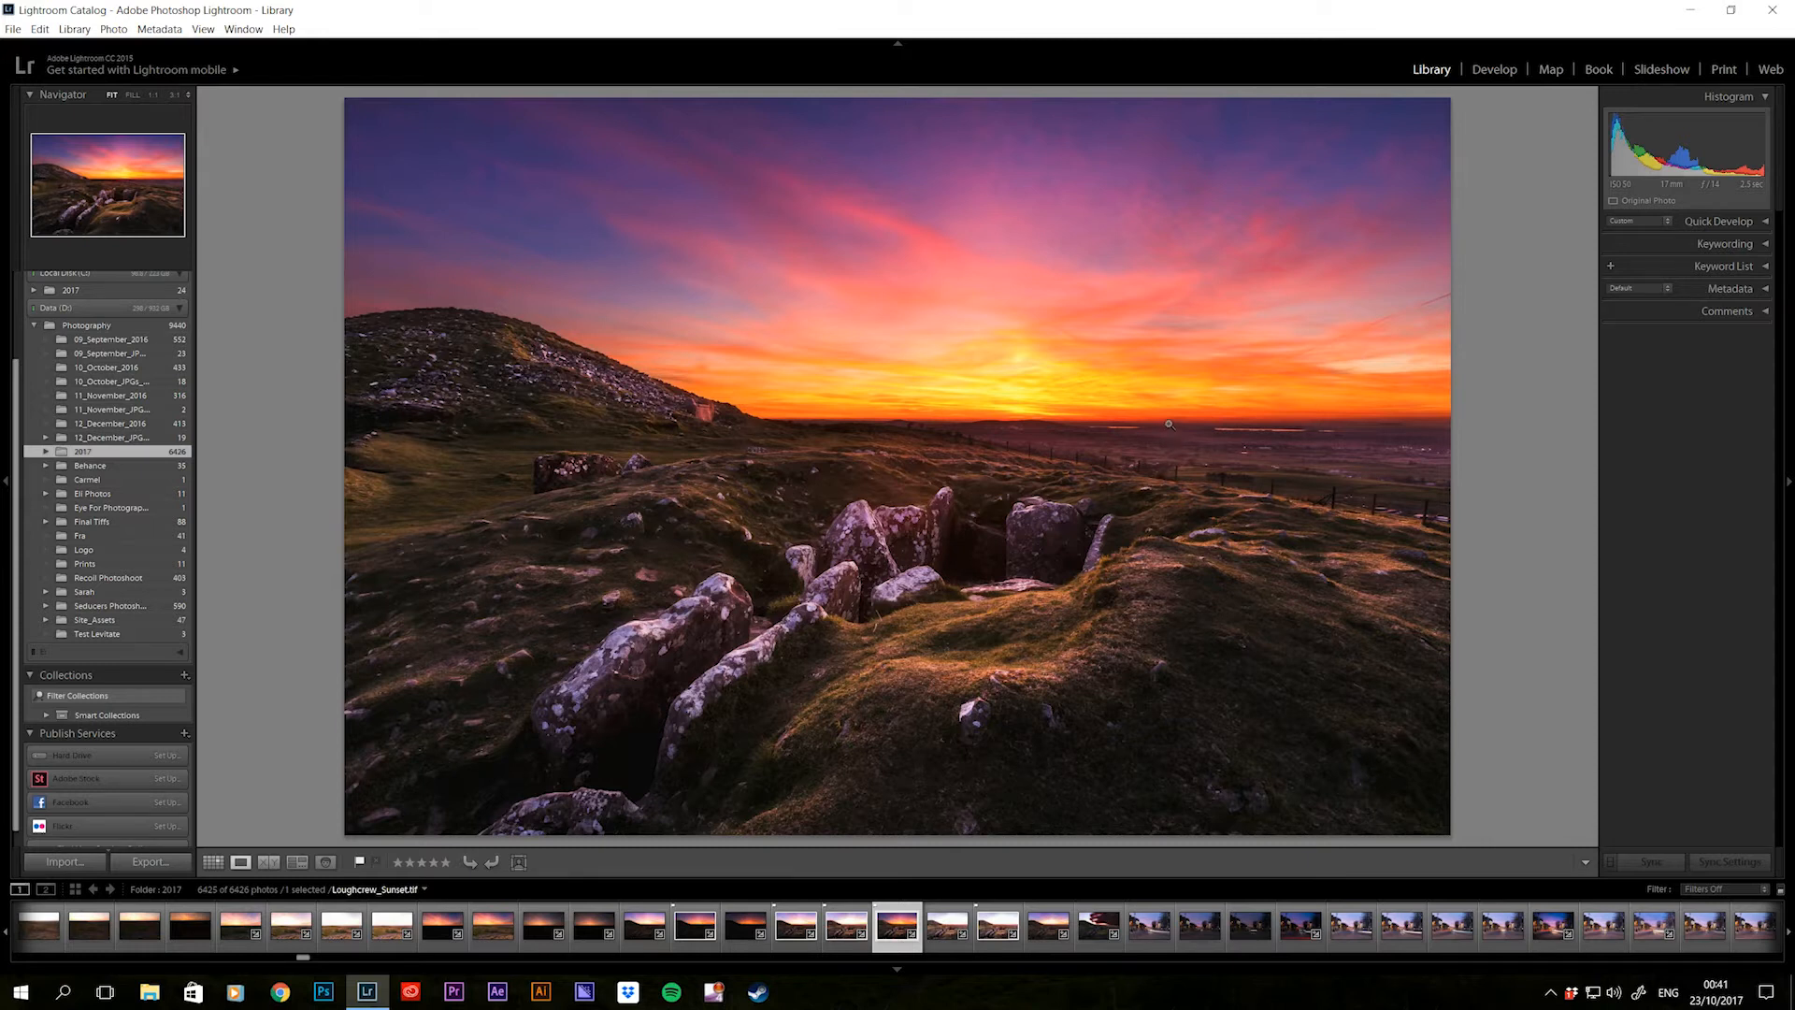
# - Import the three Loughcrew CR2 photos from the Photography Tutorials folder on Data (D:) into the catalog
pyautogui.press('g')
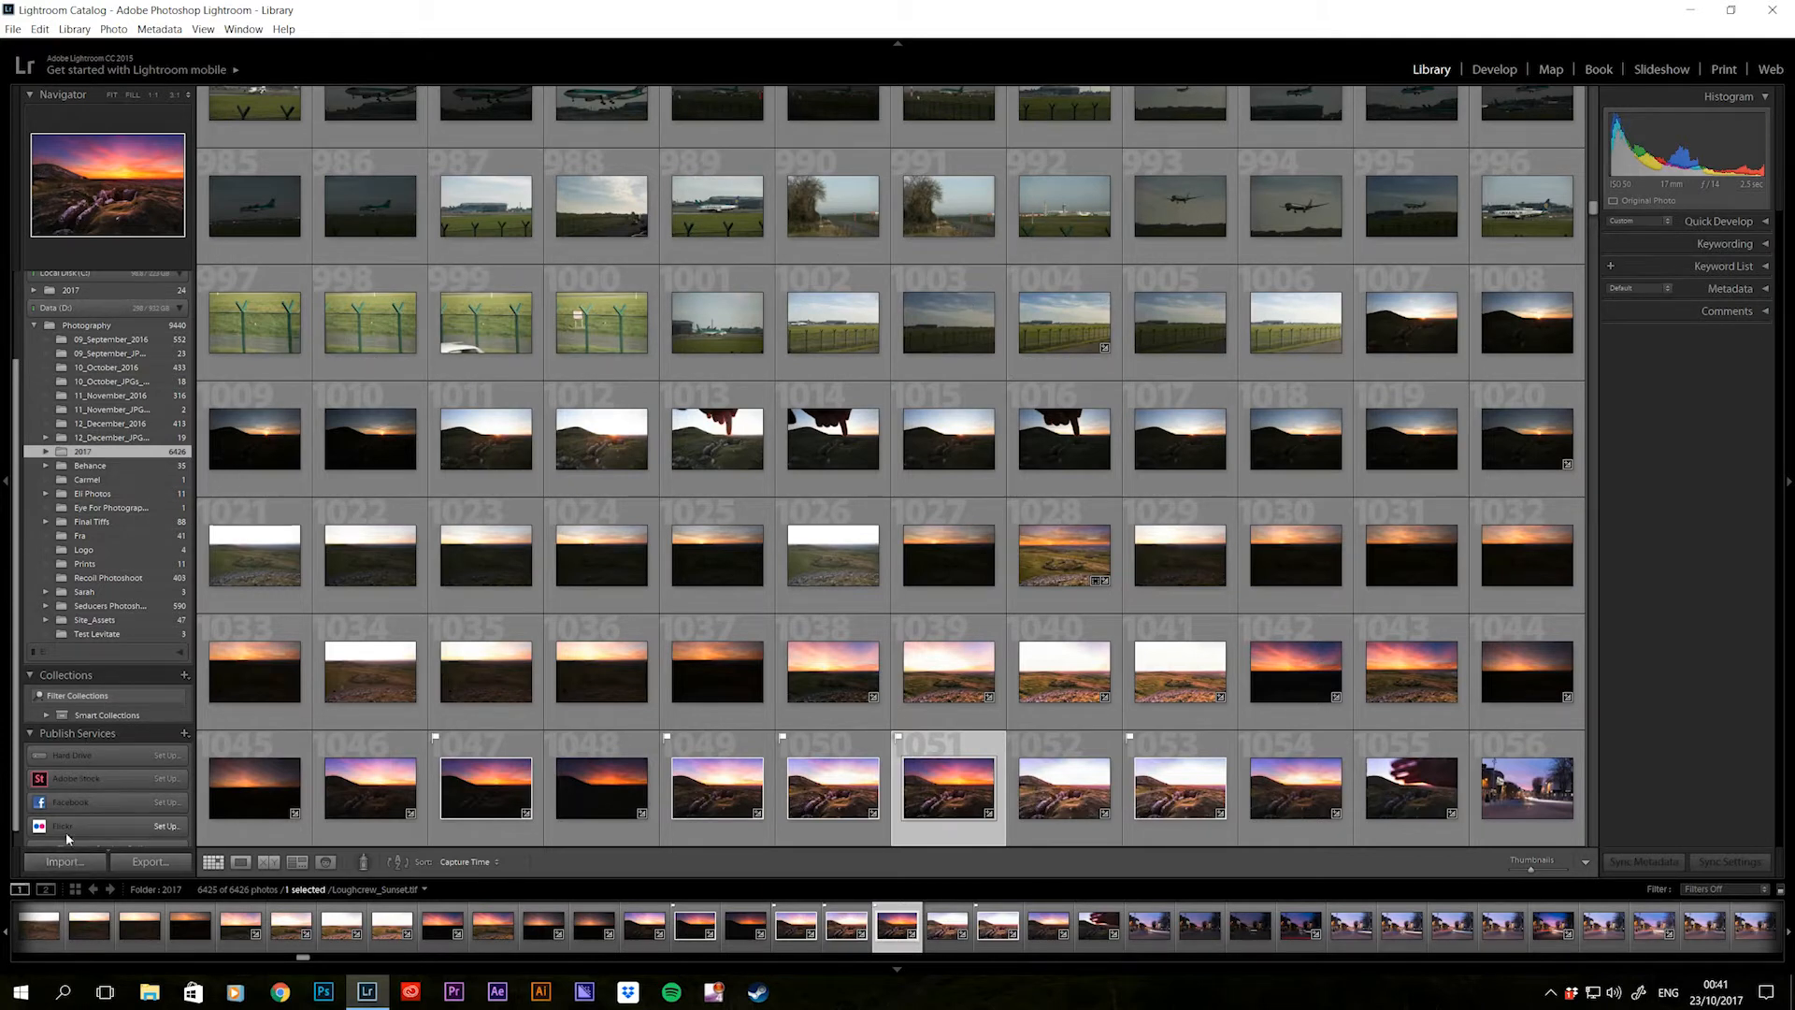
pyautogui.click(66, 861)
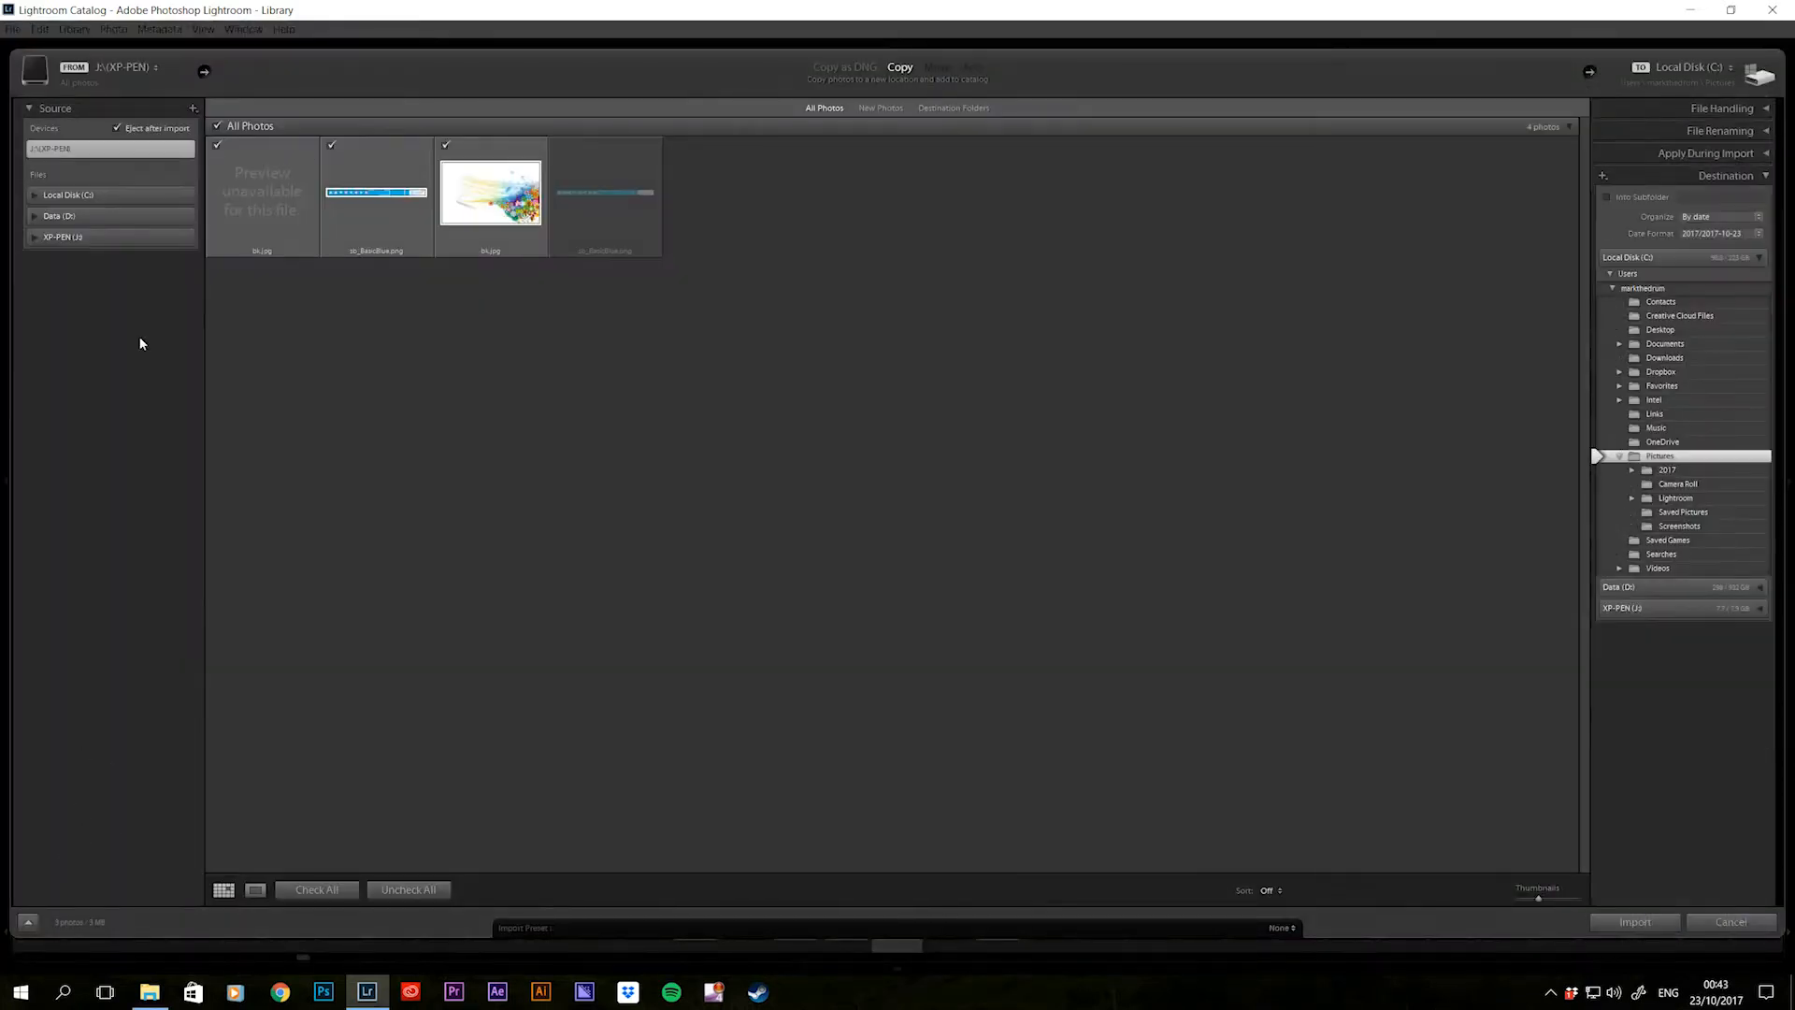
pyautogui.click(70, 215)
pyautogui.click(98, 289)
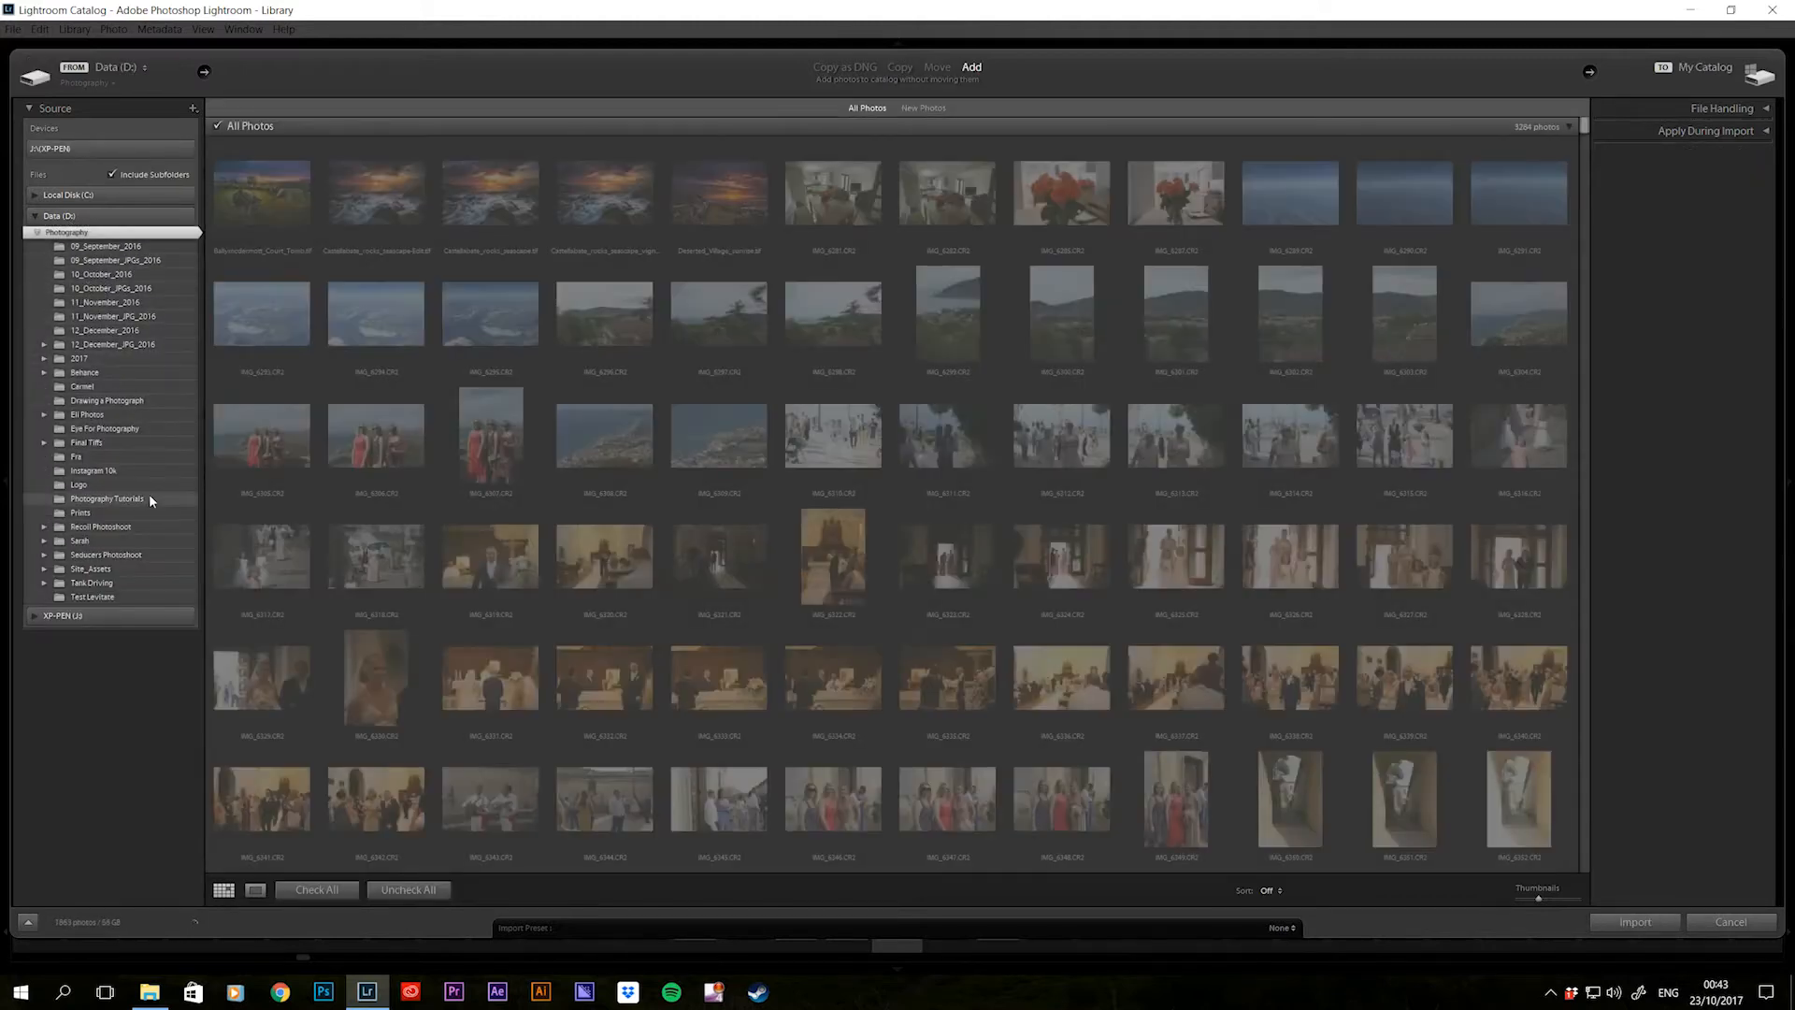
pyautogui.click(150, 500)
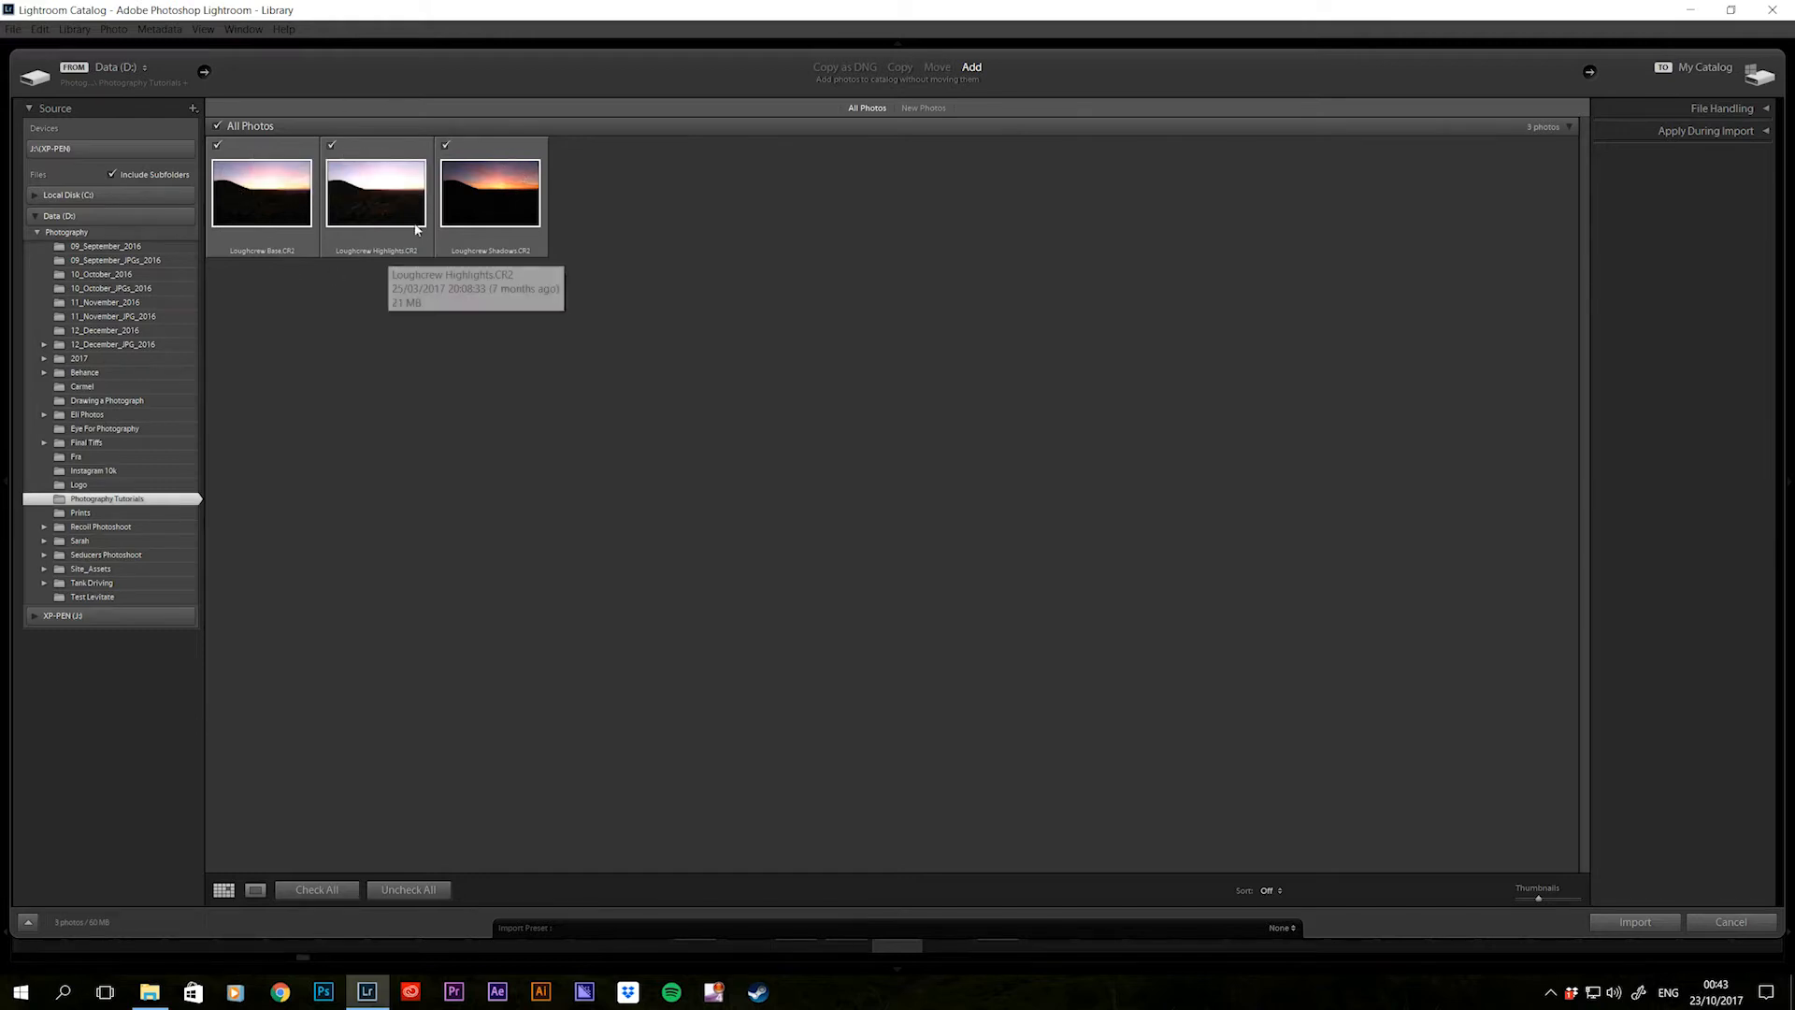
pyautogui.click(1634, 923)
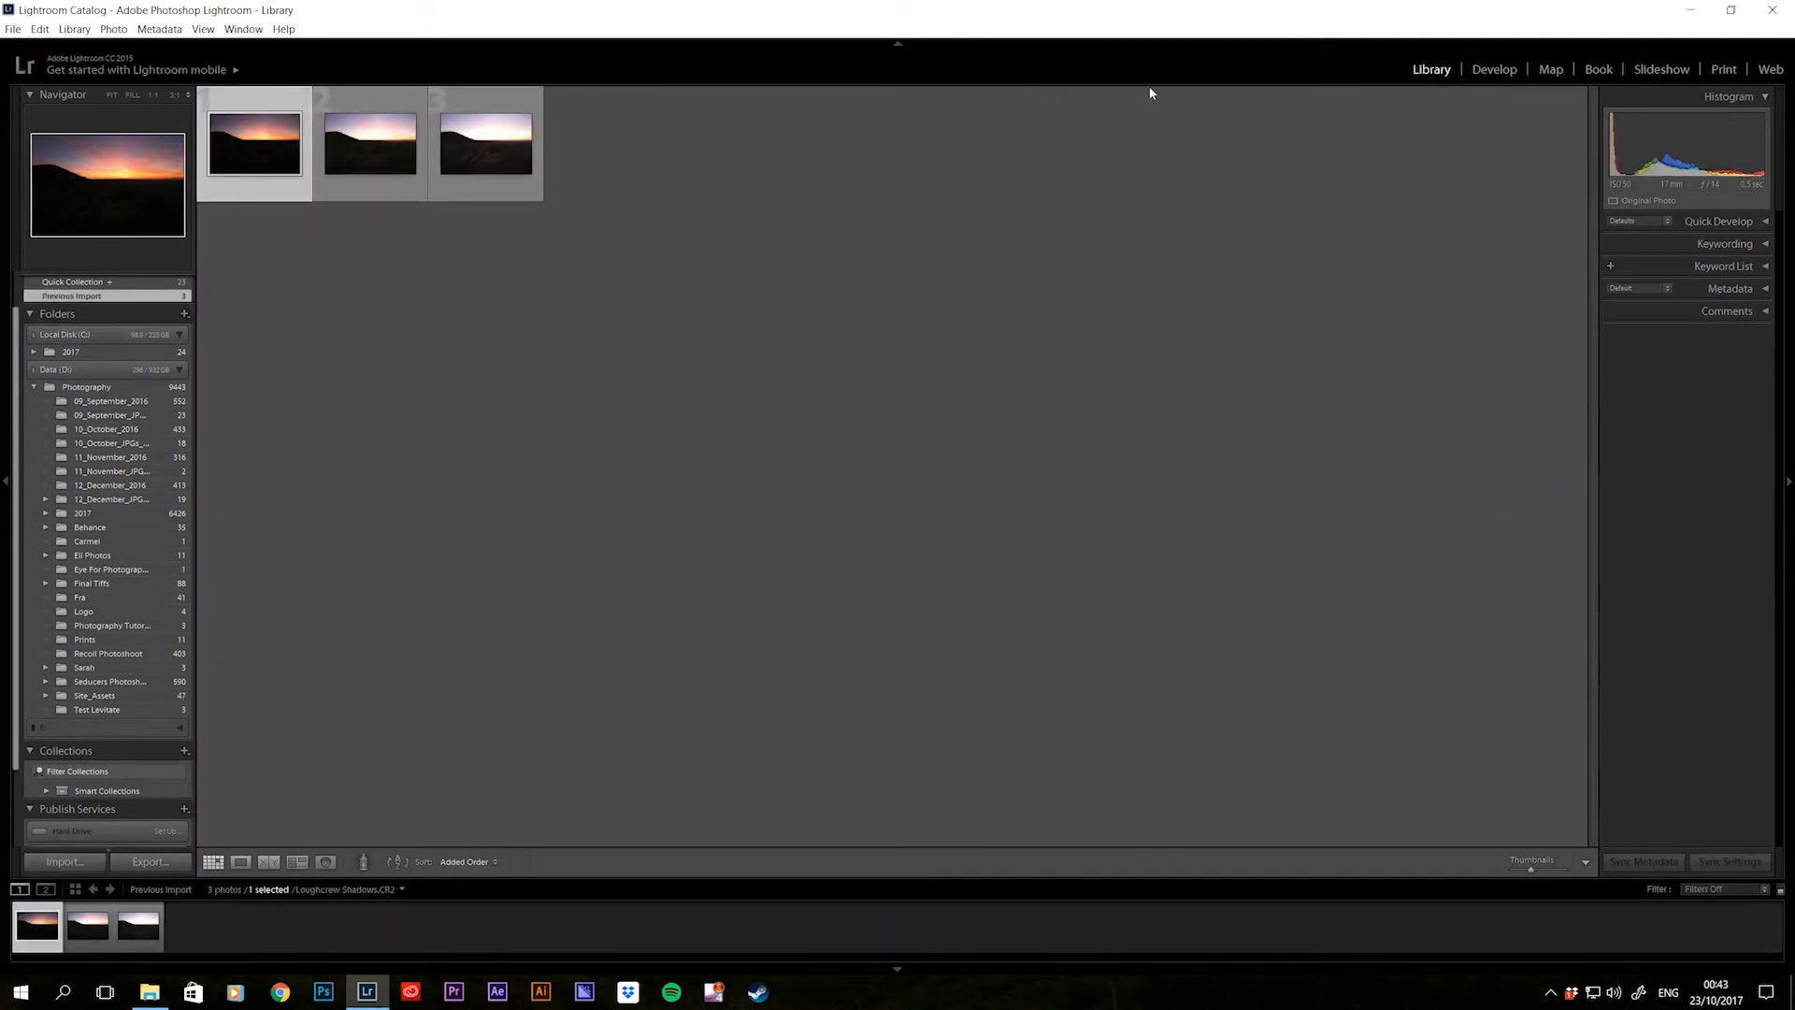
# - View the imported Loughcrew Shadows, Base and Highlights photos enlarged and compare their exposures
pyautogui.doubleClick(296, 197)
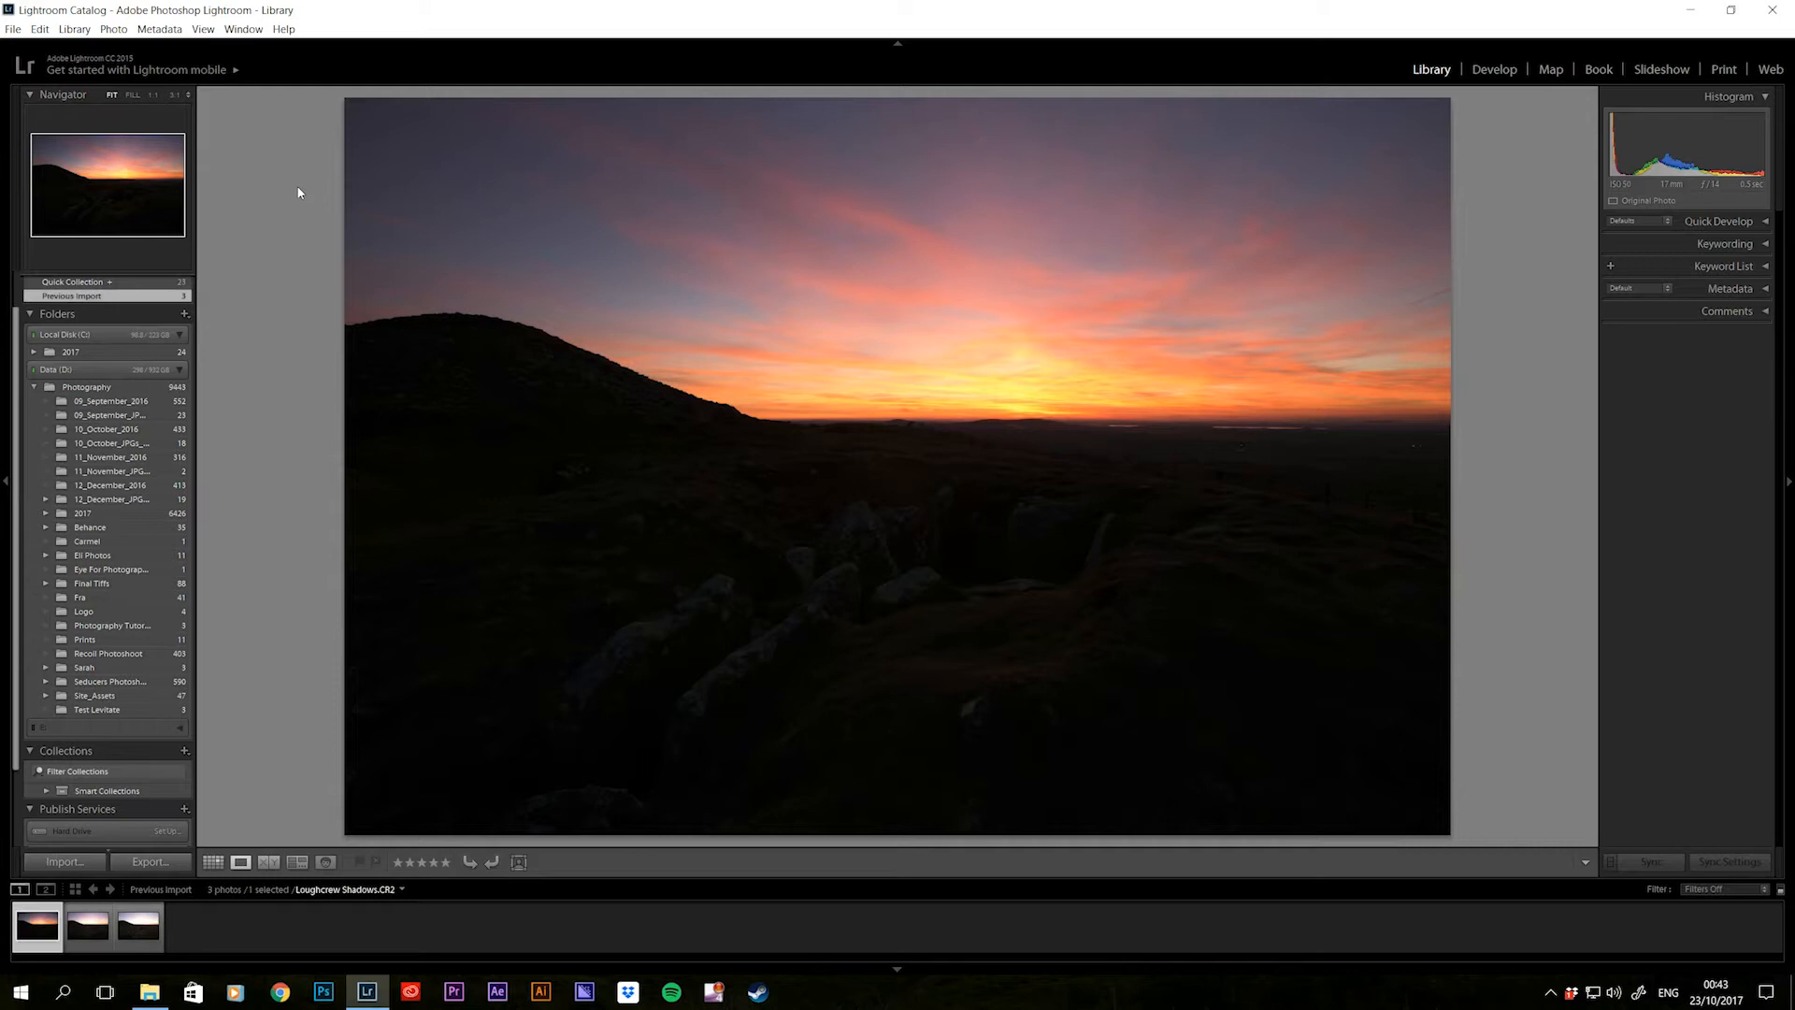
pyautogui.press('Right')
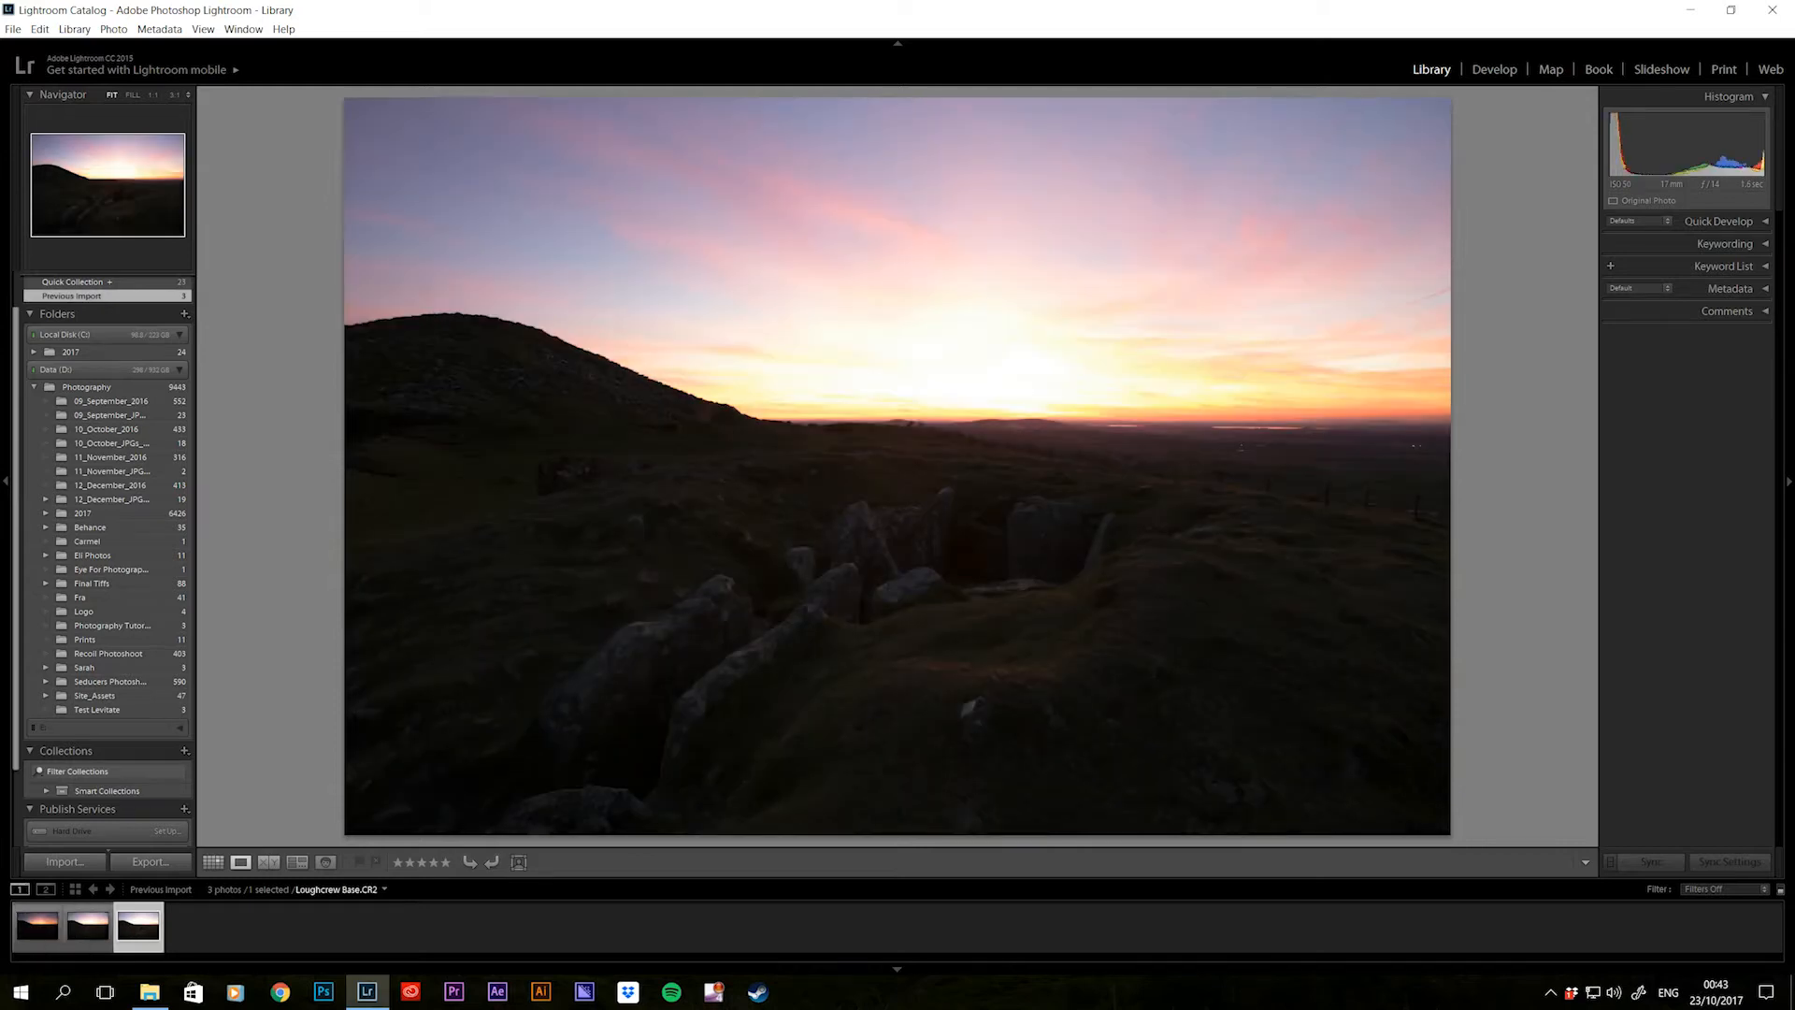
pyautogui.press('Right')
pyautogui.press('Left')
pyautogui.press('Left')
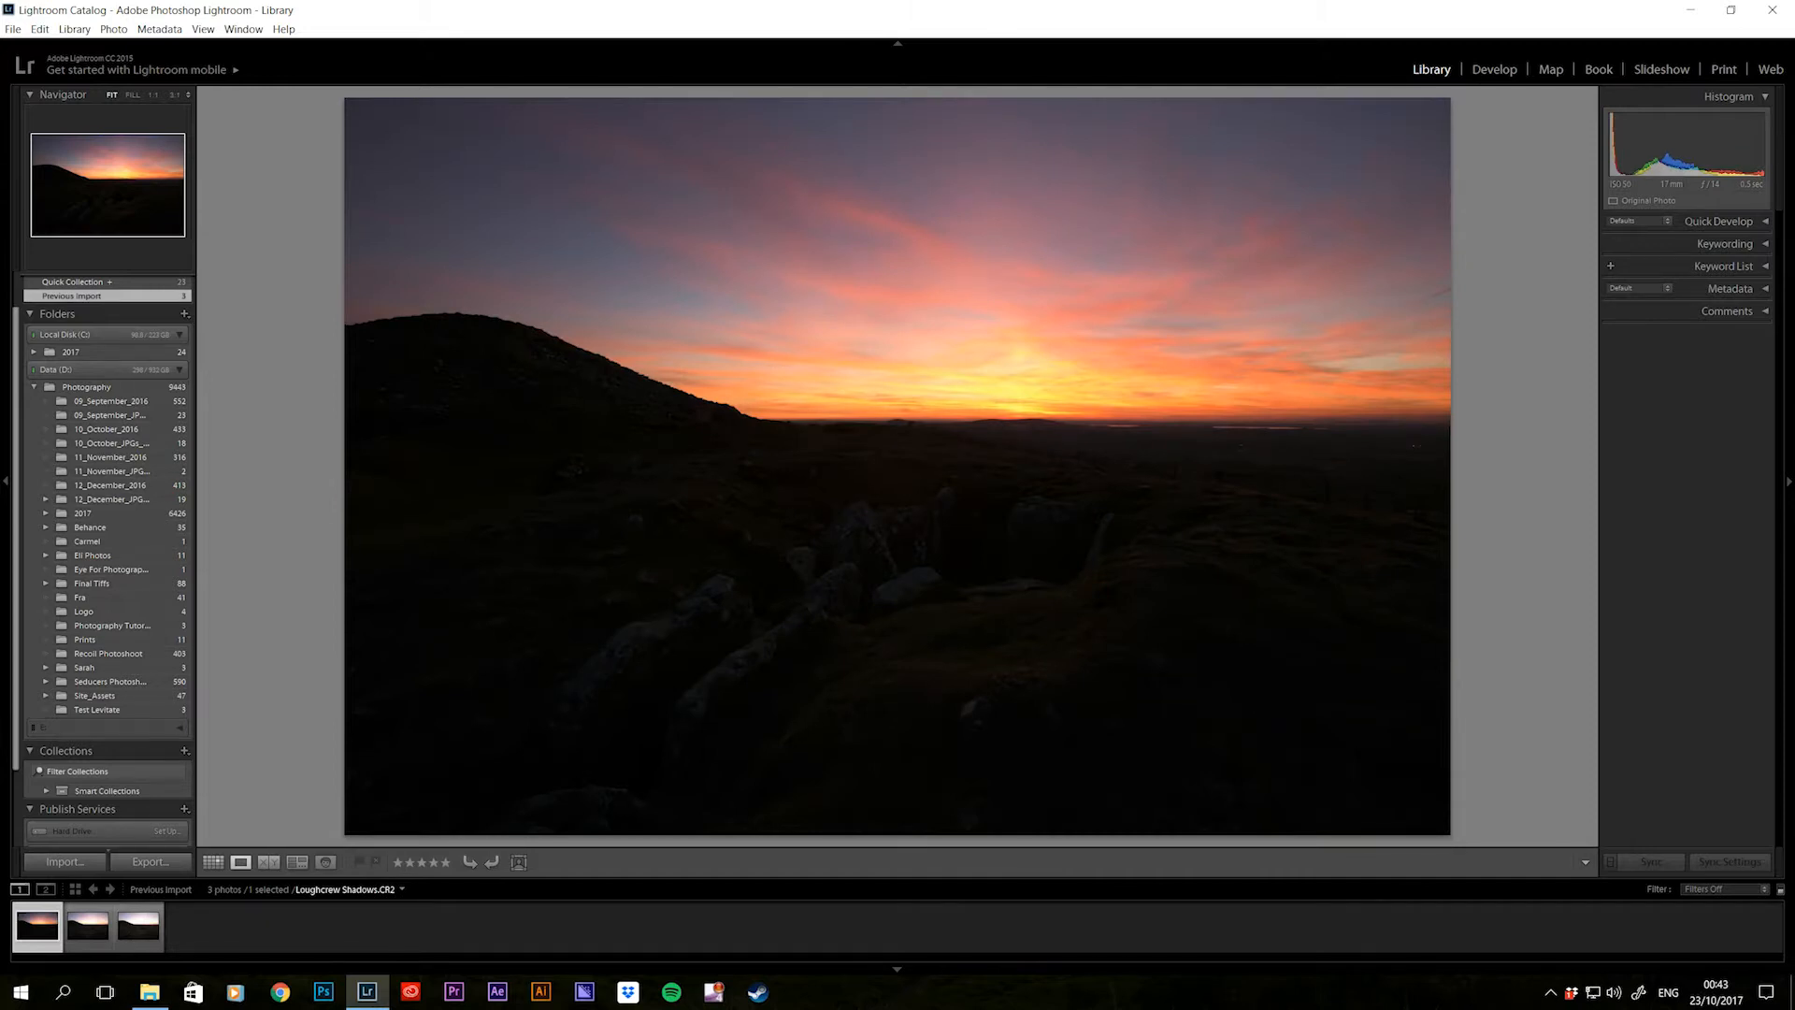
pyautogui.press('Right')
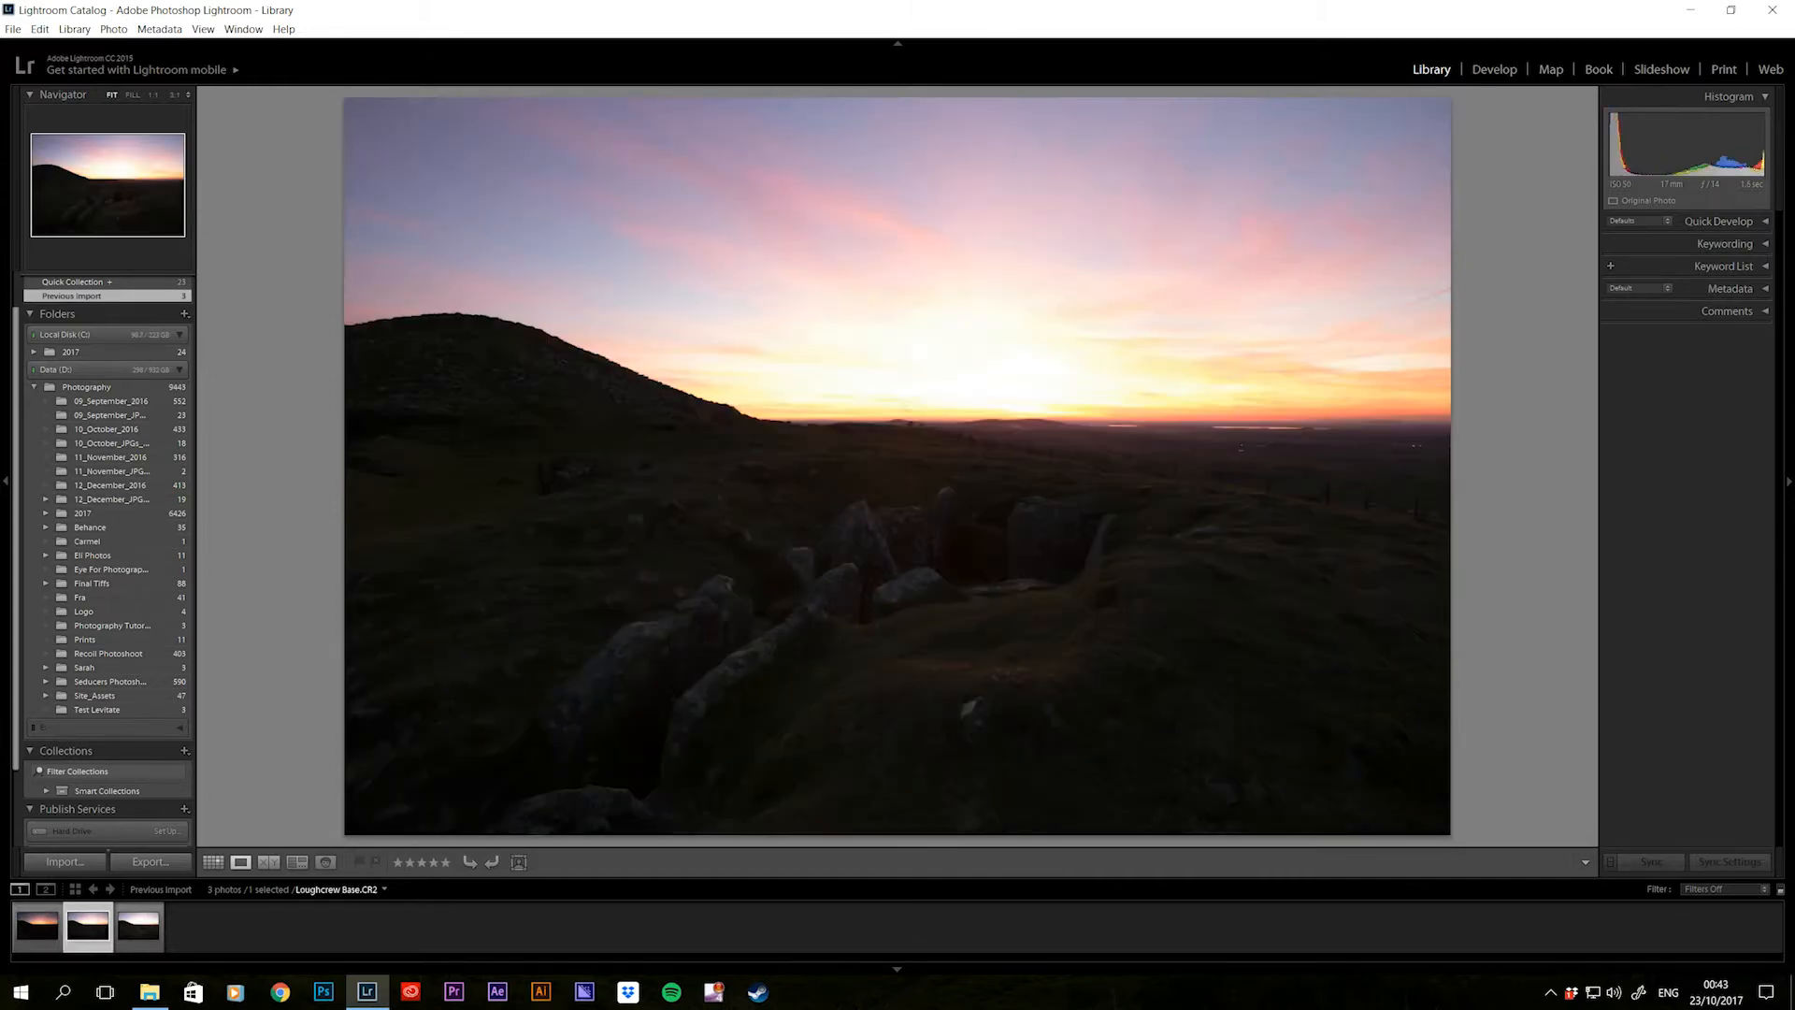
pyautogui.press('Right')
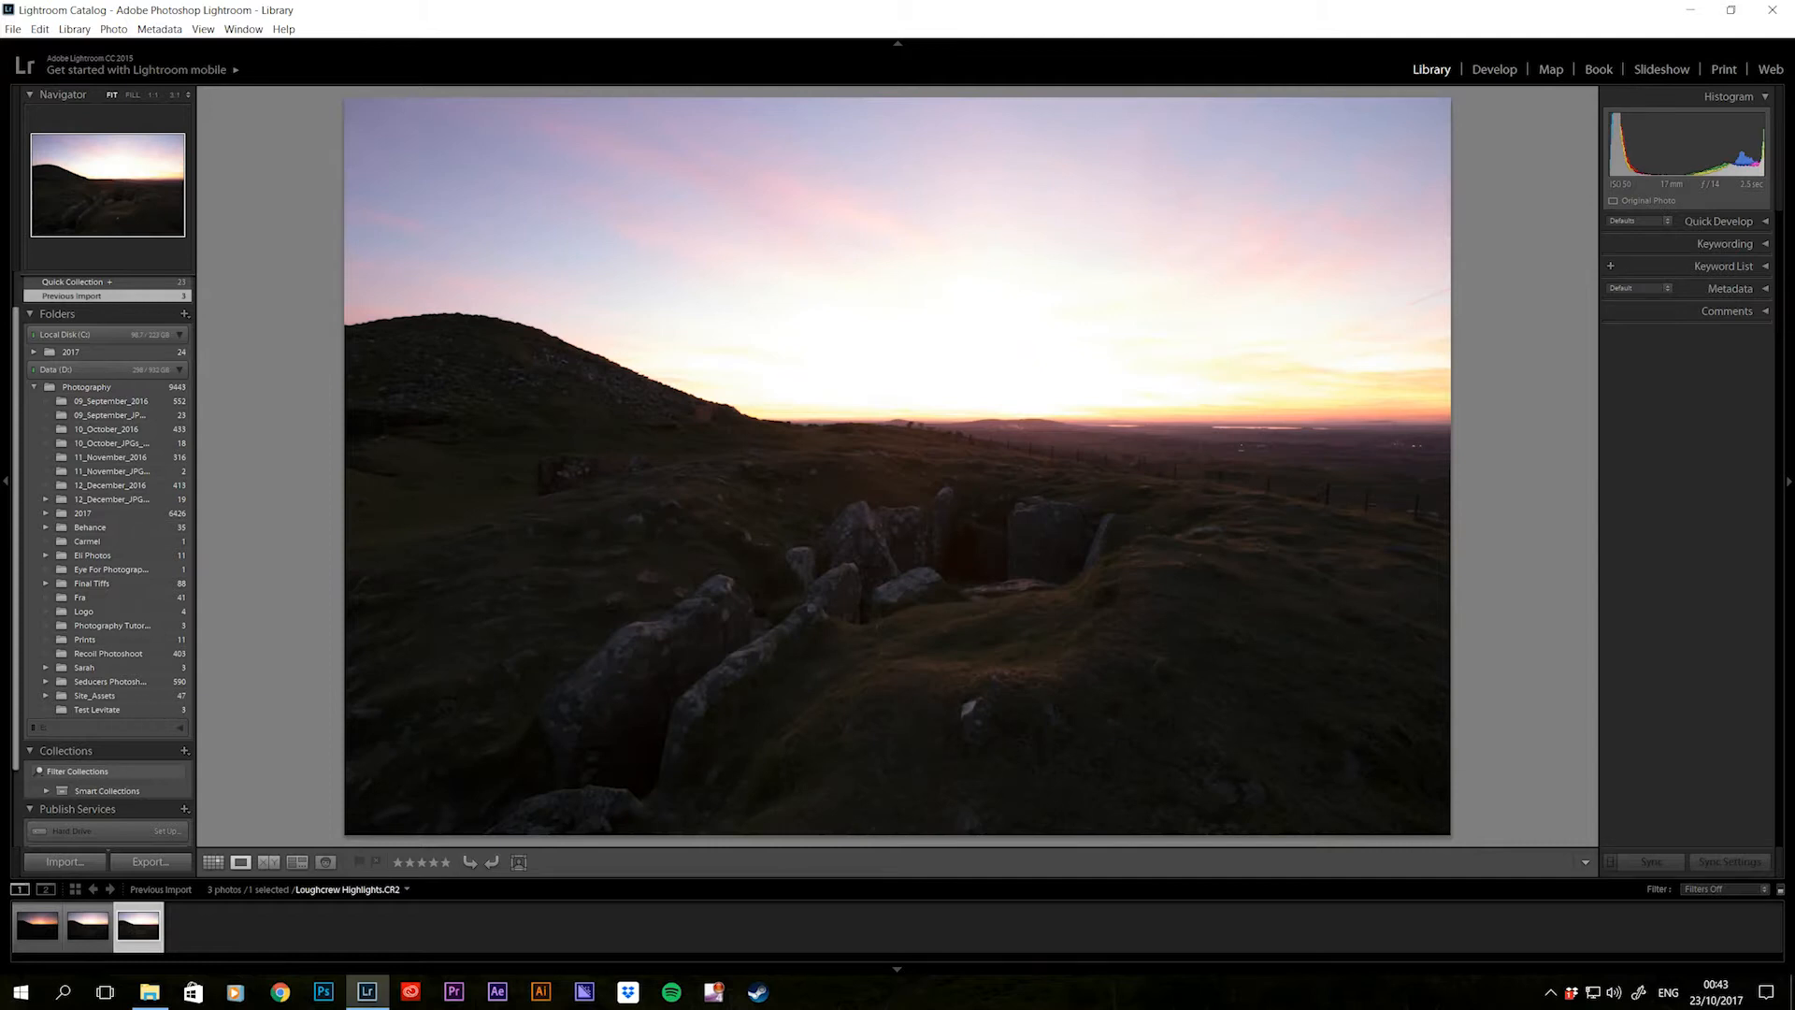
pyautogui.press('Left')
pyautogui.press('Left')
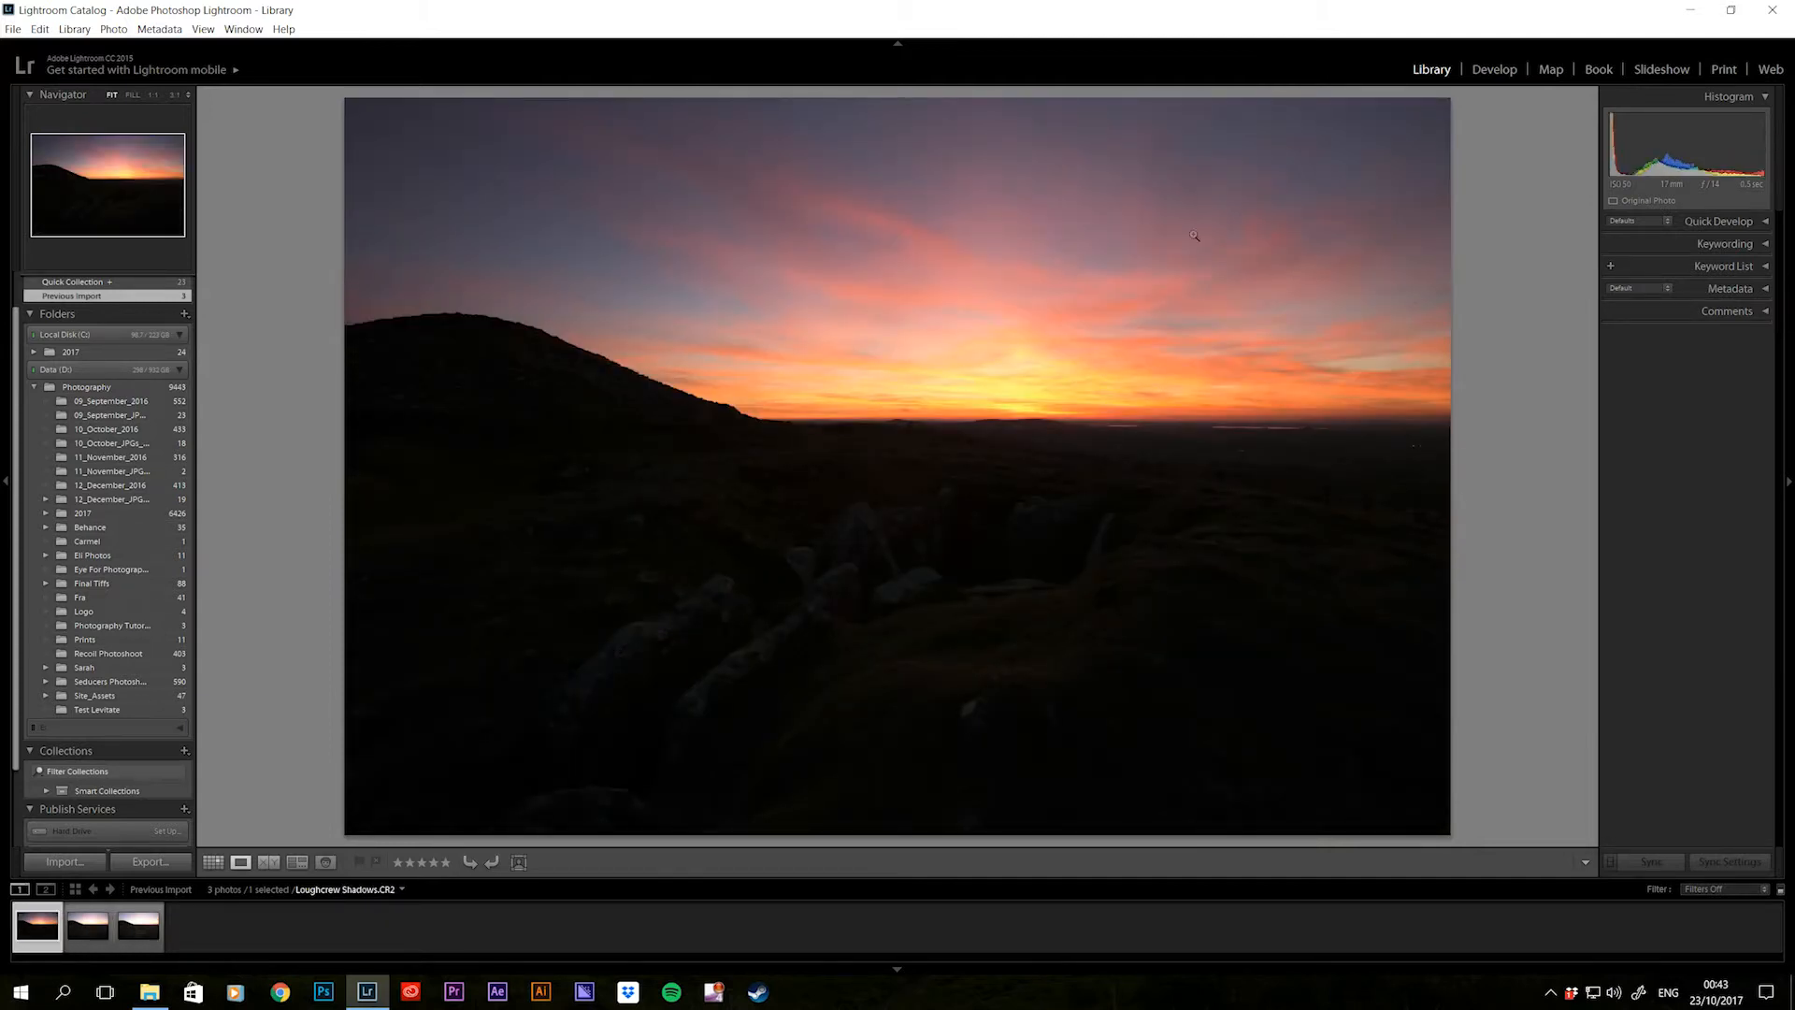
# - Open Loughcrew Shadows for developing and set its white balance to Shade, with the tint changed to +24
pyautogui.click(1500, 69)
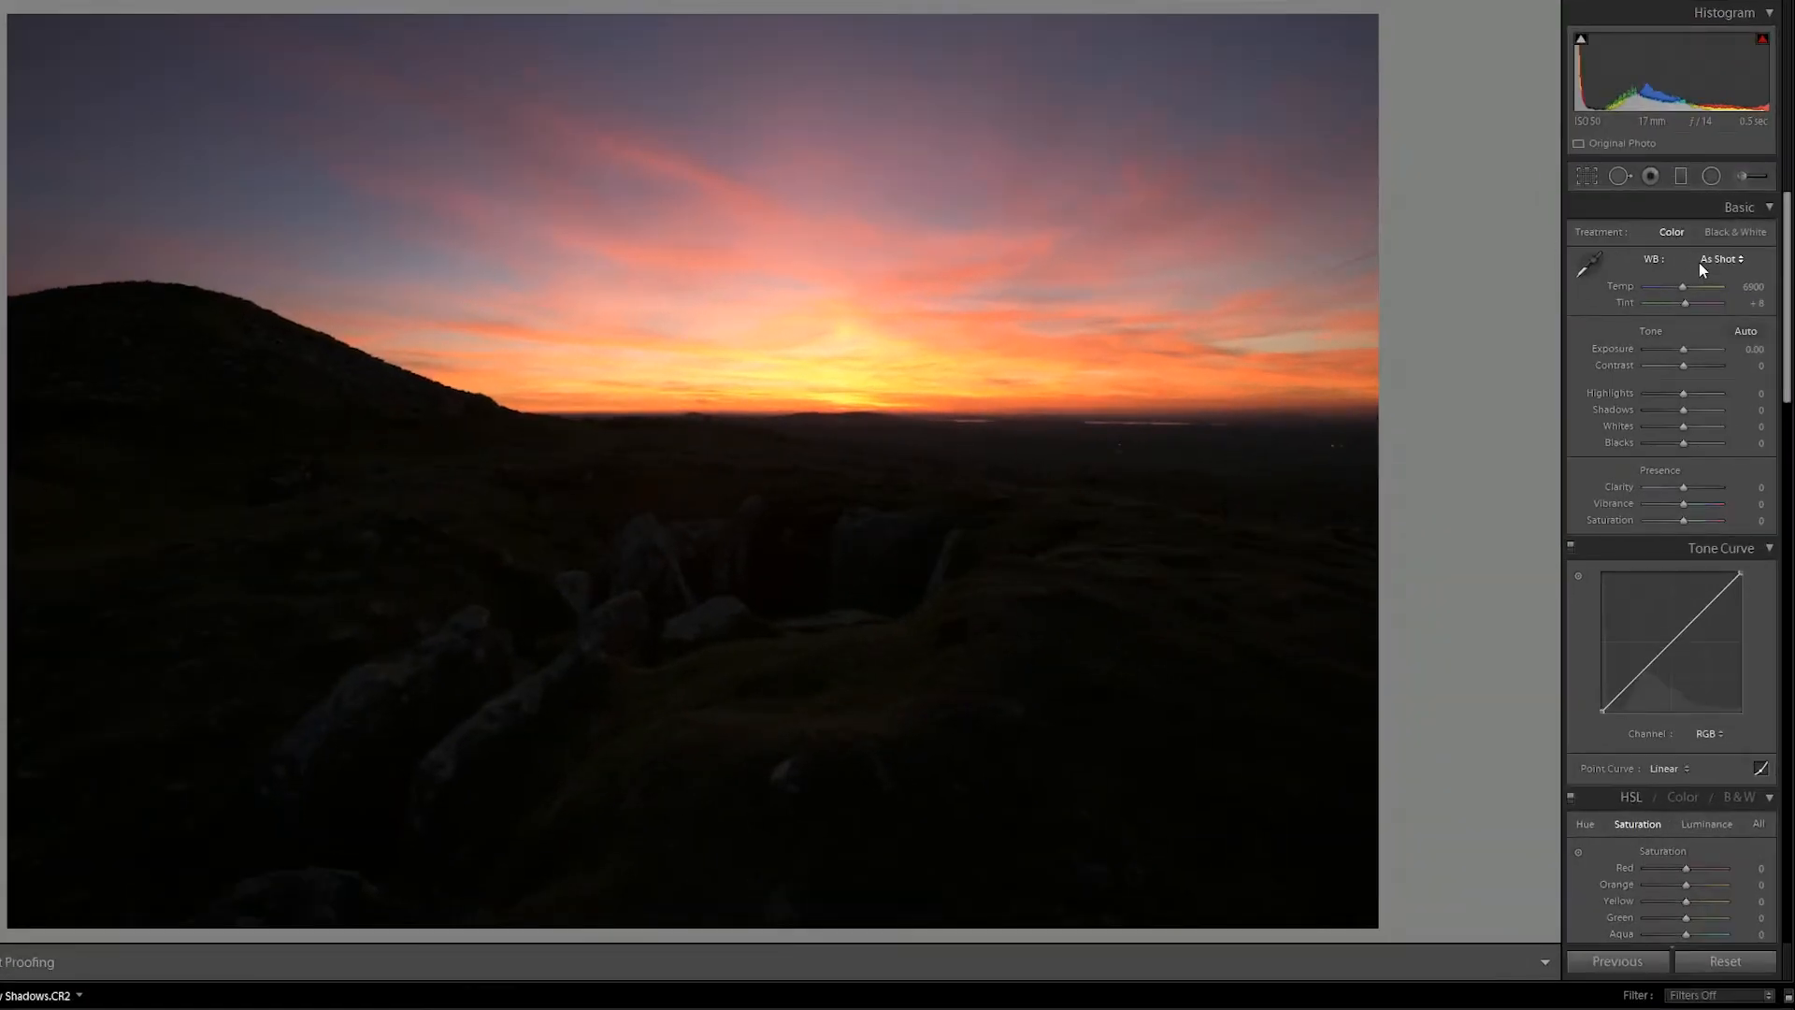
pyautogui.click(1714, 260)
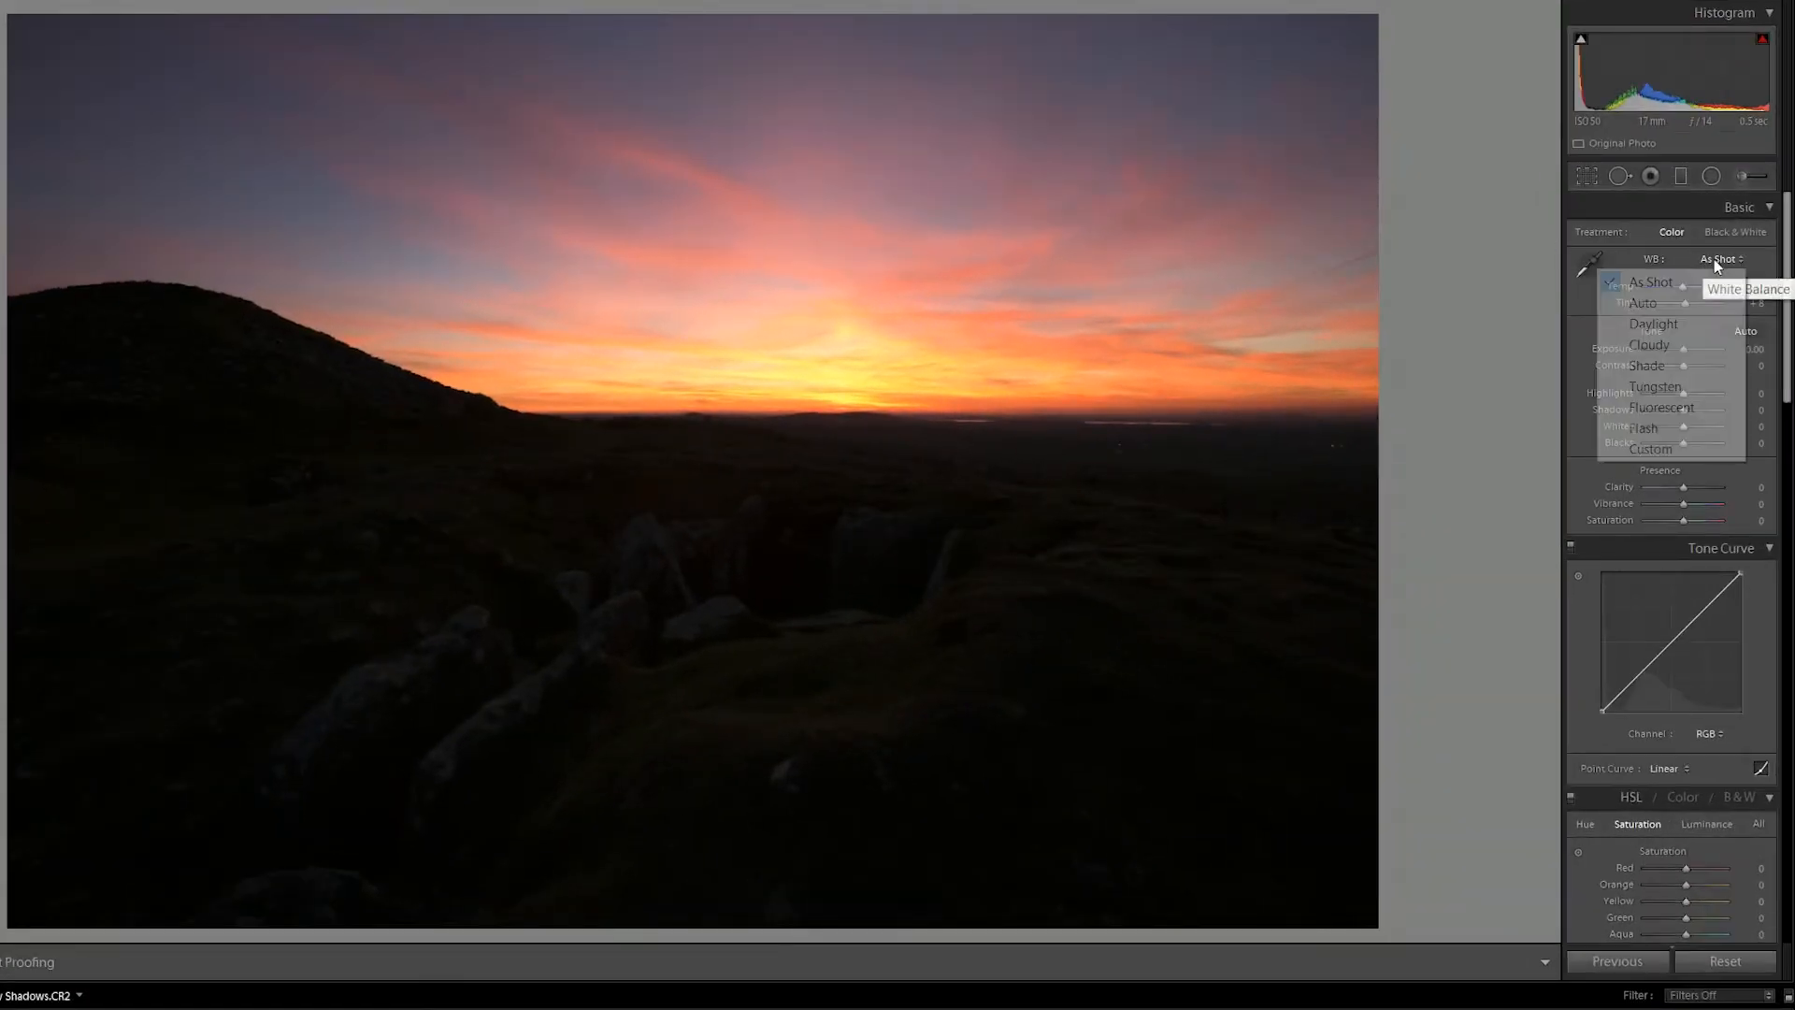
pyautogui.click(1653, 303)
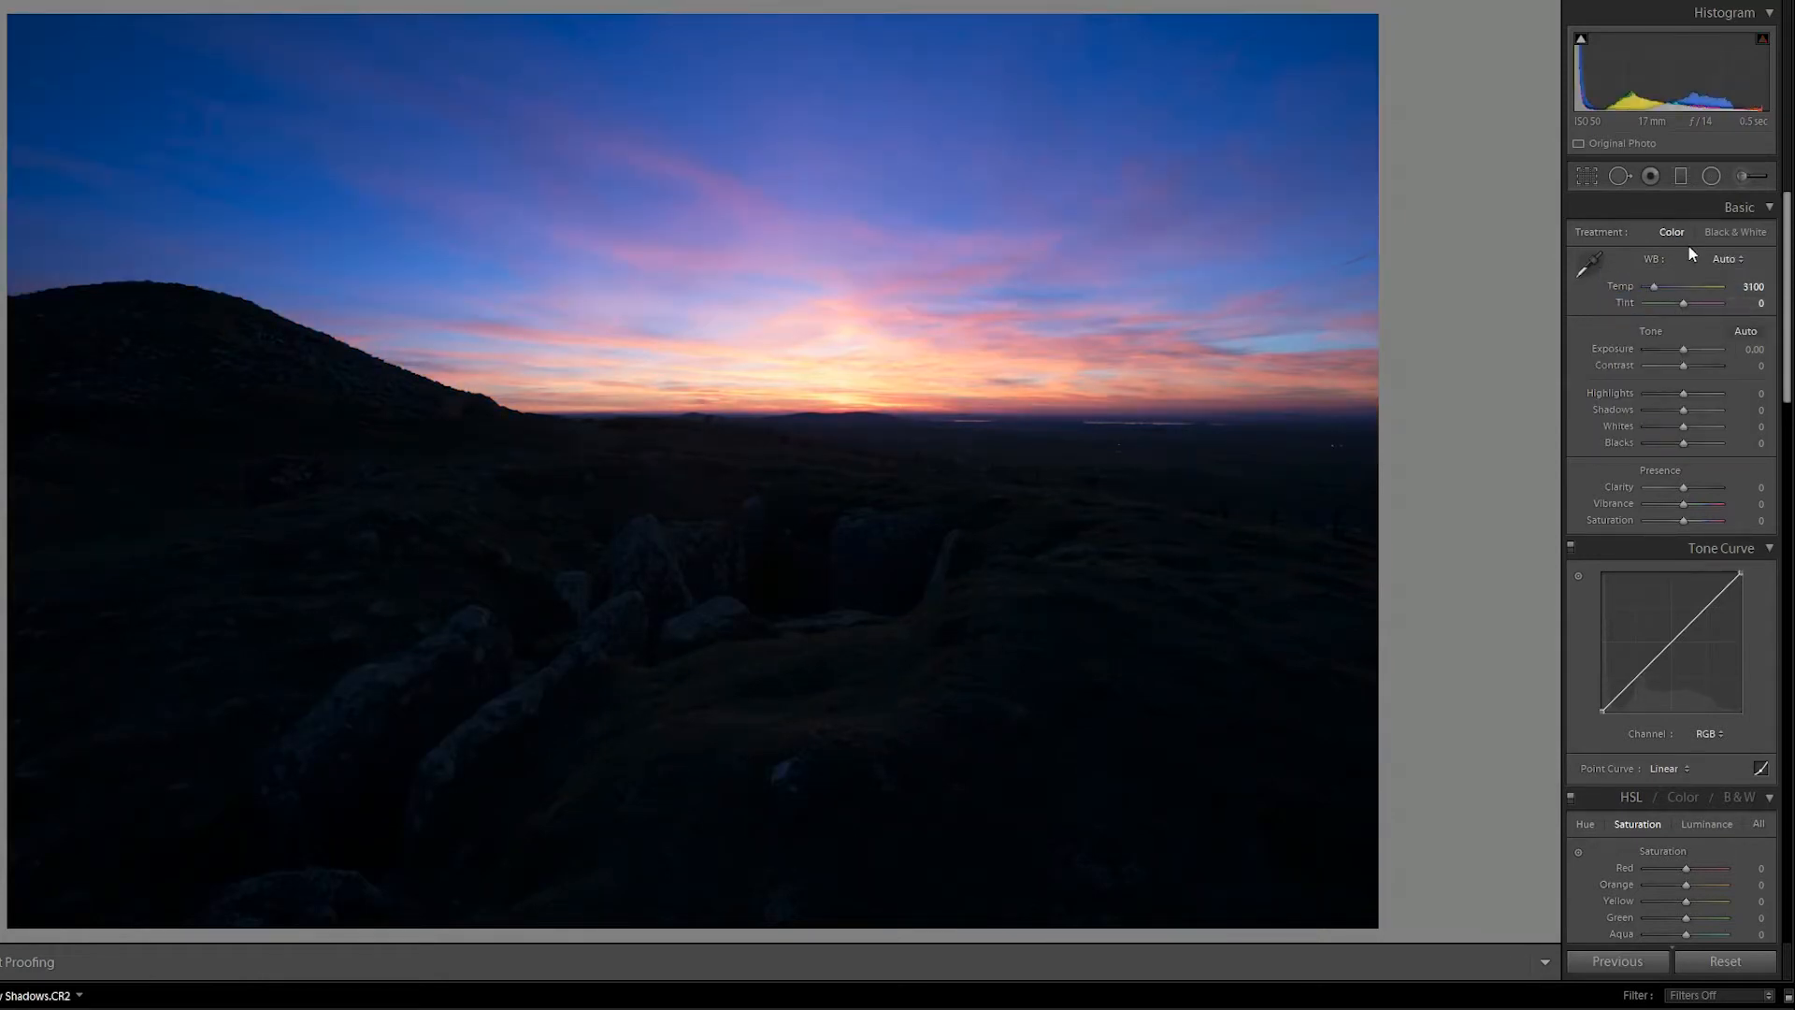
pyautogui.click(1725, 260)
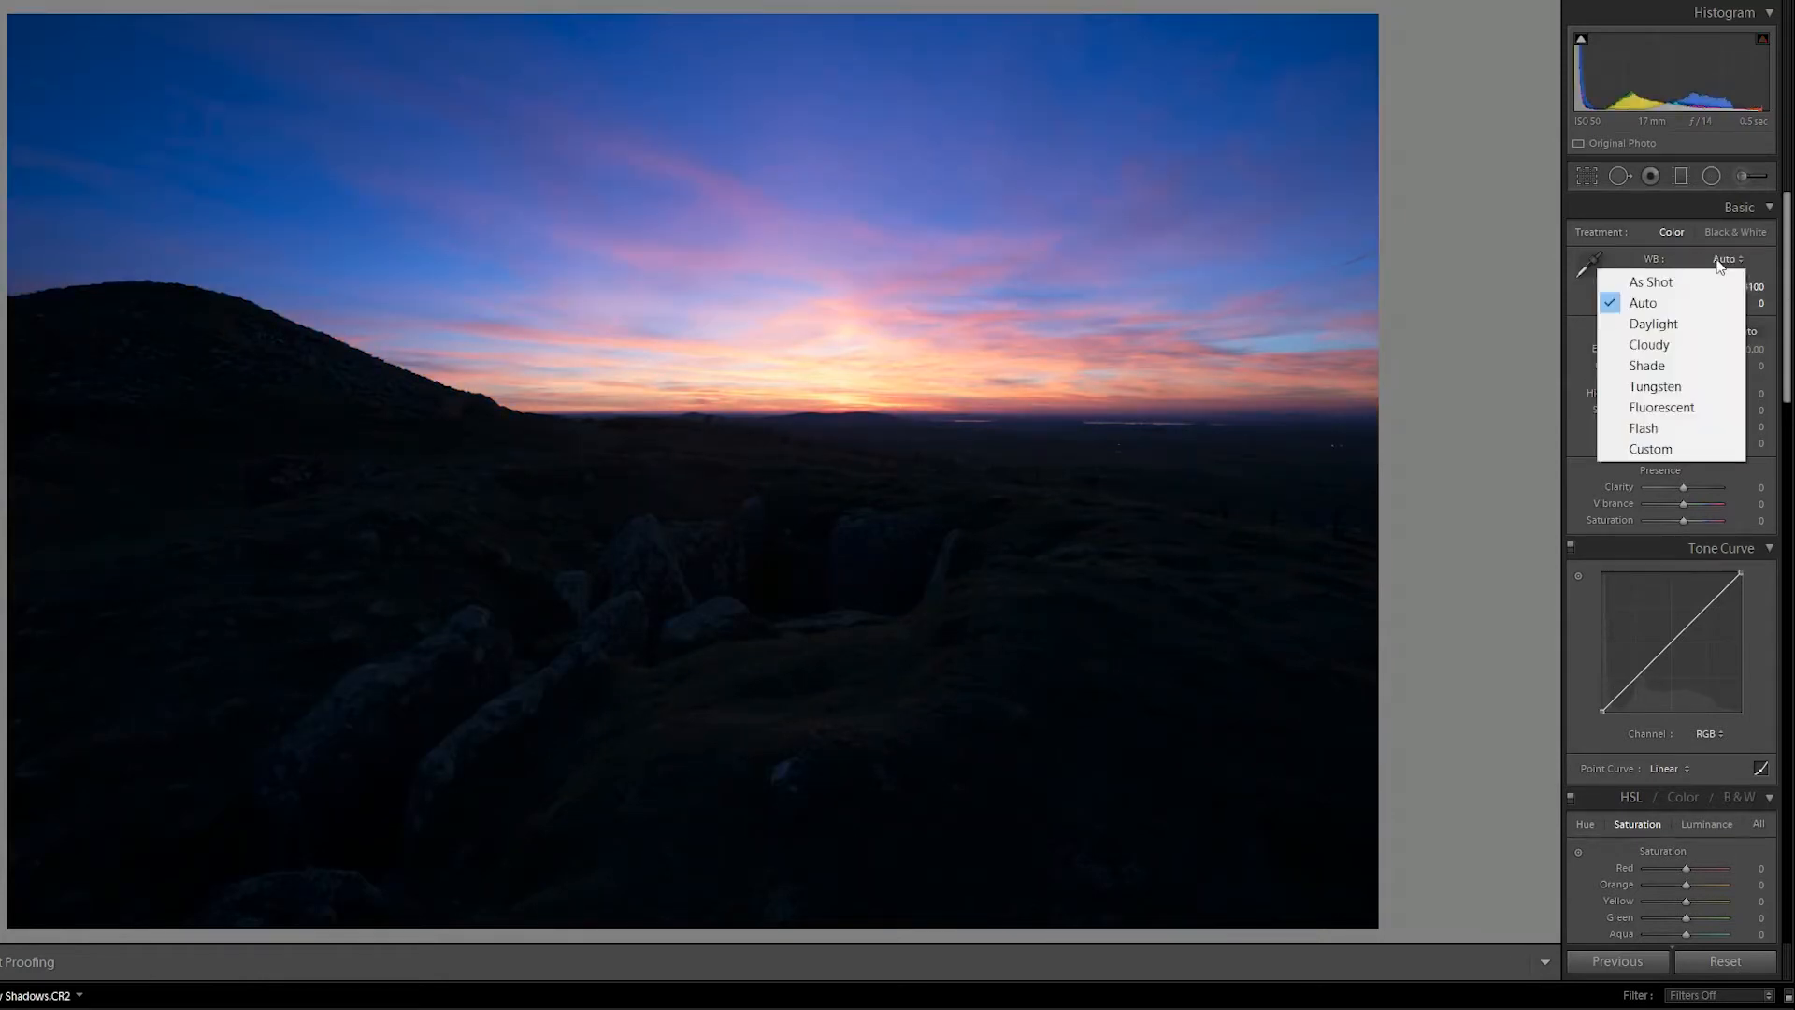
pyautogui.click(1669, 366)
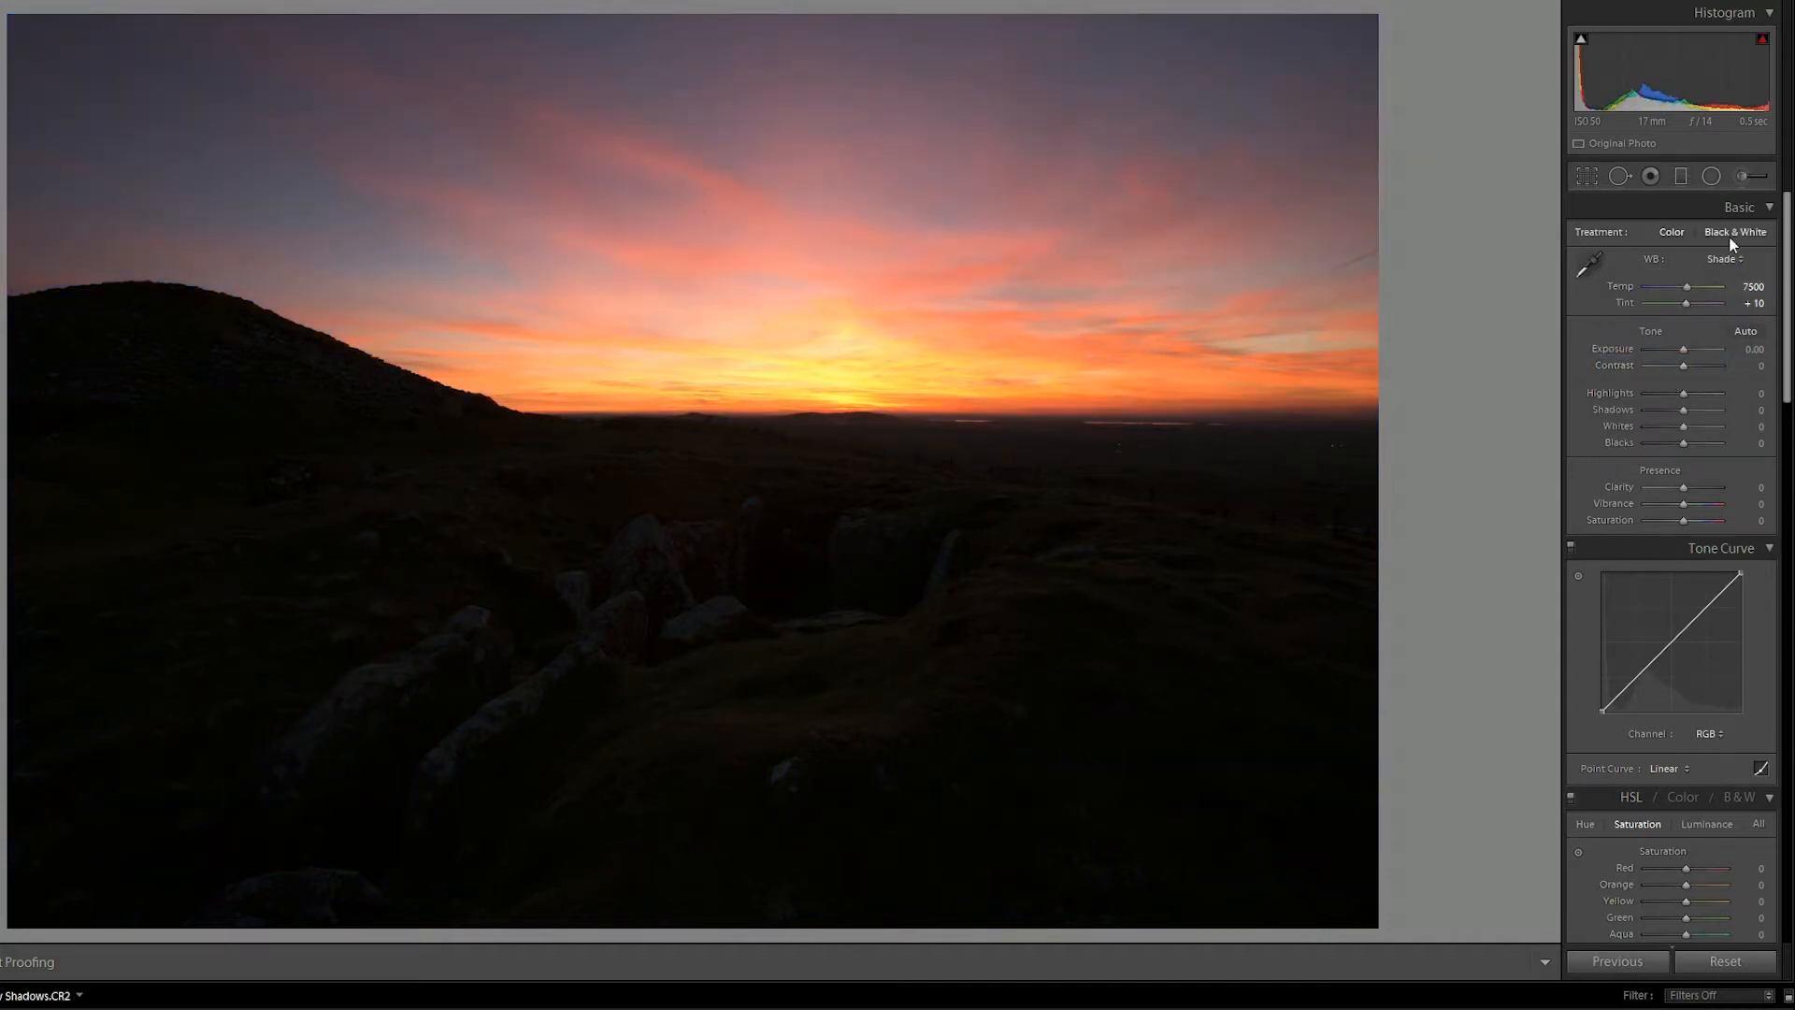
pyautogui.click(1746, 303)
pyautogui.write('24')
pyautogui.press('Return')
# - Lower the photo's Highlights to -26 and raise the Shadows to +60
pyautogui.moveTo(1683, 397); pyautogui.dragTo(1673, 393)
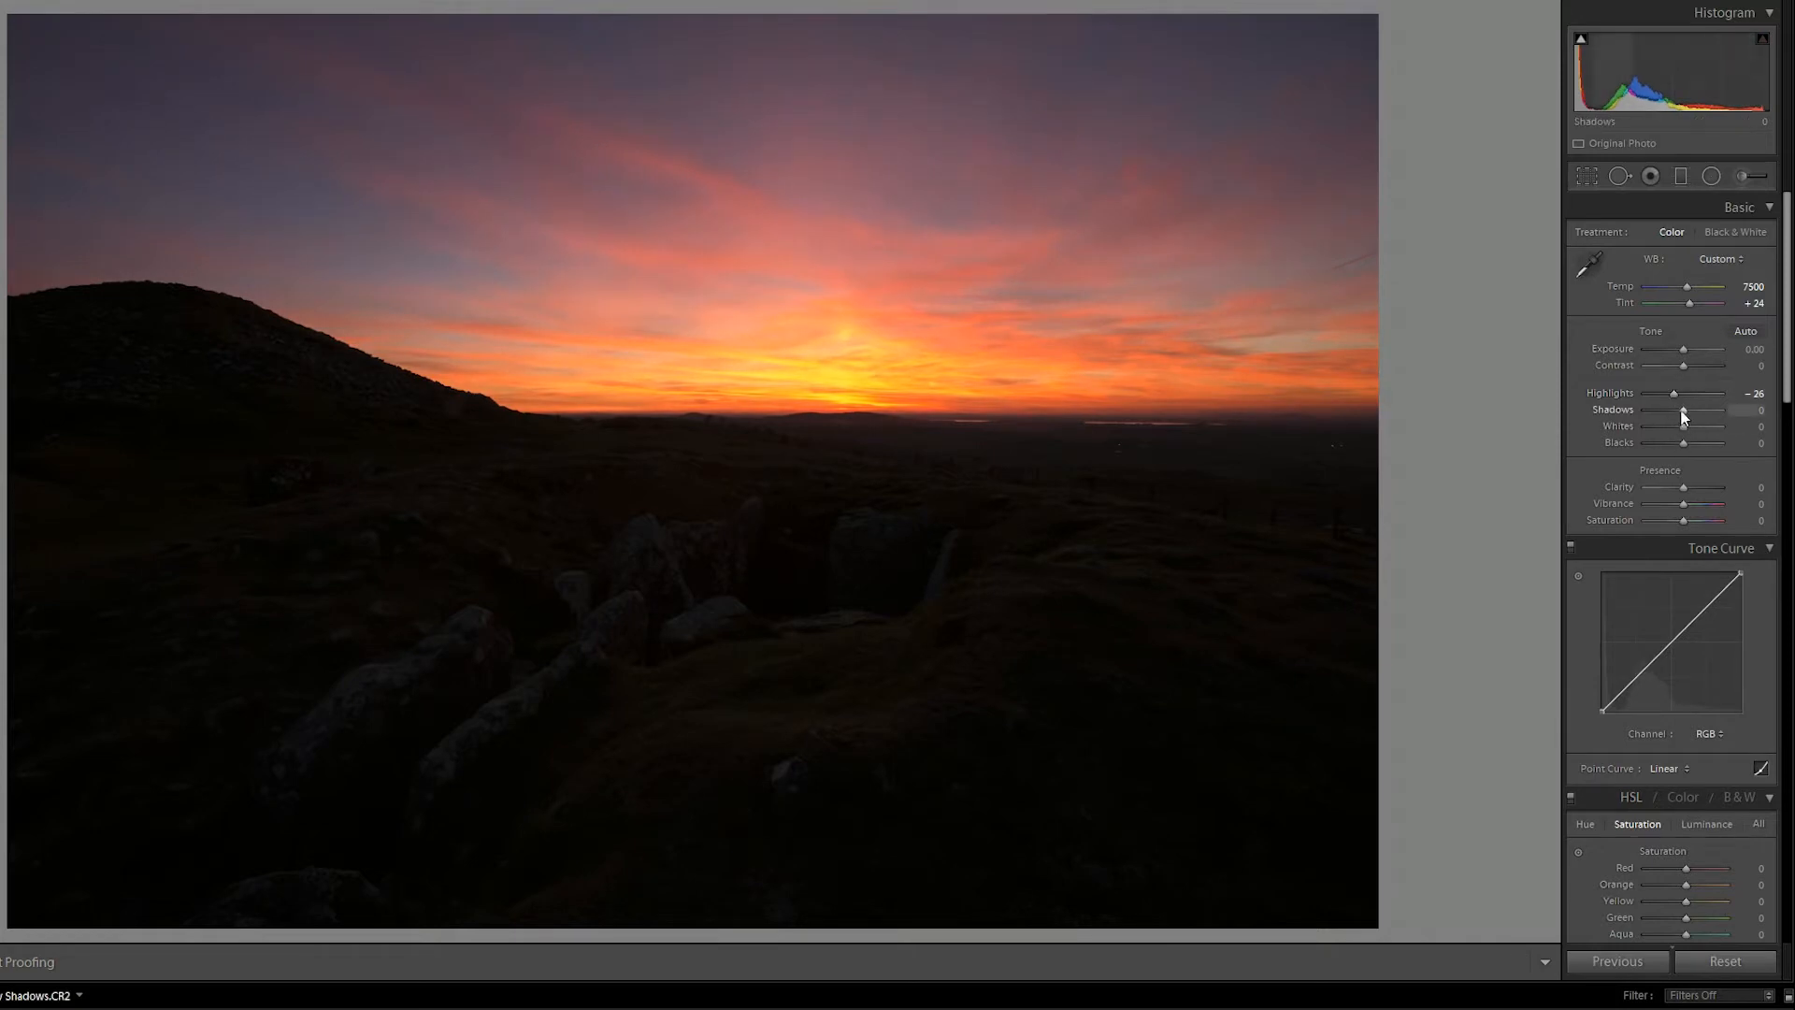
pyautogui.moveTo(1672, 392)
pyautogui.mouseDown()
pyautogui.moveTo(1635, 389)
pyautogui.moveTo(1673, 395)
pyautogui.mouseUp()
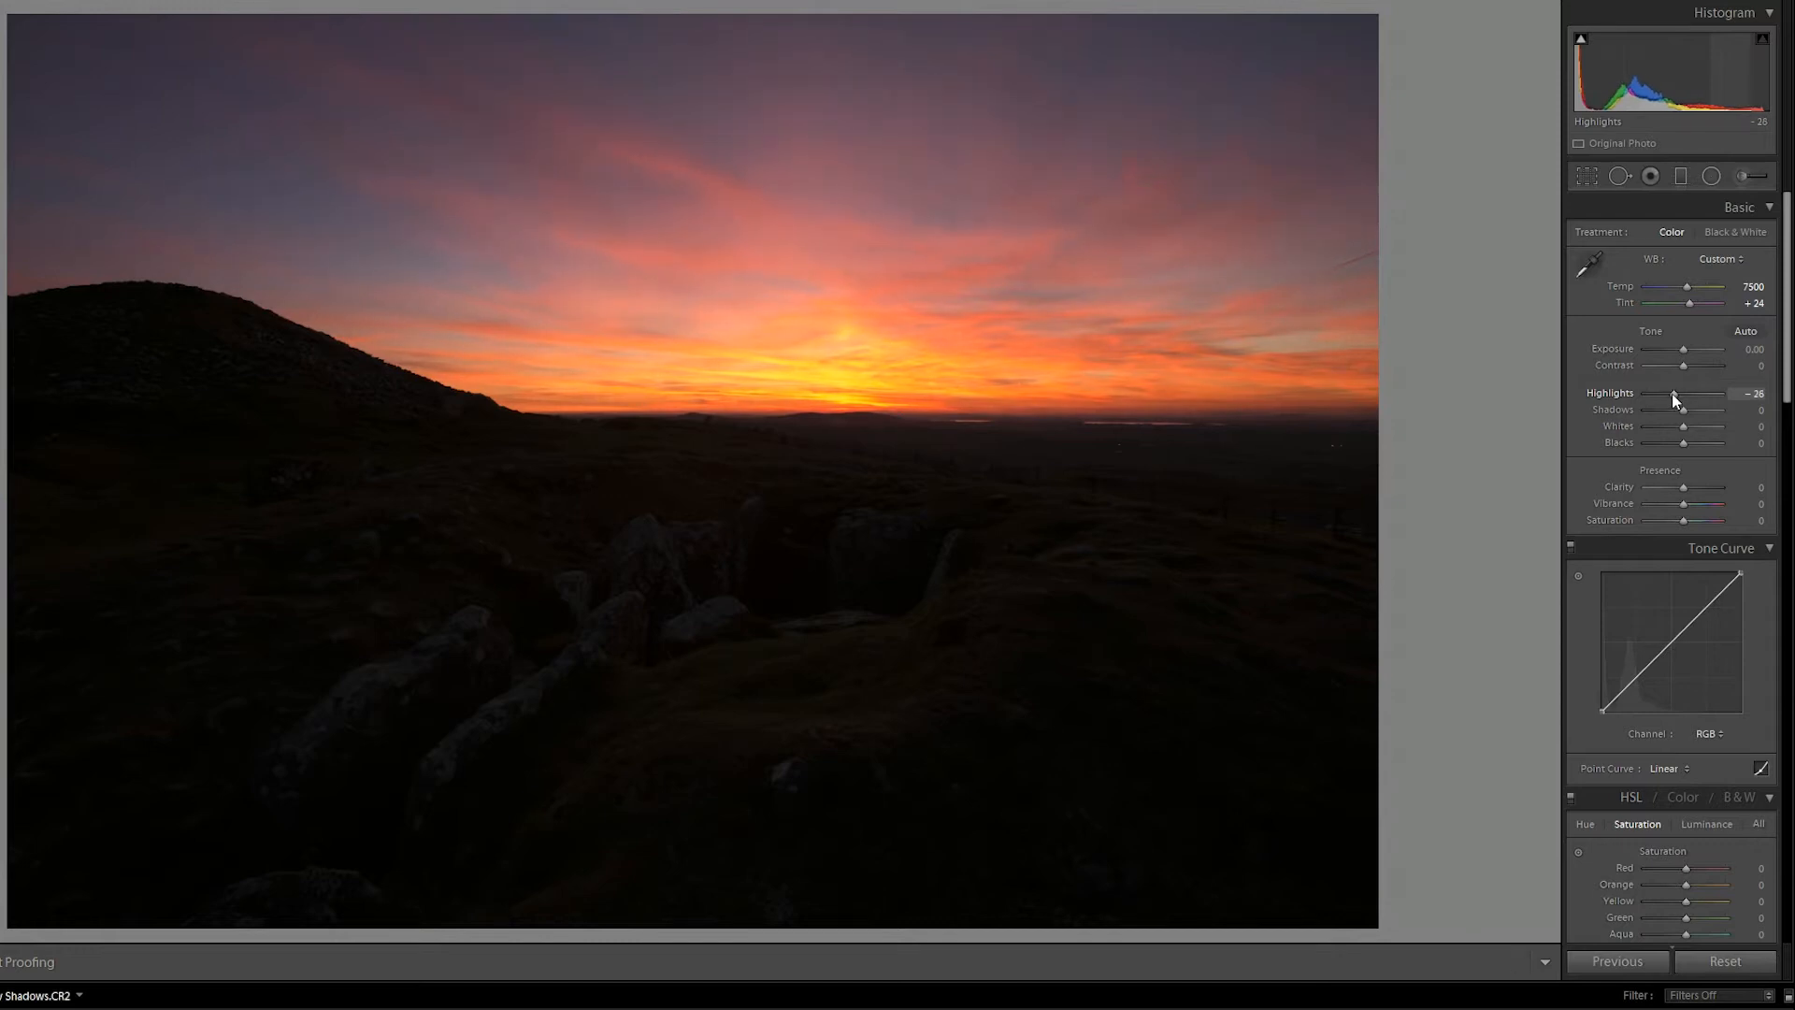
pyautogui.moveTo(1683, 411); pyautogui.dragTo(1705, 412)
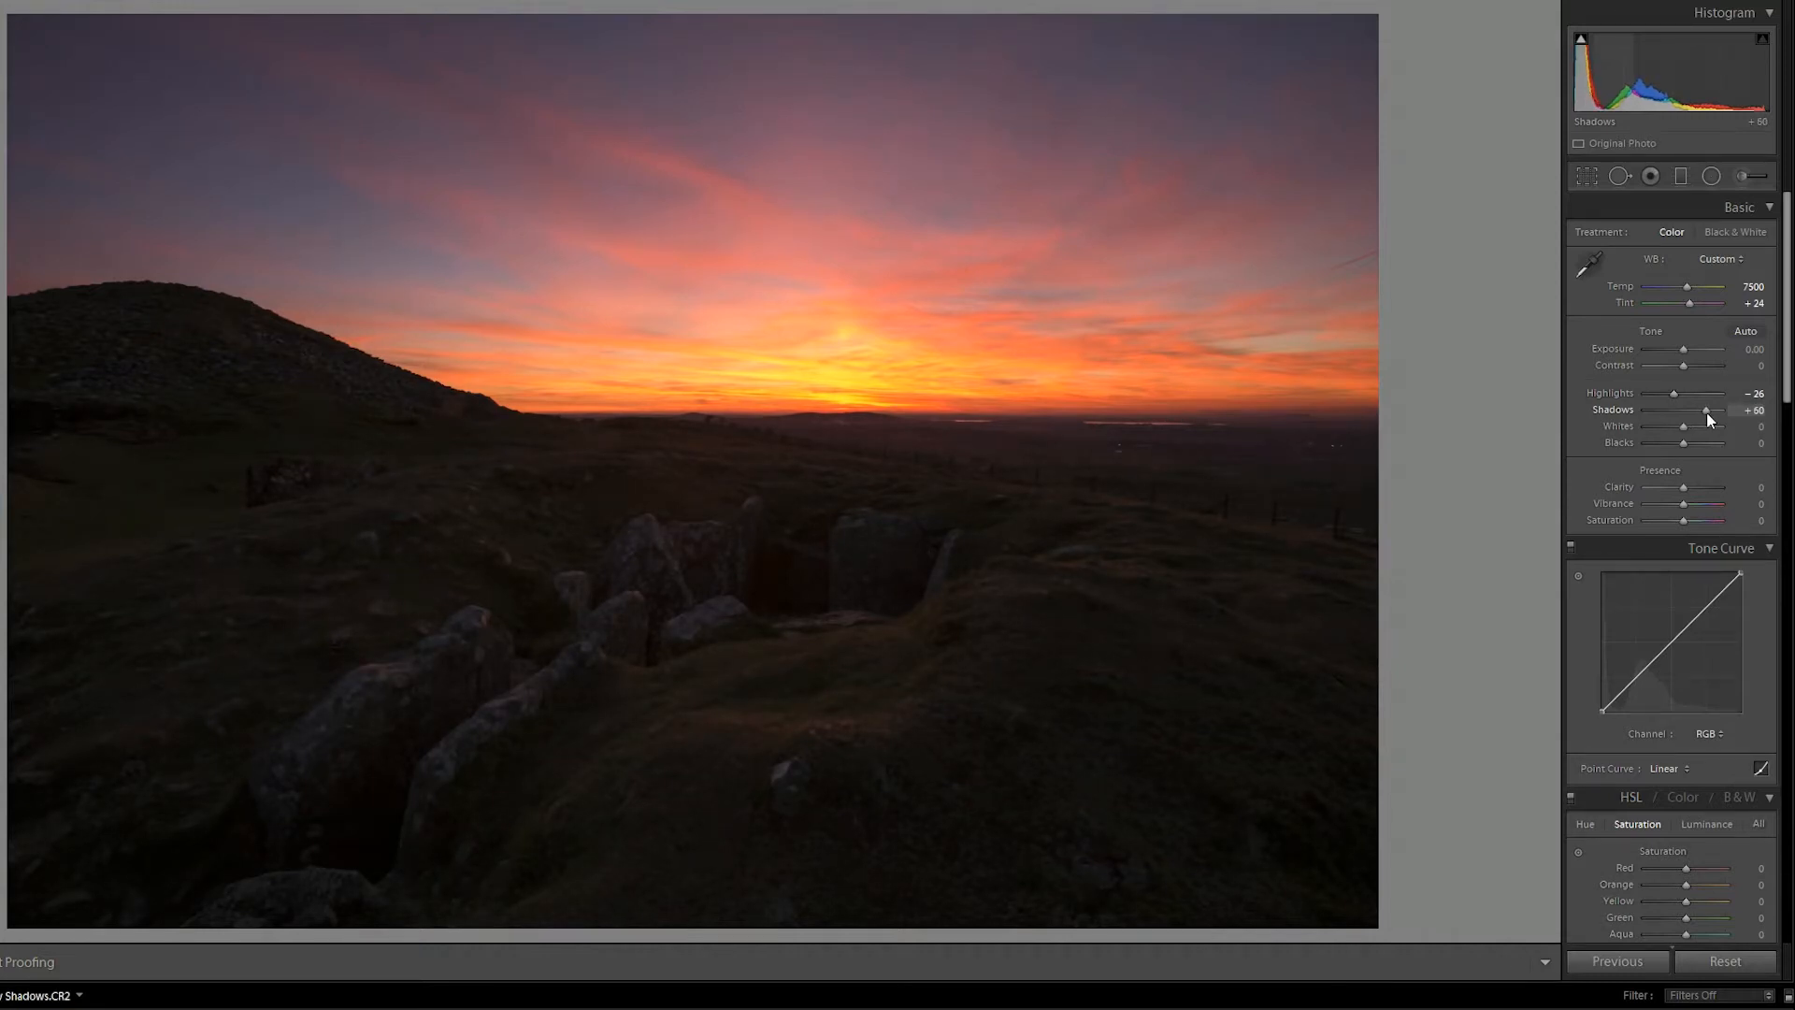
pyautogui.moveTo(1696, 413); pyautogui.dragTo(1705, 412)
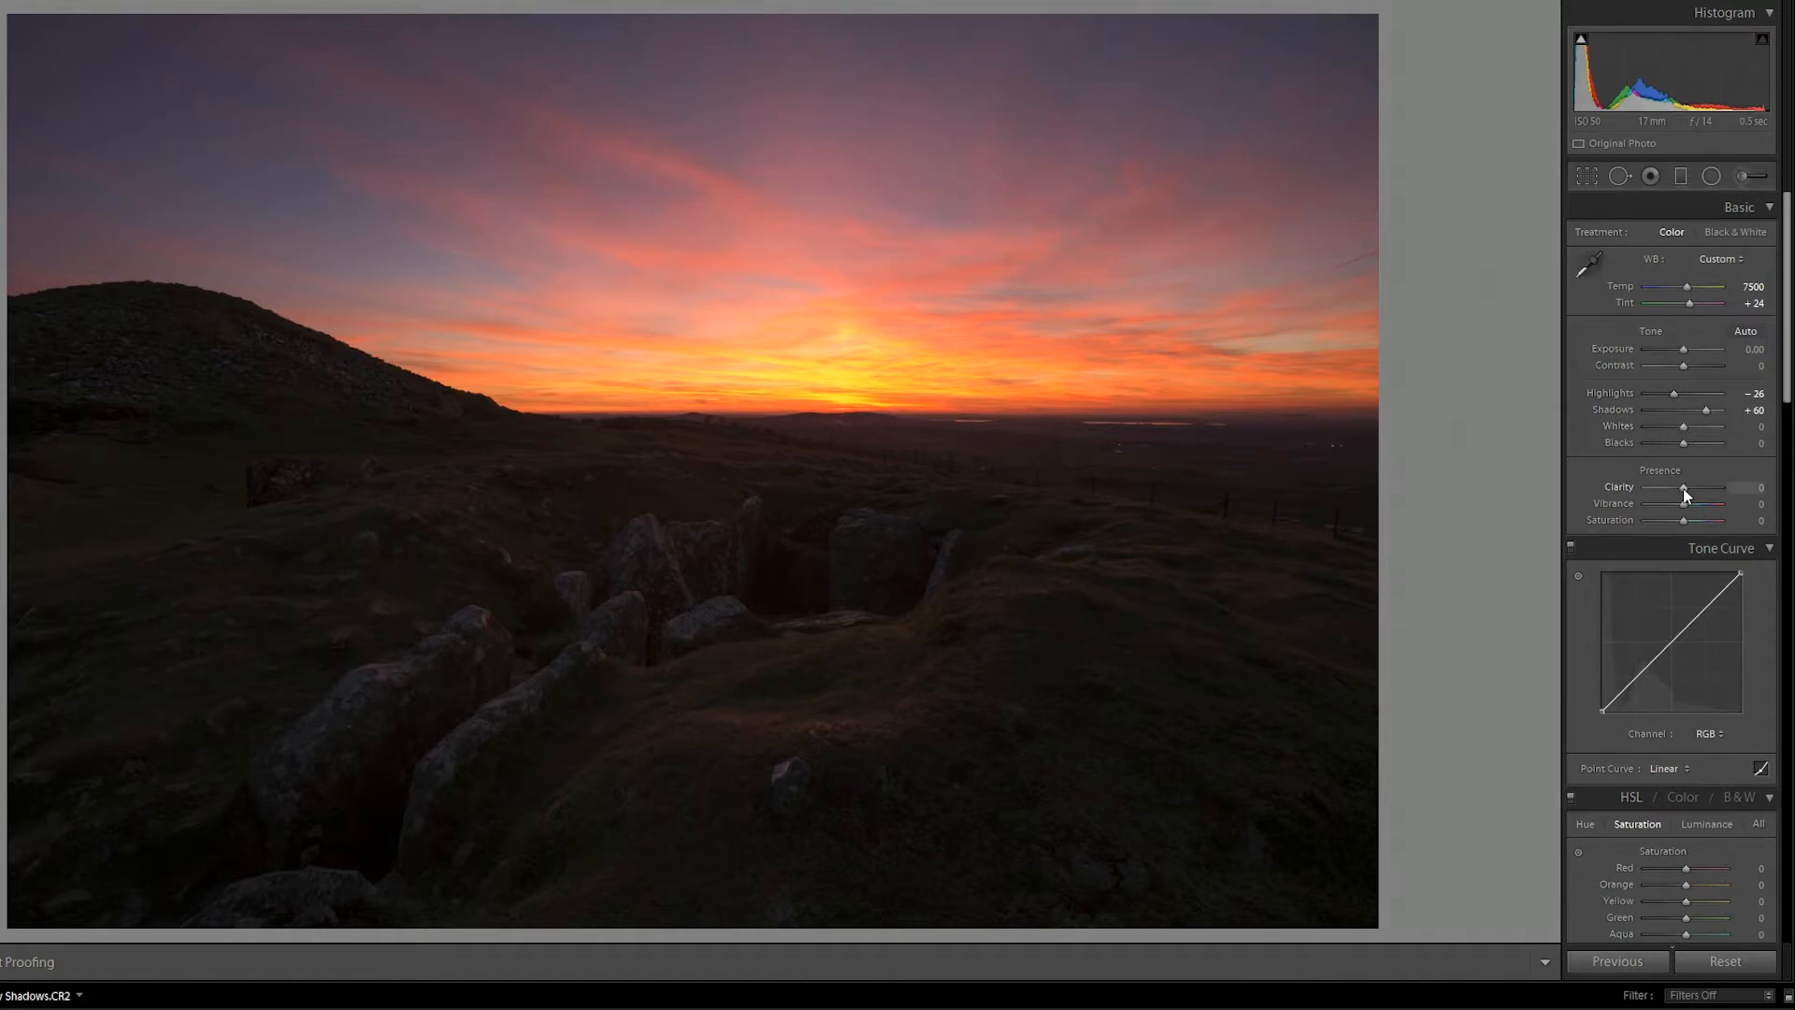
# - Increase the photo's Clarity to +23 and Vibrance to +42
pyautogui.moveTo(1685, 490); pyautogui.dragTo(1694, 489)
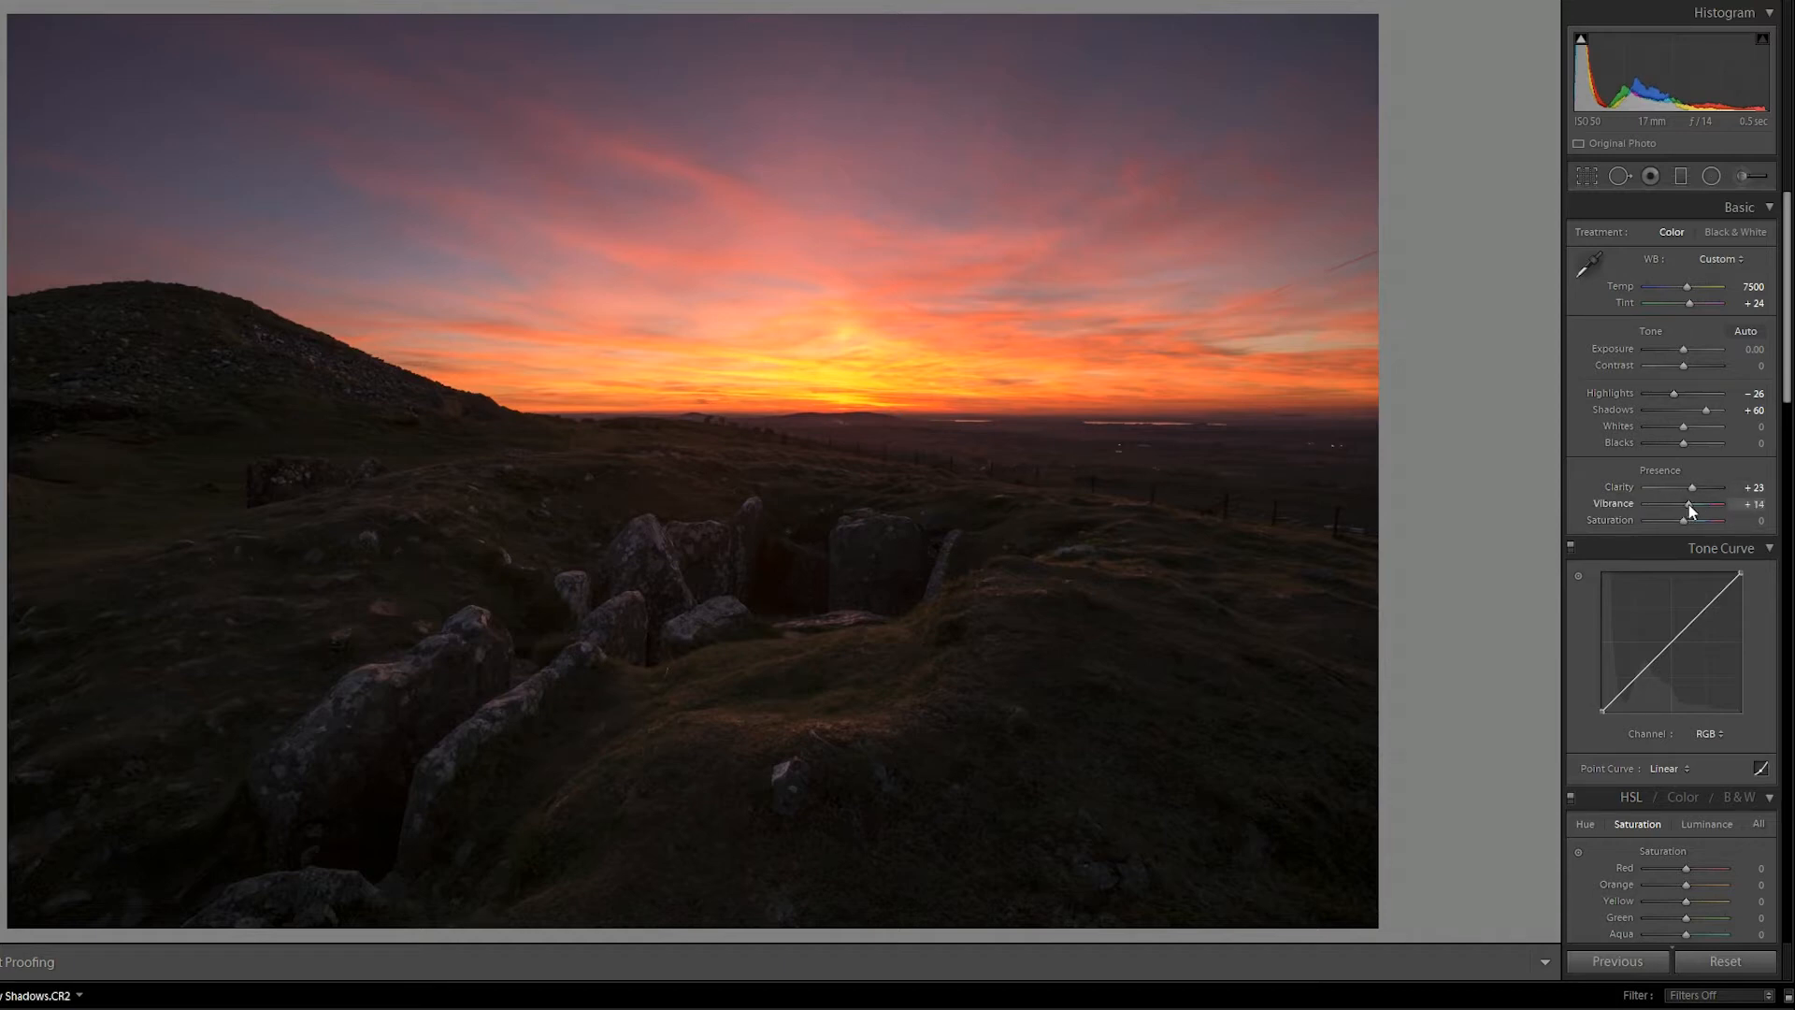
pyautogui.moveTo(1684, 505); pyautogui.dragTo(1697, 505)
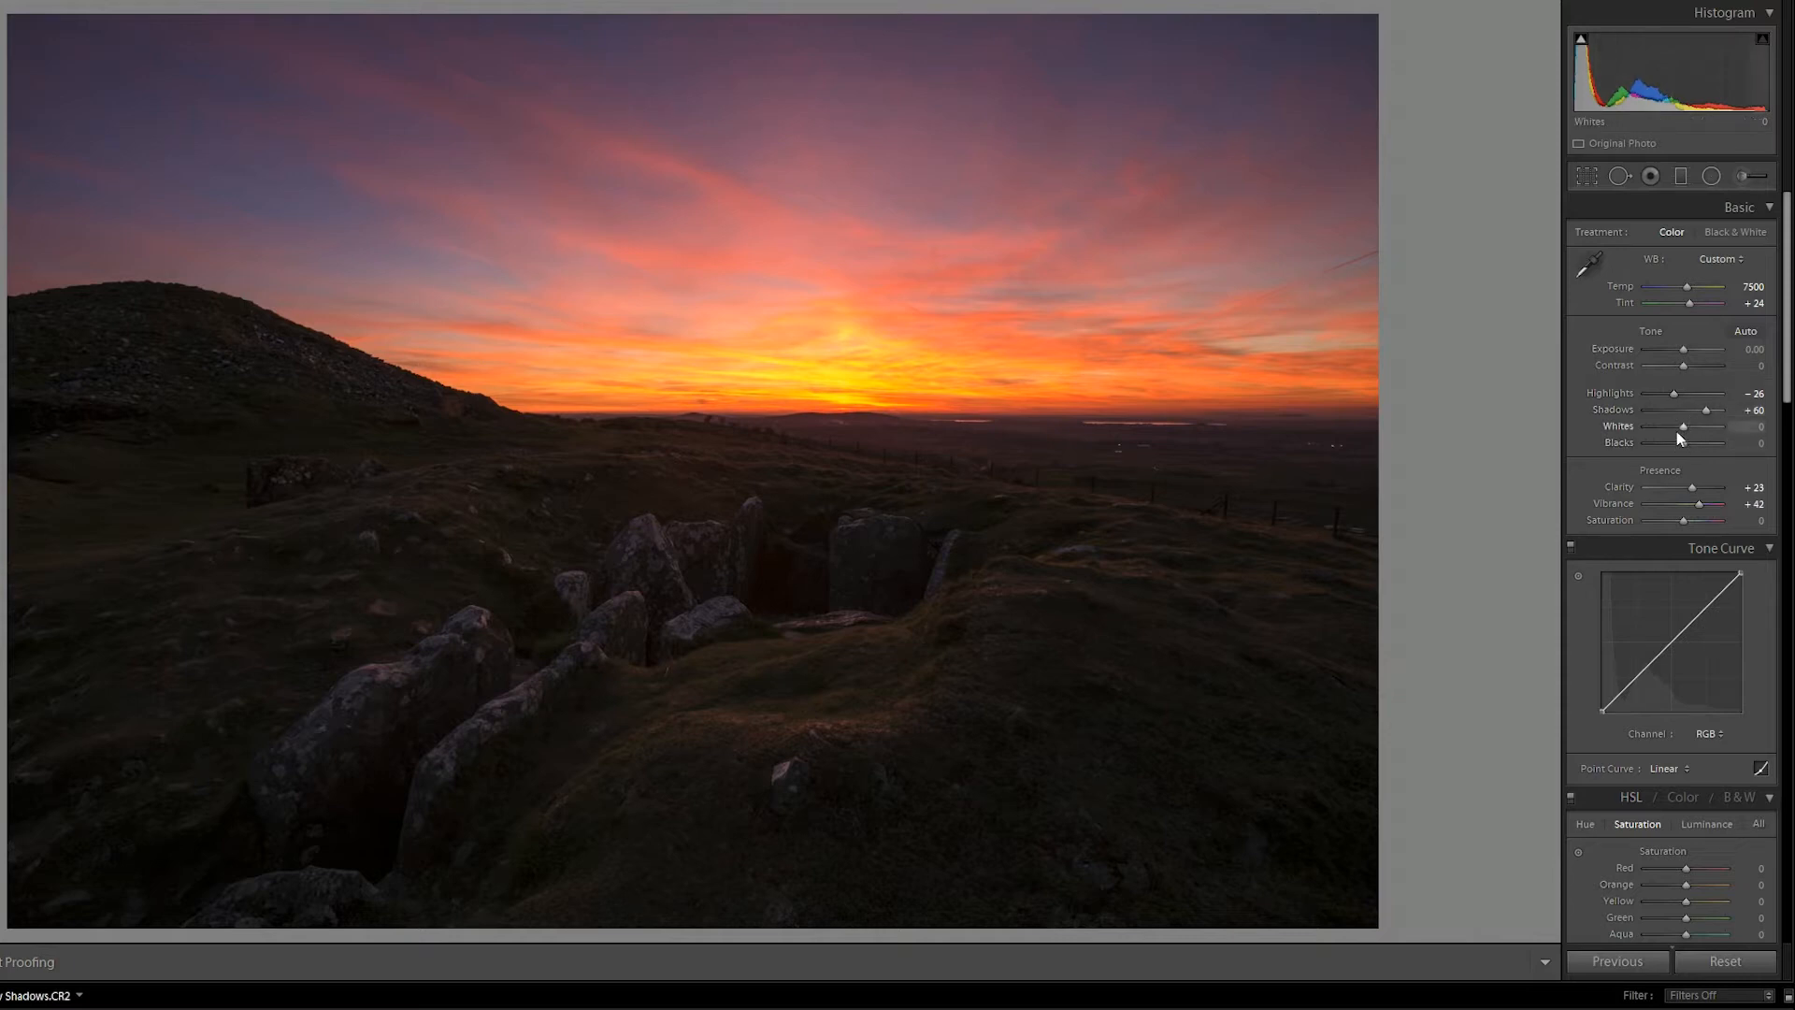
# - Set the Whites to +7 and the Blacks to -19, checking for clipping with the threshold preview
pyautogui.press('alt')
pyautogui.keyDown('alt'); pyautogui.click(1685, 426); pyautogui.keyUp('alt')
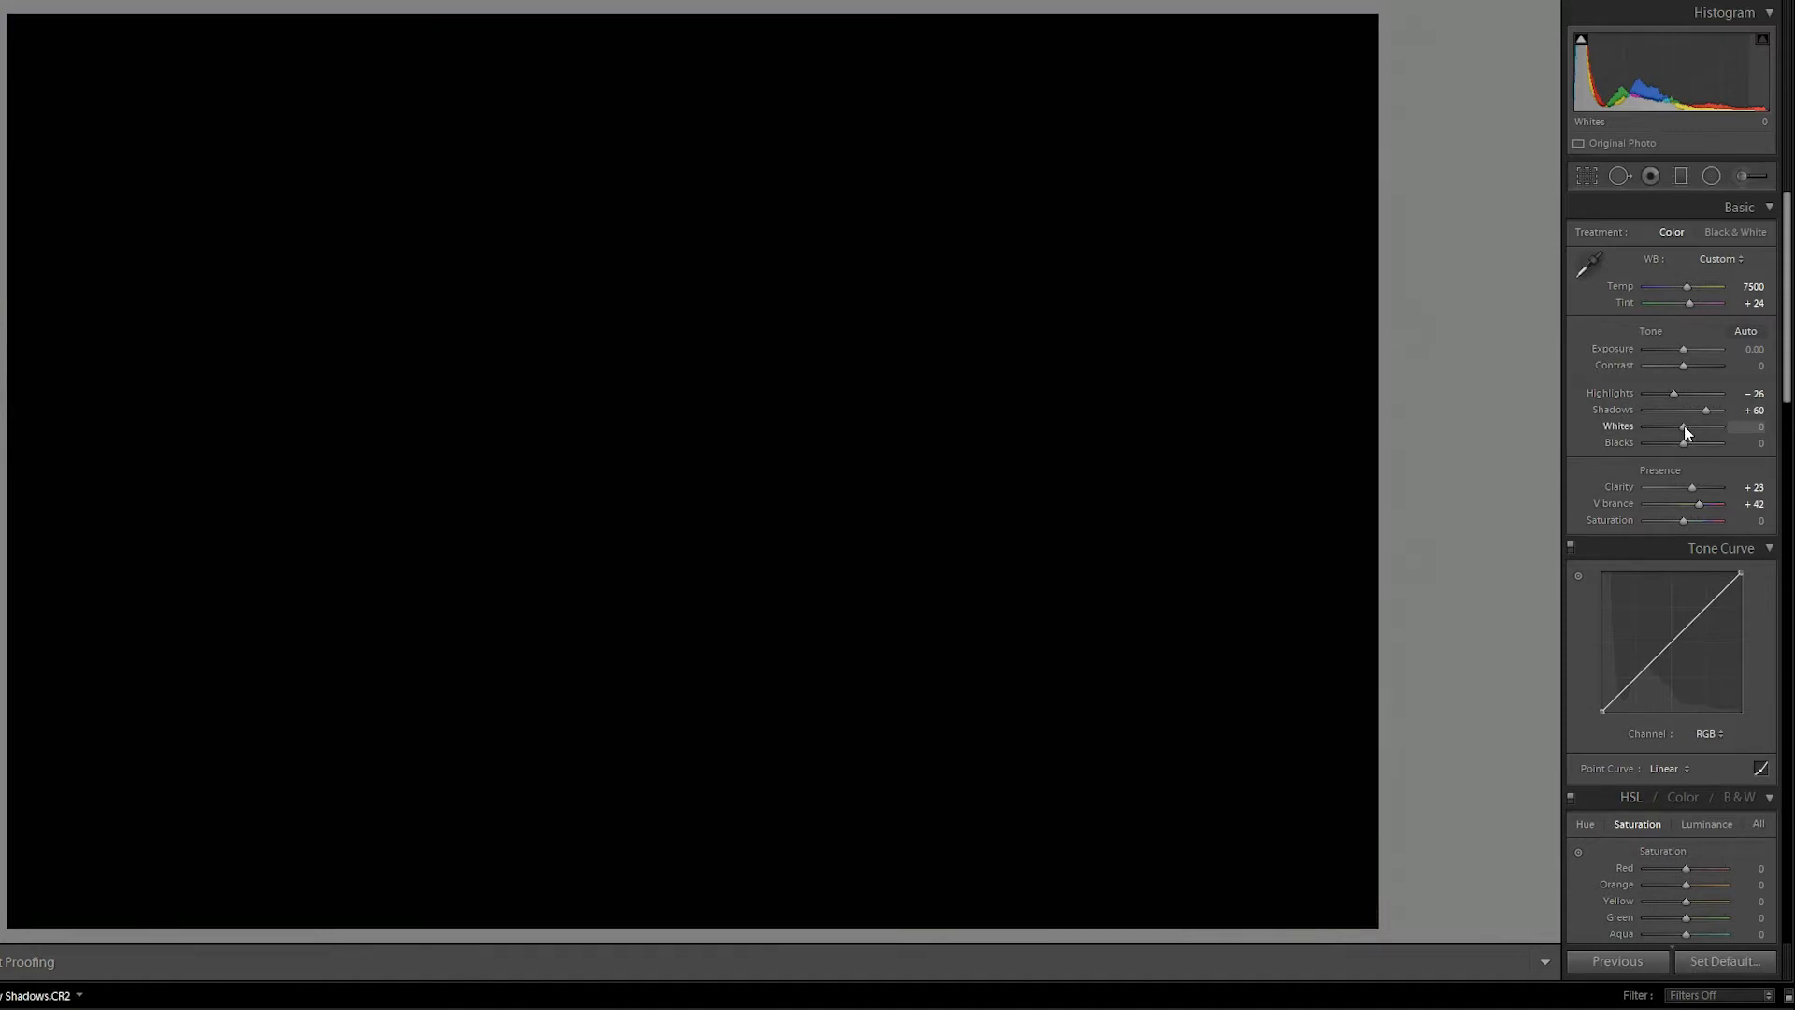
pyautogui.moveTo(1684, 425); pyautogui.dragTo(1685, 428)
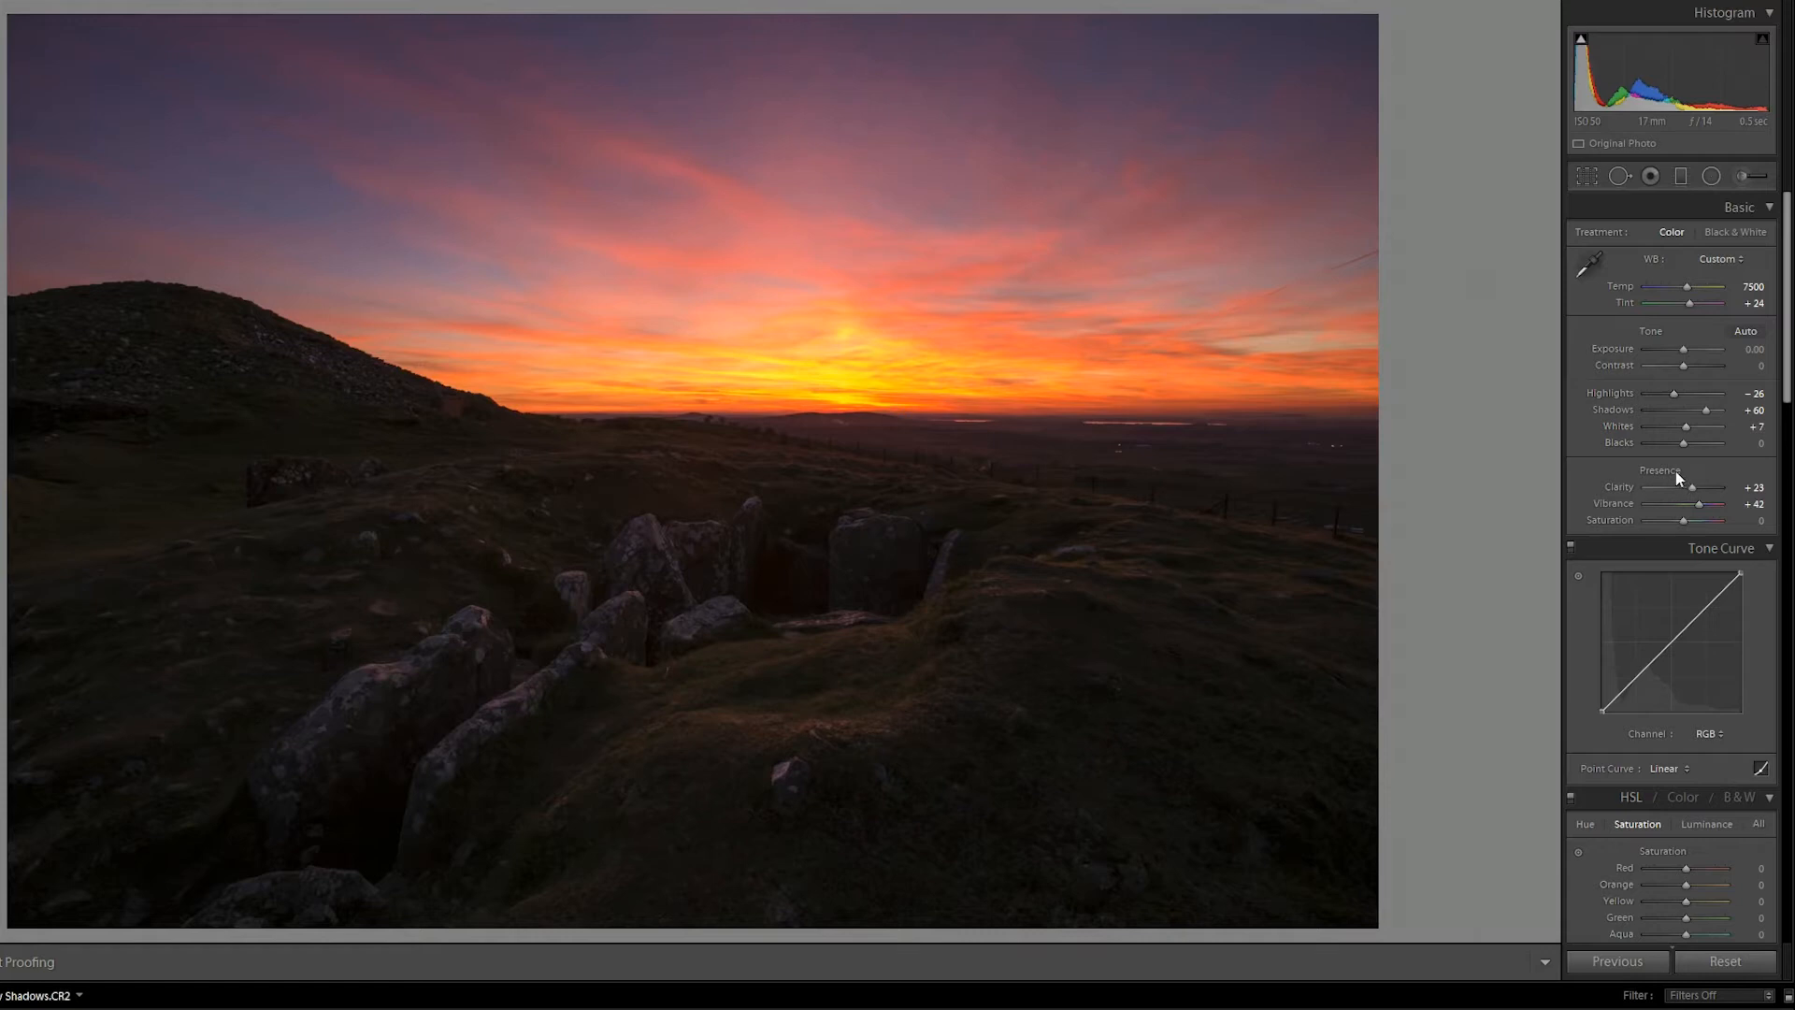
pyautogui.press('alt')
pyautogui.moveTo(1684, 445); pyautogui.dragTo(1676, 446)
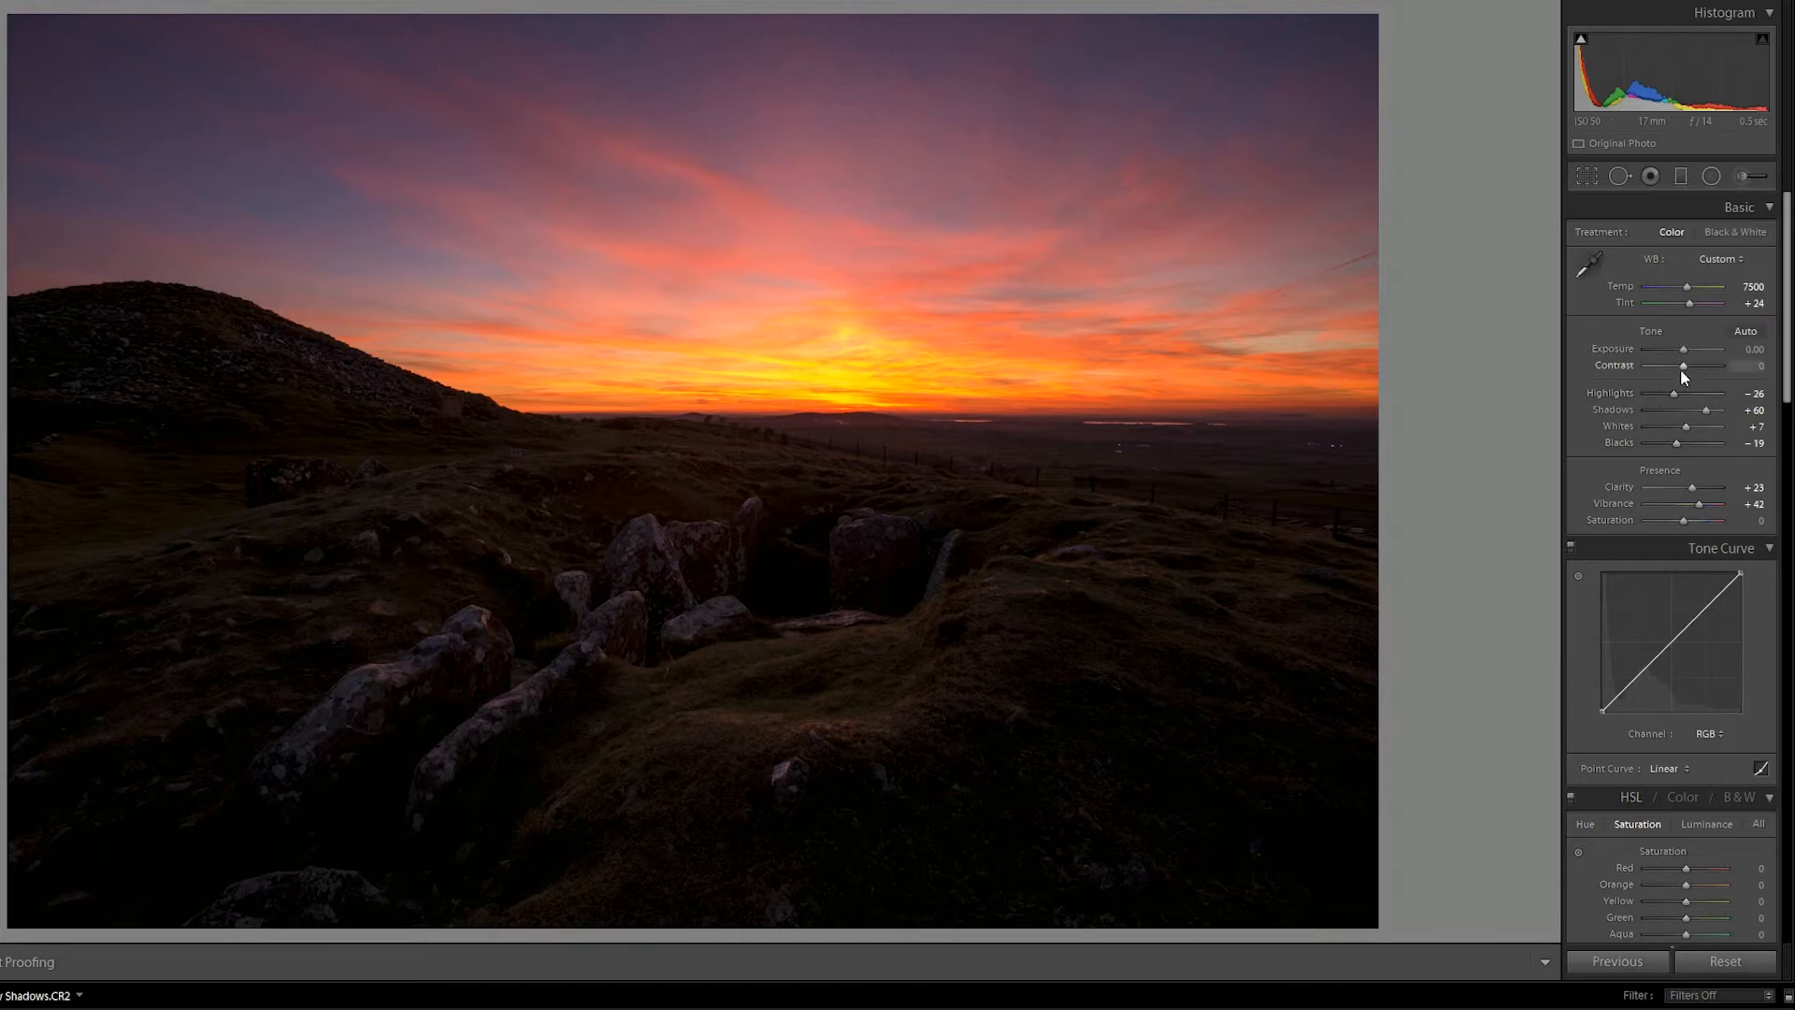
# - Raise the Contrast to +33 and shape a gentle S-curve that darkens the shadows and slightly lifts the highlights
pyautogui.moveTo(1679, 369); pyautogui.dragTo(1694, 370)
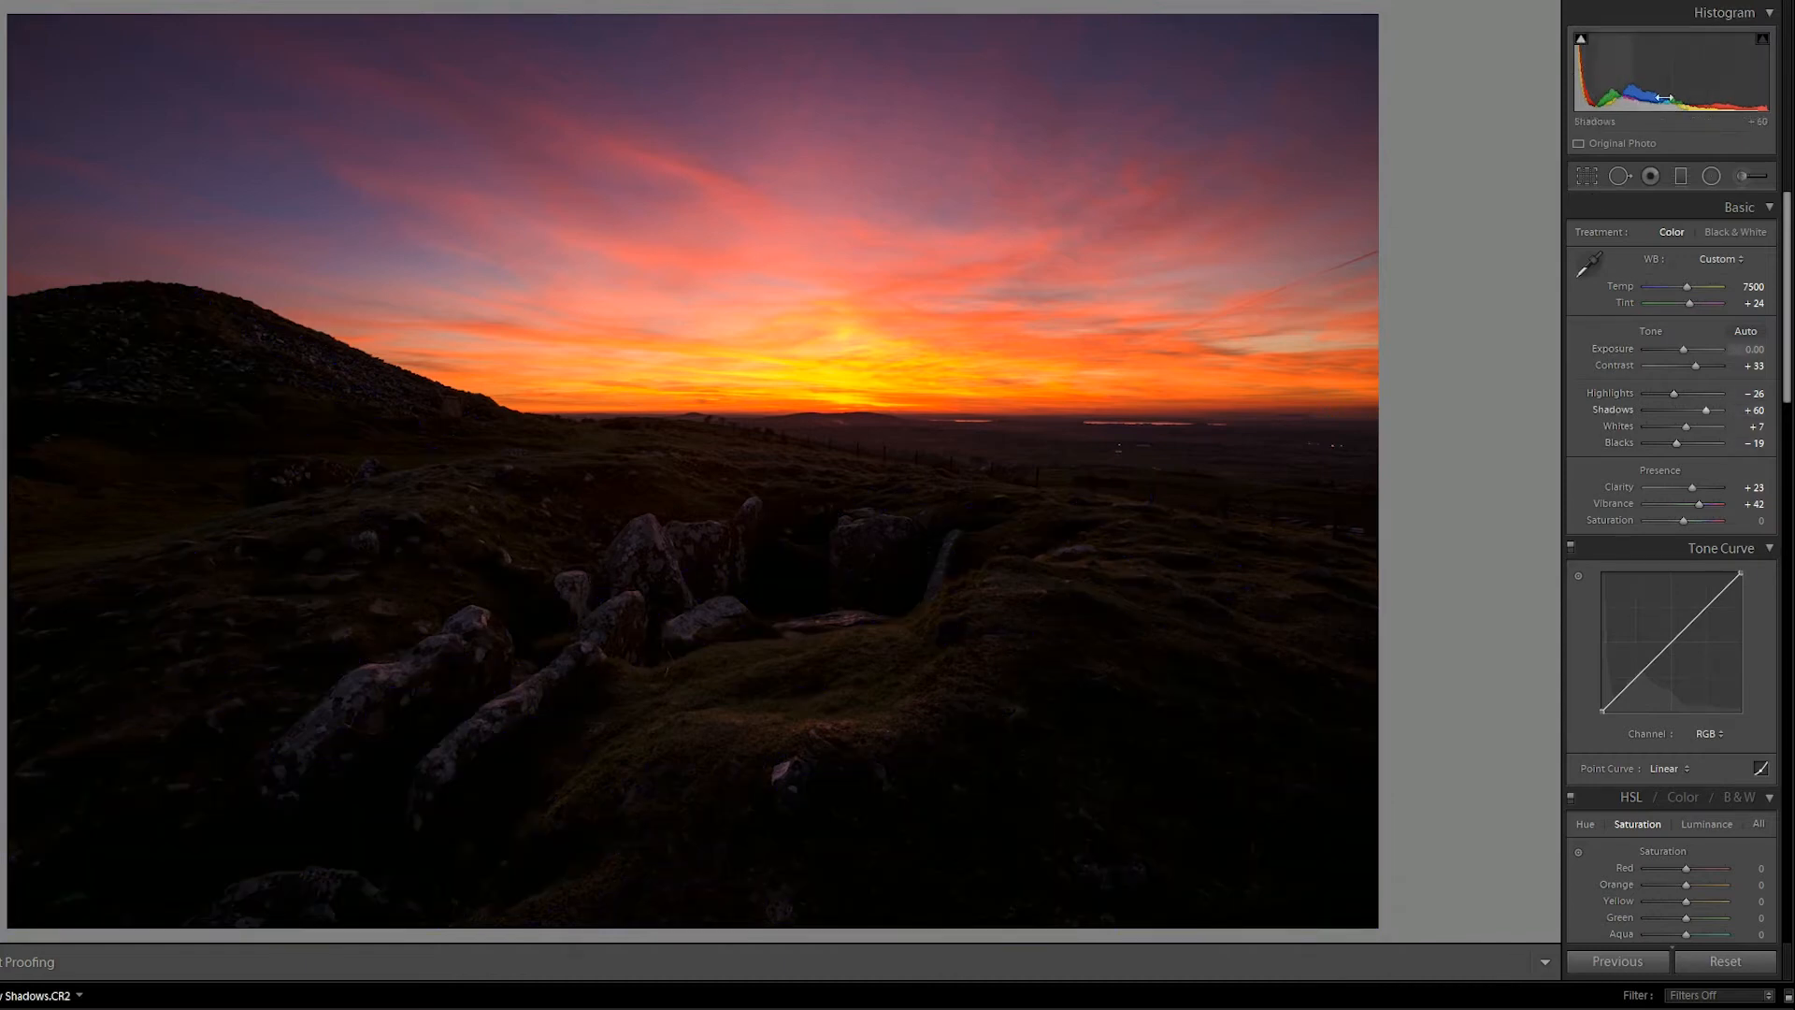
pyautogui.click(1639, 674)
pyautogui.moveTo(1638, 675); pyautogui.dragTo(1642, 682)
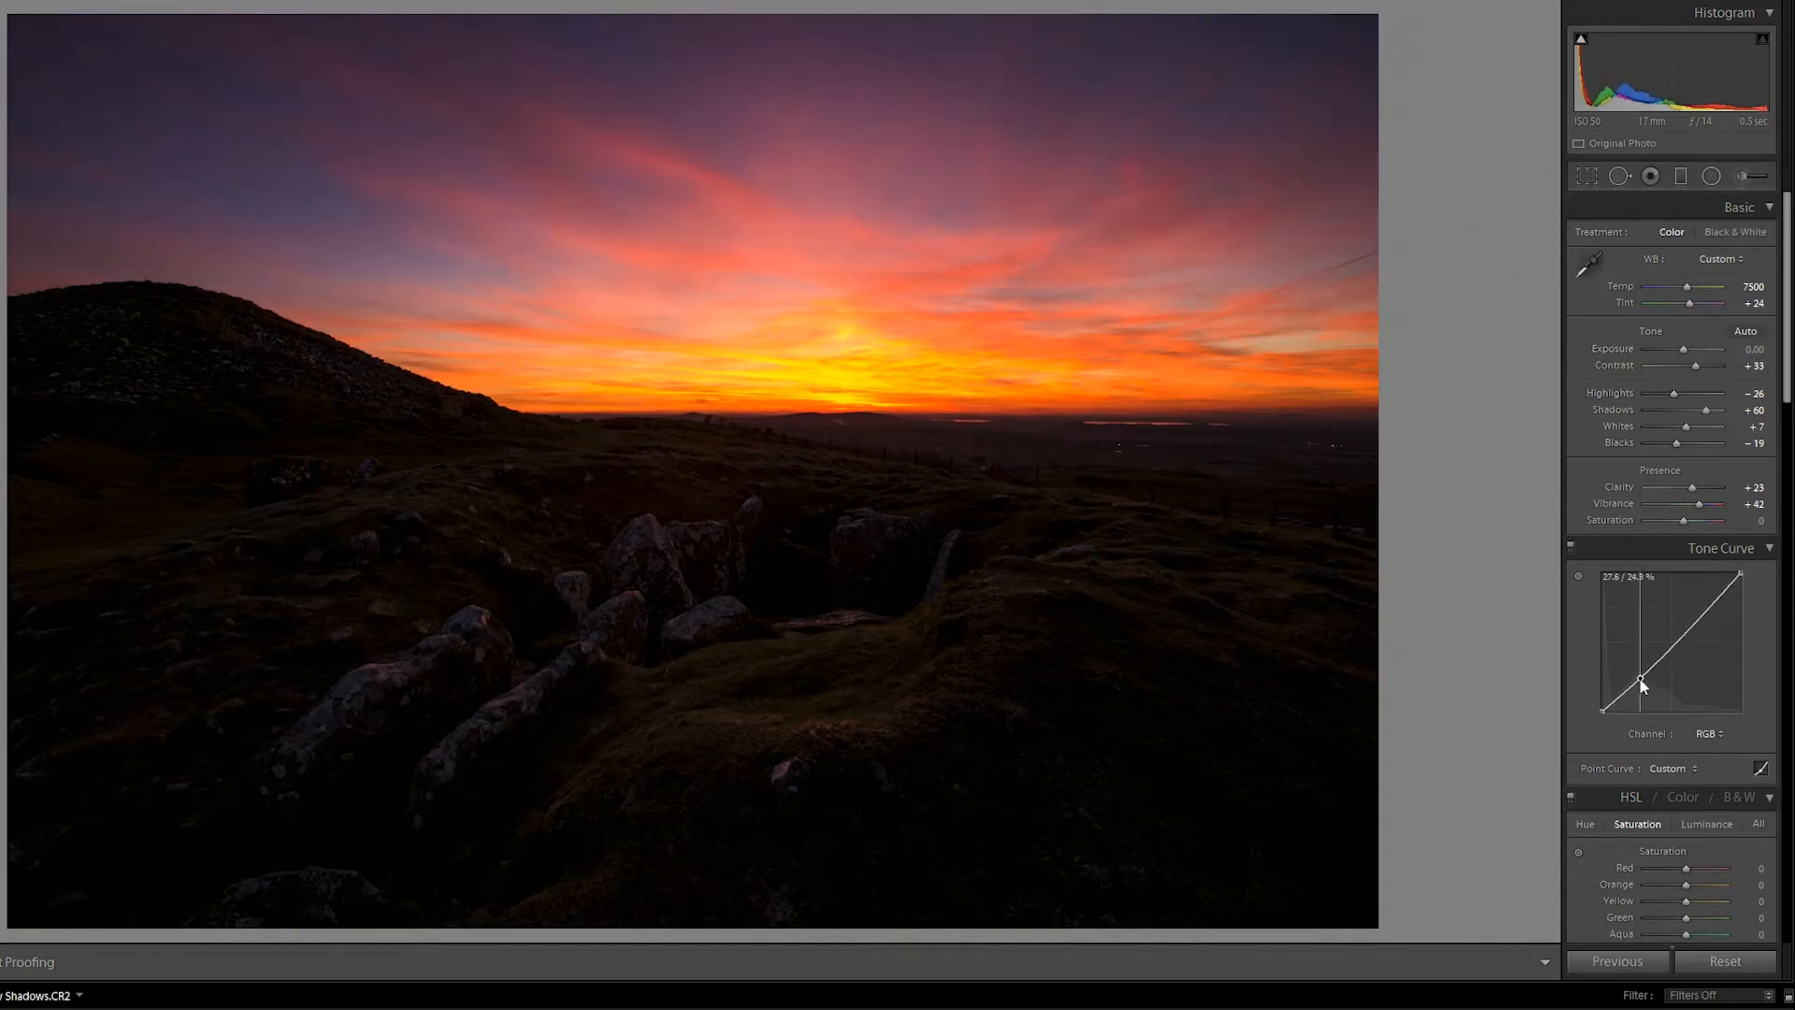
pyautogui.moveTo(1702, 619); pyautogui.dragTo(1698, 616)
# - Set the sharpening amount to 80 and the luminance noise reduction to 20
pyautogui.moveTo(1783, 250); pyautogui.dragTo(1782, 362)
pyautogui.scroll(-5, 1783, 366)
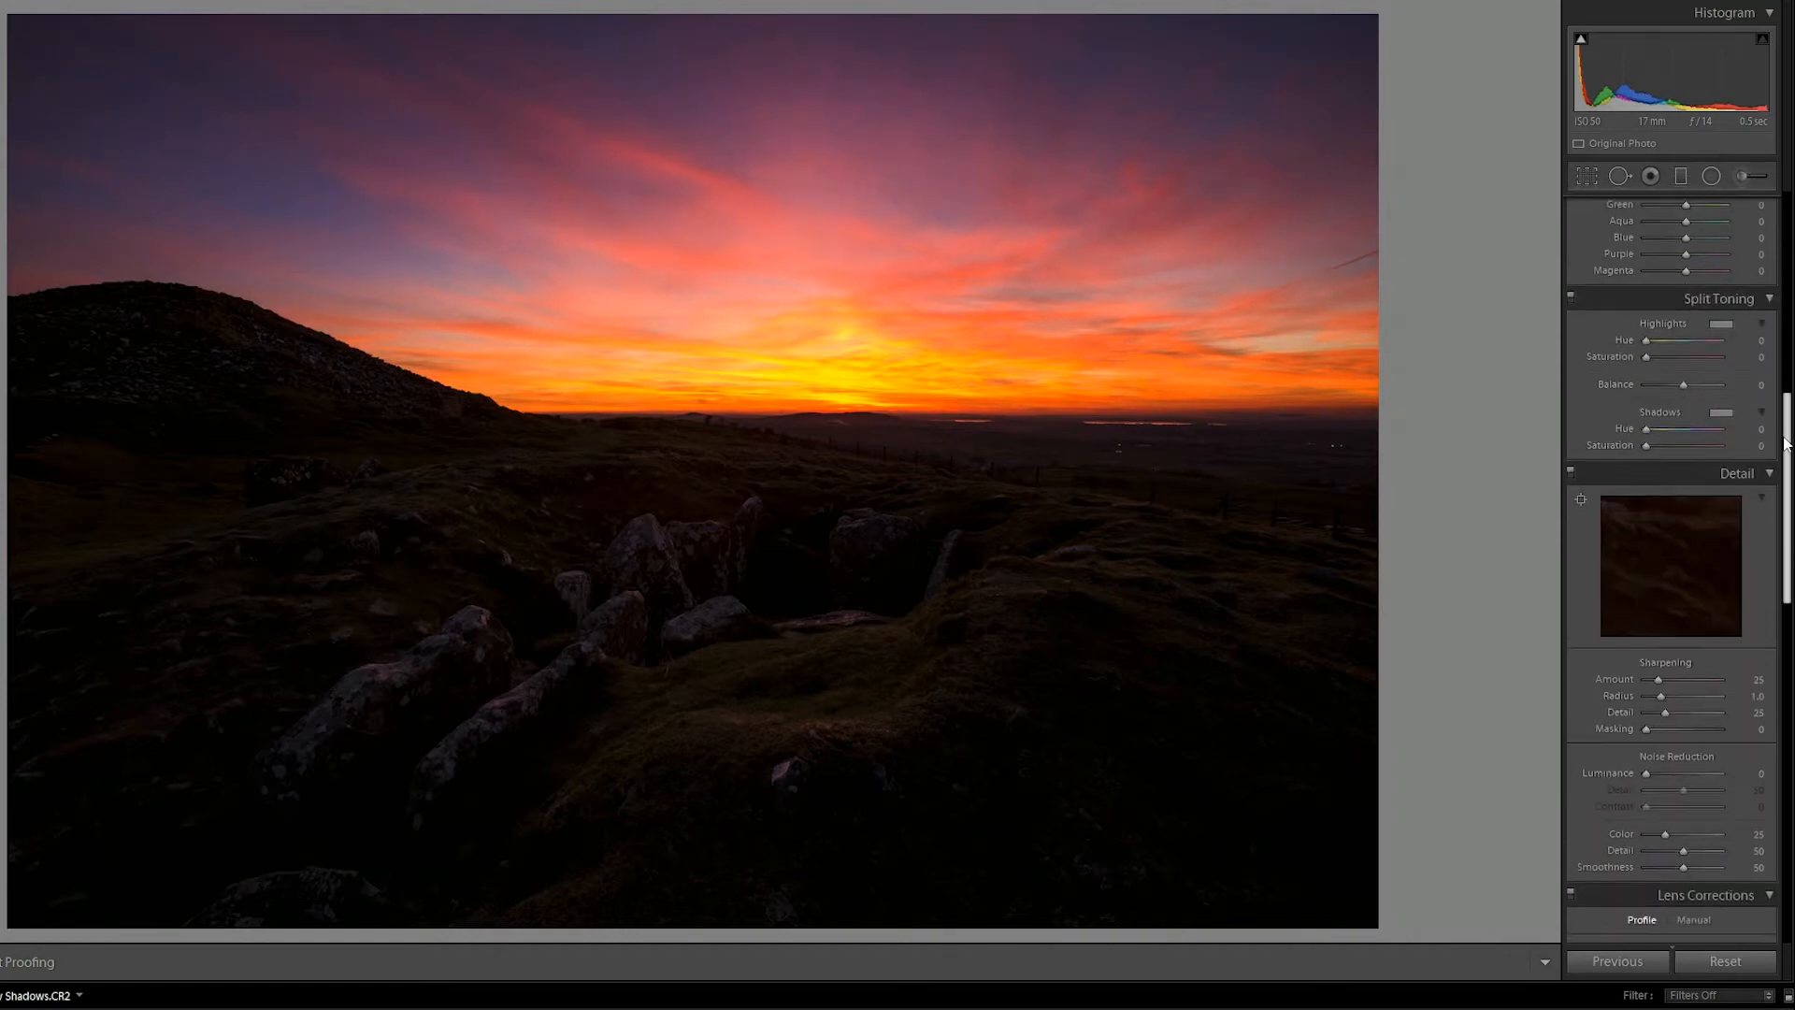
pyautogui.press('i')
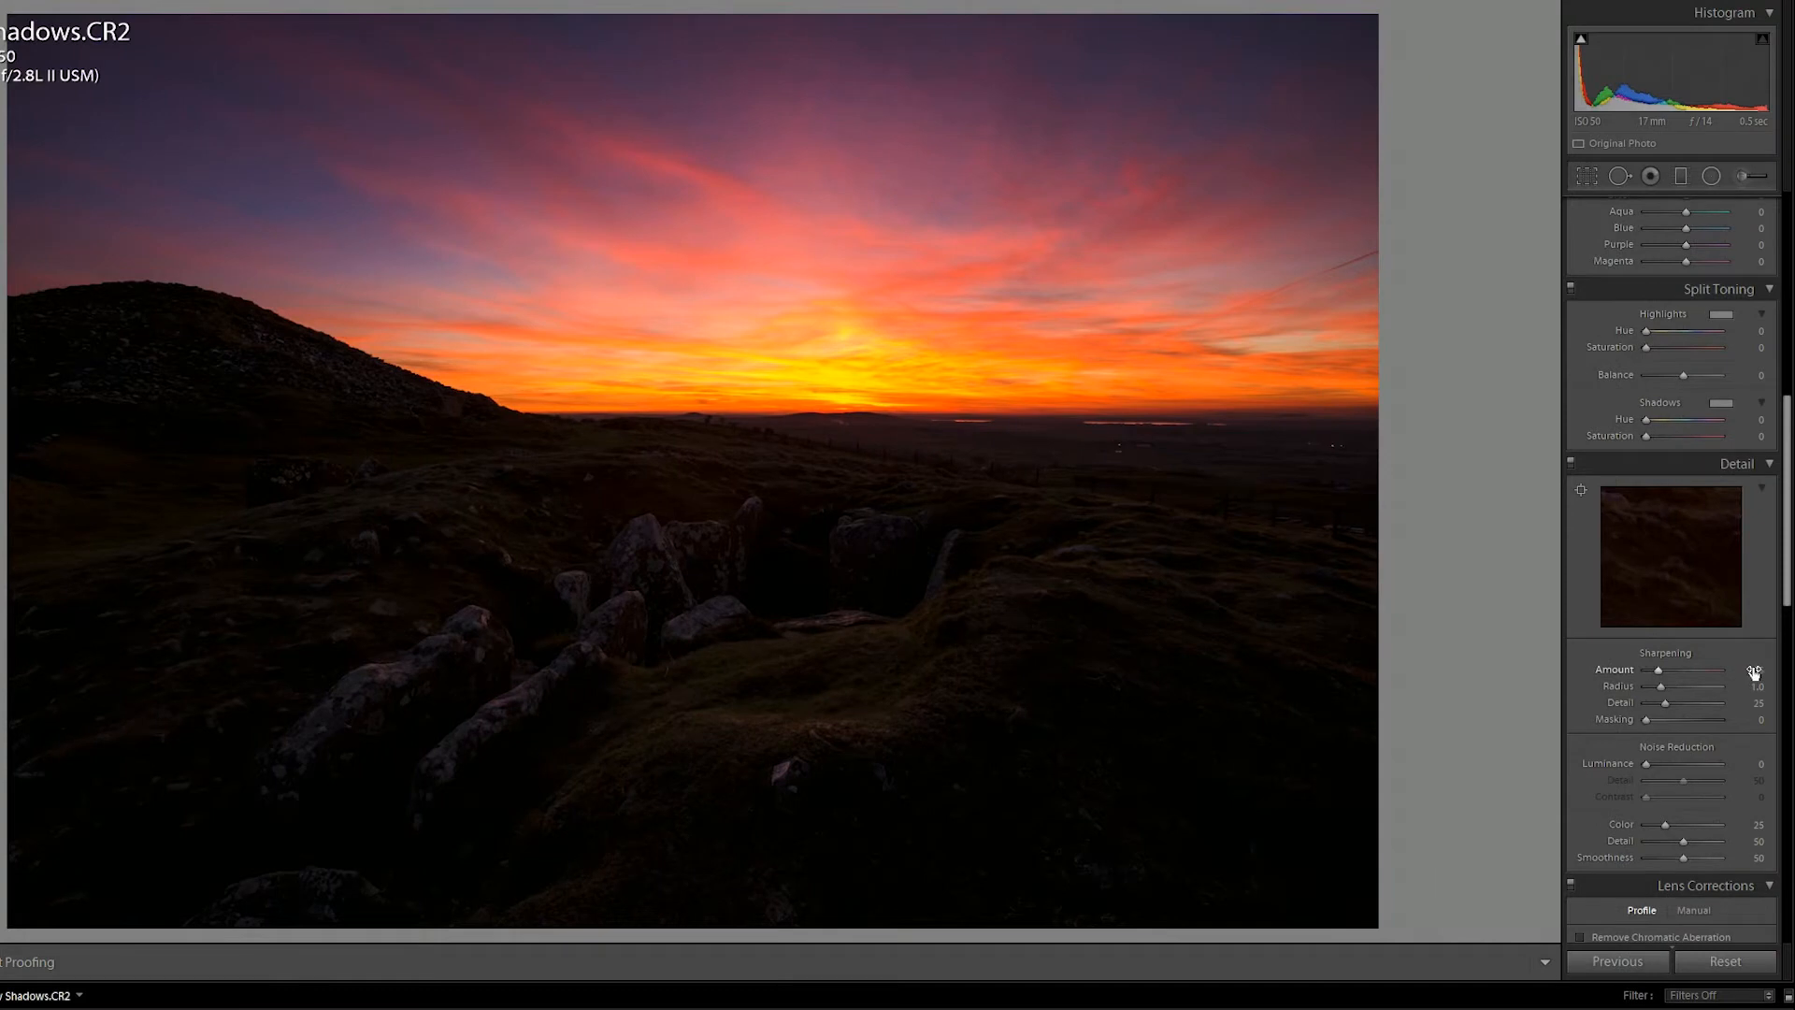
pyautogui.click(1754, 671)
pyautogui.write('80')
pyautogui.press('Return')
pyautogui.click(1761, 765)
pyautogui.write('20')
pyautogui.press('Return')
# - Set the sharpening masking to 73 with the detail preview on the horizon, and compare the photo with and without the detail adjustments
pyautogui.click(1580, 492)
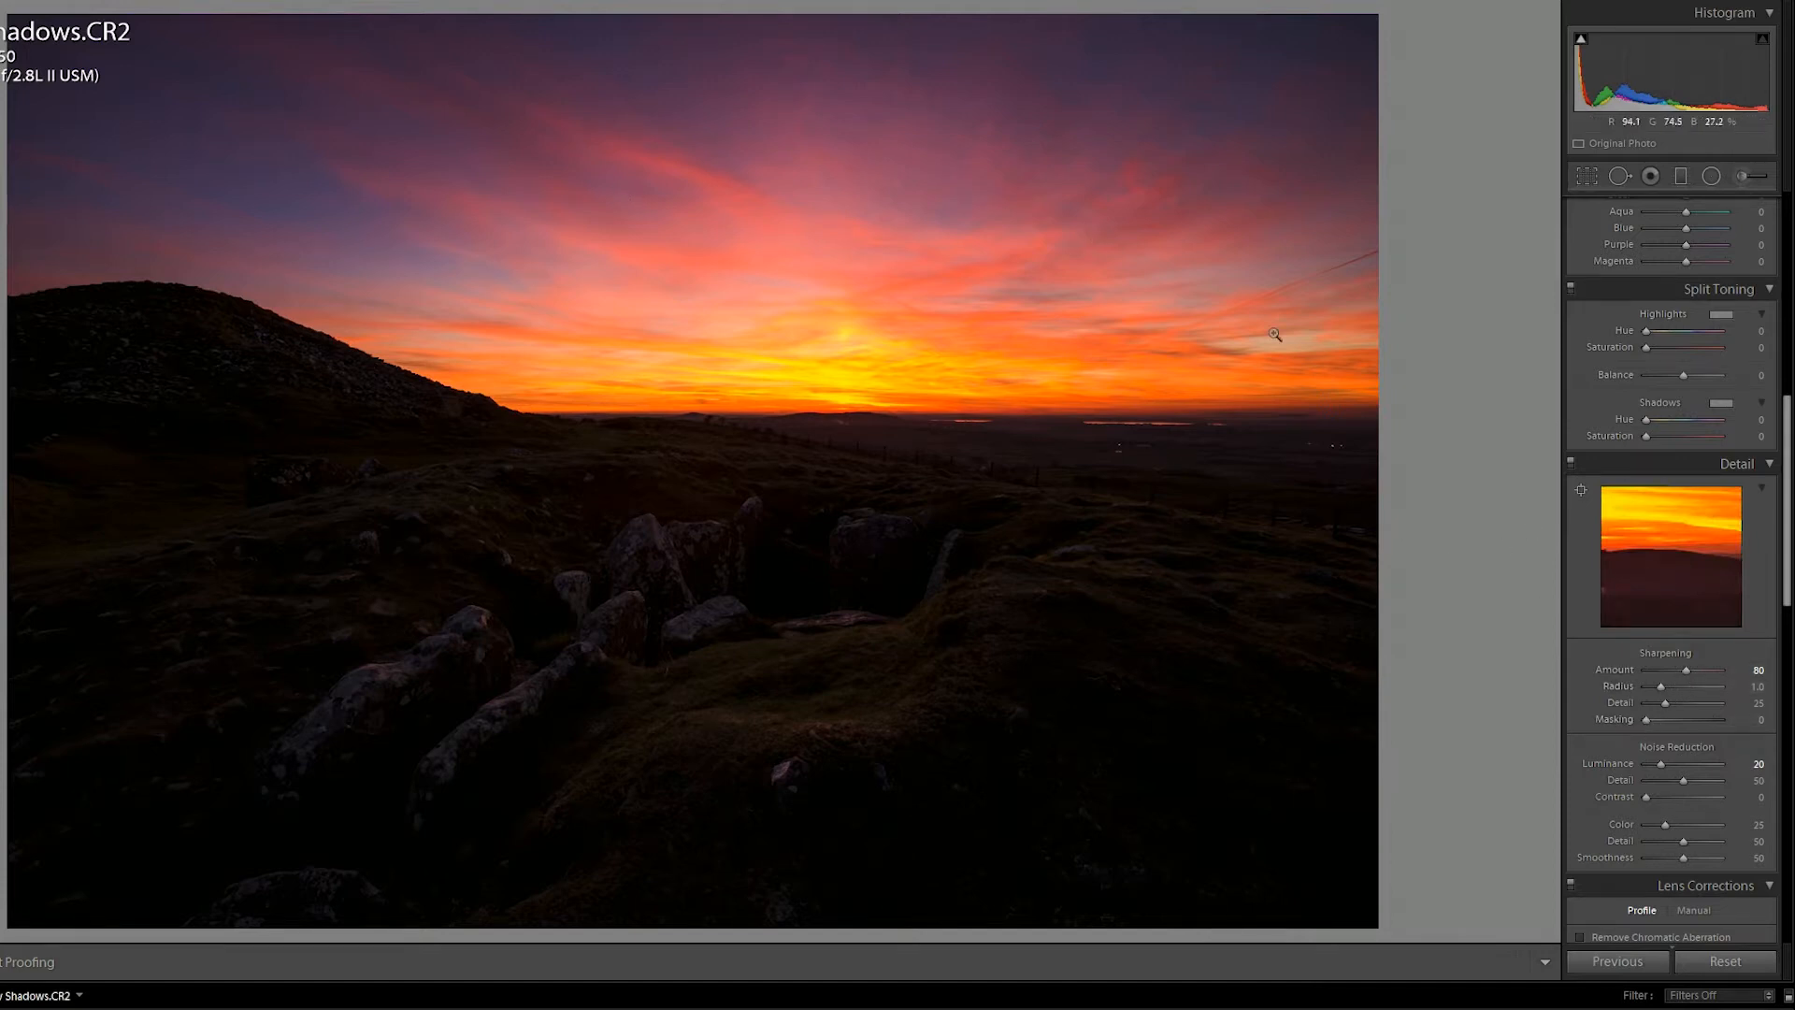
pyautogui.moveTo(1647, 719); pyautogui.dragTo(1701, 722)
pyautogui.click(1573, 464)
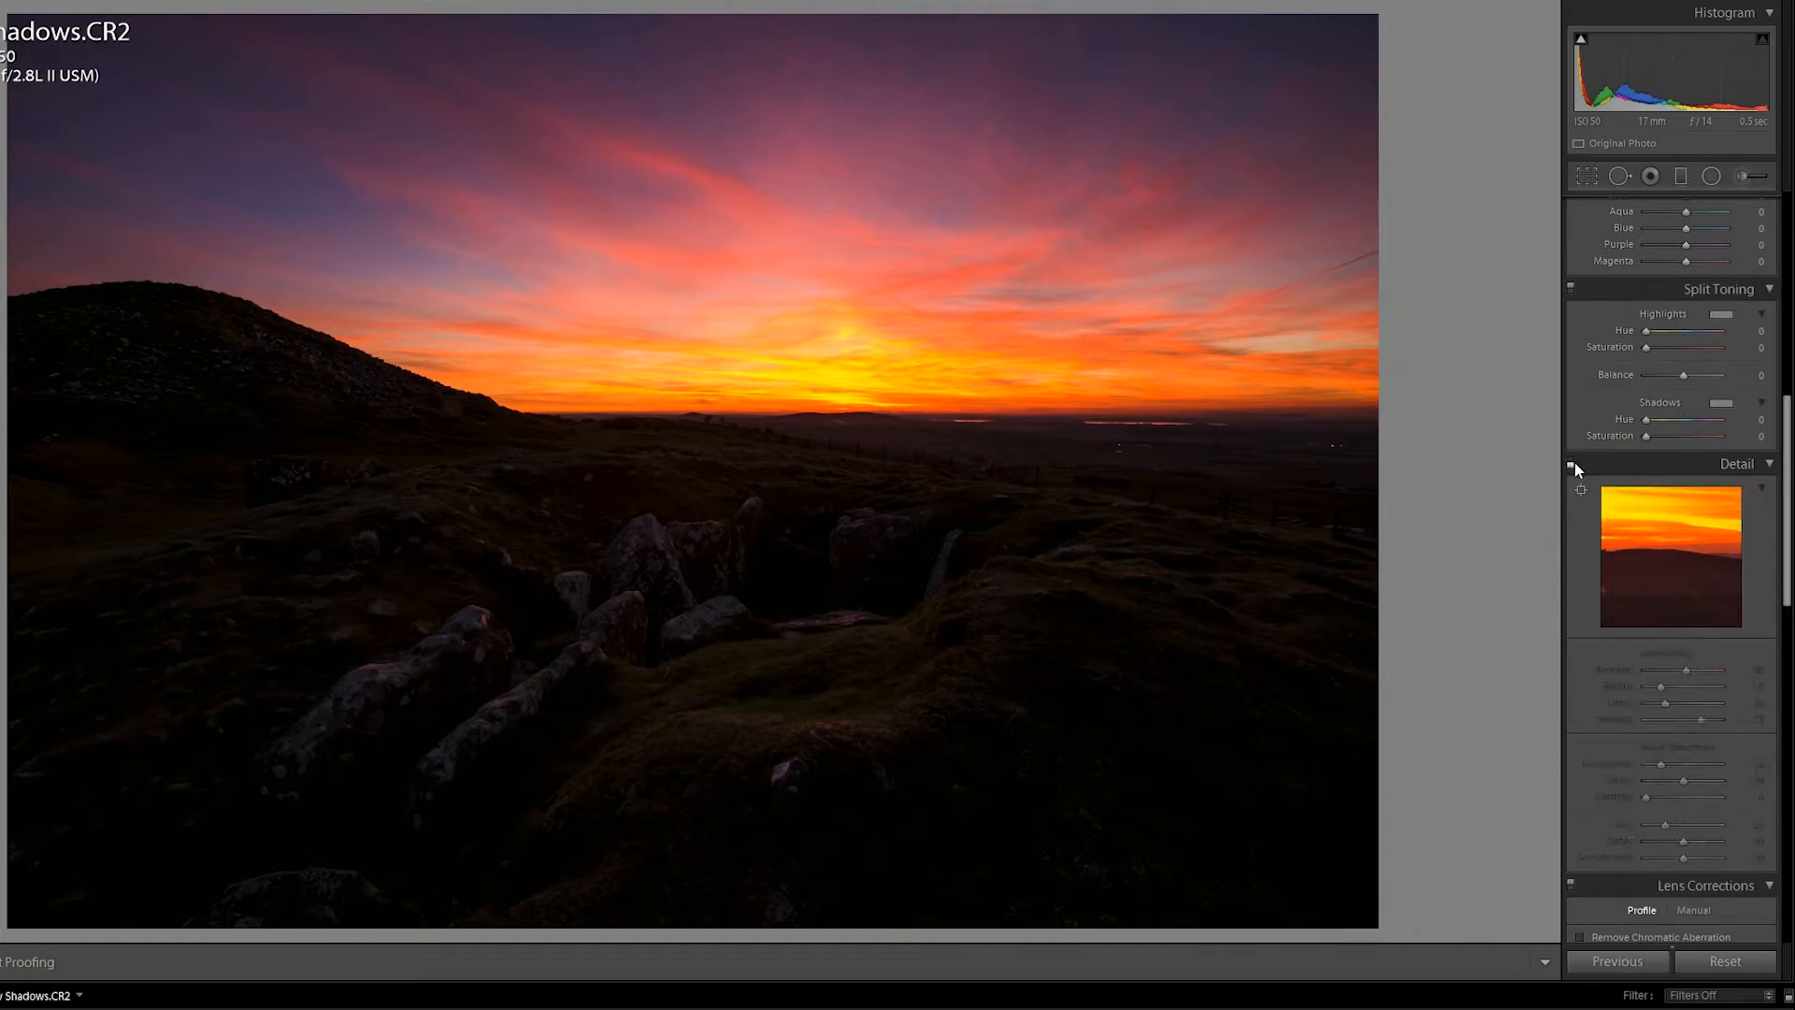
pyautogui.click(1572, 464)
pyautogui.click(1571, 465)
pyautogui.click(1570, 464)
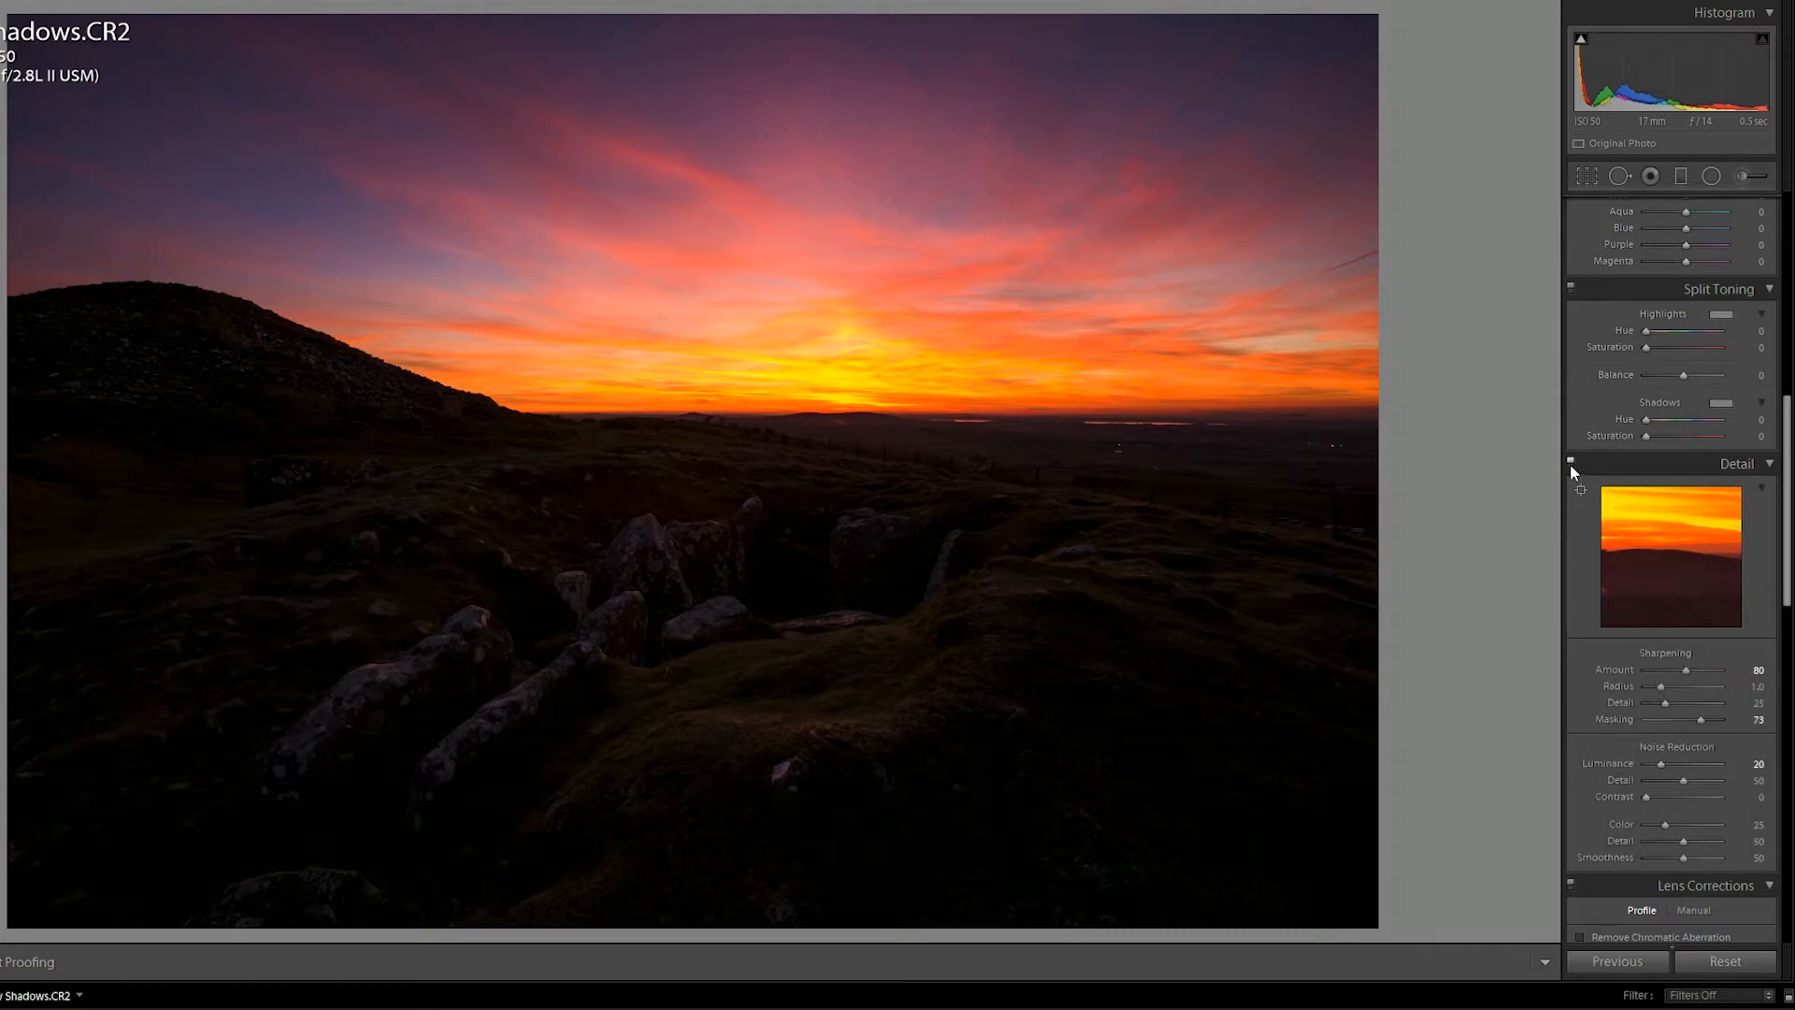
# - Enable chromatic aberration removal and lens profile corrections for the photo
pyautogui.moveTo(1787, 426); pyautogui.dragTo(1771, 558)
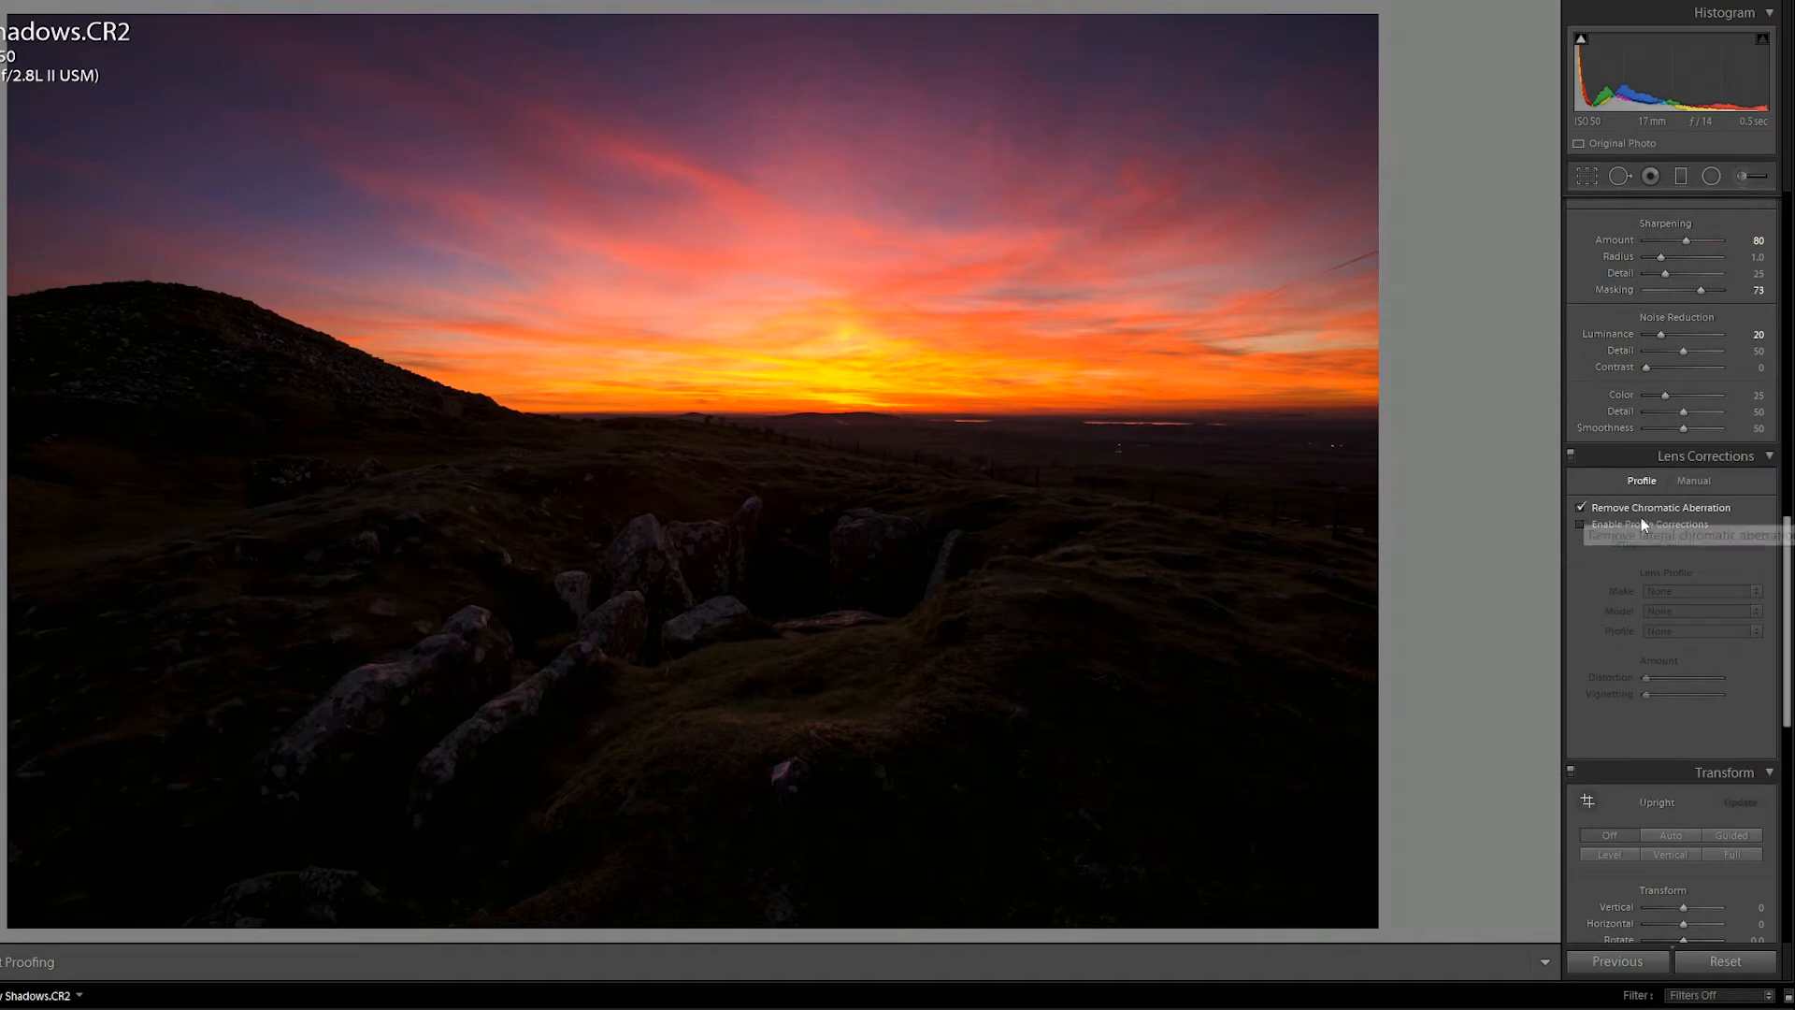
pyautogui.click(1580, 525)
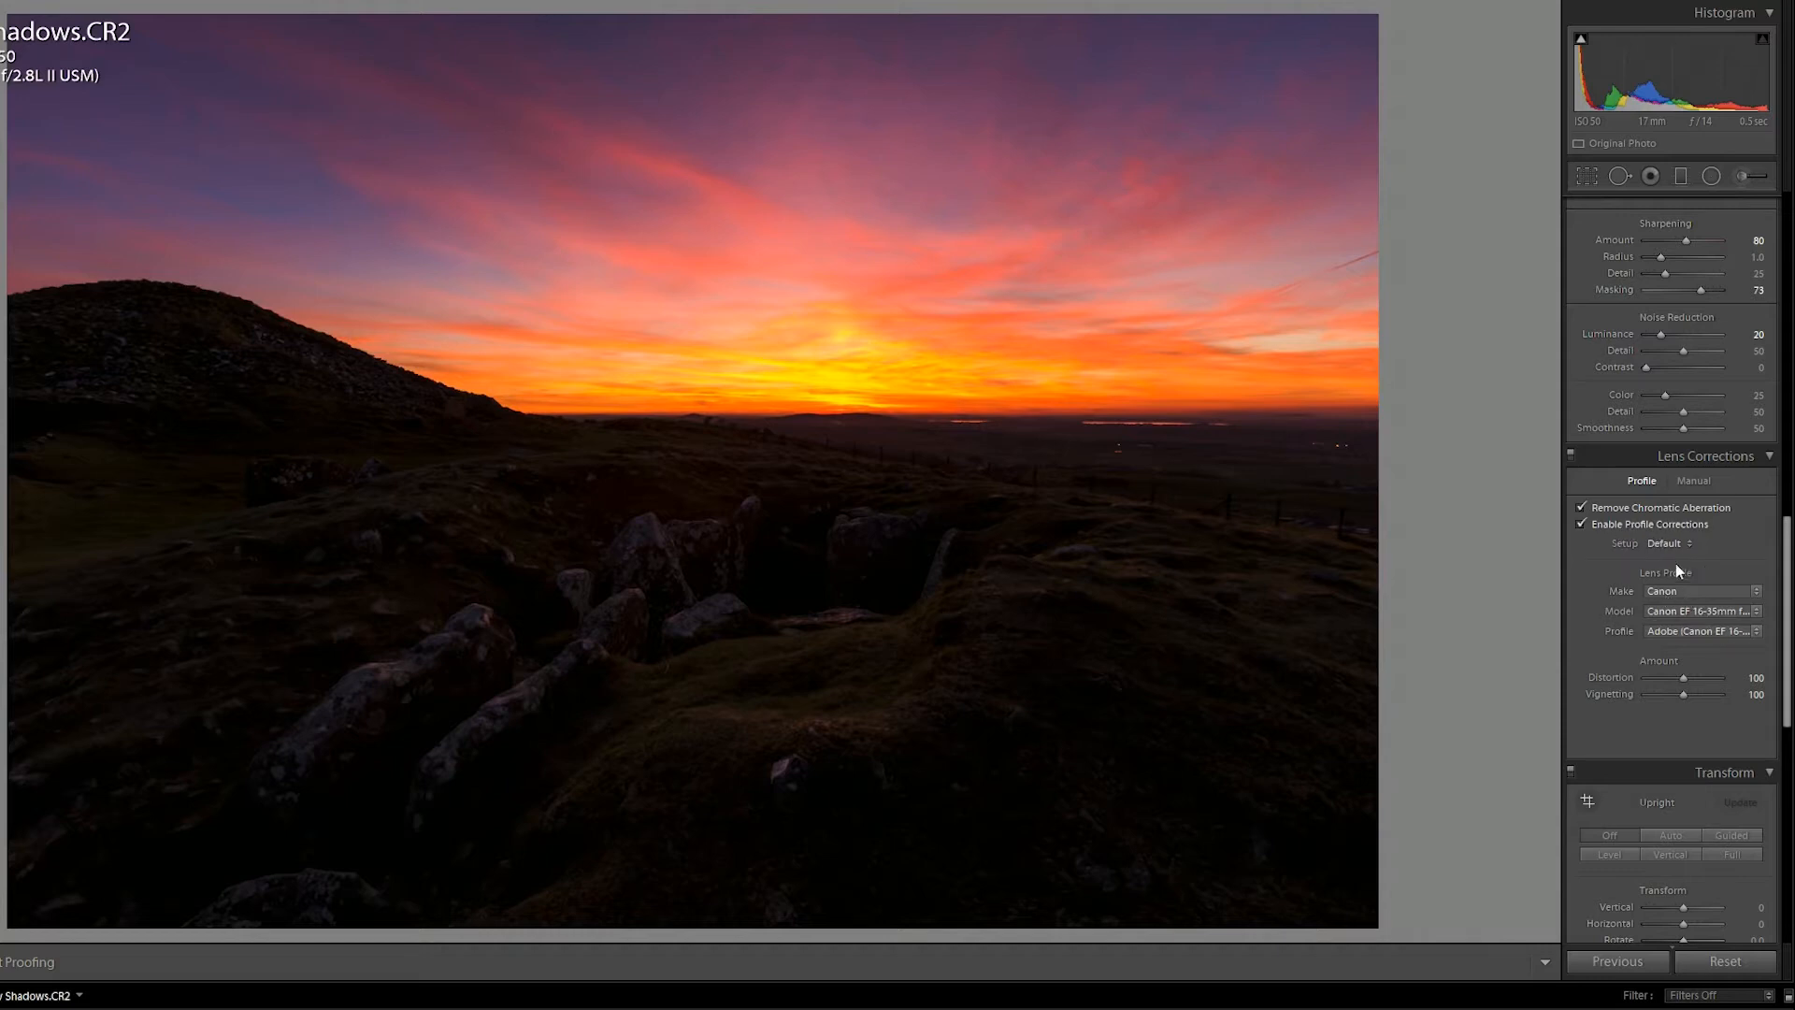
# - Add a subtle post-crop vignette with an amount of -9 and a feather of 64
pyautogui.moveTo(1789, 535); pyautogui.dragTo(1765, 714)
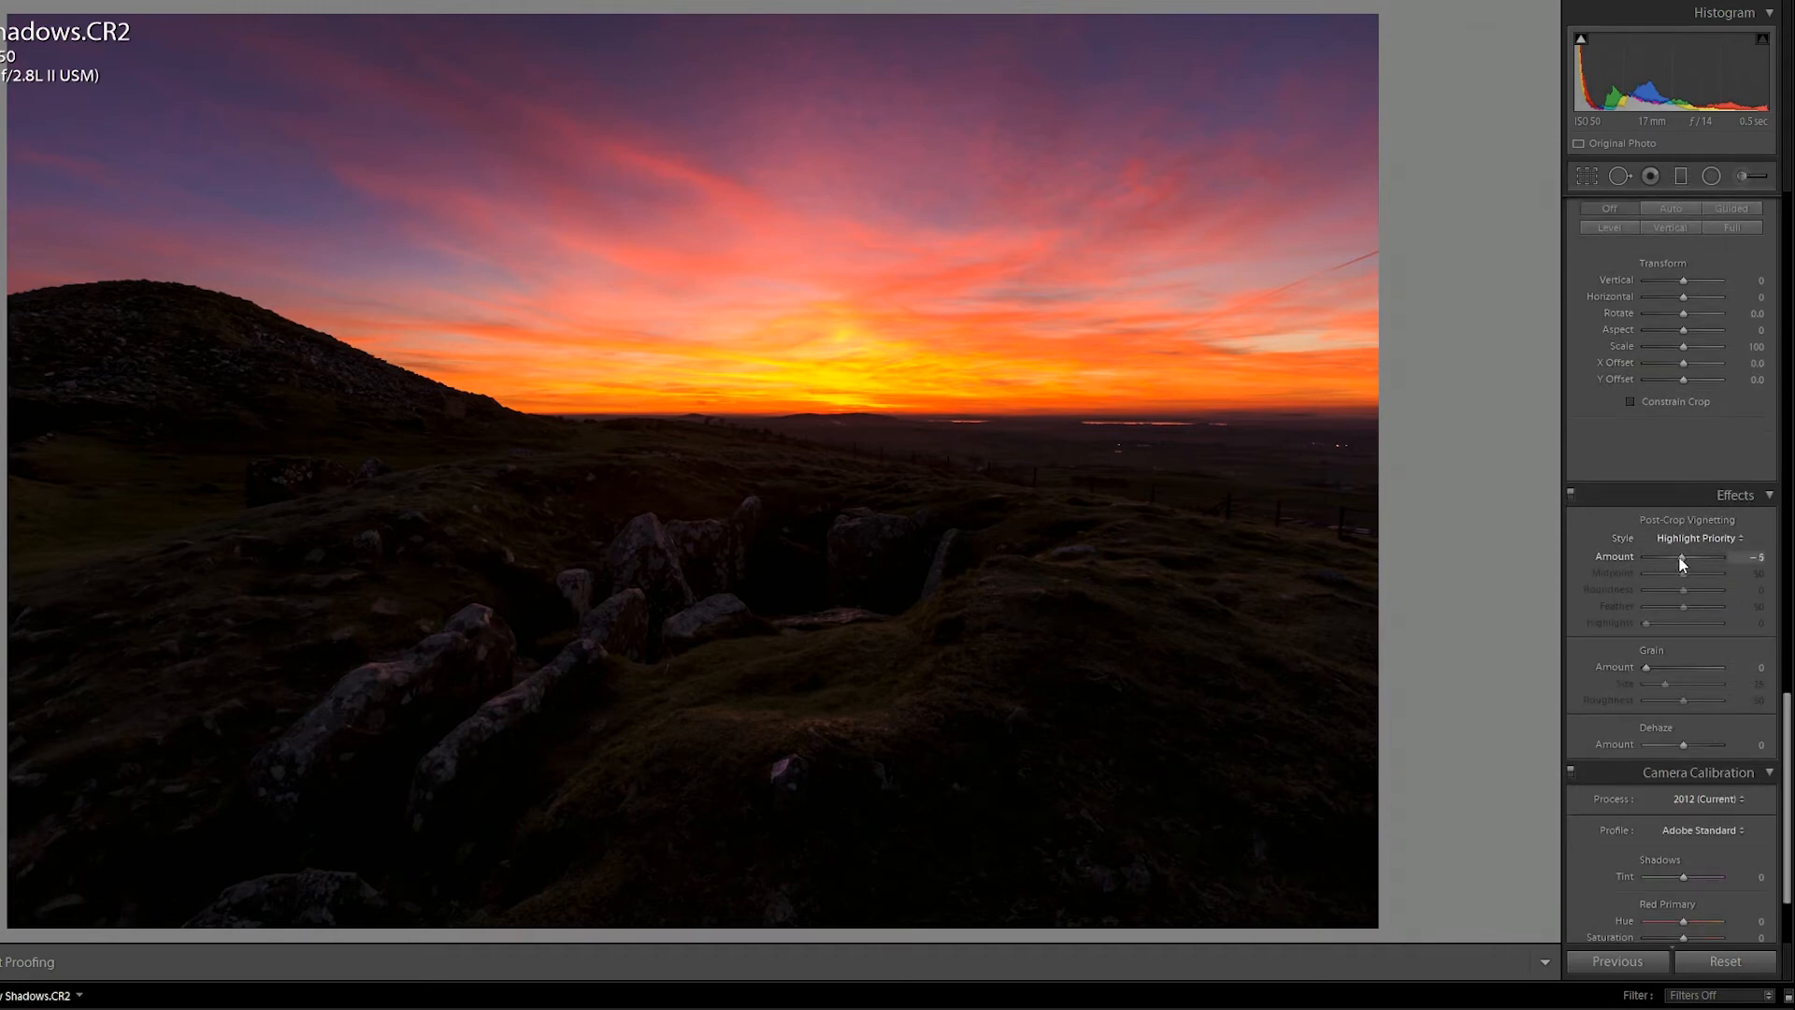
pyautogui.moveTo(1683, 561); pyautogui.dragTo(1695, 608)
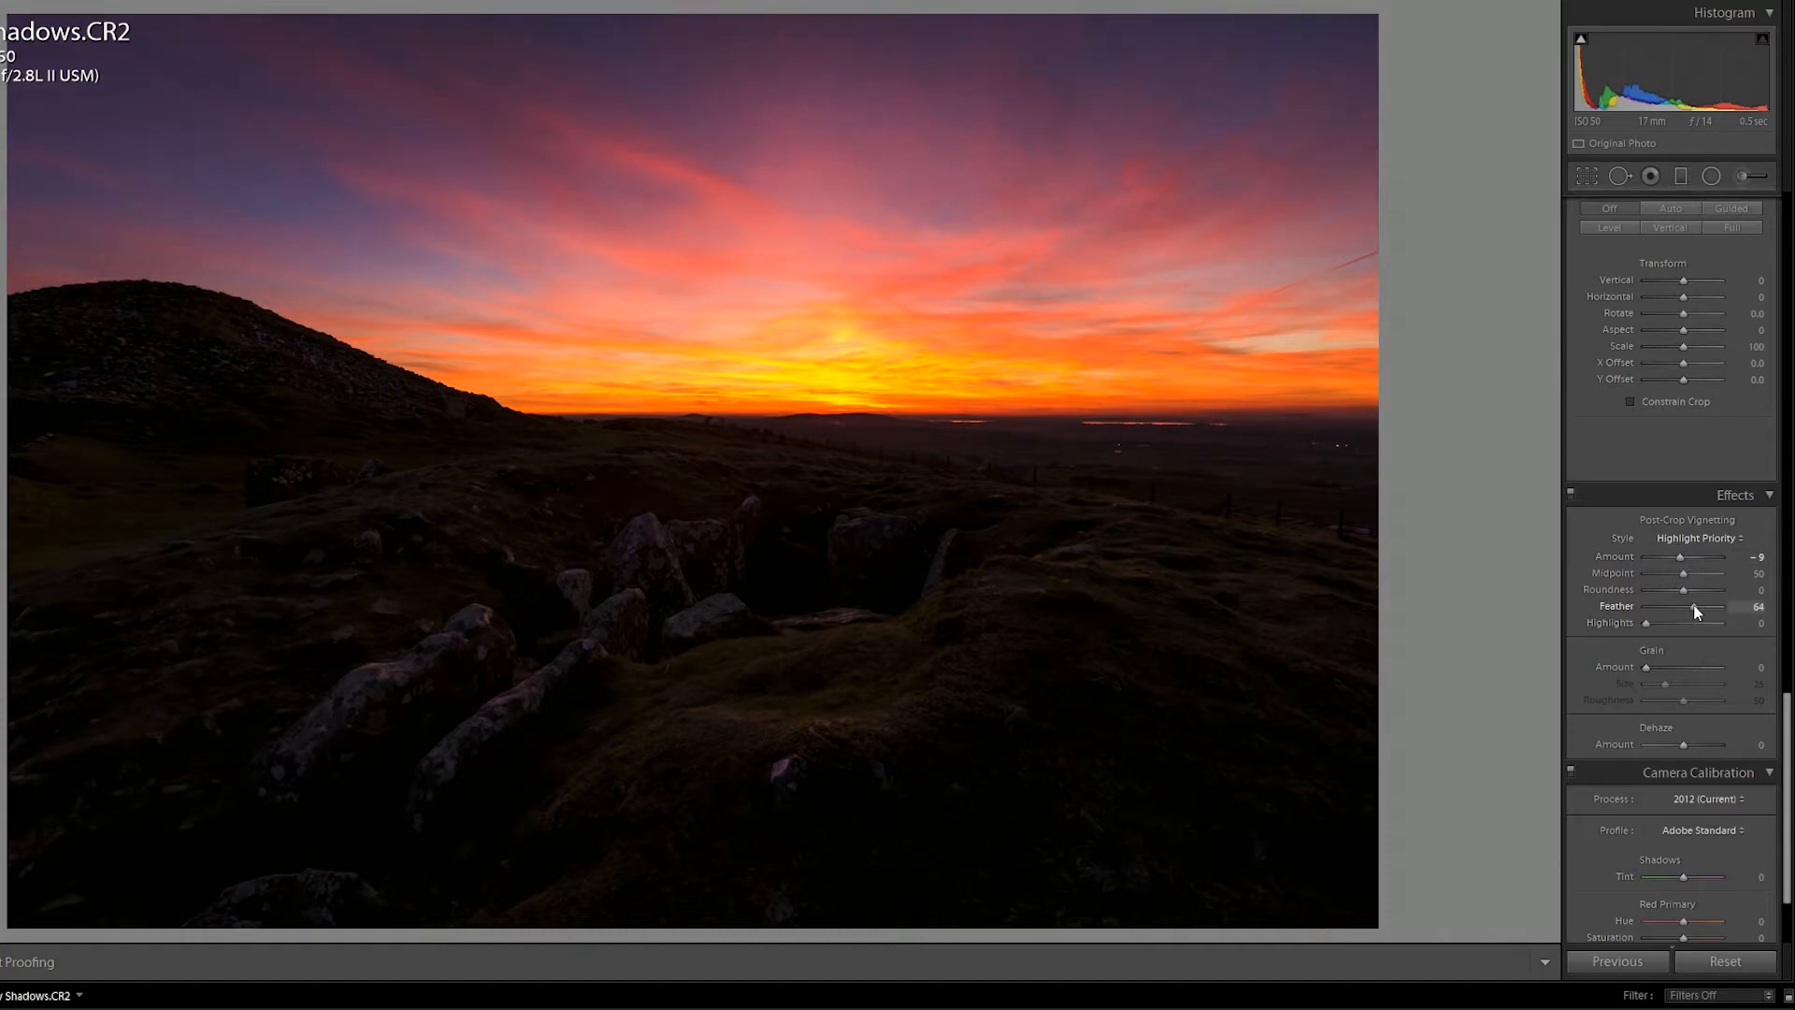
# - Set the HSL luminance to Orange -7, Yellow +4 and Blue -4, and darken the purples and magentas
pyautogui.moveTo(1787, 725); pyautogui.dragTo(1787, 352)
pyautogui.click(1701, 370)
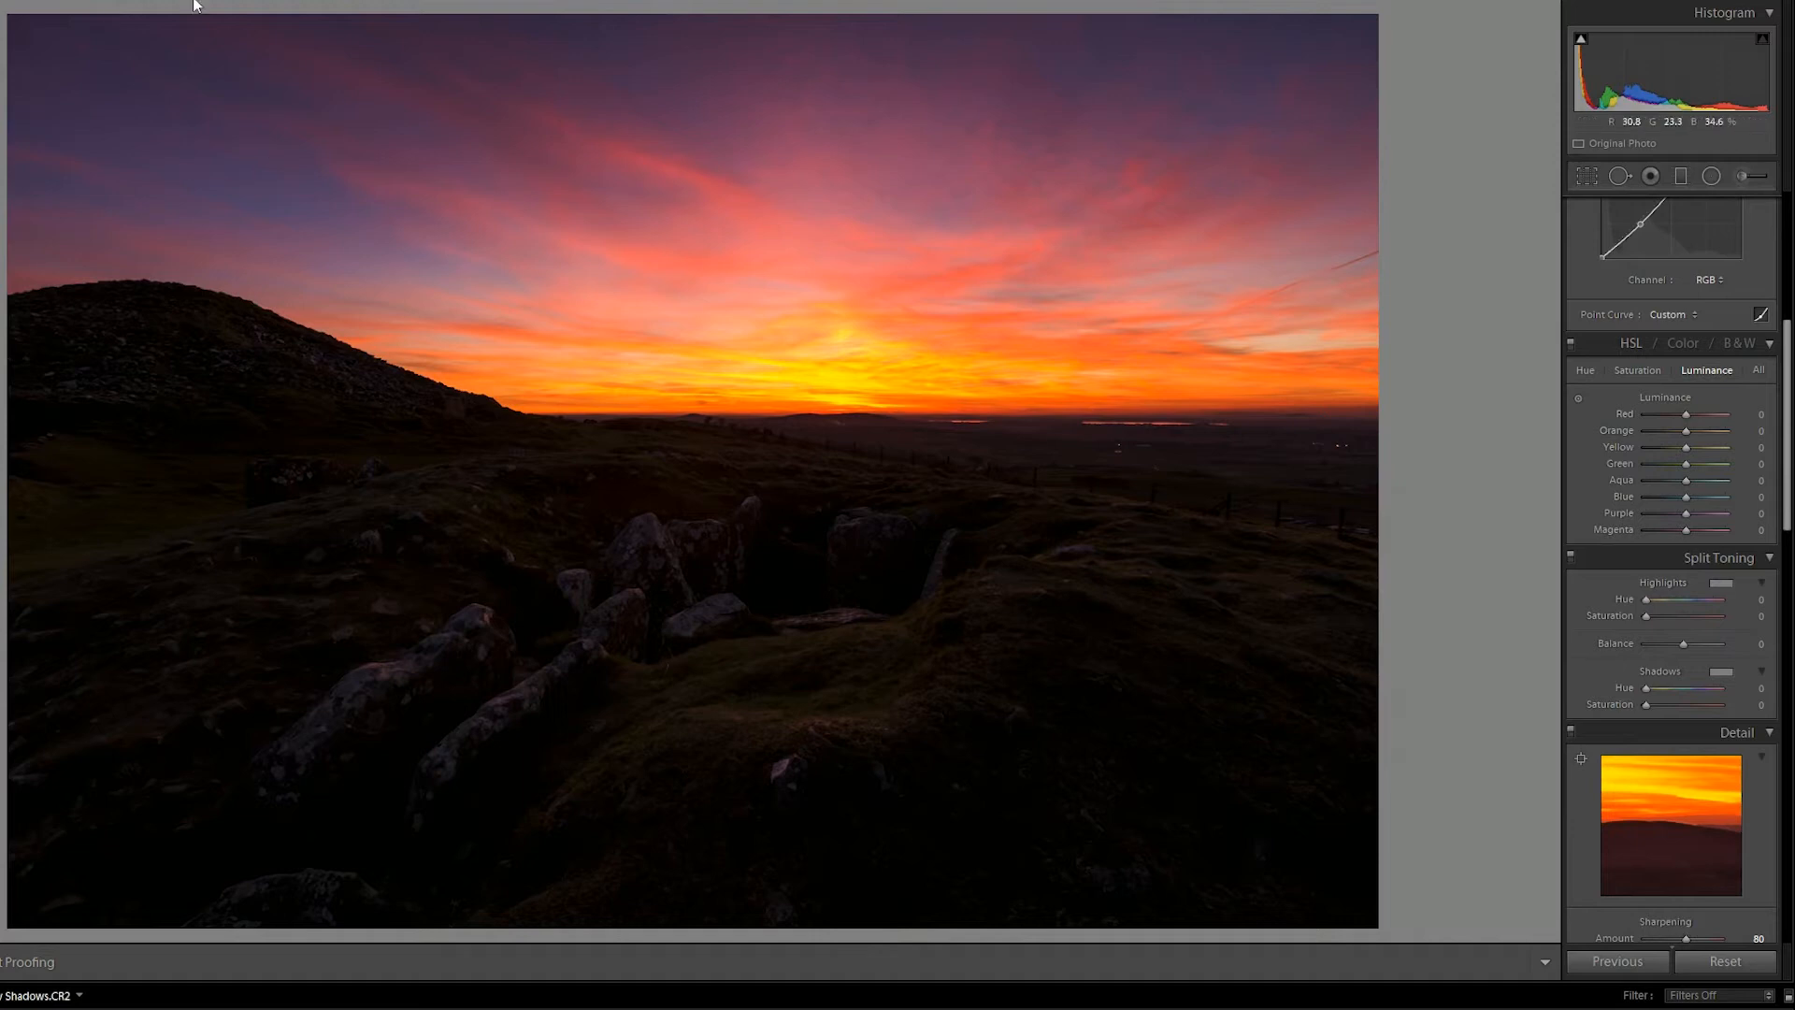
pyautogui.moveTo(1686, 412)
pyautogui.mouseDown()
pyautogui.moveTo(1658, 411)
pyautogui.moveTo(1690, 416)
pyautogui.mouseUp()
pyautogui.doubleClick(1692, 413)
pyautogui.moveTo(1685, 430); pyautogui.dragTo(1689, 471)
pyautogui.doubleClick(1689, 464)
pyautogui.moveTo(1695, 493); pyautogui.dragTo(1677, 485)
pyautogui.doubleClick(1677, 485)
pyautogui.moveTo(1670, 516)
pyautogui.mouseDown()
pyautogui.moveTo(1691, 514)
pyautogui.moveTo(1658, 498)
pyautogui.mouseUp()
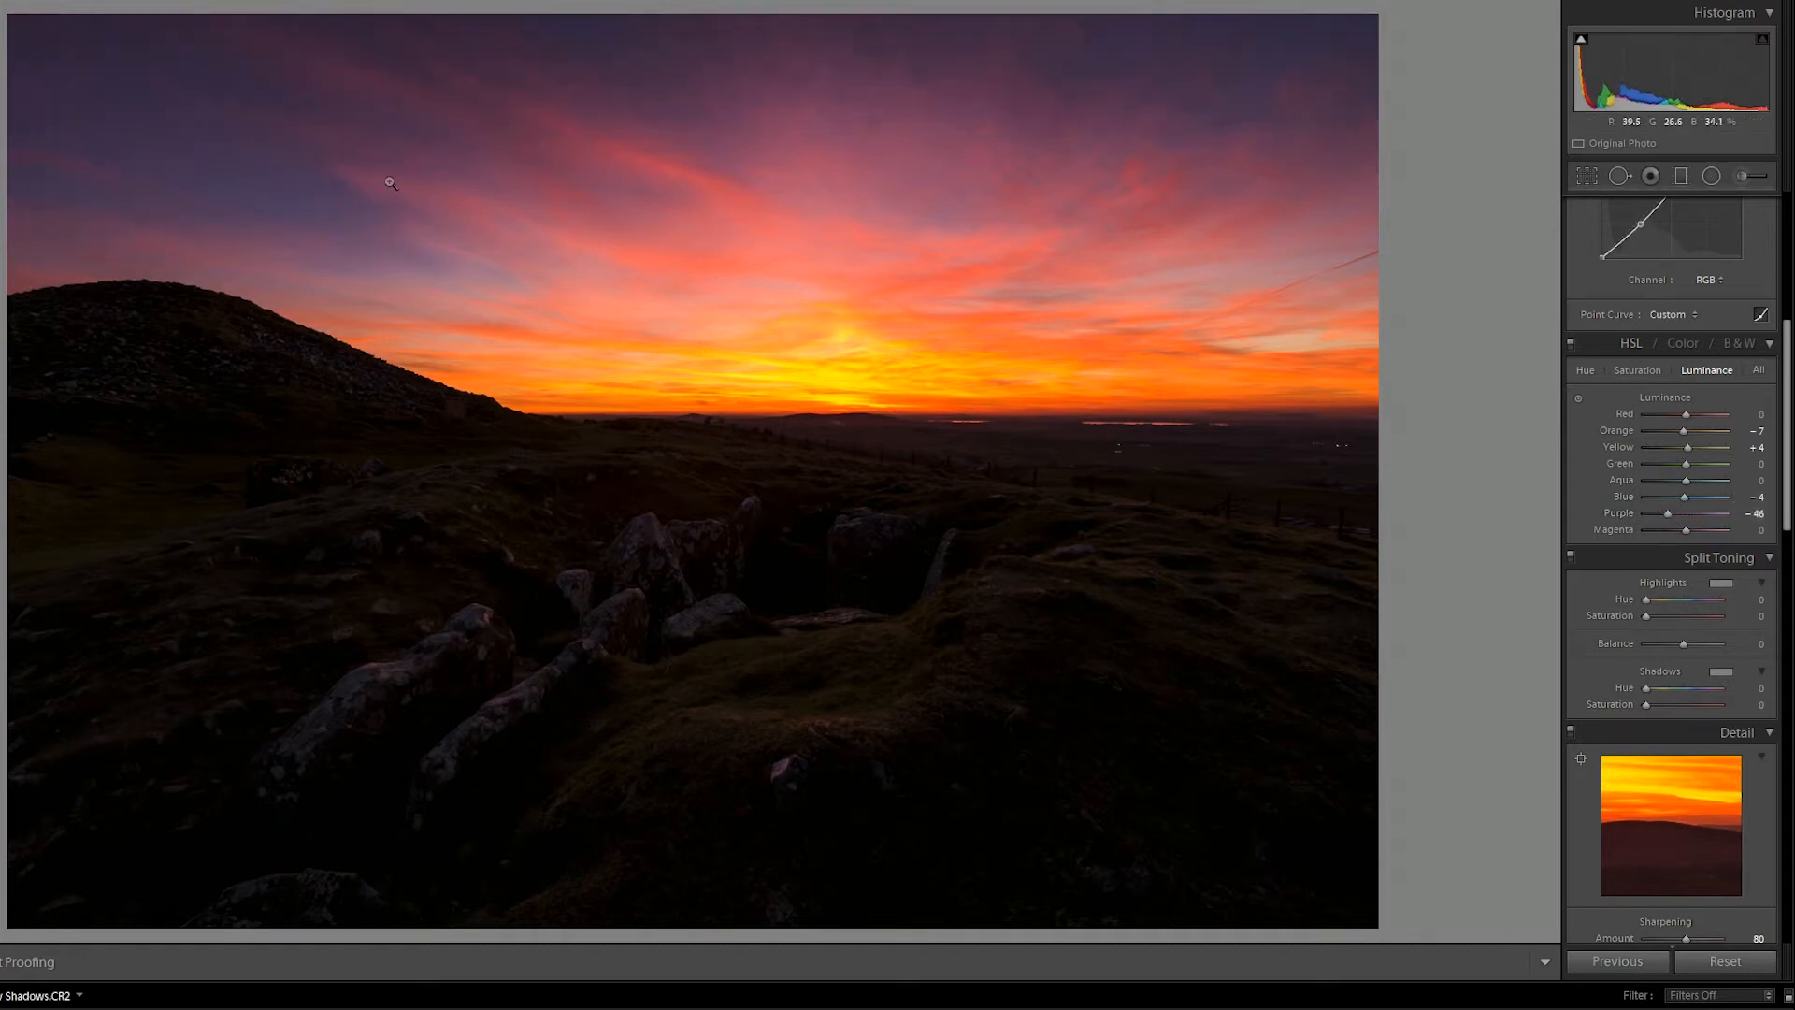
pyautogui.moveTo(1669, 514)
pyautogui.mouseDown()
pyautogui.moveTo(1692, 513)
pyautogui.moveTo(1664, 530)
pyautogui.moveTo(1678, 531)
pyautogui.mouseUp()
# - Drop every HSL saturation channel to -100, and bring back Red to 0, Orange to -11 and Yellow to +11
pyautogui.click(1637, 371)
pyautogui.moveTo(1683, 415); pyautogui.dragTo(1646, 531)
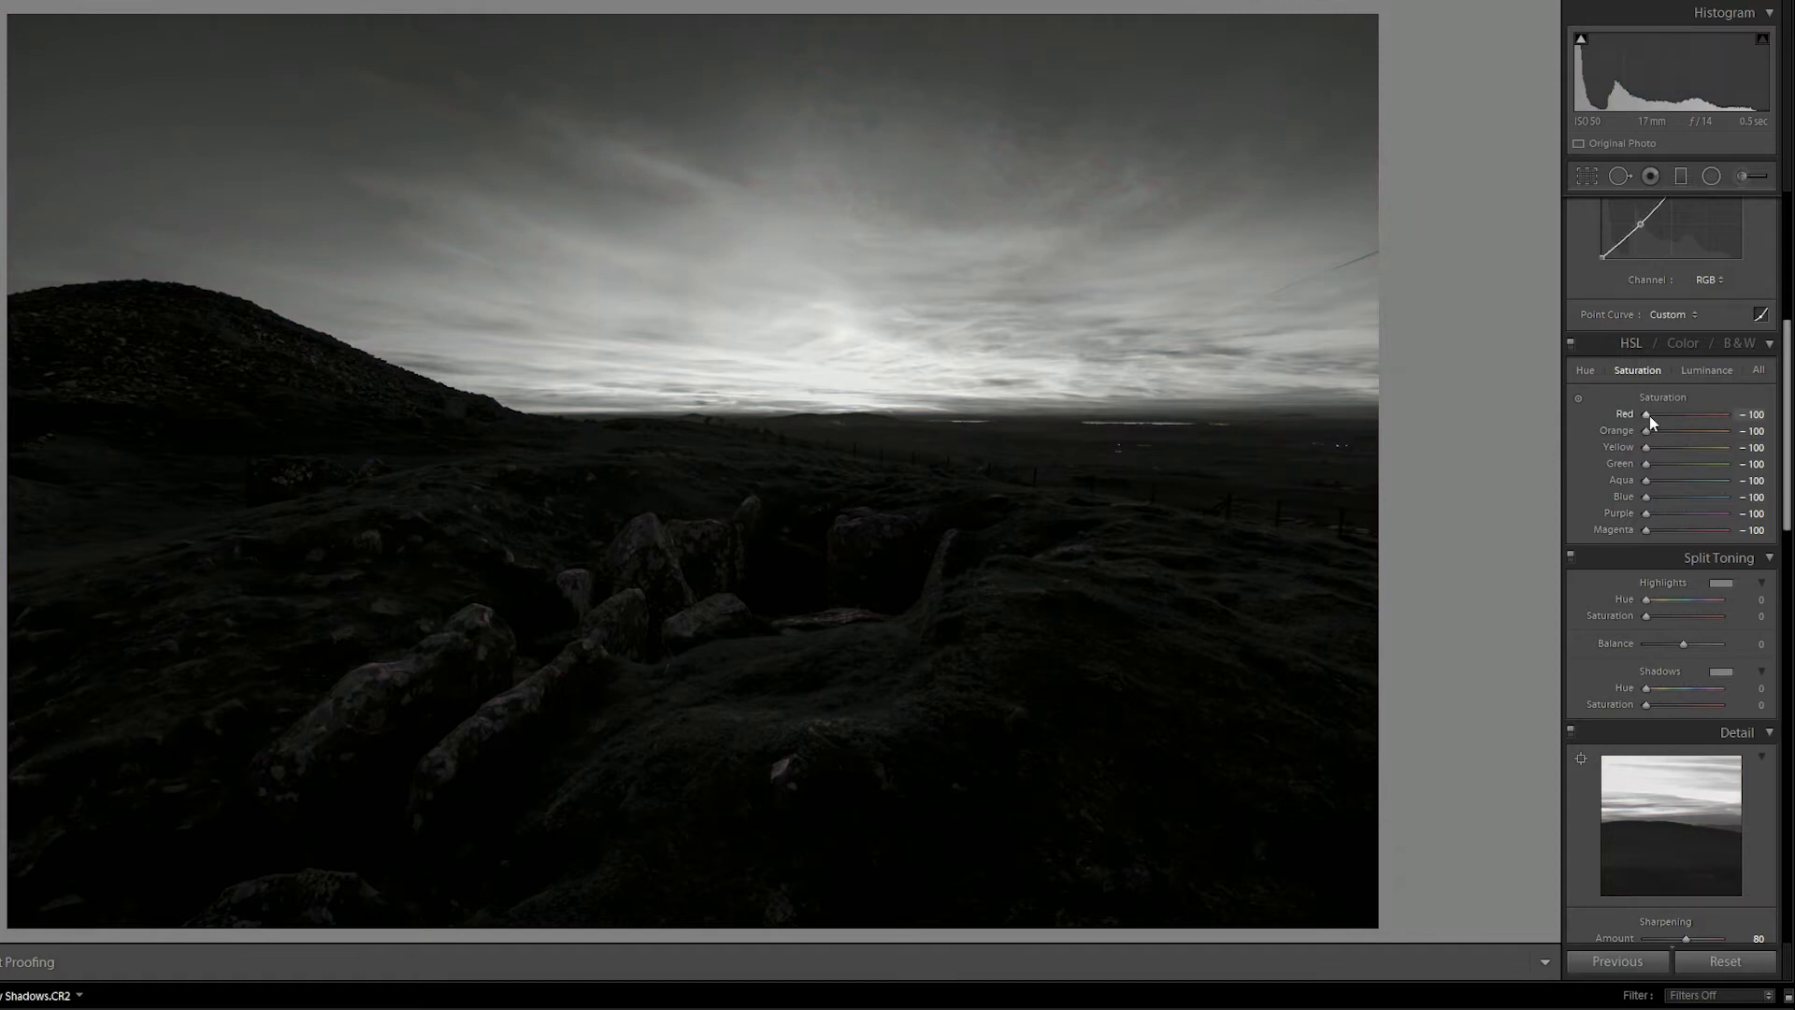
pyautogui.moveTo(1646, 413); pyautogui.dragTo(1685, 414)
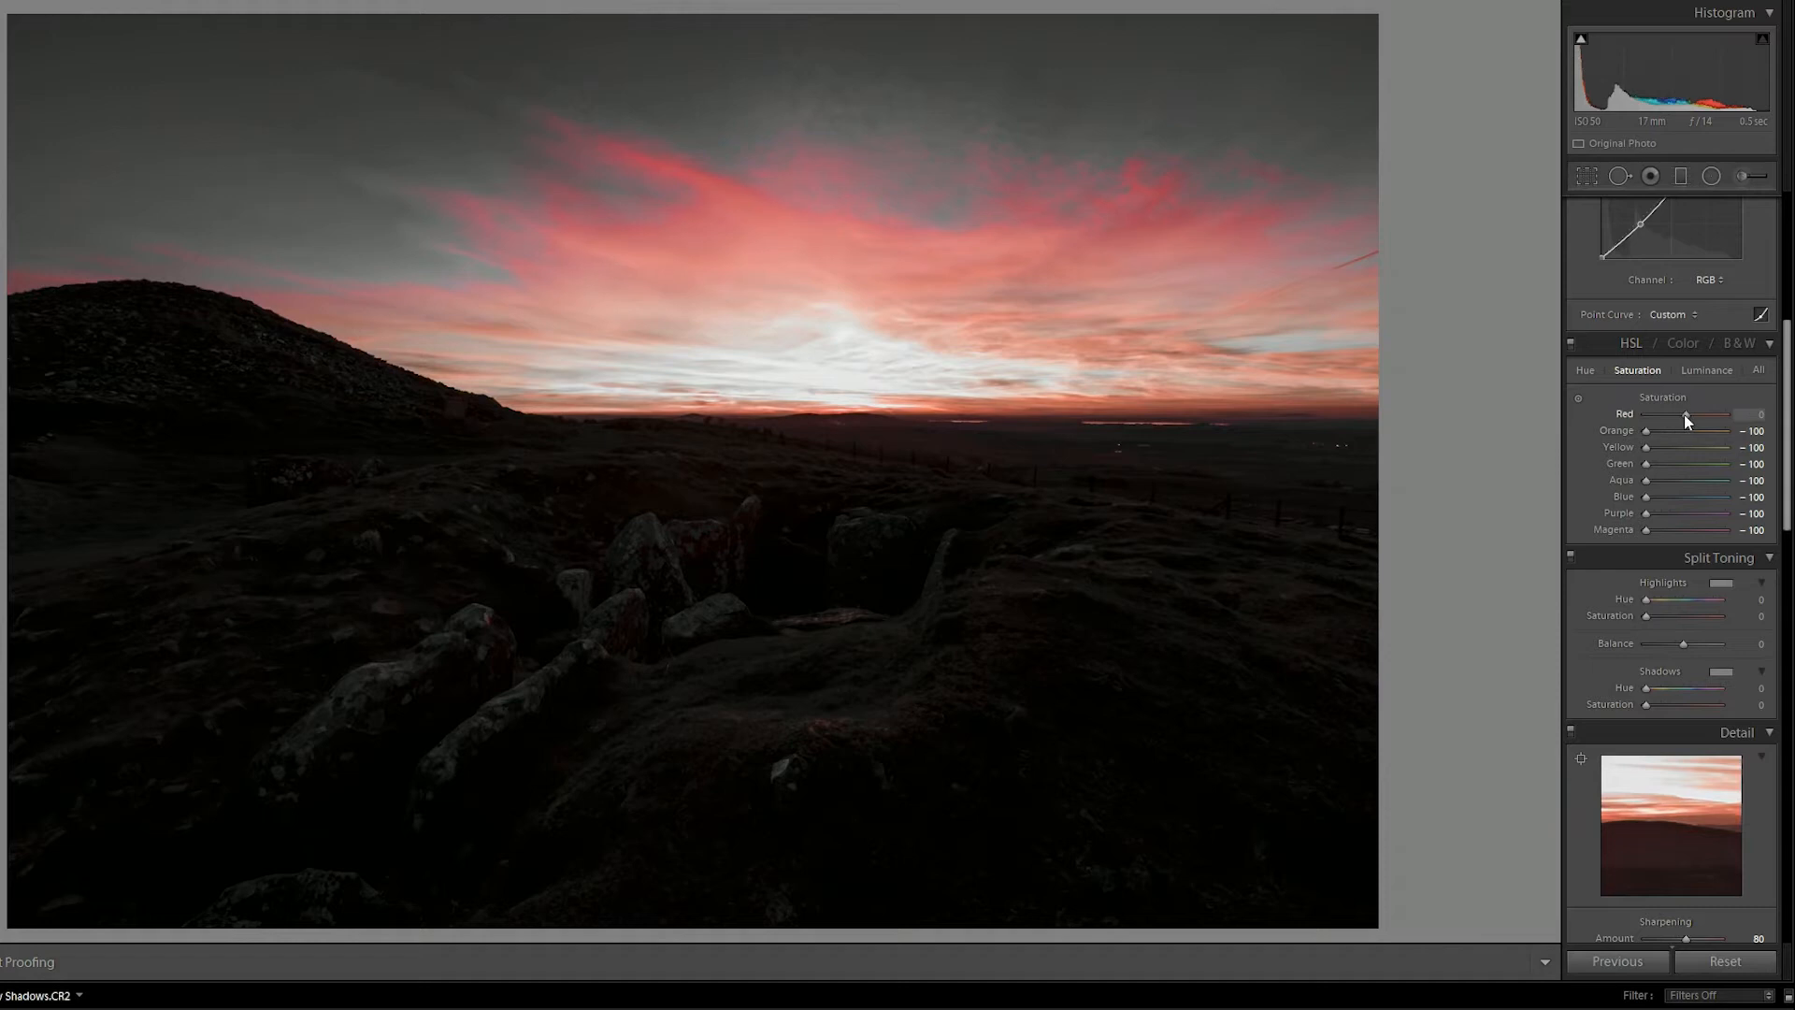
pyautogui.moveTo(1646, 430); pyautogui.dragTo(1681, 435)
pyautogui.doubleClick(1653, 445)
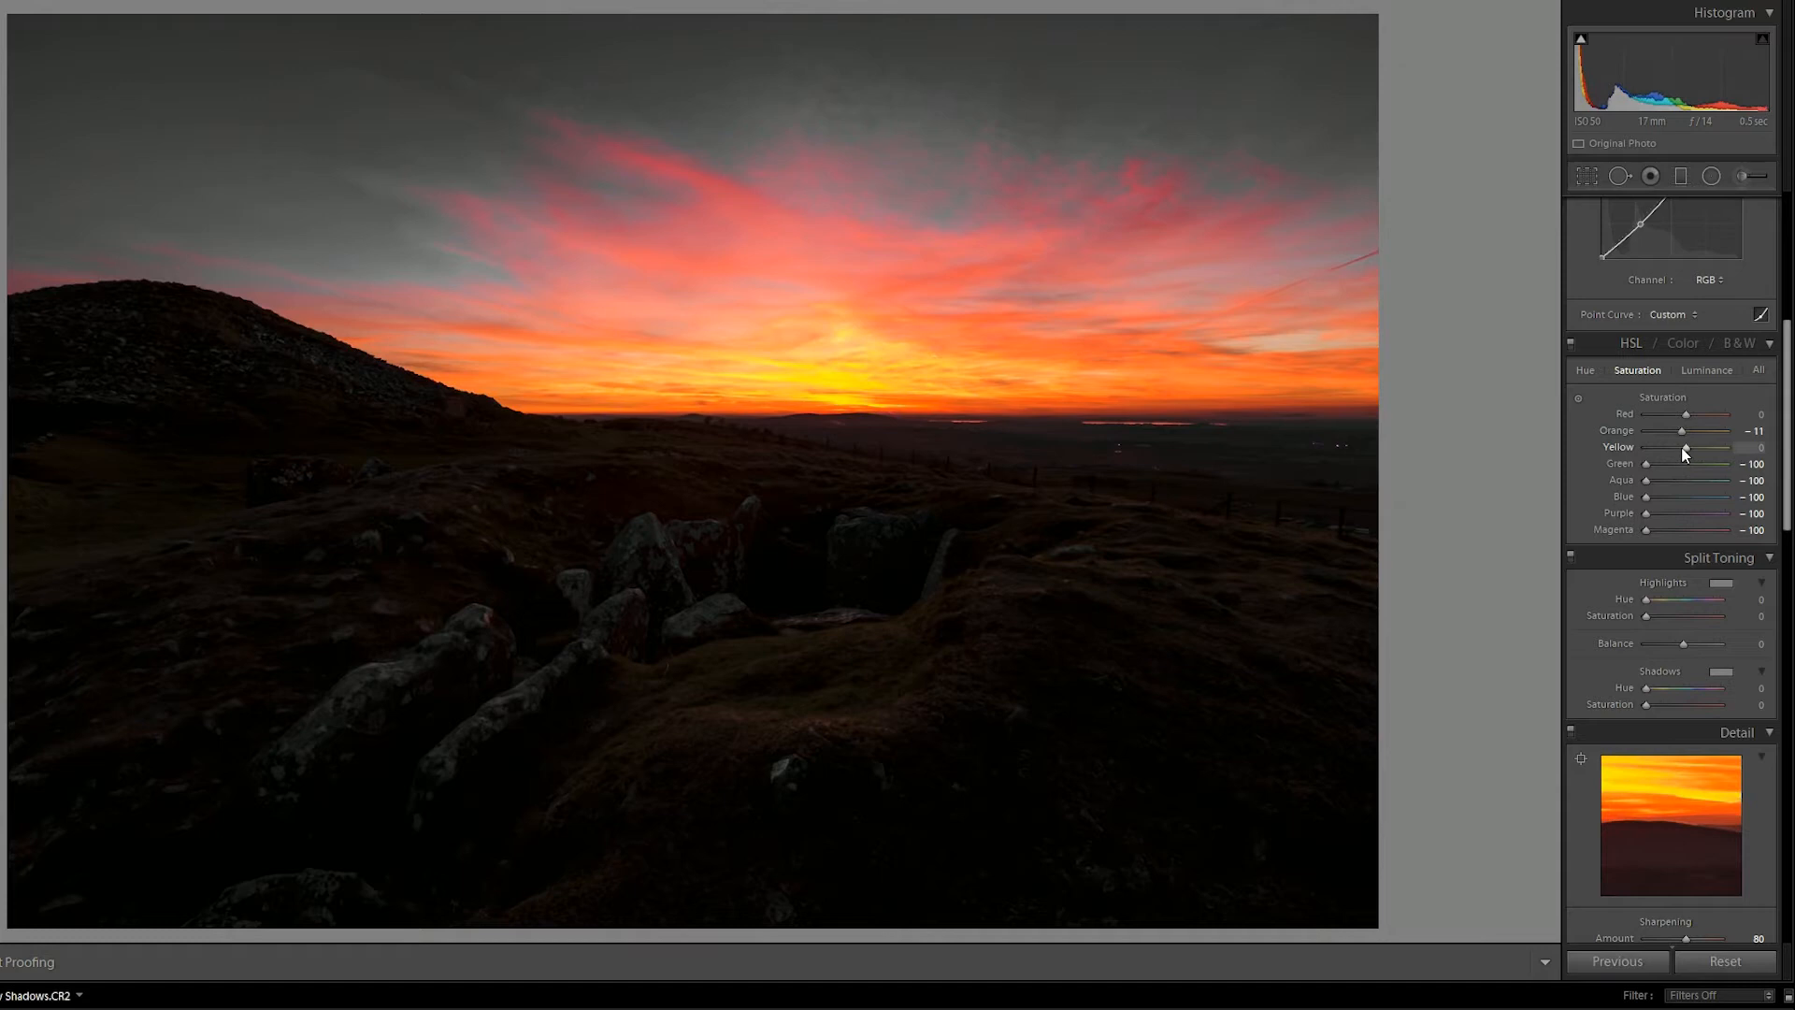
pyautogui.moveTo(1691, 449); pyautogui.dragTo(1689, 449)
# - Reset the Green and Aqua saturation to 0, and set Blue to +7 and Purple to -4
pyautogui.doubleClick(1648, 463)
pyautogui.doubleClick(1646, 483)
pyautogui.doubleClick(1647, 498)
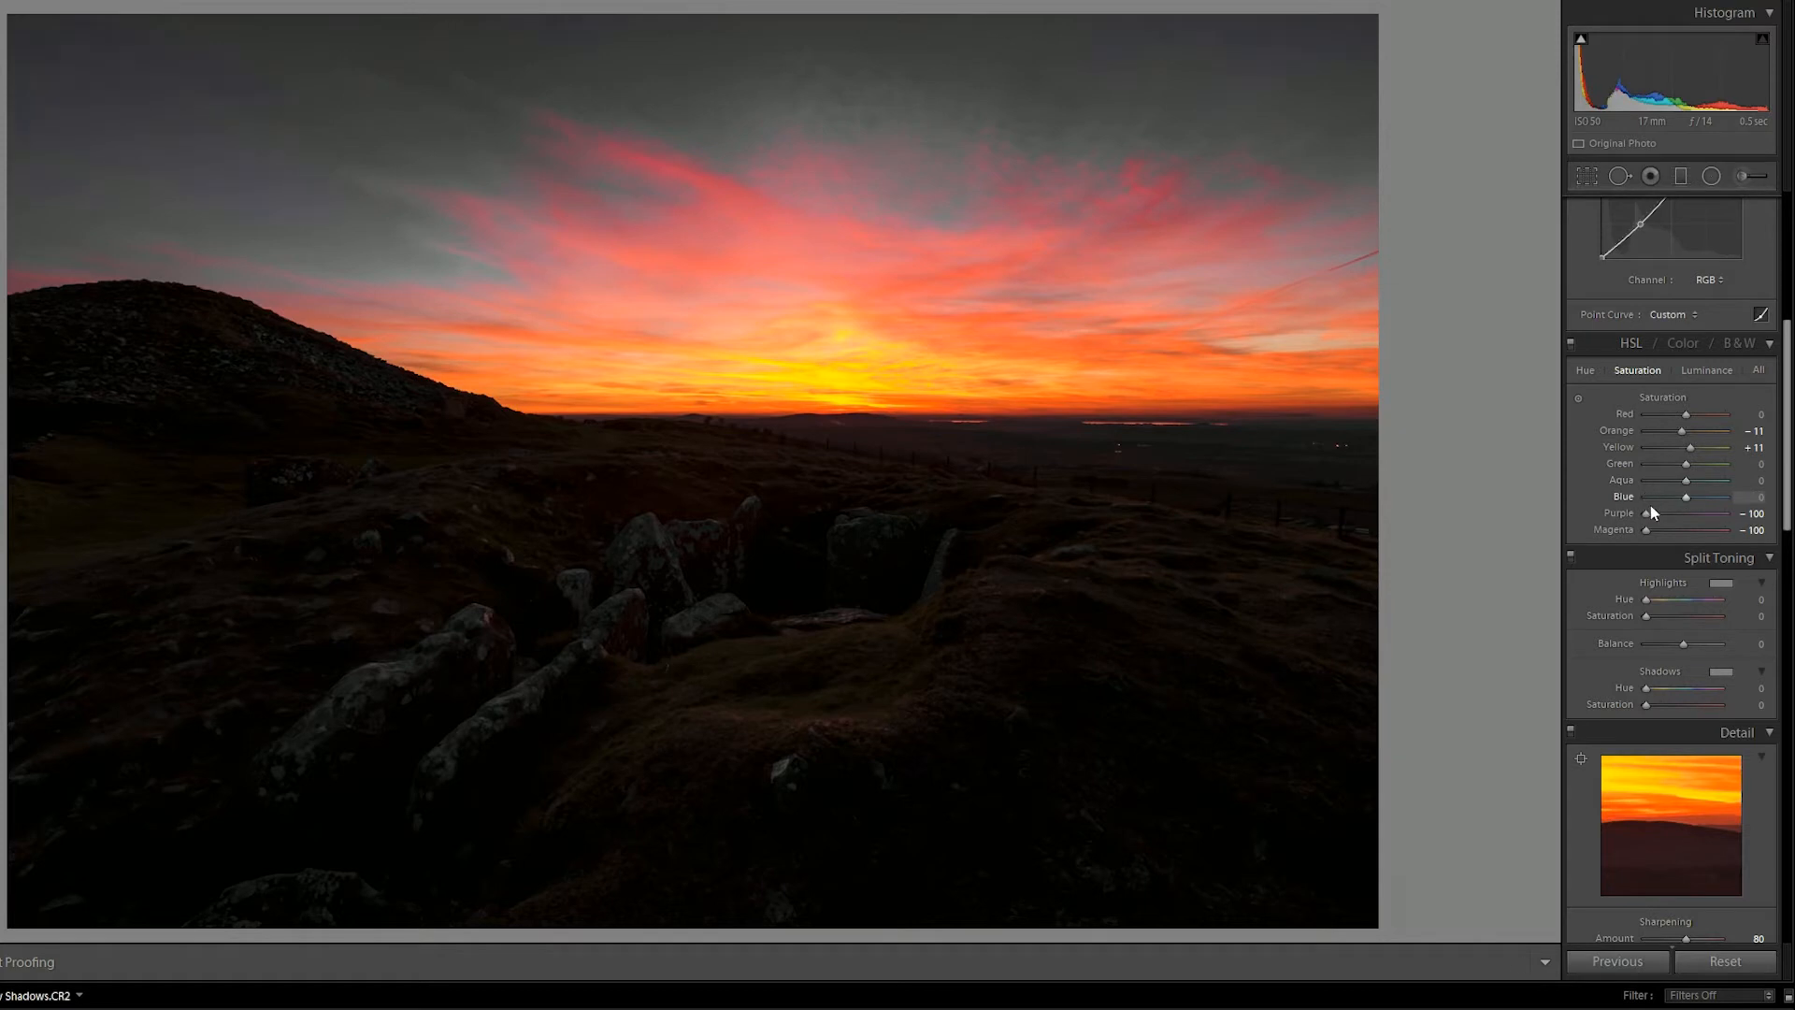
pyautogui.moveTo(1687, 496); pyautogui.dragTo(1690, 499)
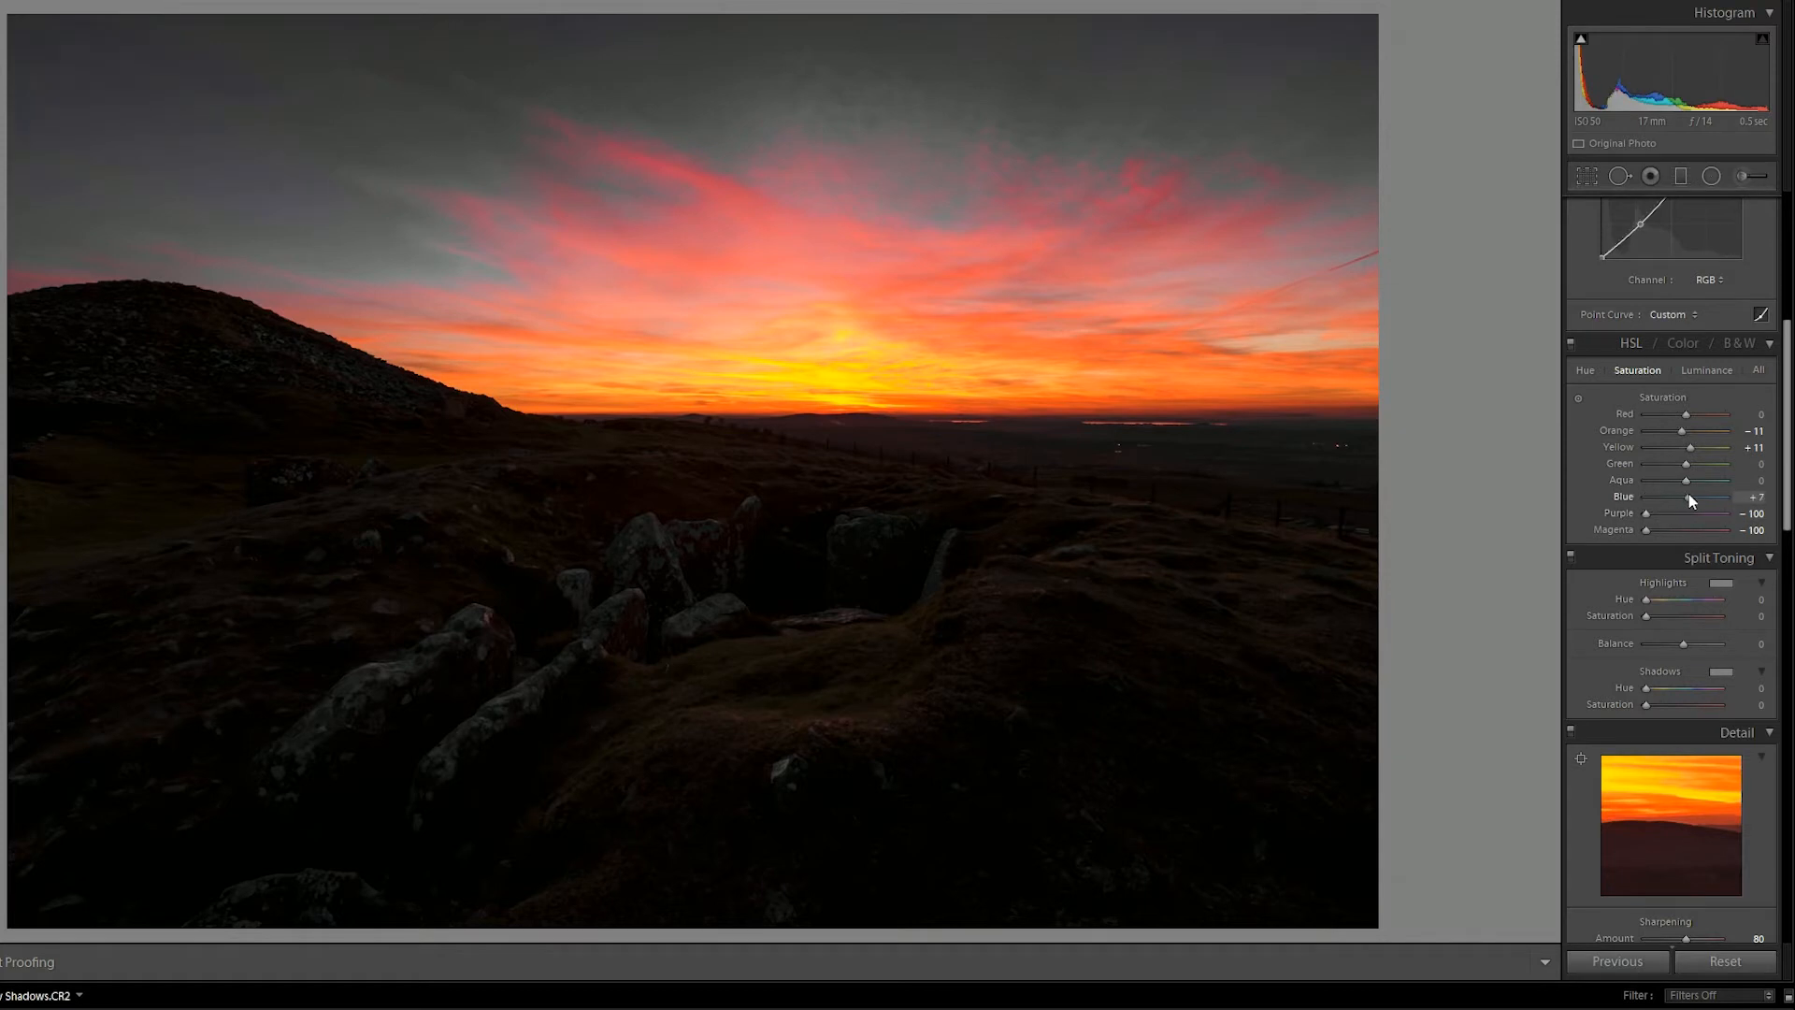
pyautogui.doubleClick(1645, 514)
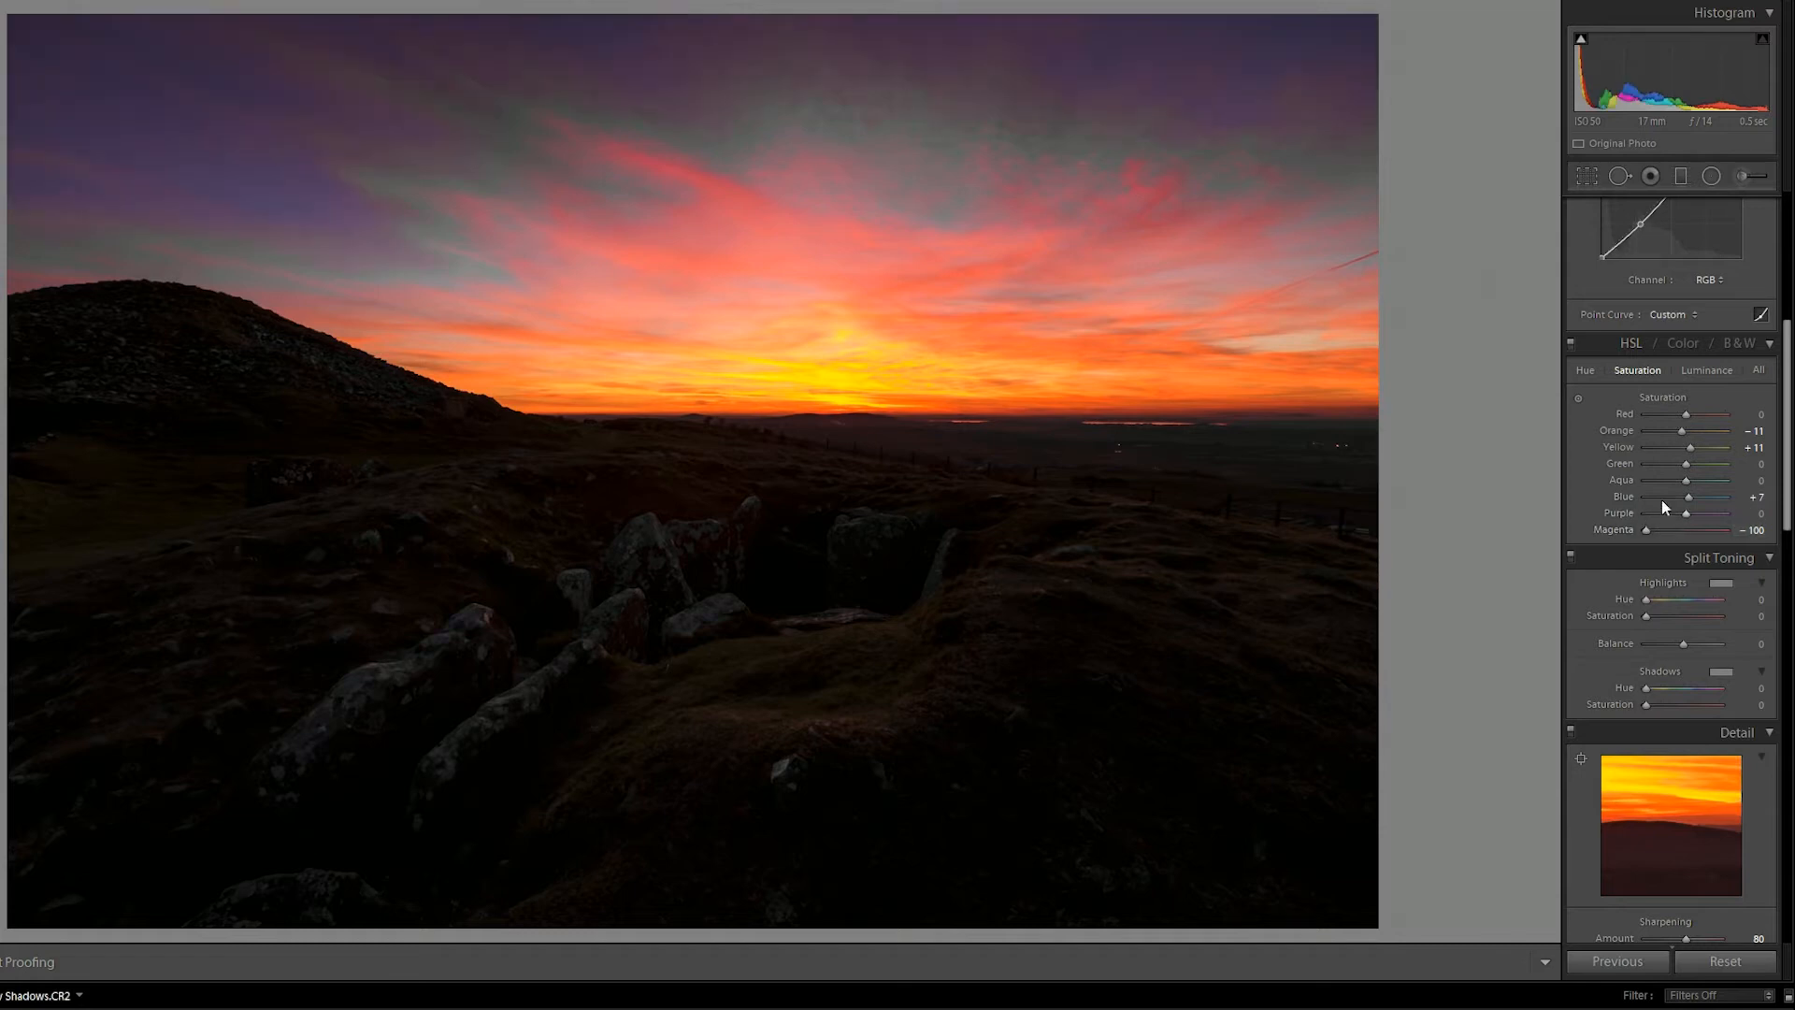
pyautogui.moveTo(1686, 514)
pyautogui.mouseDown()
pyautogui.moveTo(1647, 513)
pyautogui.moveTo(1684, 511)
pyautogui.mouseUp()
# - Set the HSL saturation of Magenta to -9, Orange to +7 and Yellow to +15
pyautogui.moveTo(1649, 529); pyautogui.dragTo(1698, 531)
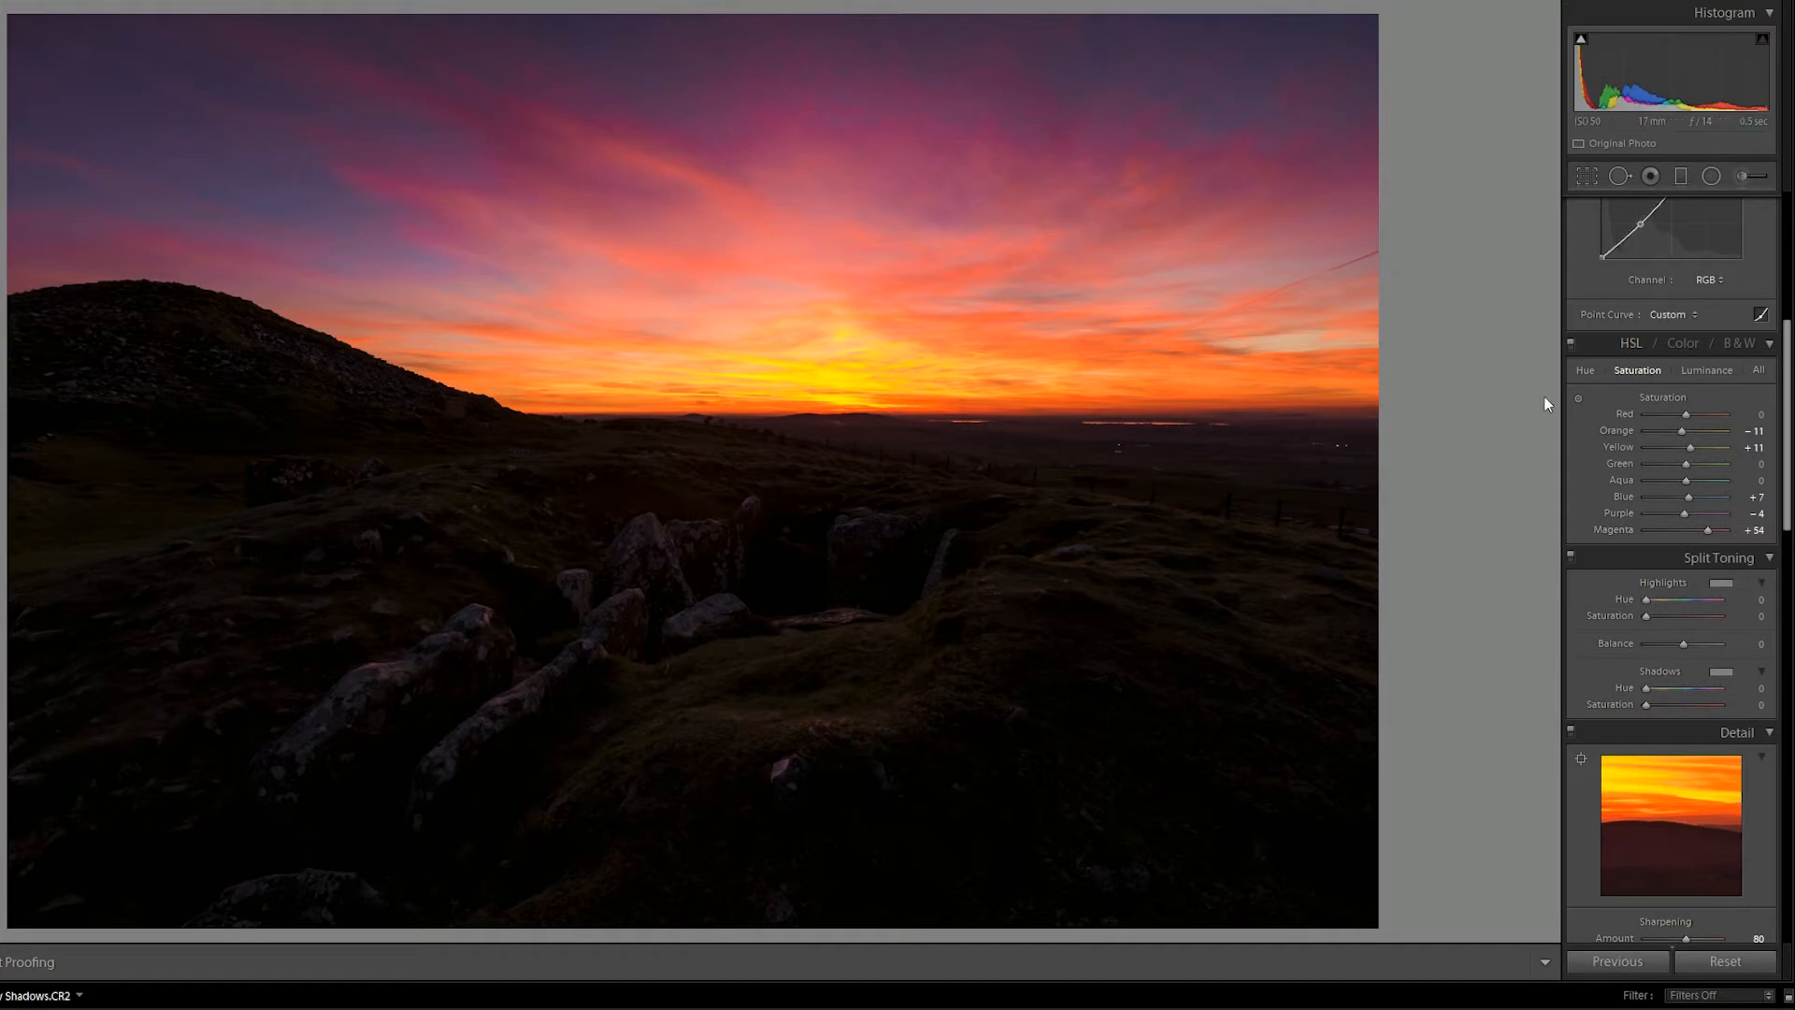
pyautogui.moveTo(1707, 531); pyautogui.dragTo(1688, 531)
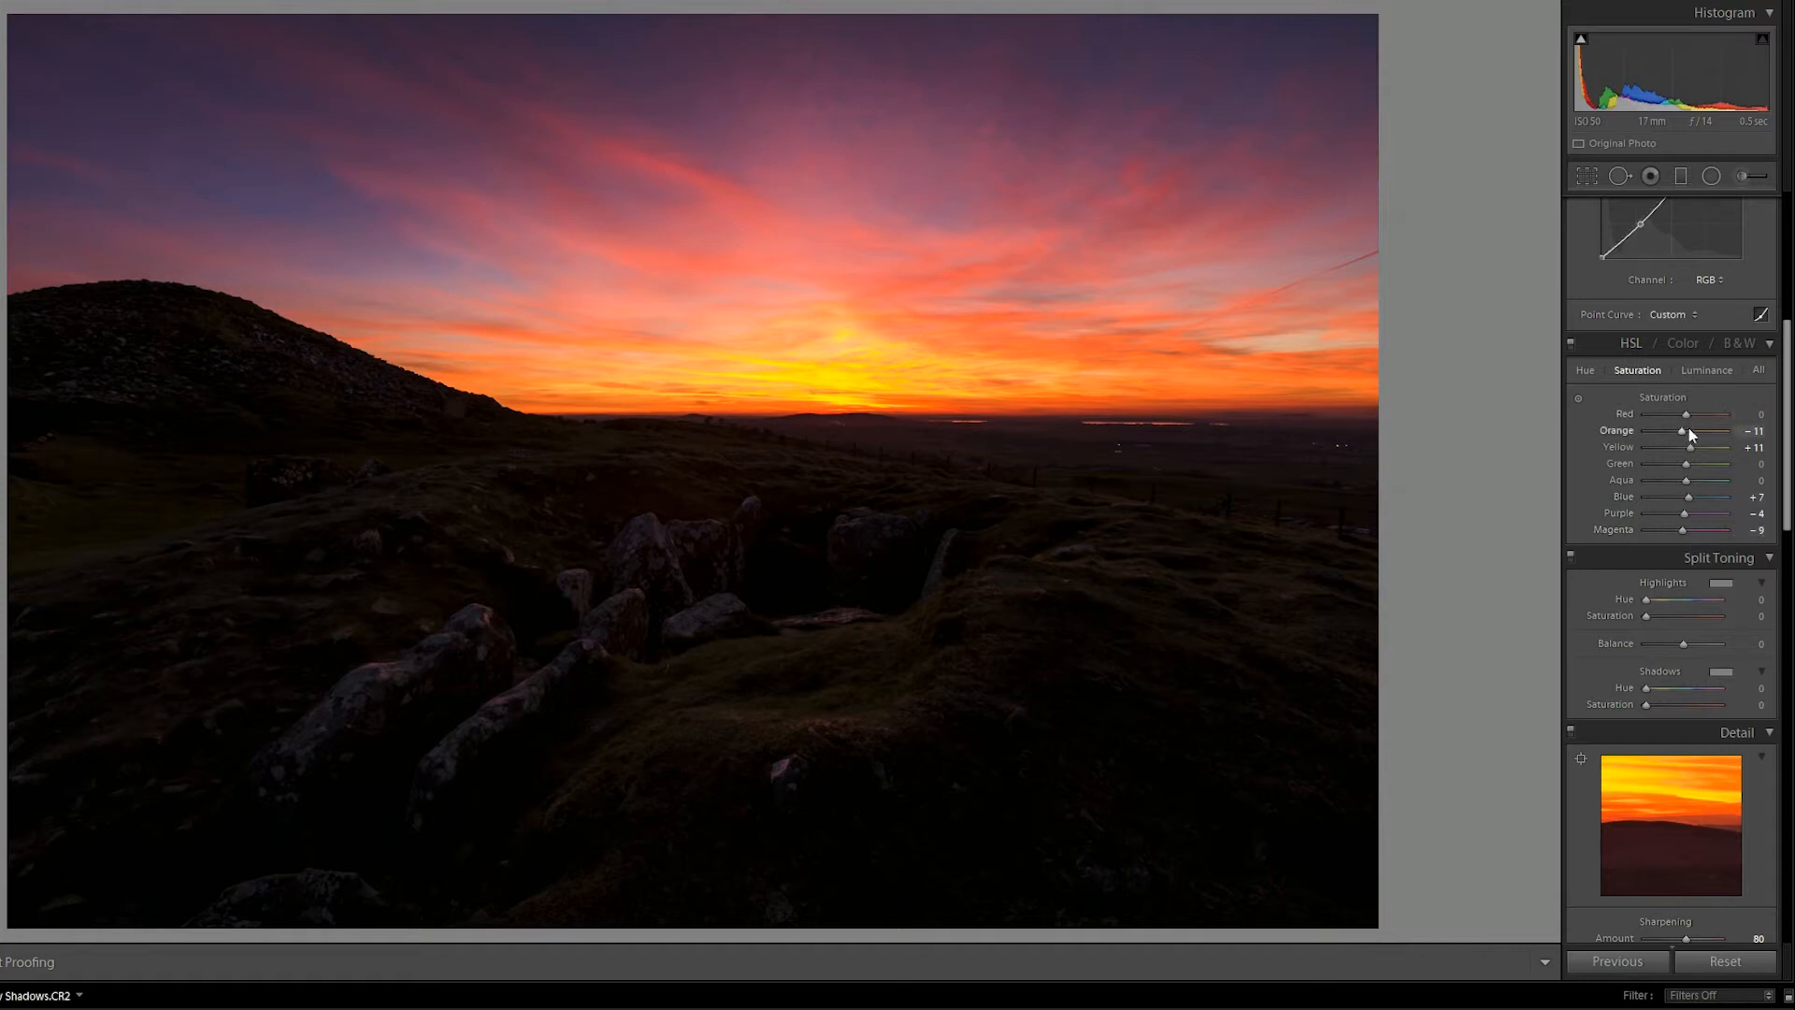
pyautogui.moveTo(1685, 433); pyautogui.dragTo(1688, 432)
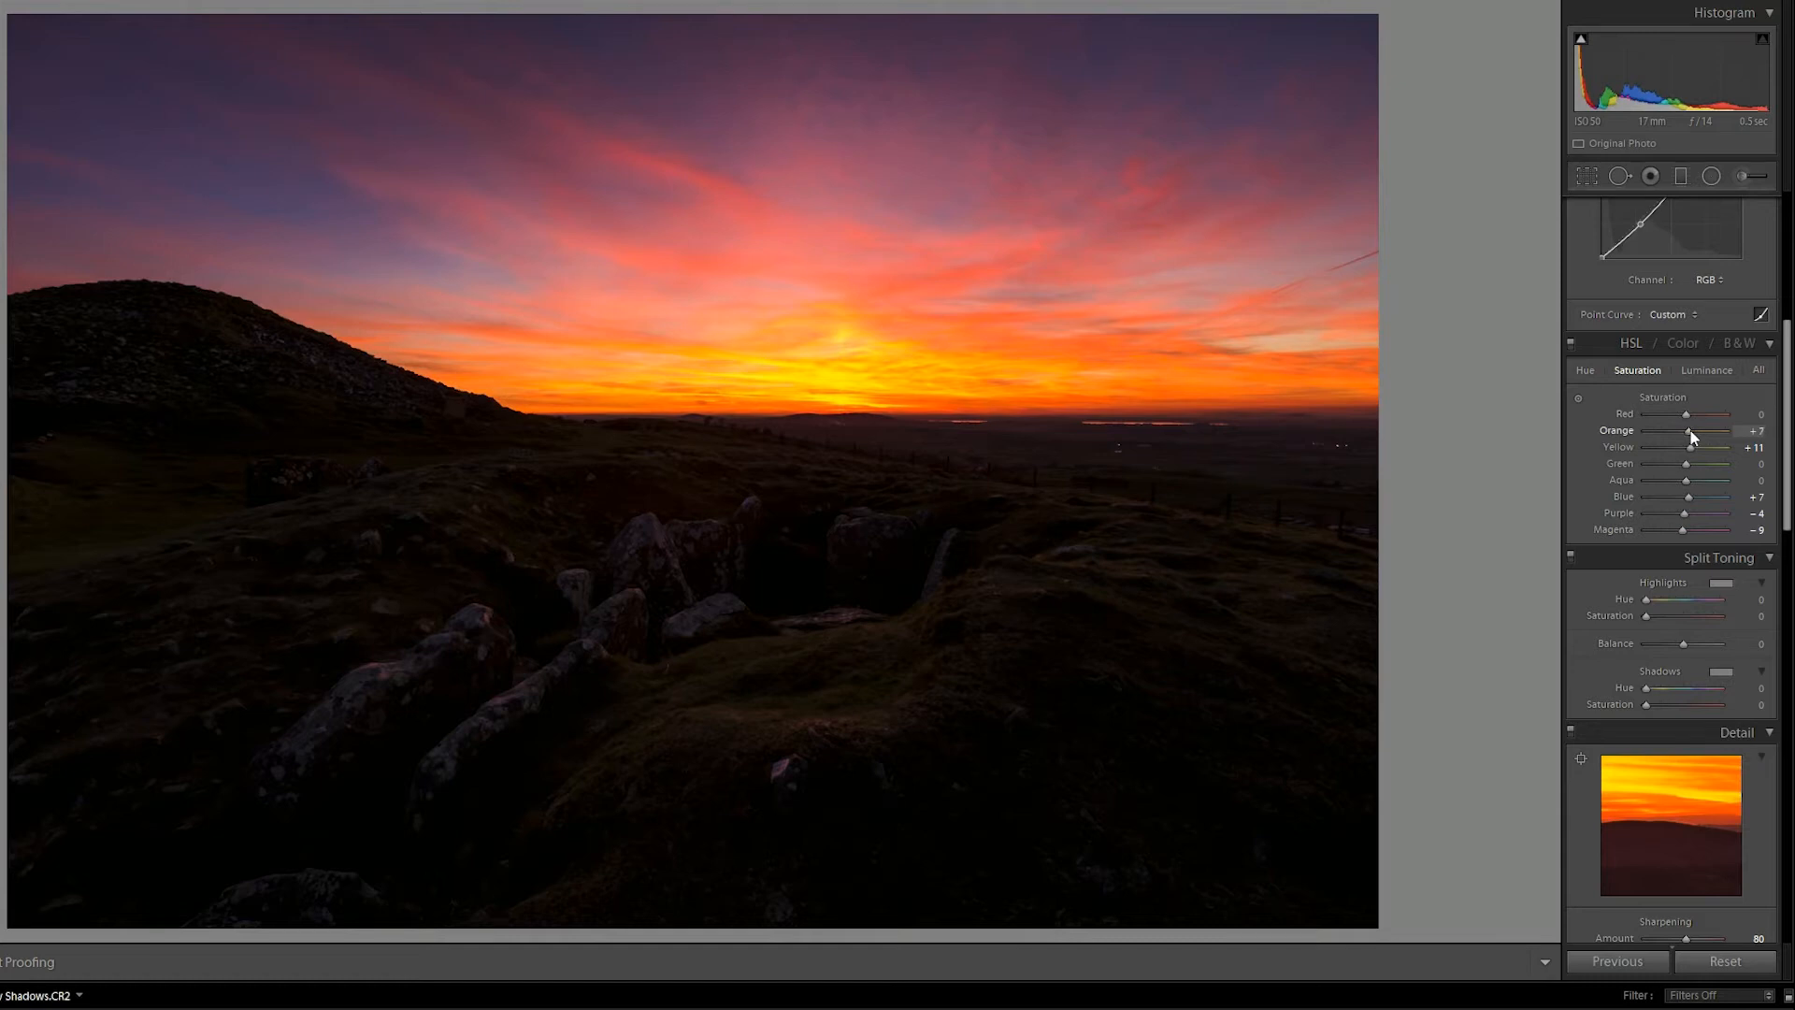
pyautogui.moveTo(1696, 445); pyautogui.dragTo(1694, 450)
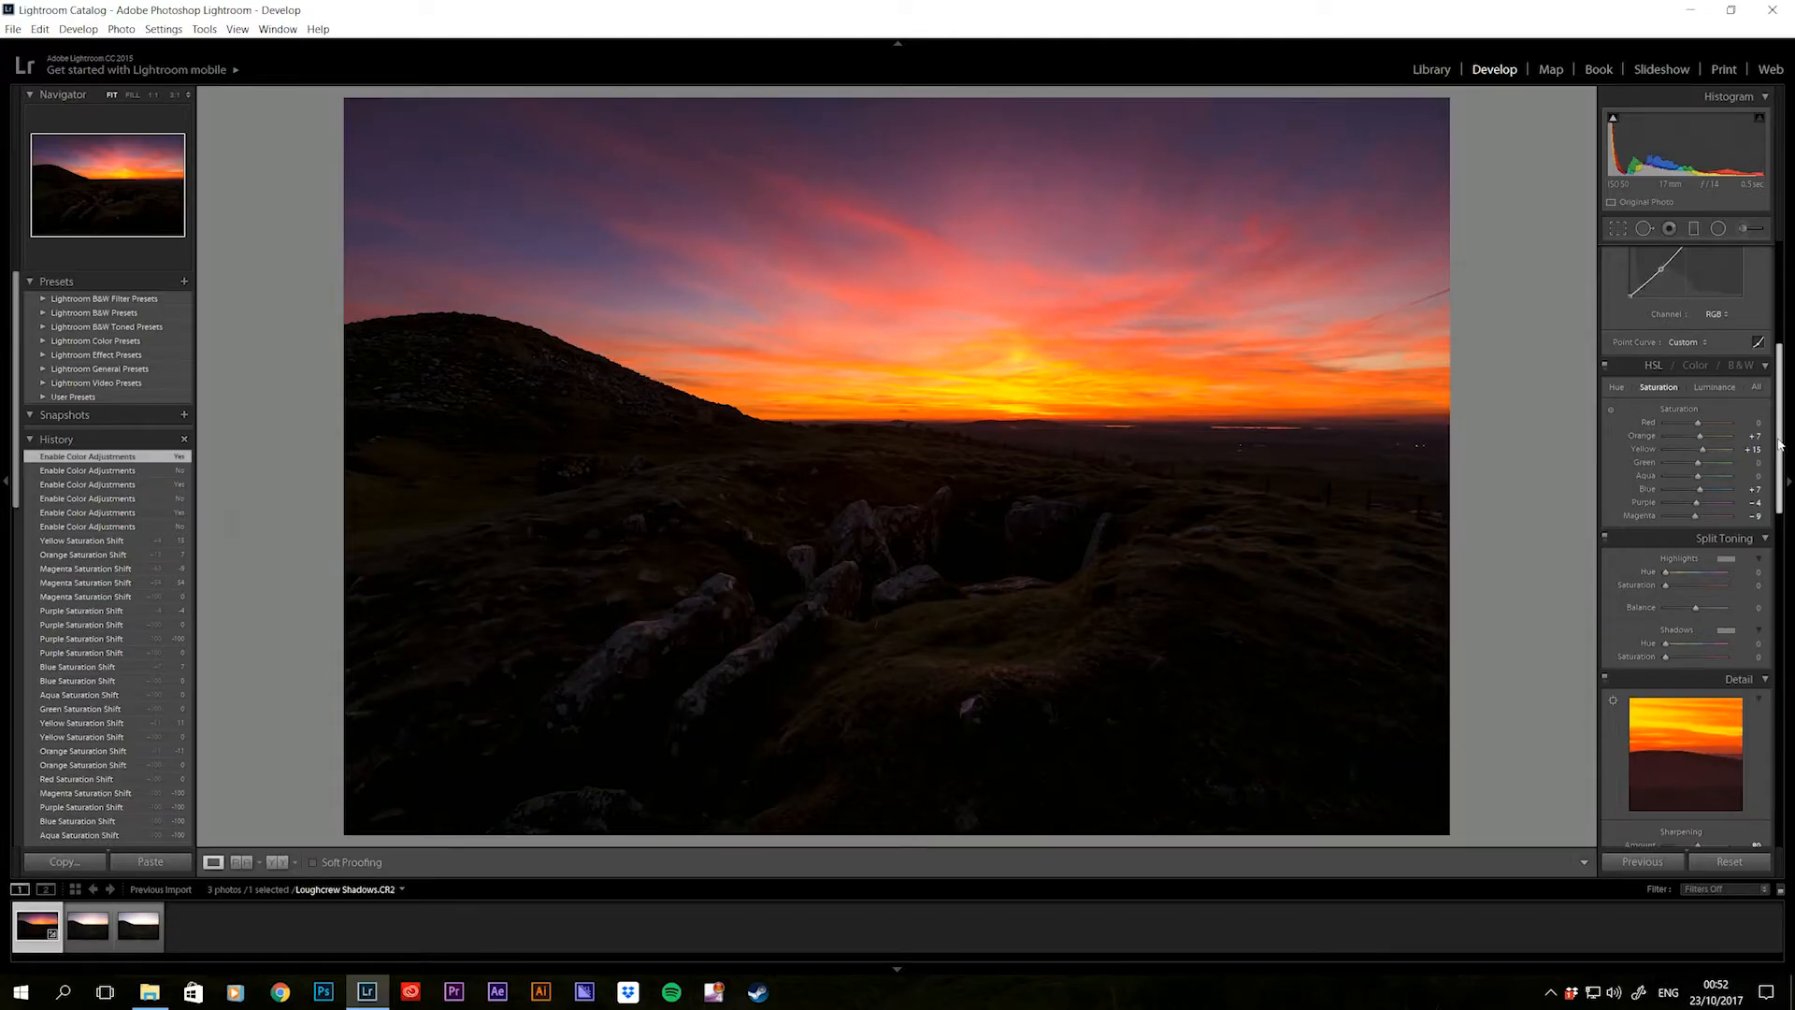
# - Synchronize all develop settings from Loughcrew Shadows to the other two exposures
pyautogui.moveTo(1780, 444); pyautogui.dragTo(1778, 271)
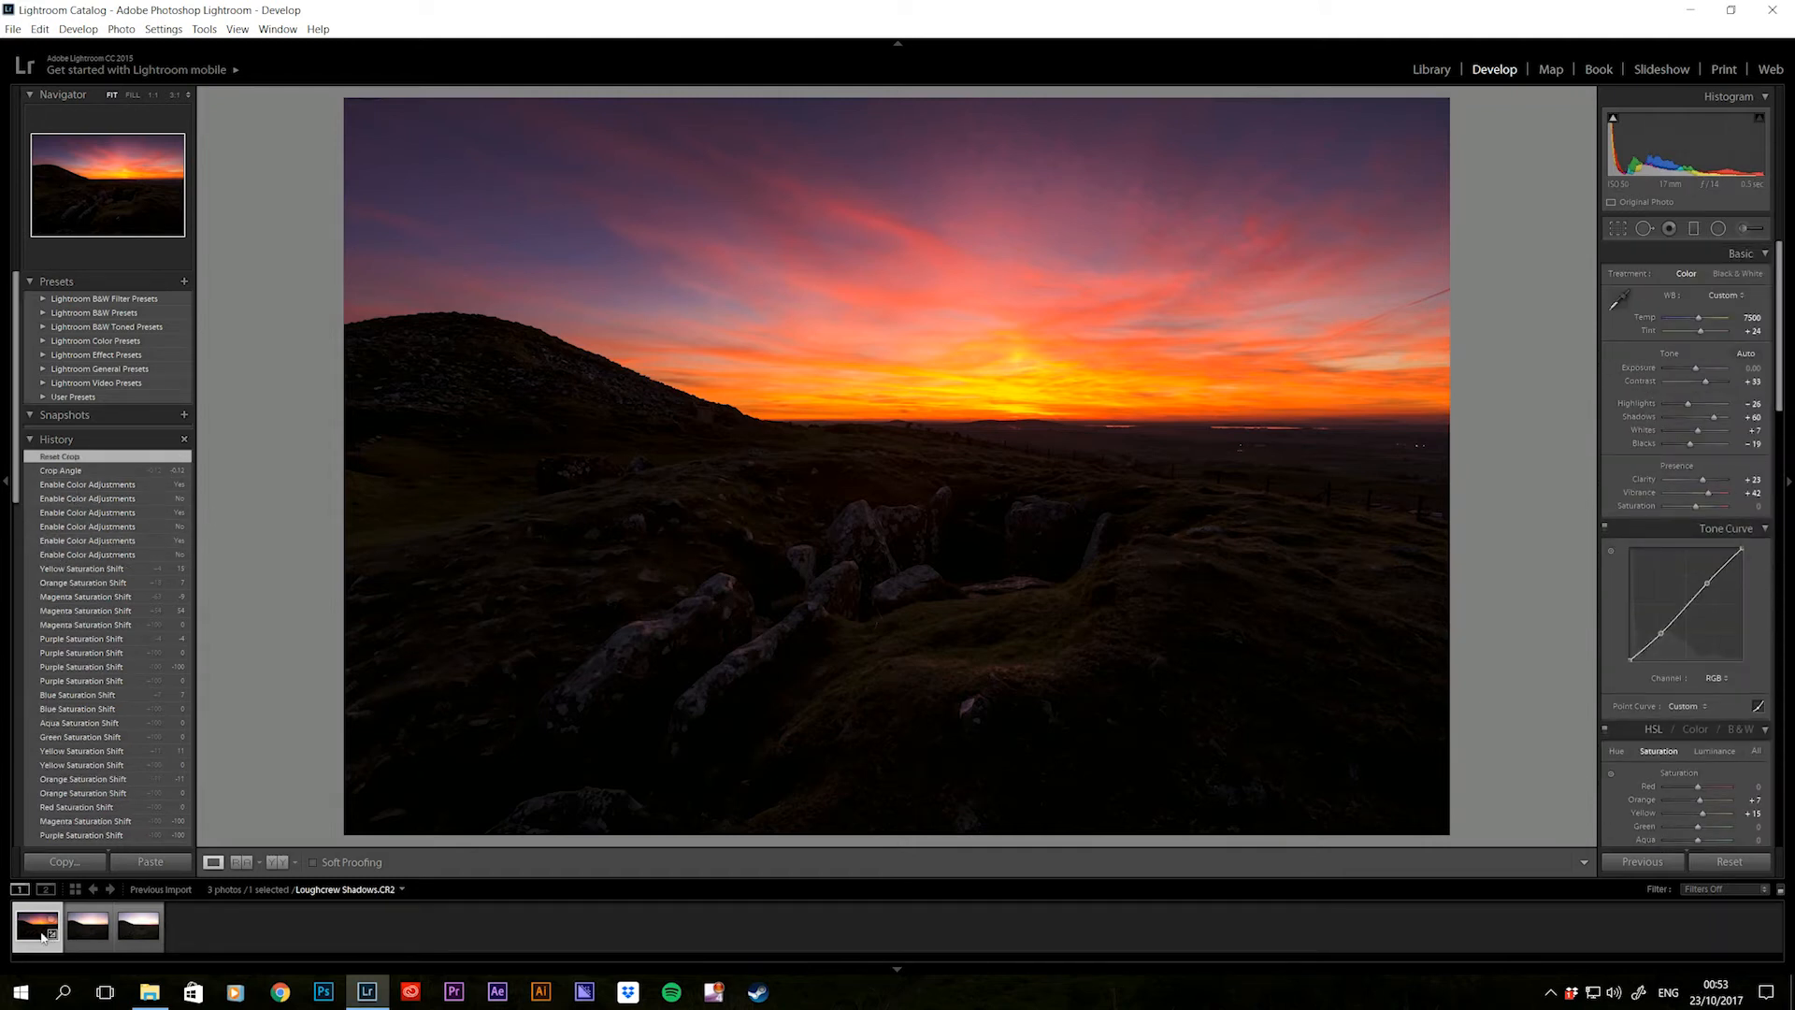
pyautogui.keyDown('shift'); pyautogui.click(139, 925); pyautogui.keyUp('shift')
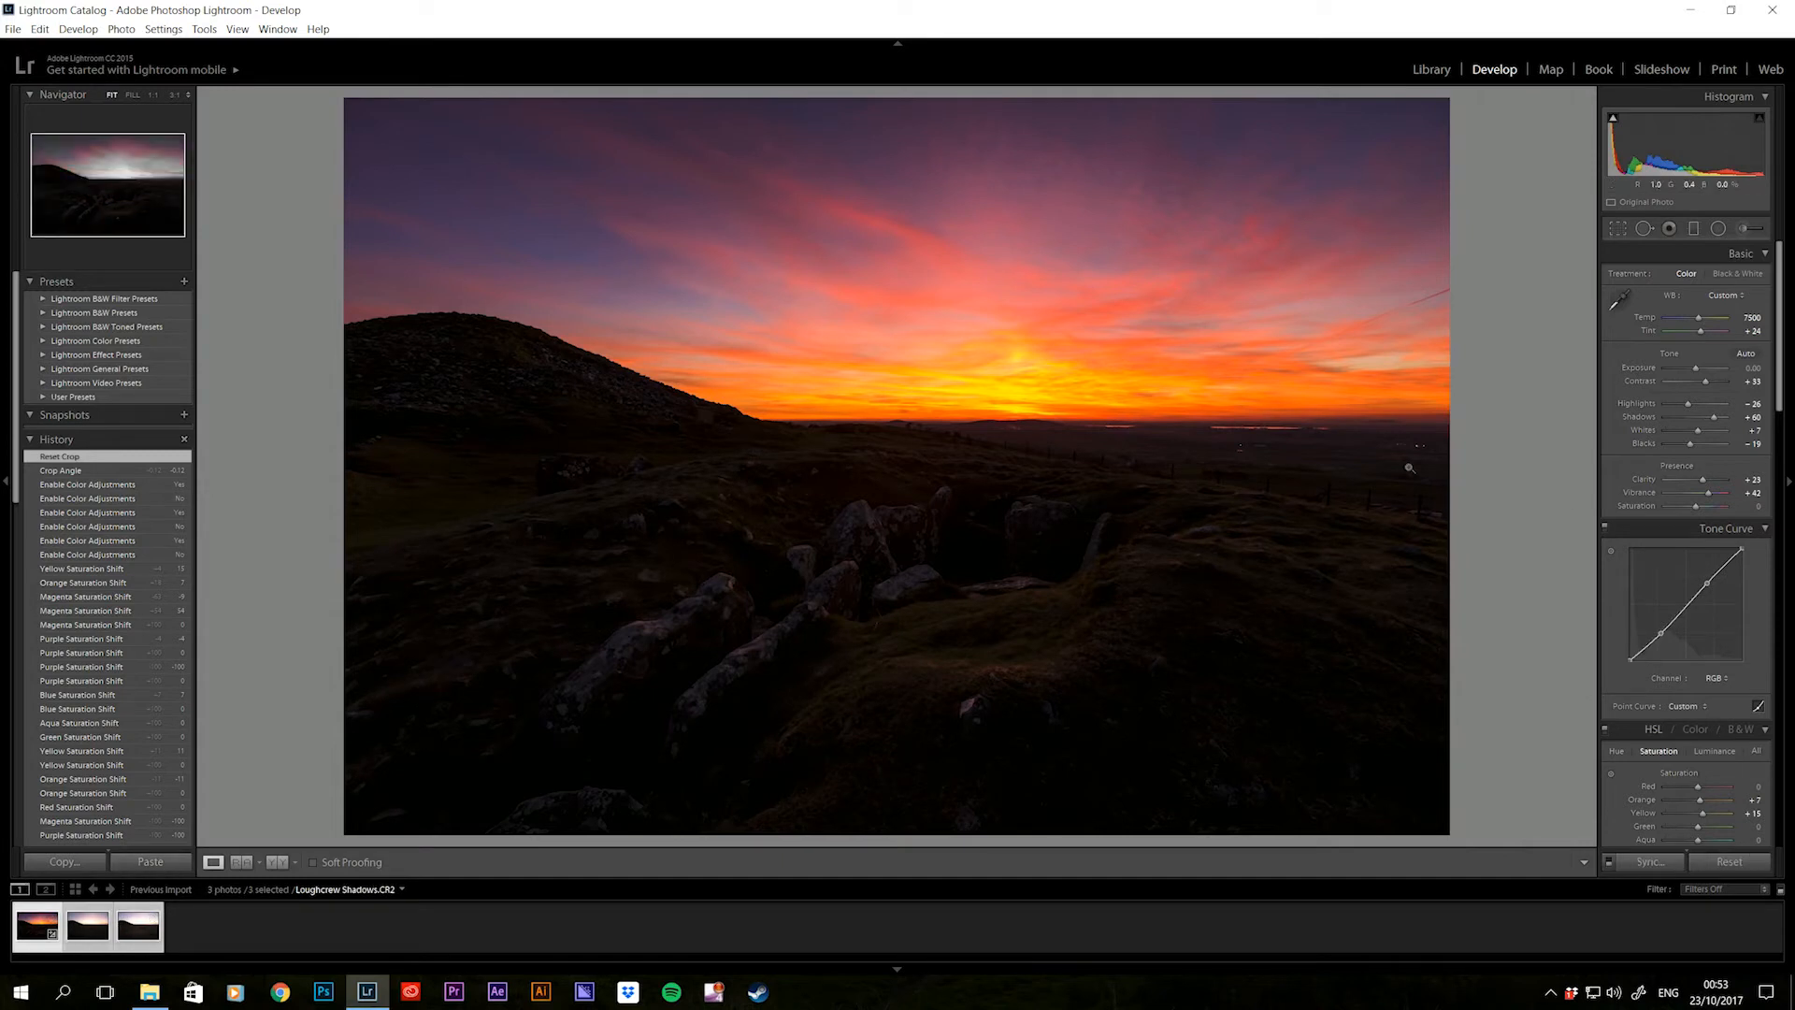
pyautogui.click(1650, 863)
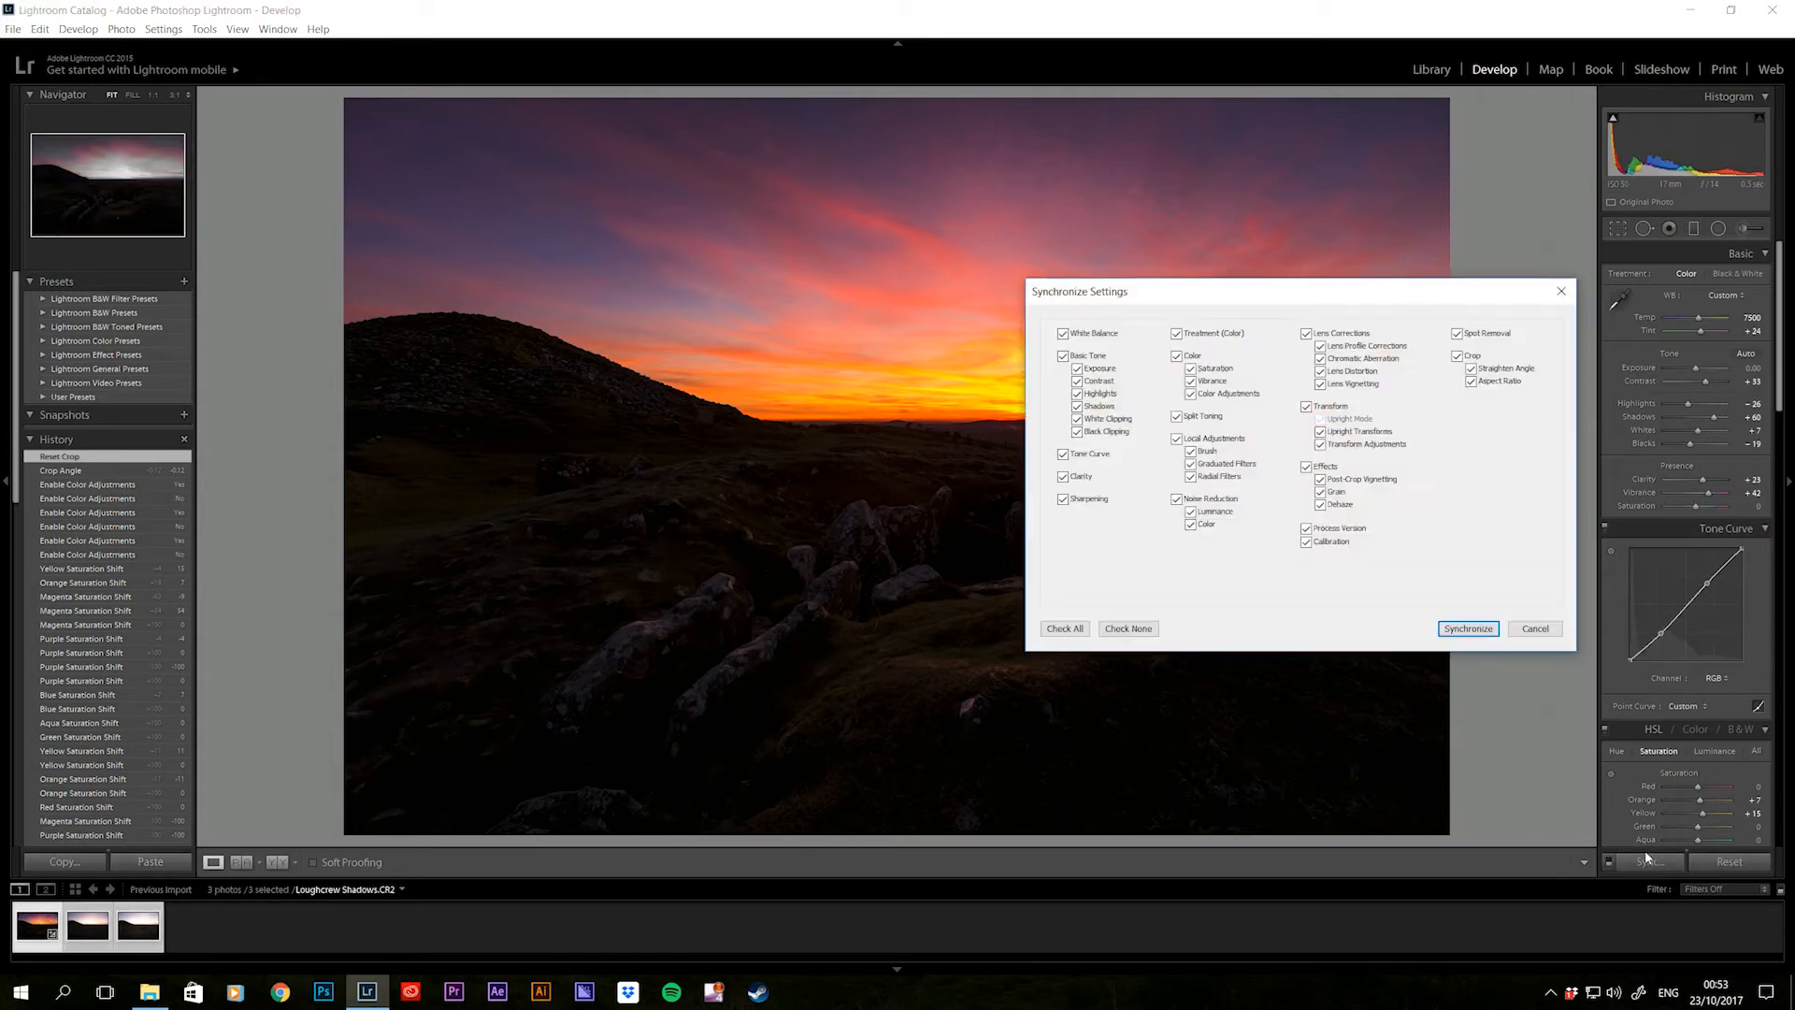
pyautogui.click(1486, 629)
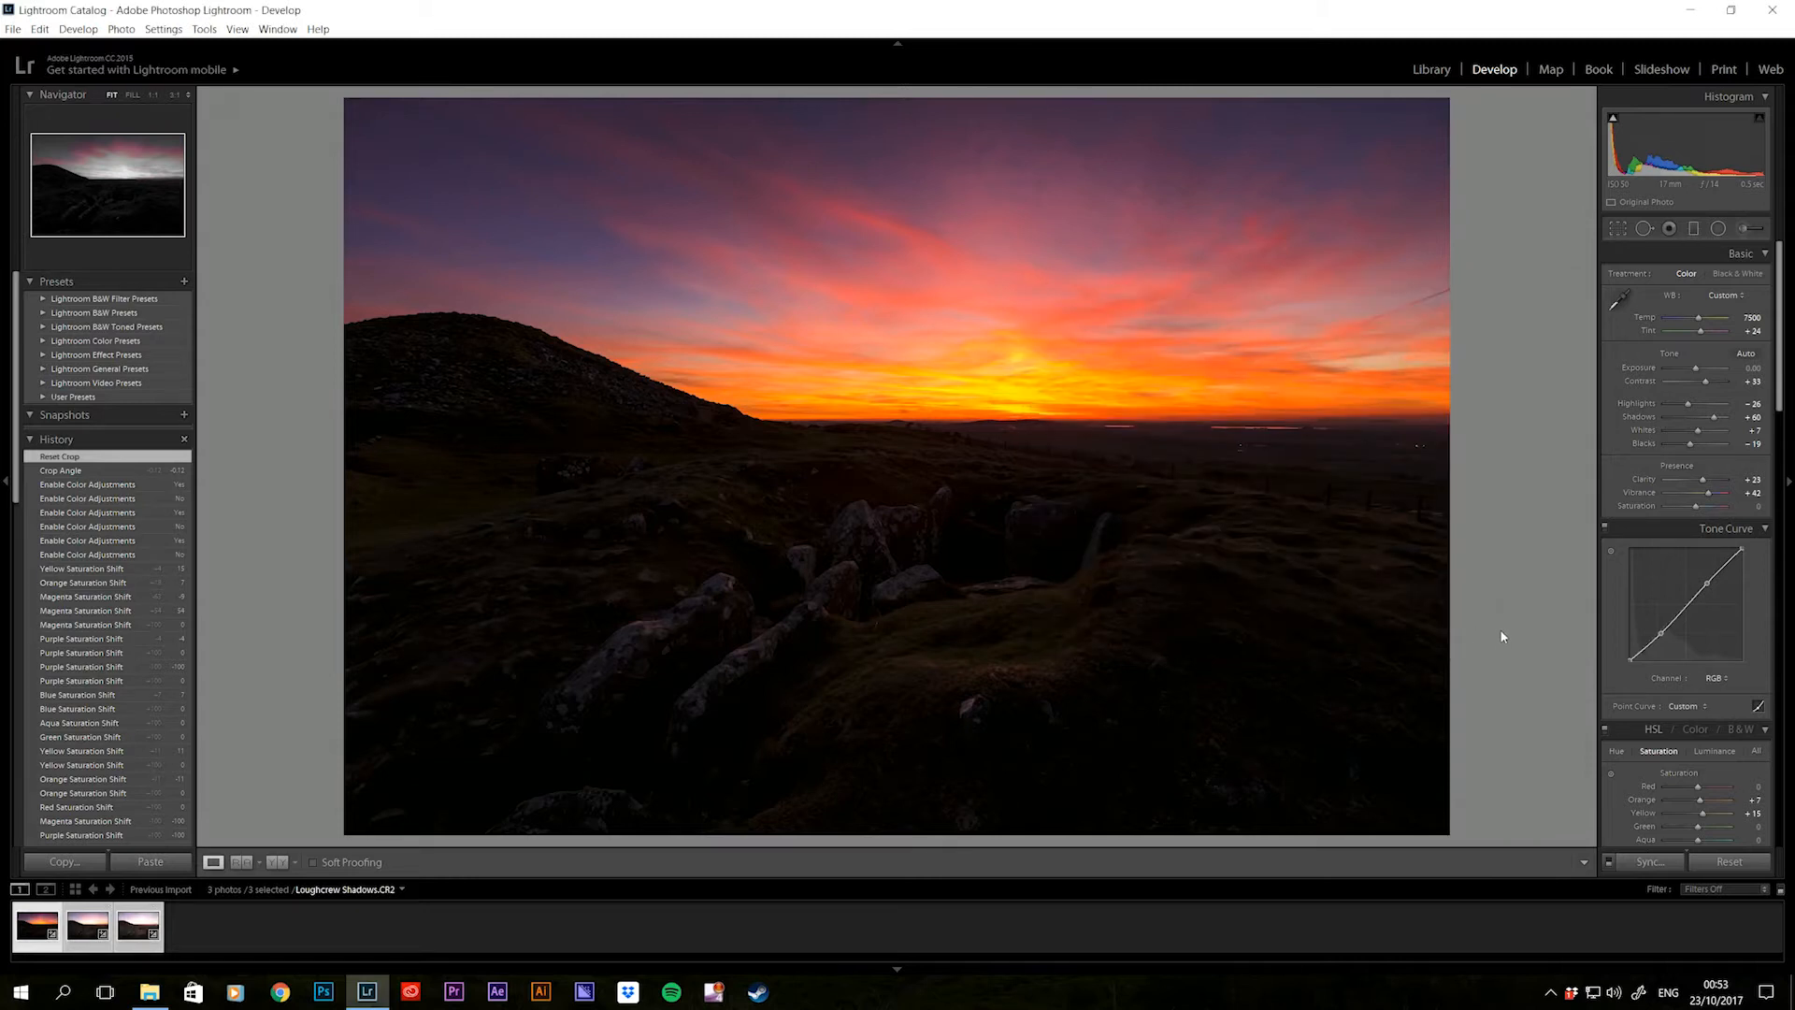
# - Review the synchronized settings on the Loughcrew Base and Loughcrew Highlights photos, ending with Loughcrew Base selected
pyautogui.click(93, 933)
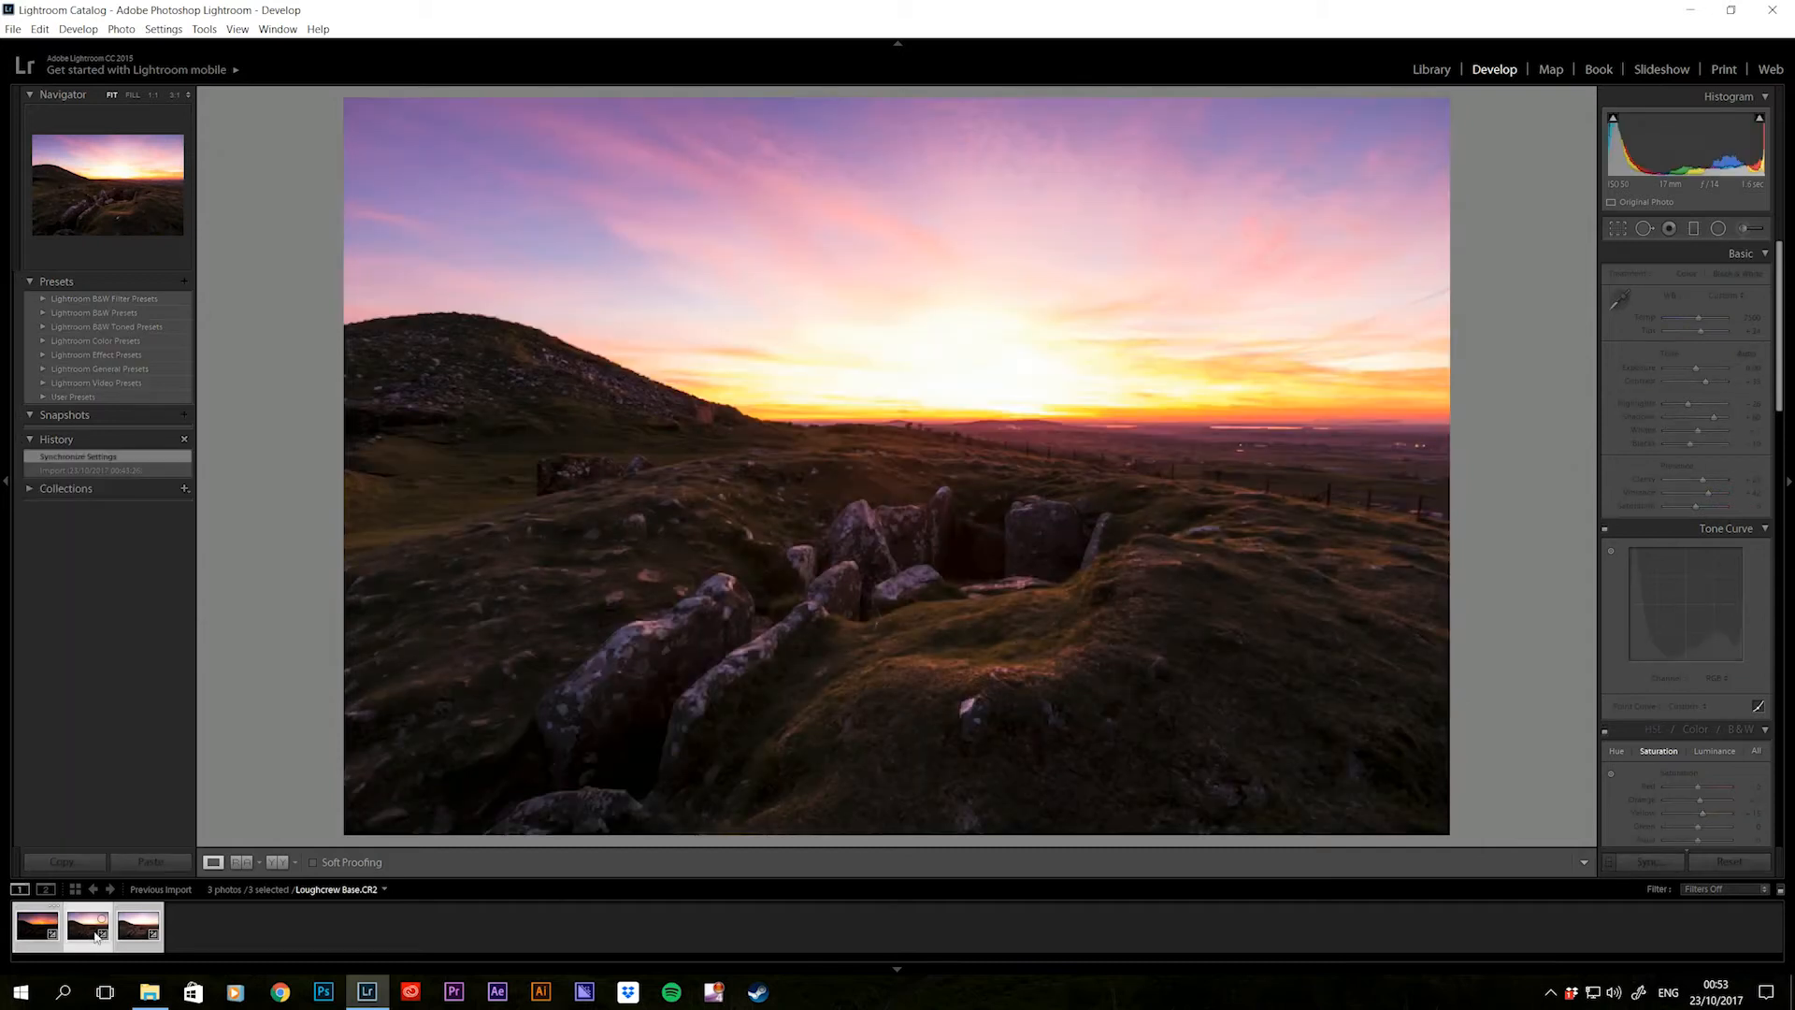
pyautogui.click(132, 949)
pyautogui.click(84, 935)
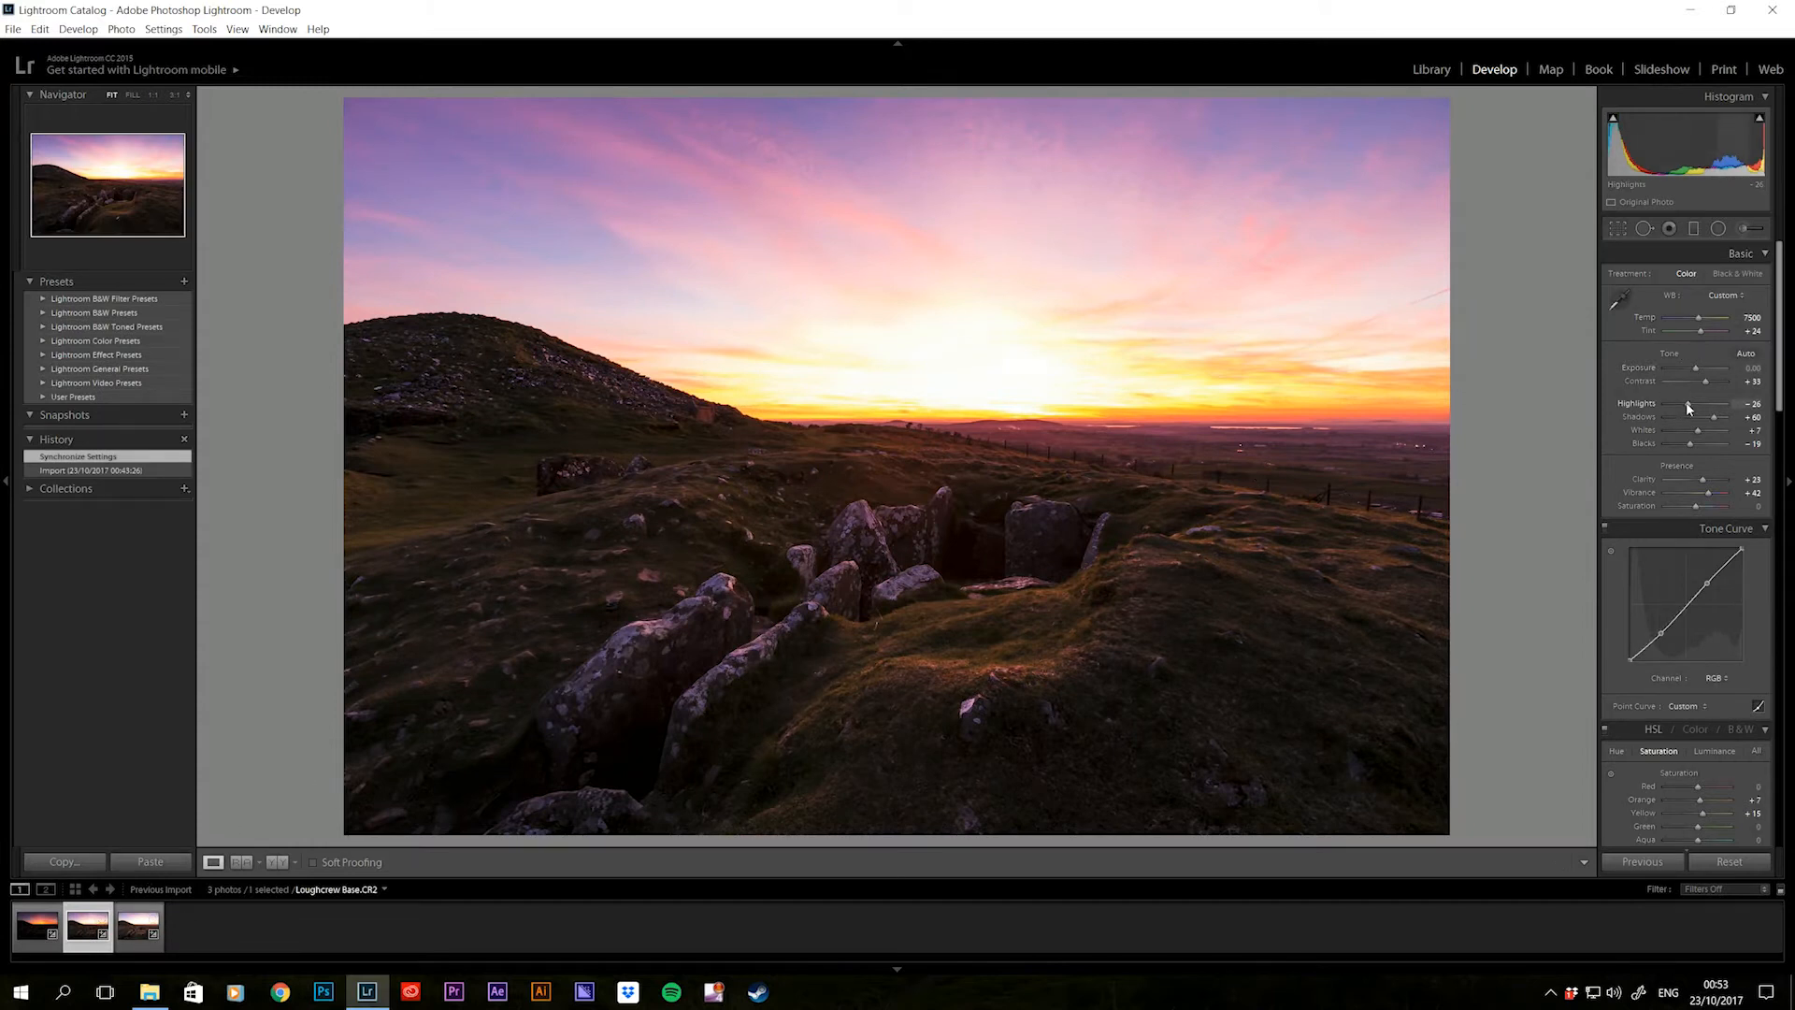
# - Set the Highlights of Loughcrew Base to -65 and its Shadows to +74, using Loughcrew Shadows for comparison
pyautogui.moveTo(1686, 402); pyautogui.dragTo(1658, 406)
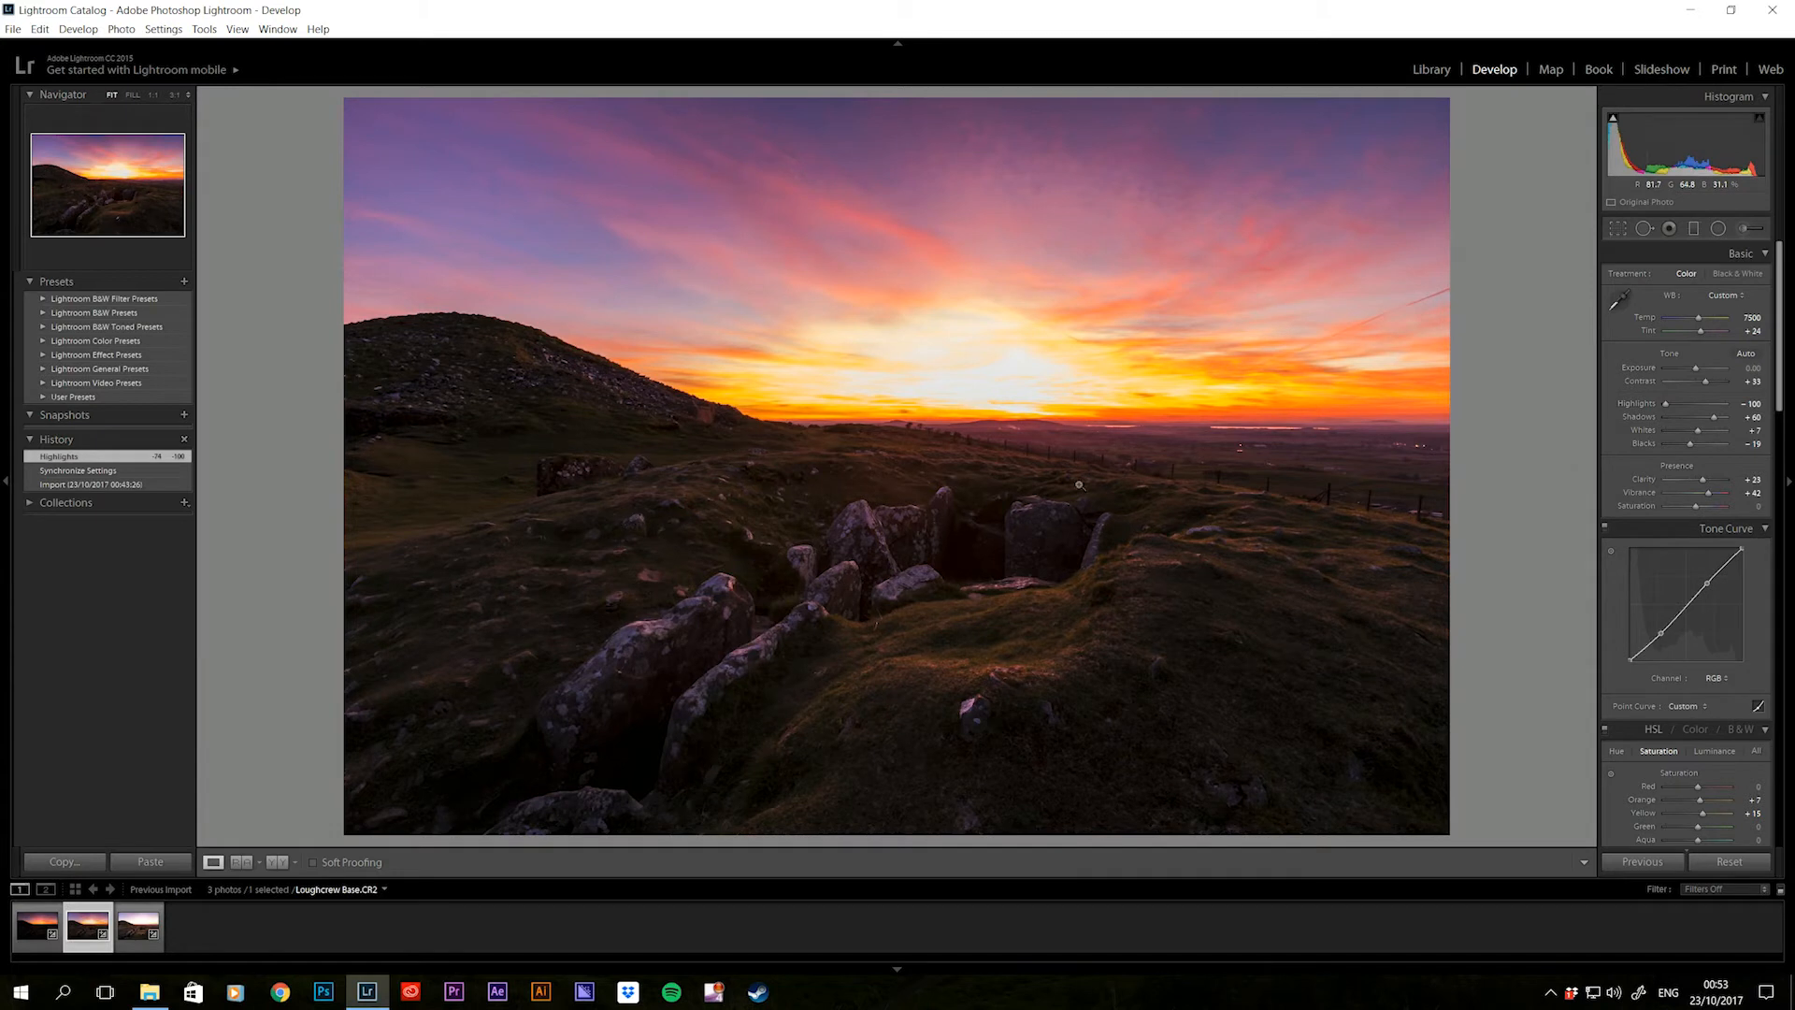
pyautogui.moveTo(1664, 402); pyautogui.dragTo(1679, 403)
pyautogui.click(43, 933)
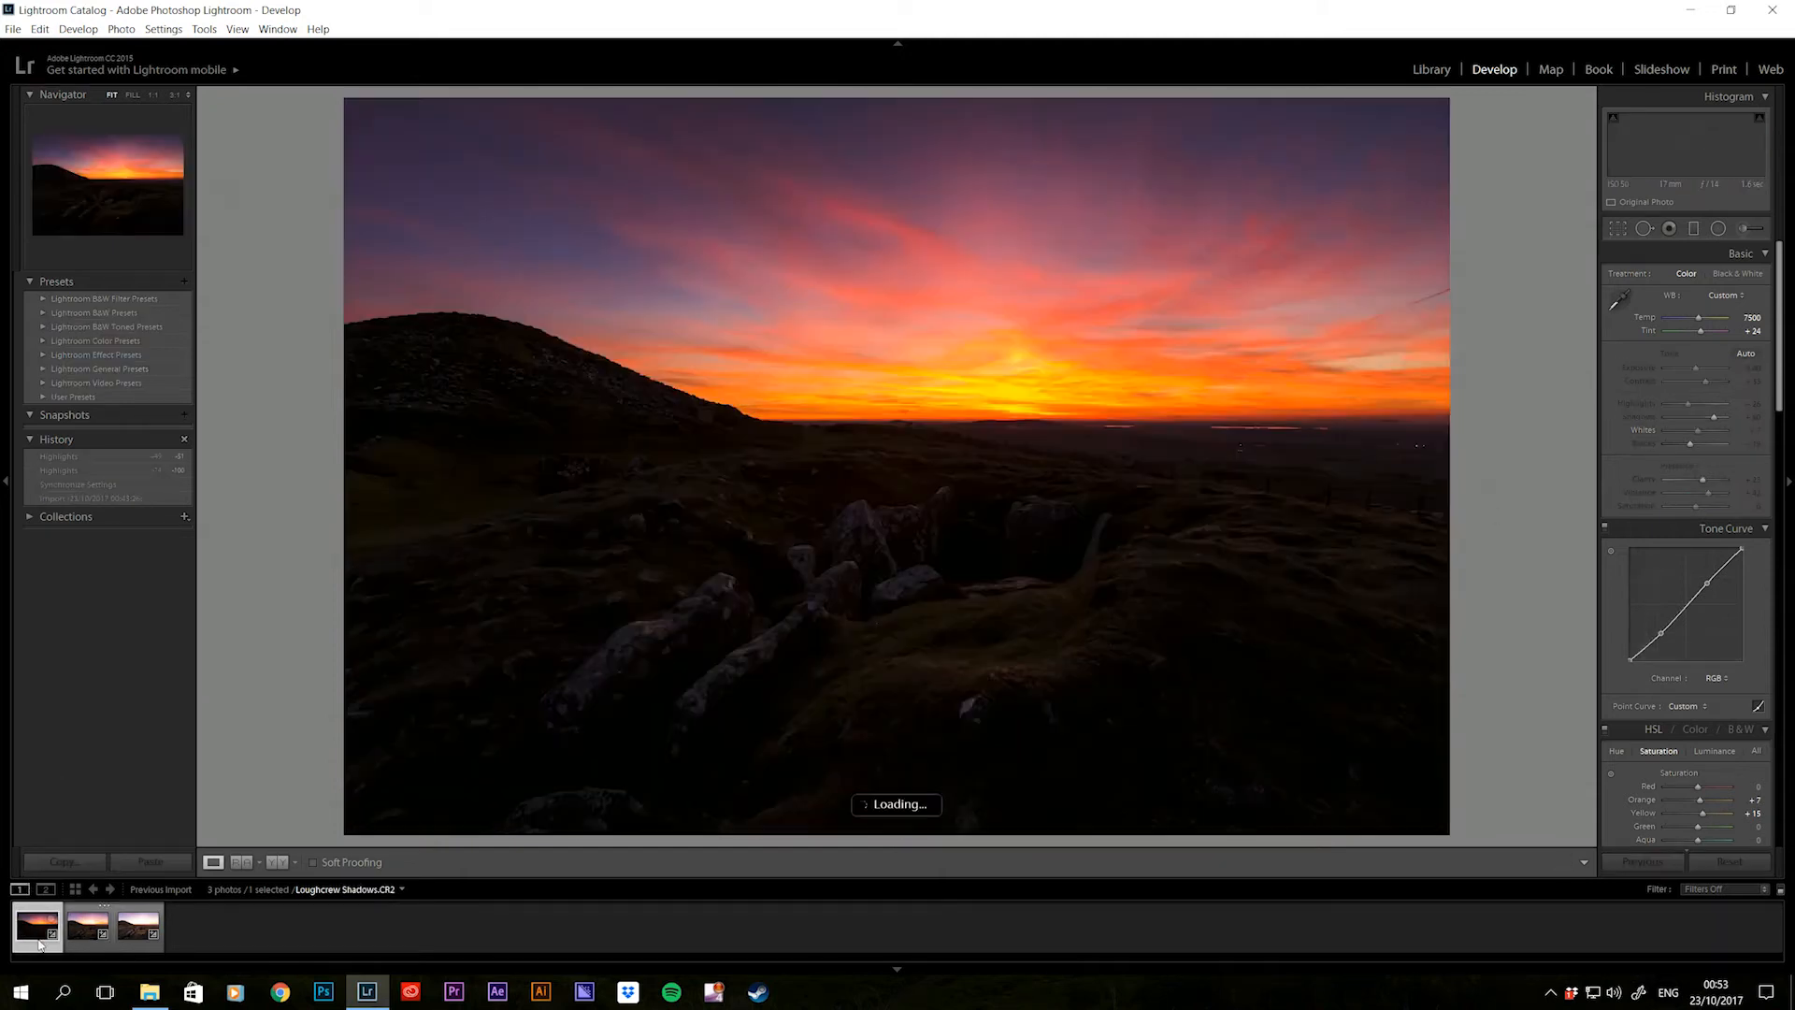
pyautogui.click(89, 931)
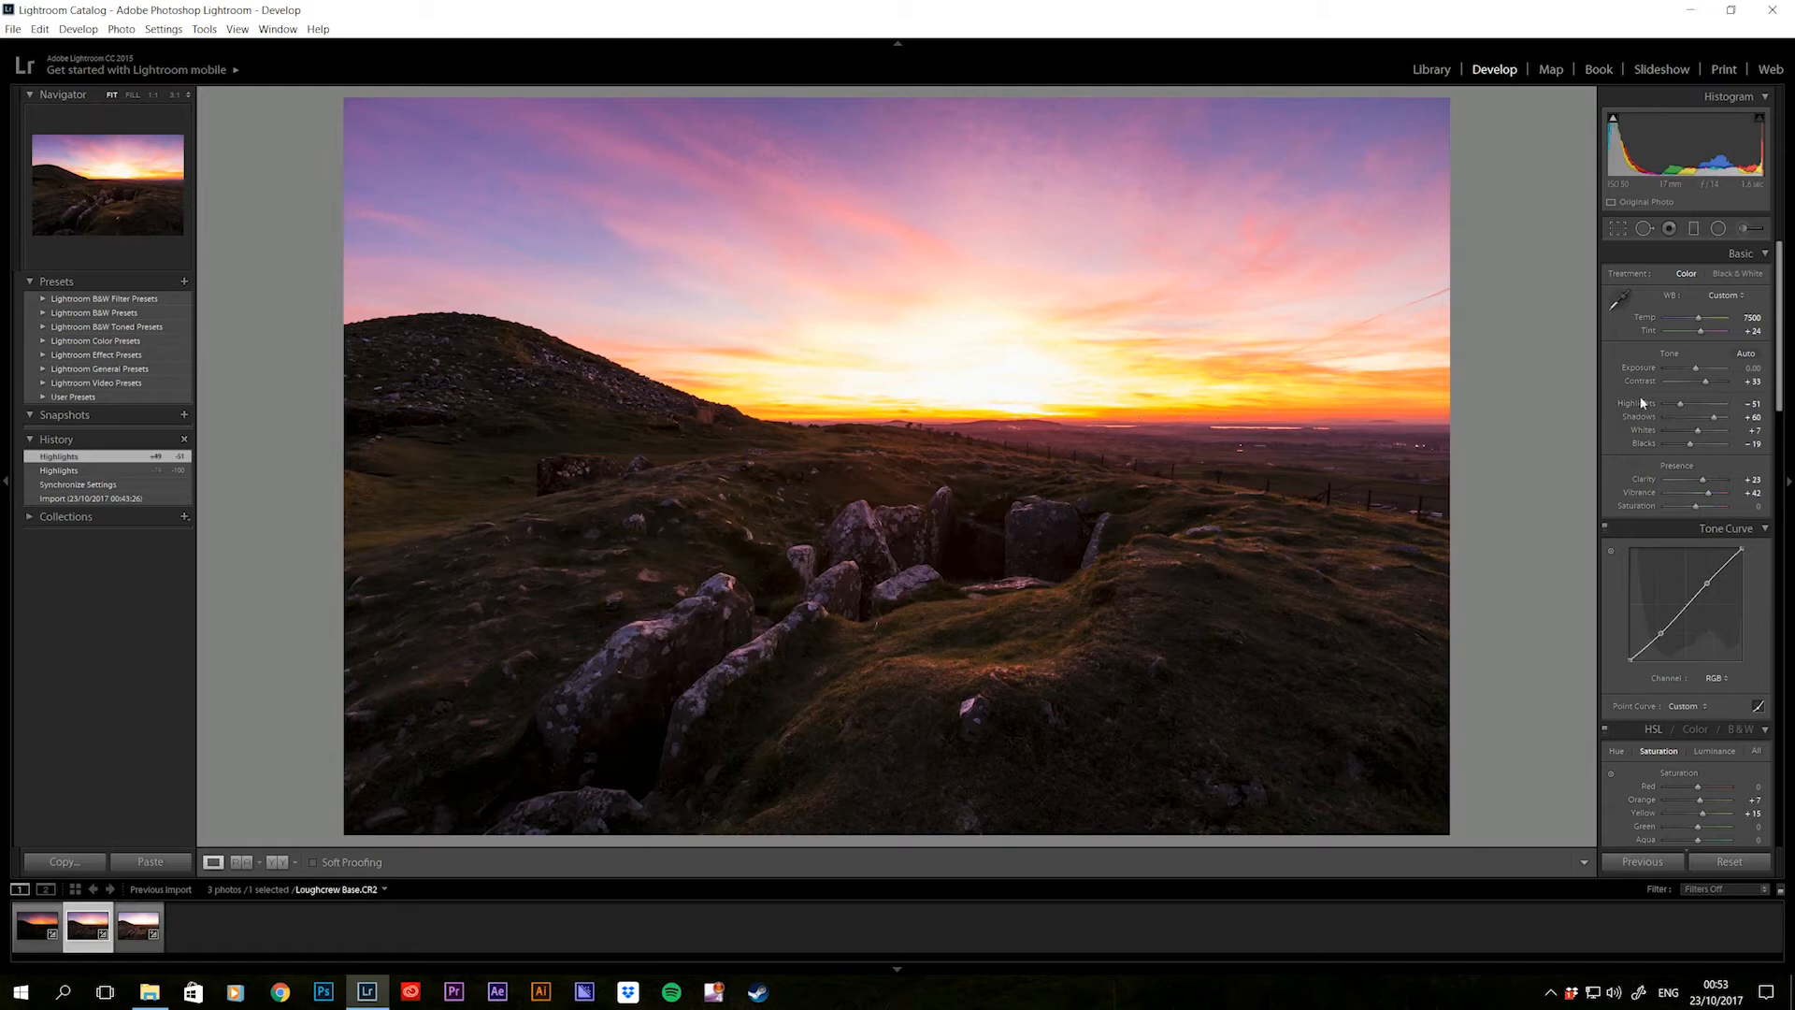
pyautogui.moveTo(1681, 407); pyautogui.dragTo(1721, 420)
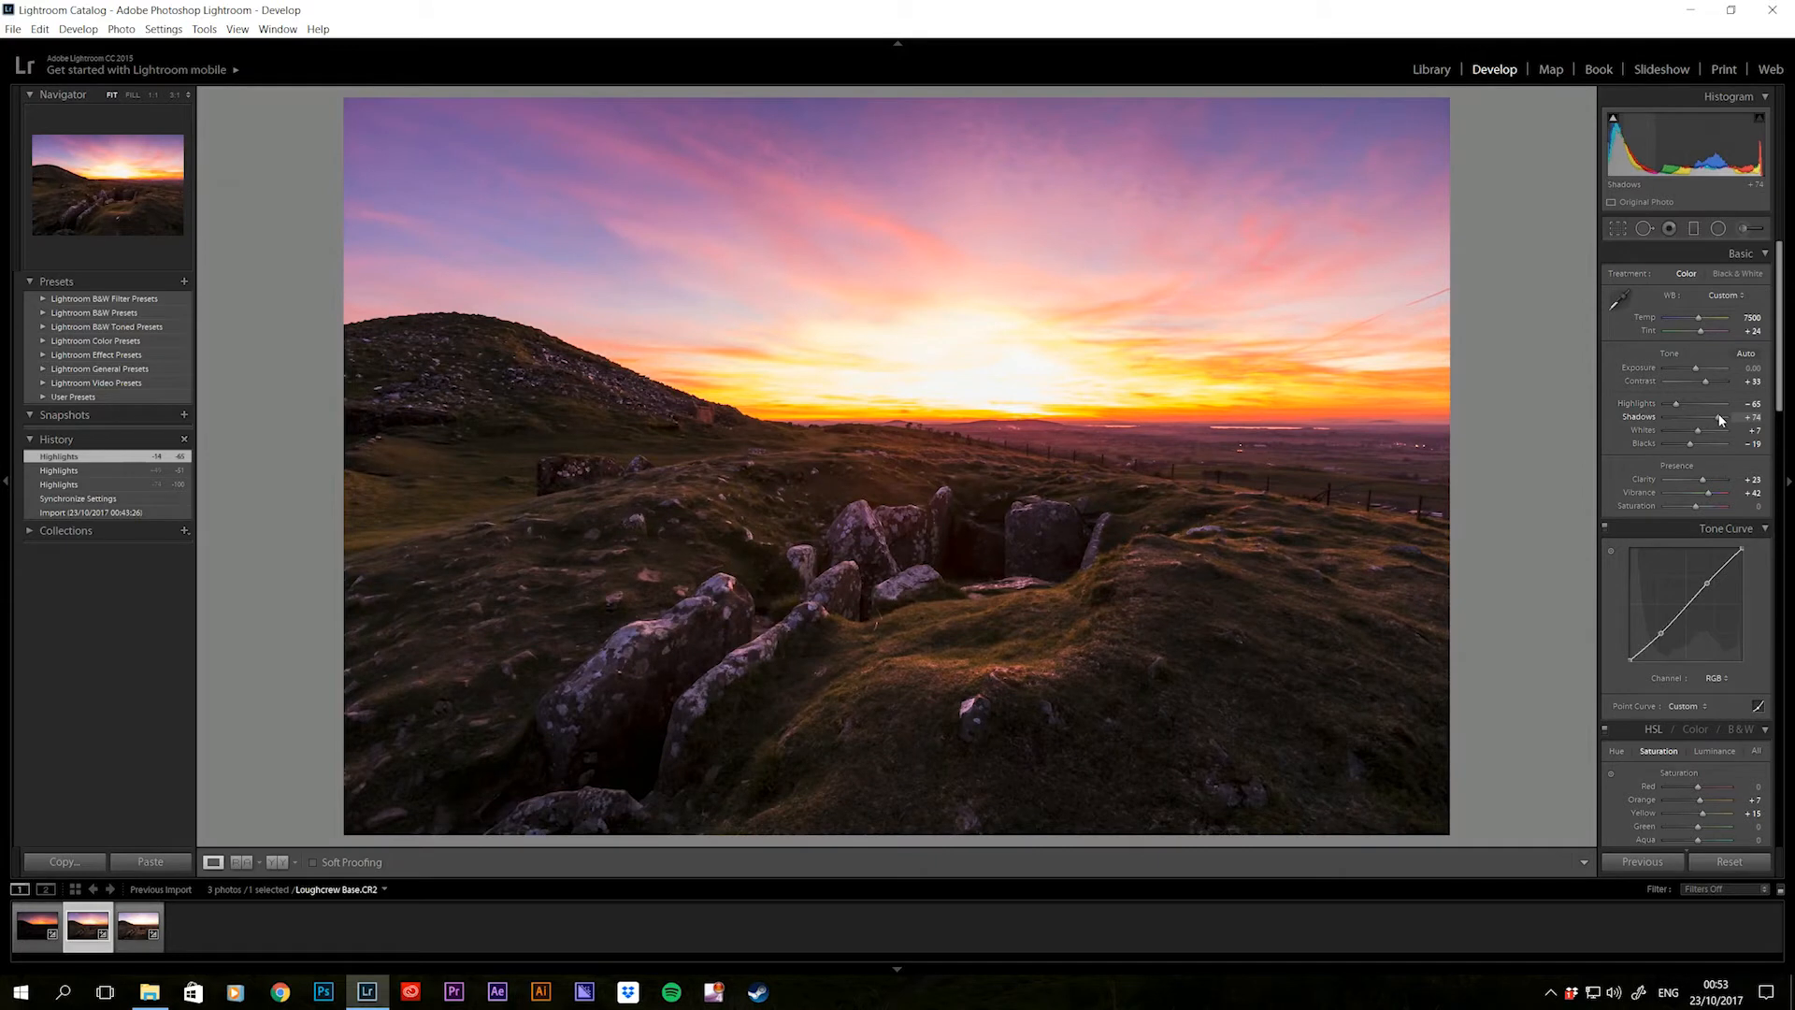
# - Reset the Whites and Blacks of Loughcrew Base to 0, testing a higher Whites value along the way
pyautogui.doubleClick(1698, 430)
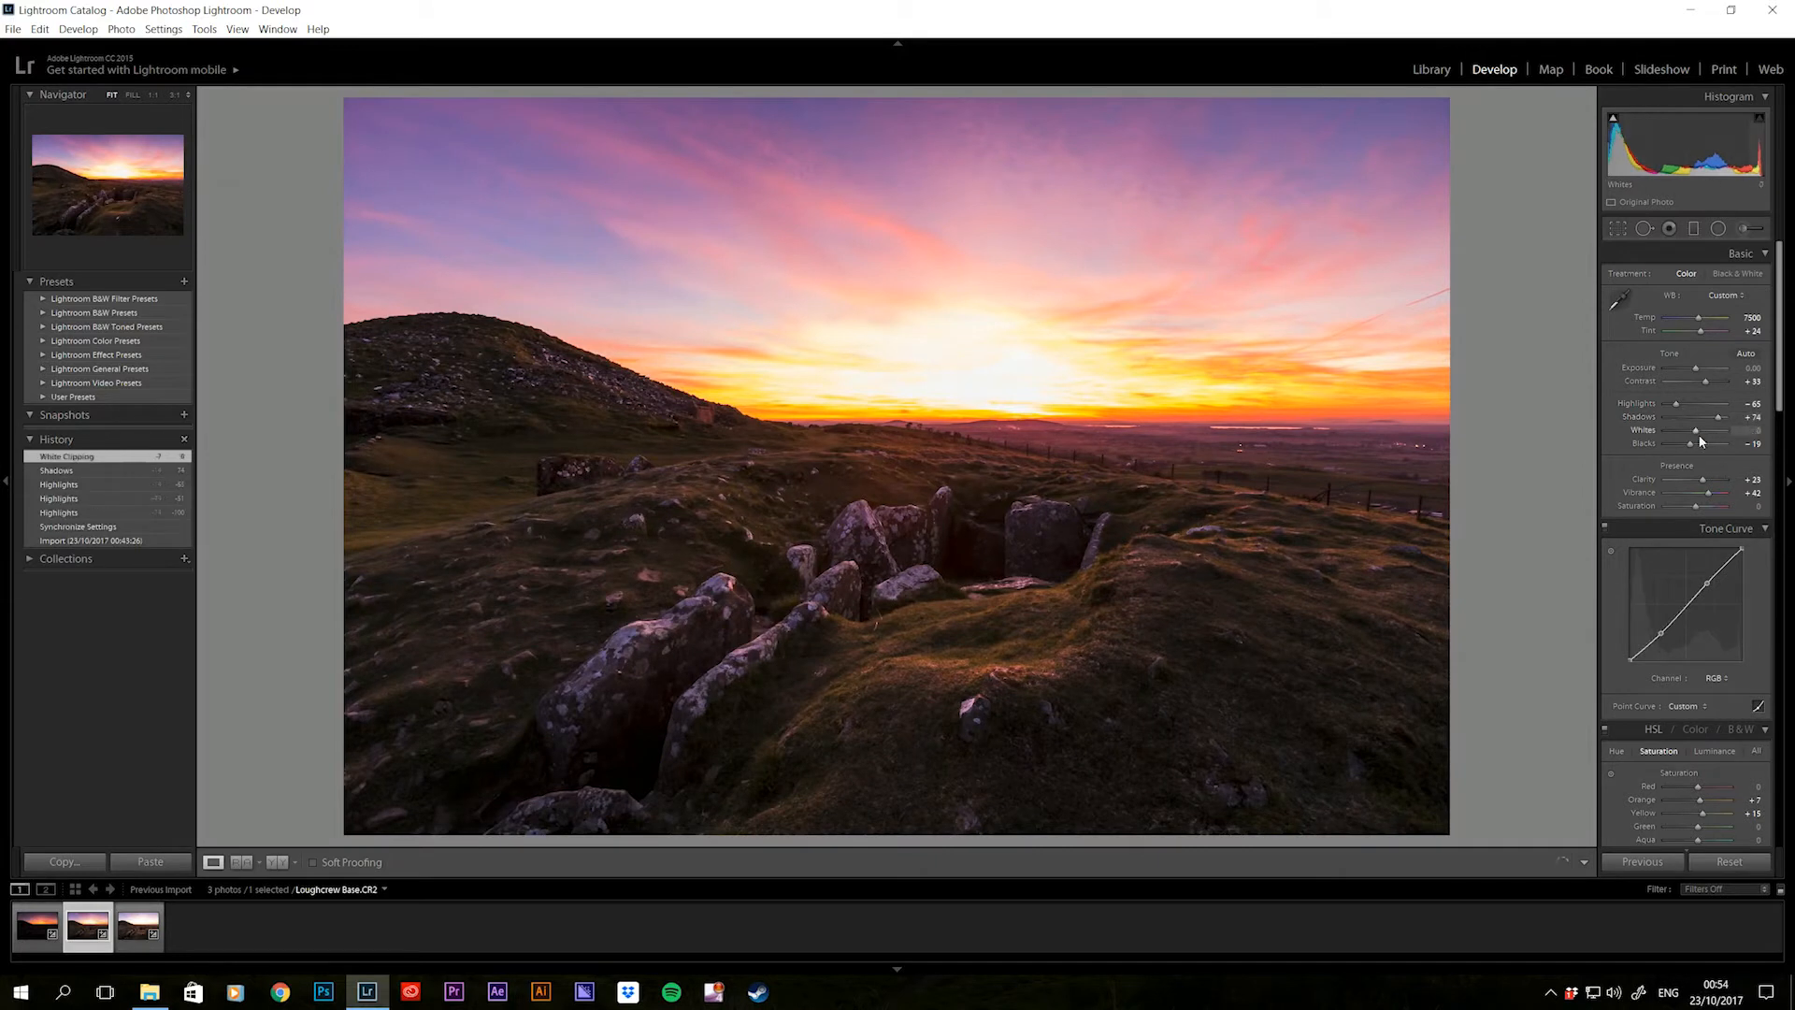
pyautogui.doubleClick(1689, 441)
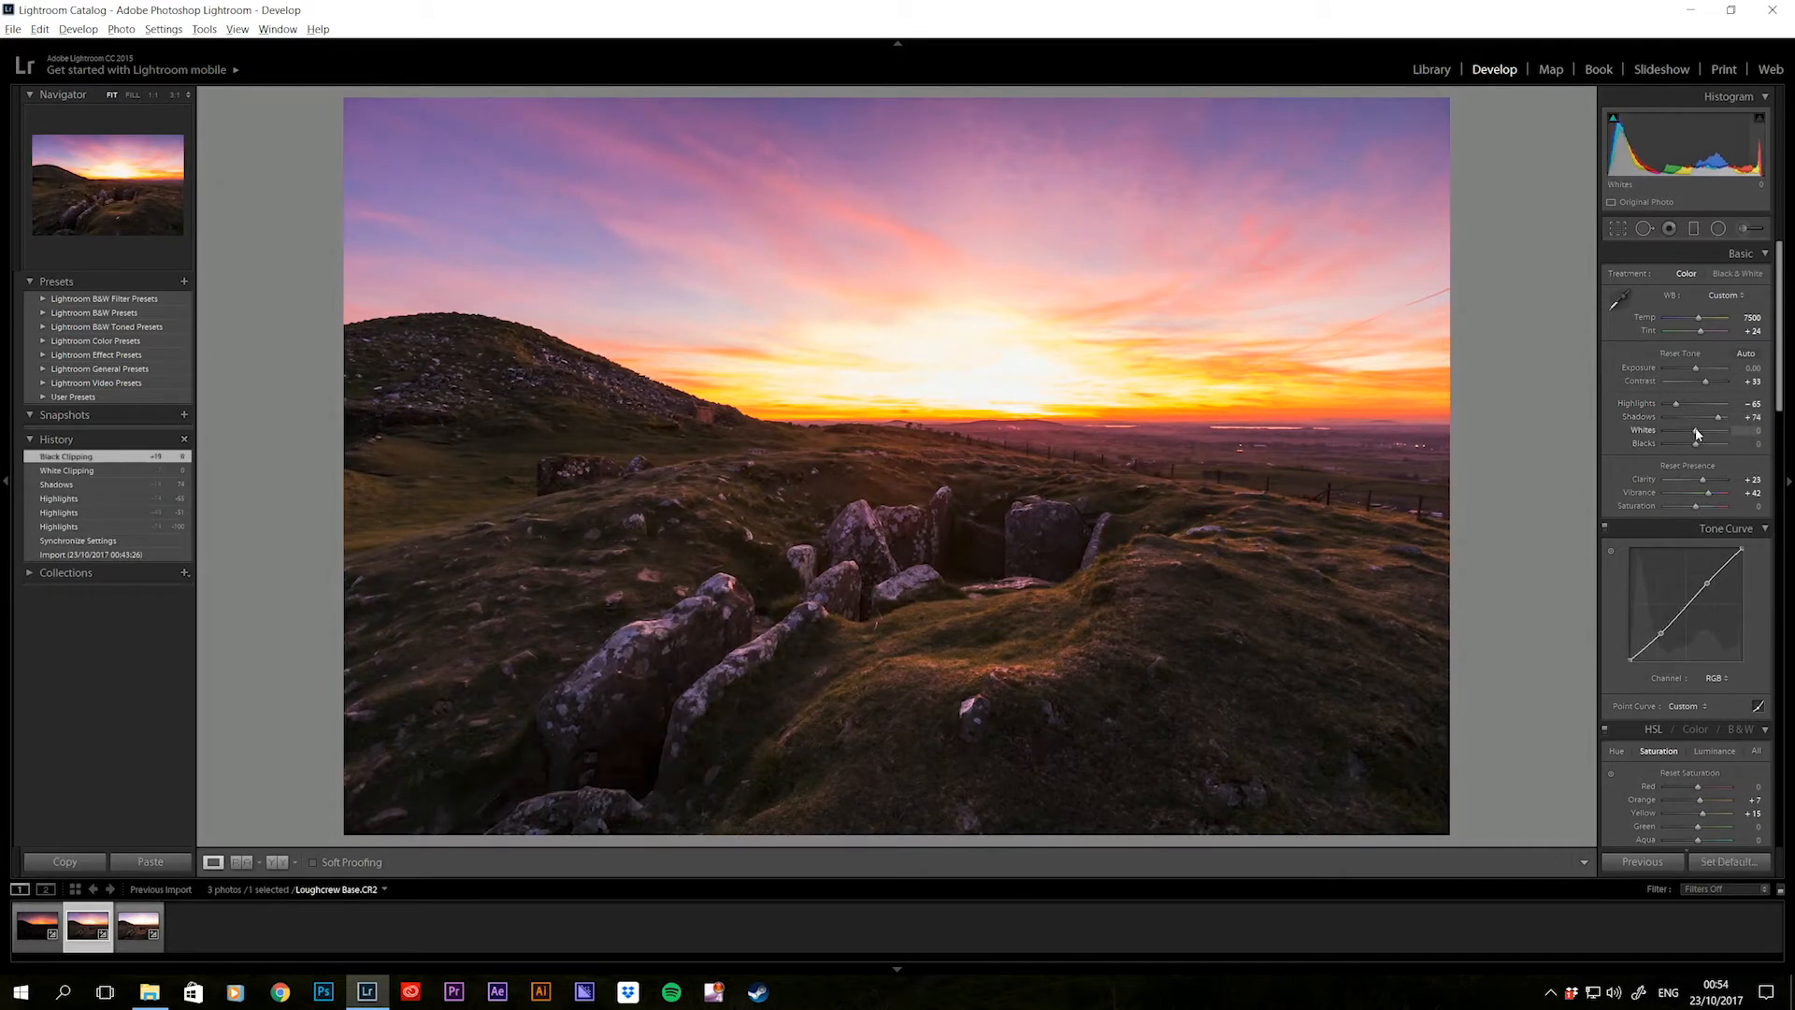
pyautogui.keyDown('alt'); pyautogui.click(1695, 431); pyautogui.keyUp('alt')
pyautogui.moveTo(1697, 433); pyautogui.dragTo(1702, 428)
pyautogui.doubleClick(1704, 429)
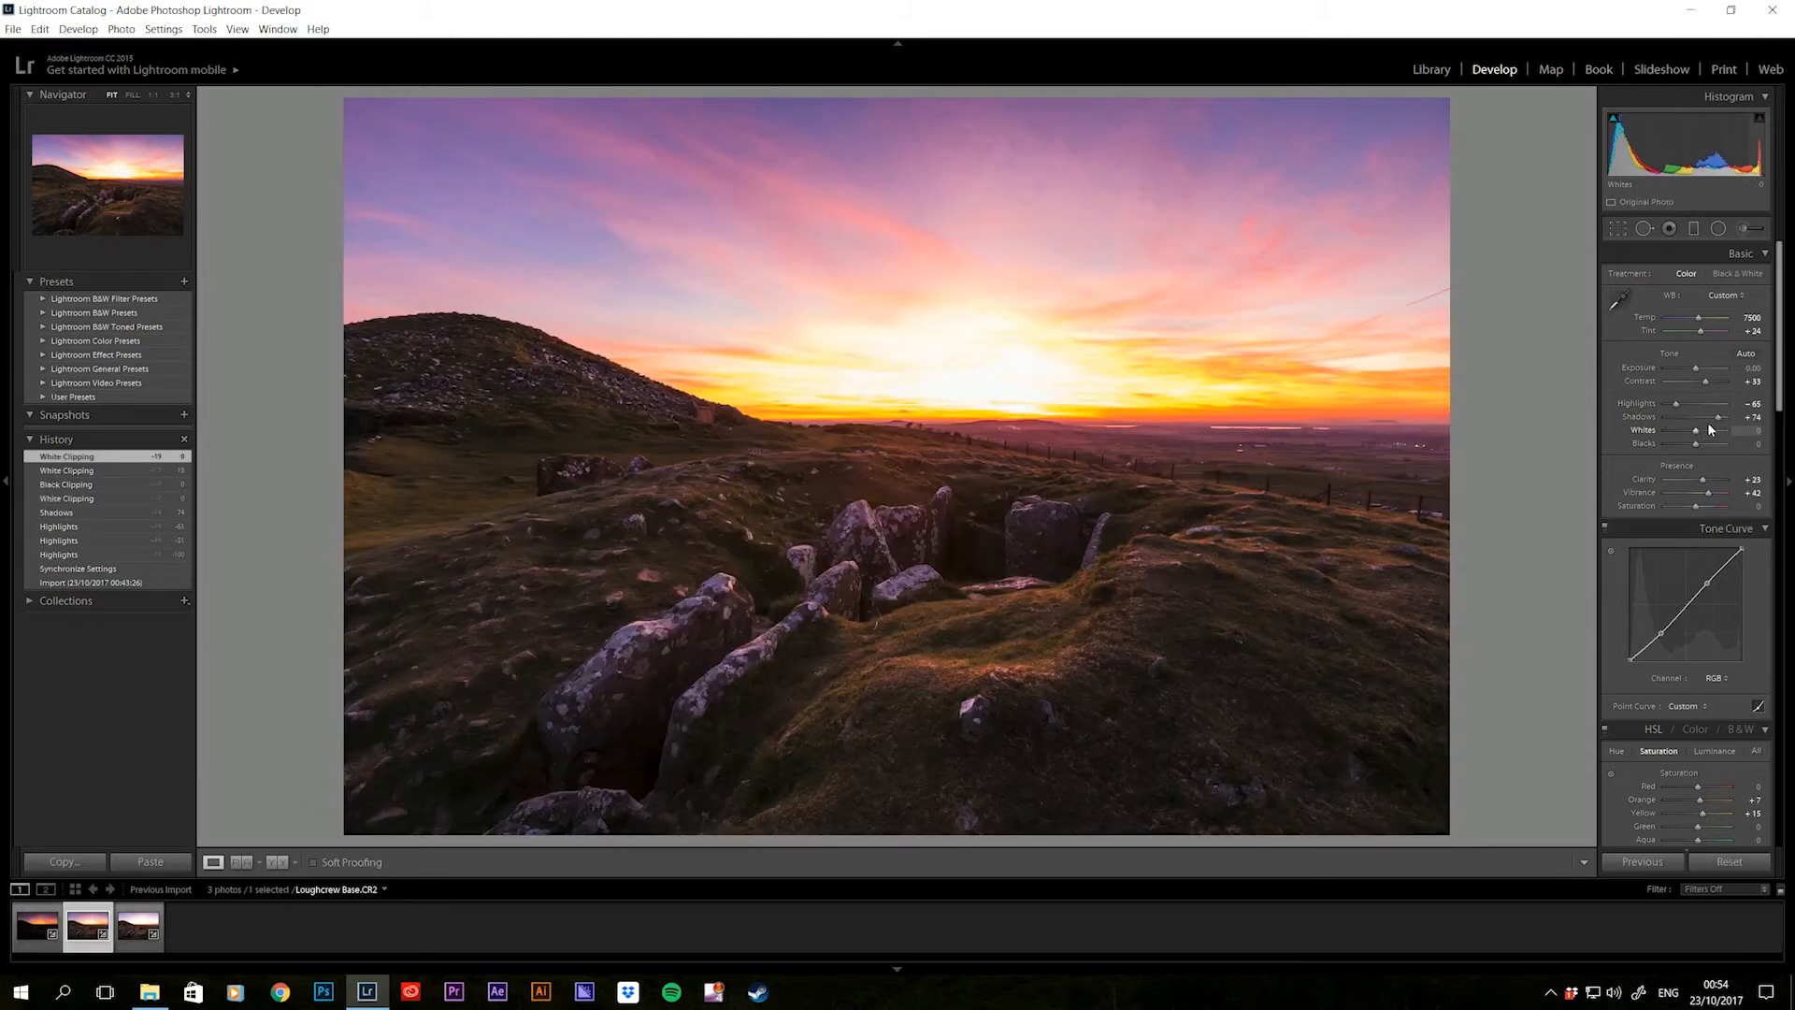
# - Set the Clarity of Loughcrew Base to +40, and use the clipping preview to set Whites to +12 and Blacks to -23
pyautogui.moveTo(1703, 480); pyautogui.dragTo(1705, 482)
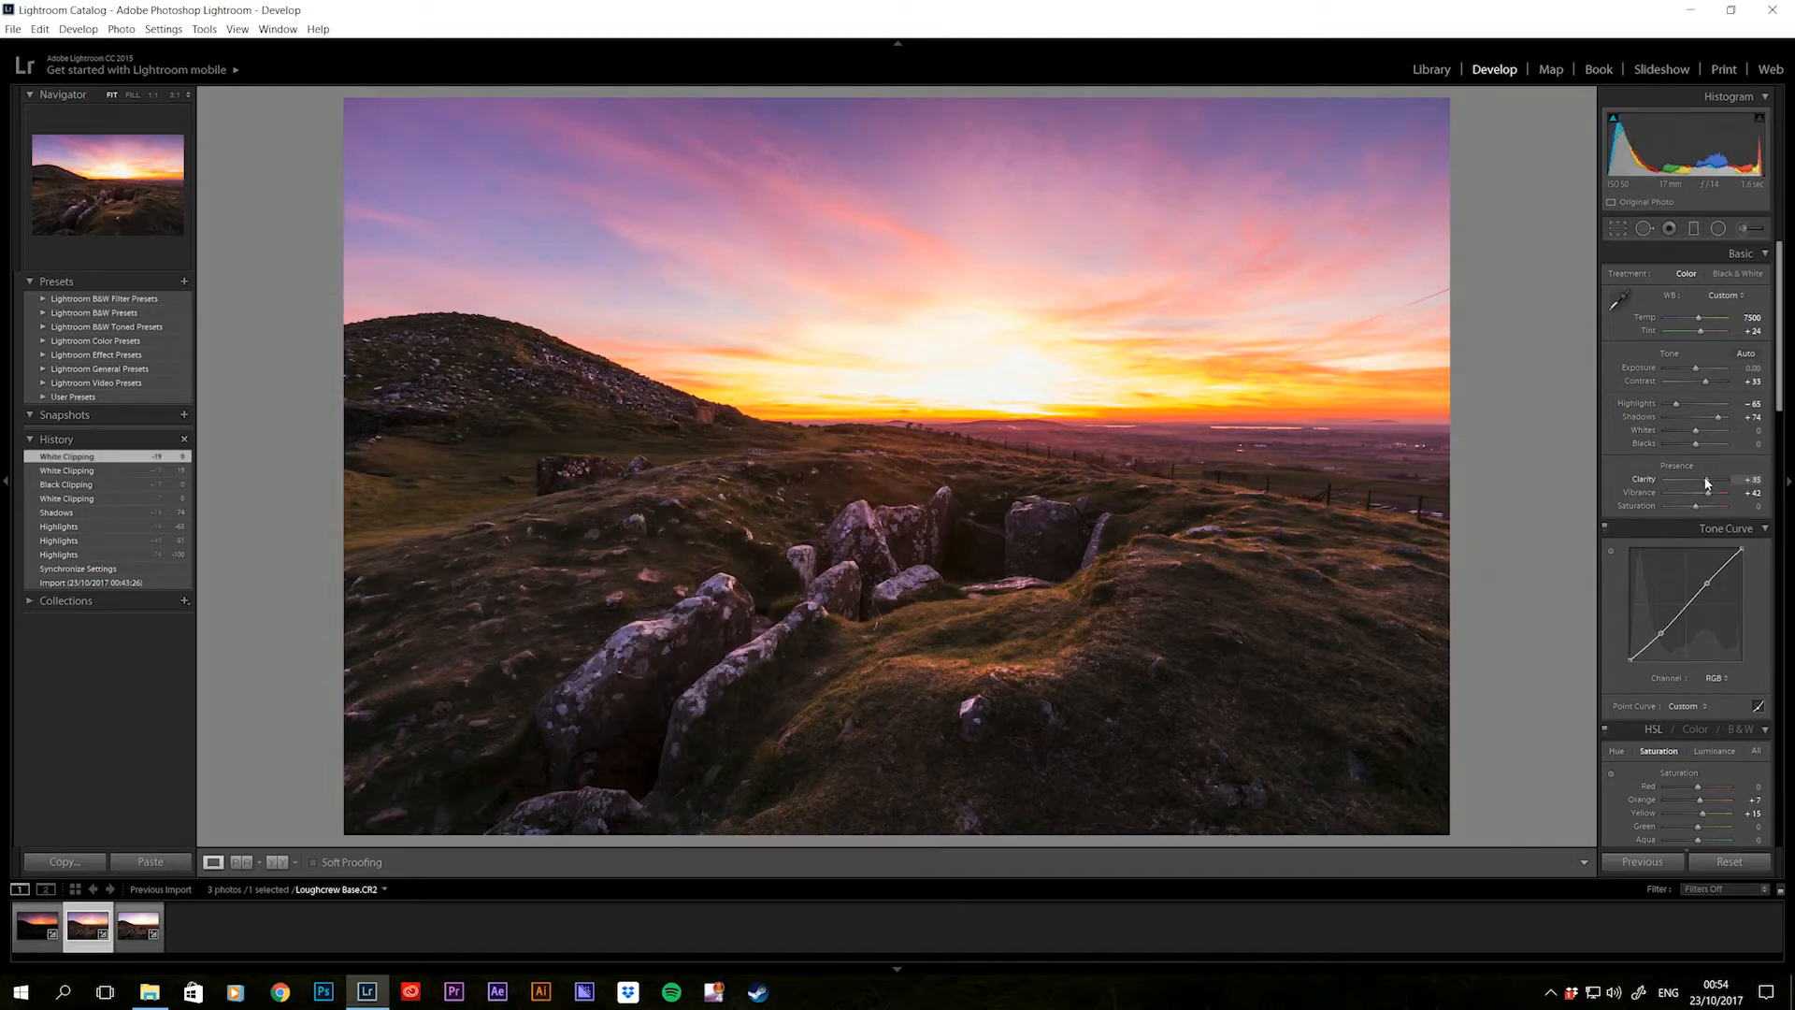
pyautogui.moveTo(1705, 475); pyautogui.dragTo(1705, 475)
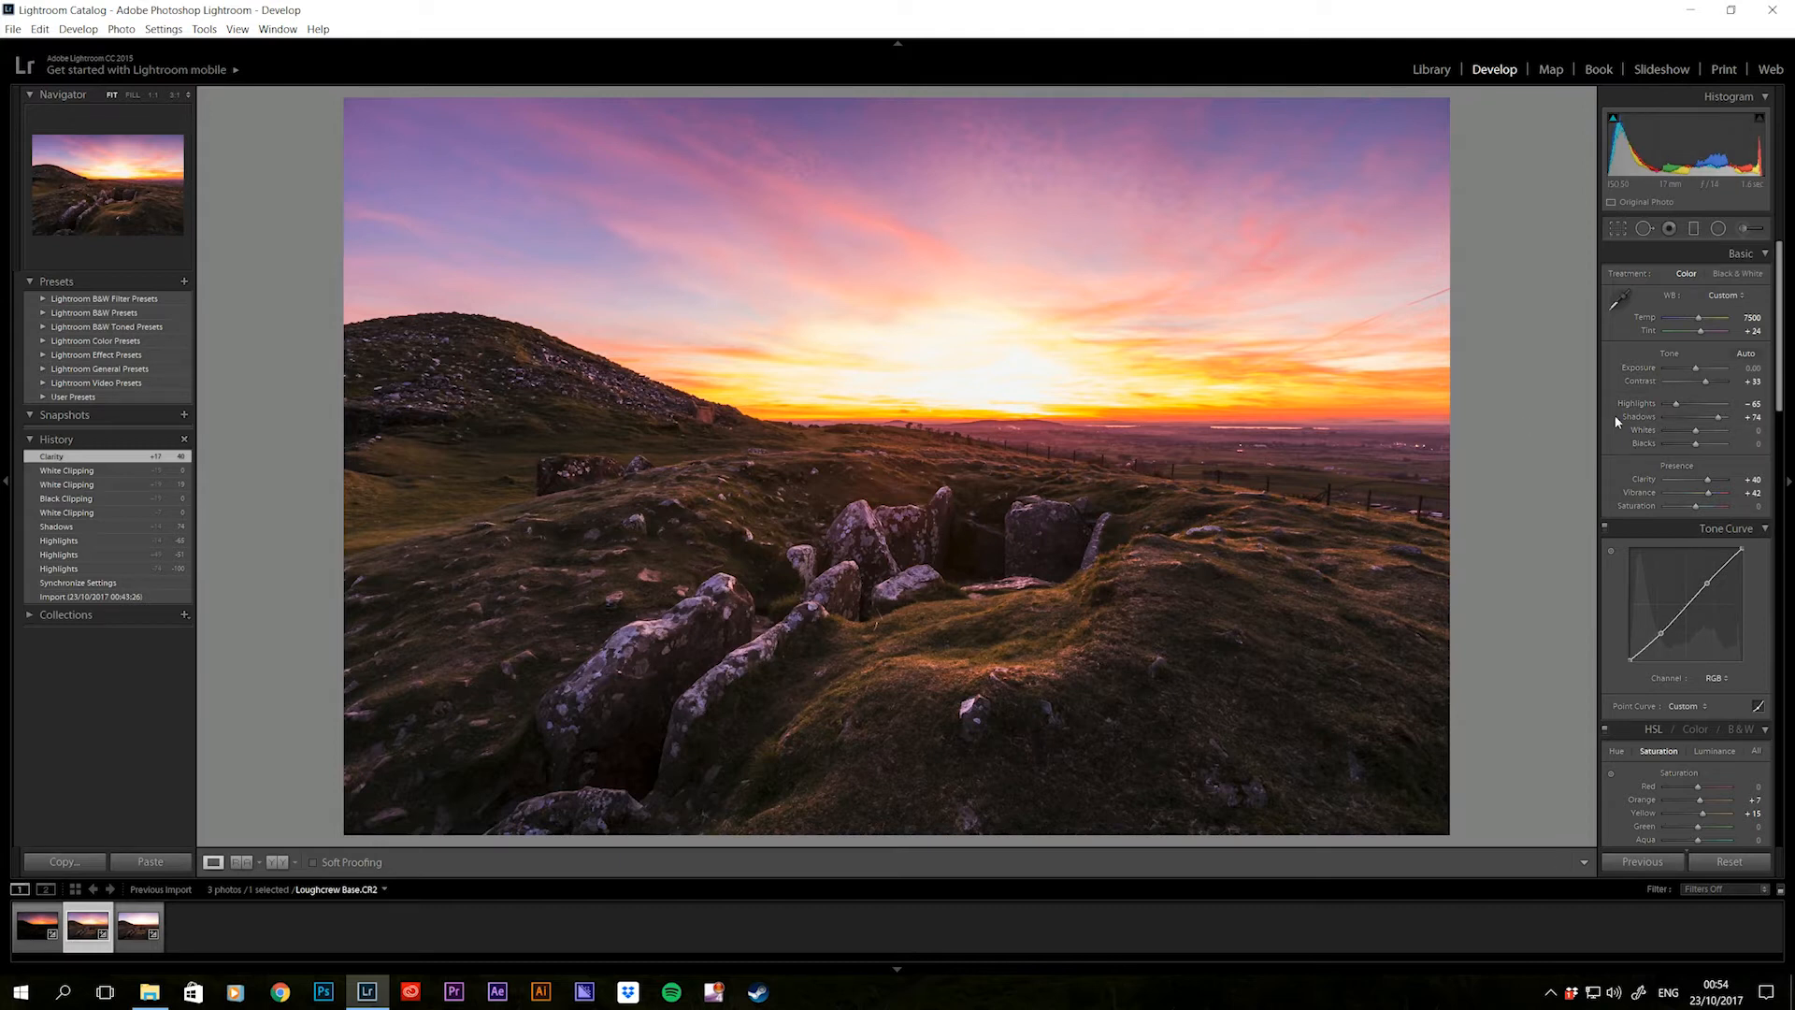
pyautogui.press('alt')
pyautogui.keyDown('alt'); pyautogui.click(1697, 434); pyautogui.keyUp('alt')
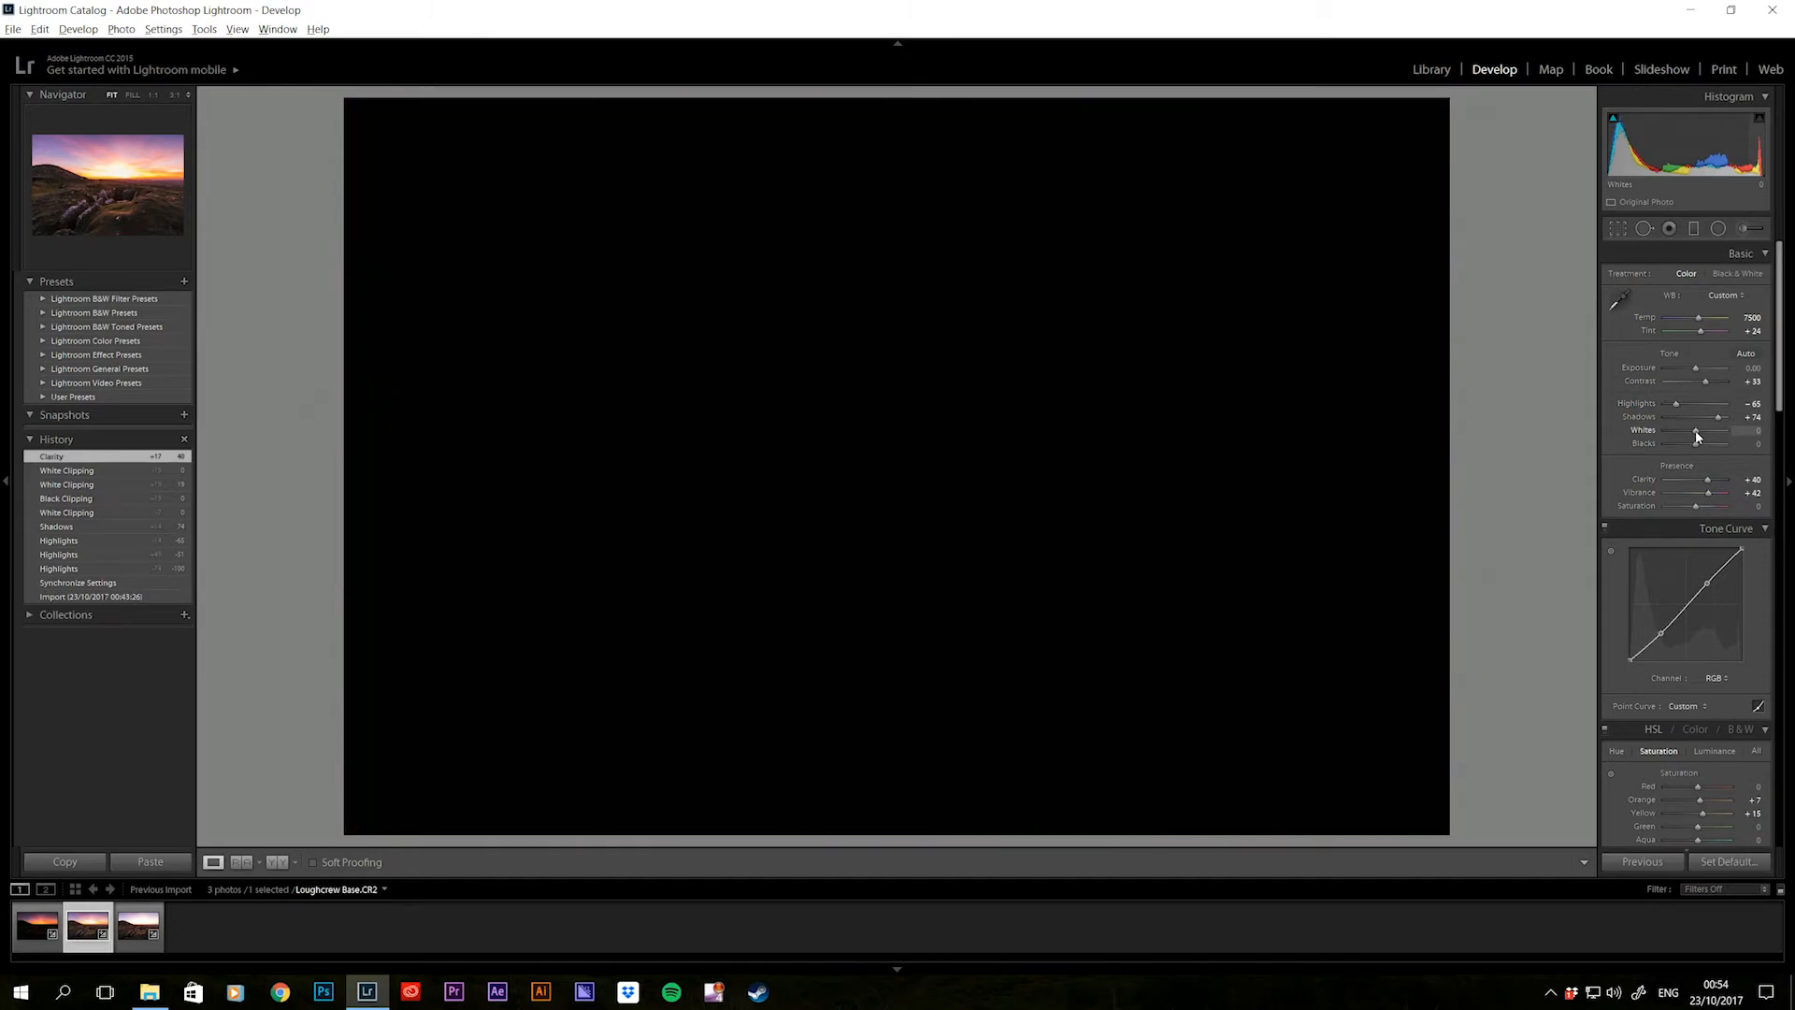
pyautogui.moveTo(1699, 434); pyautogui.dragTo(1700, 434)
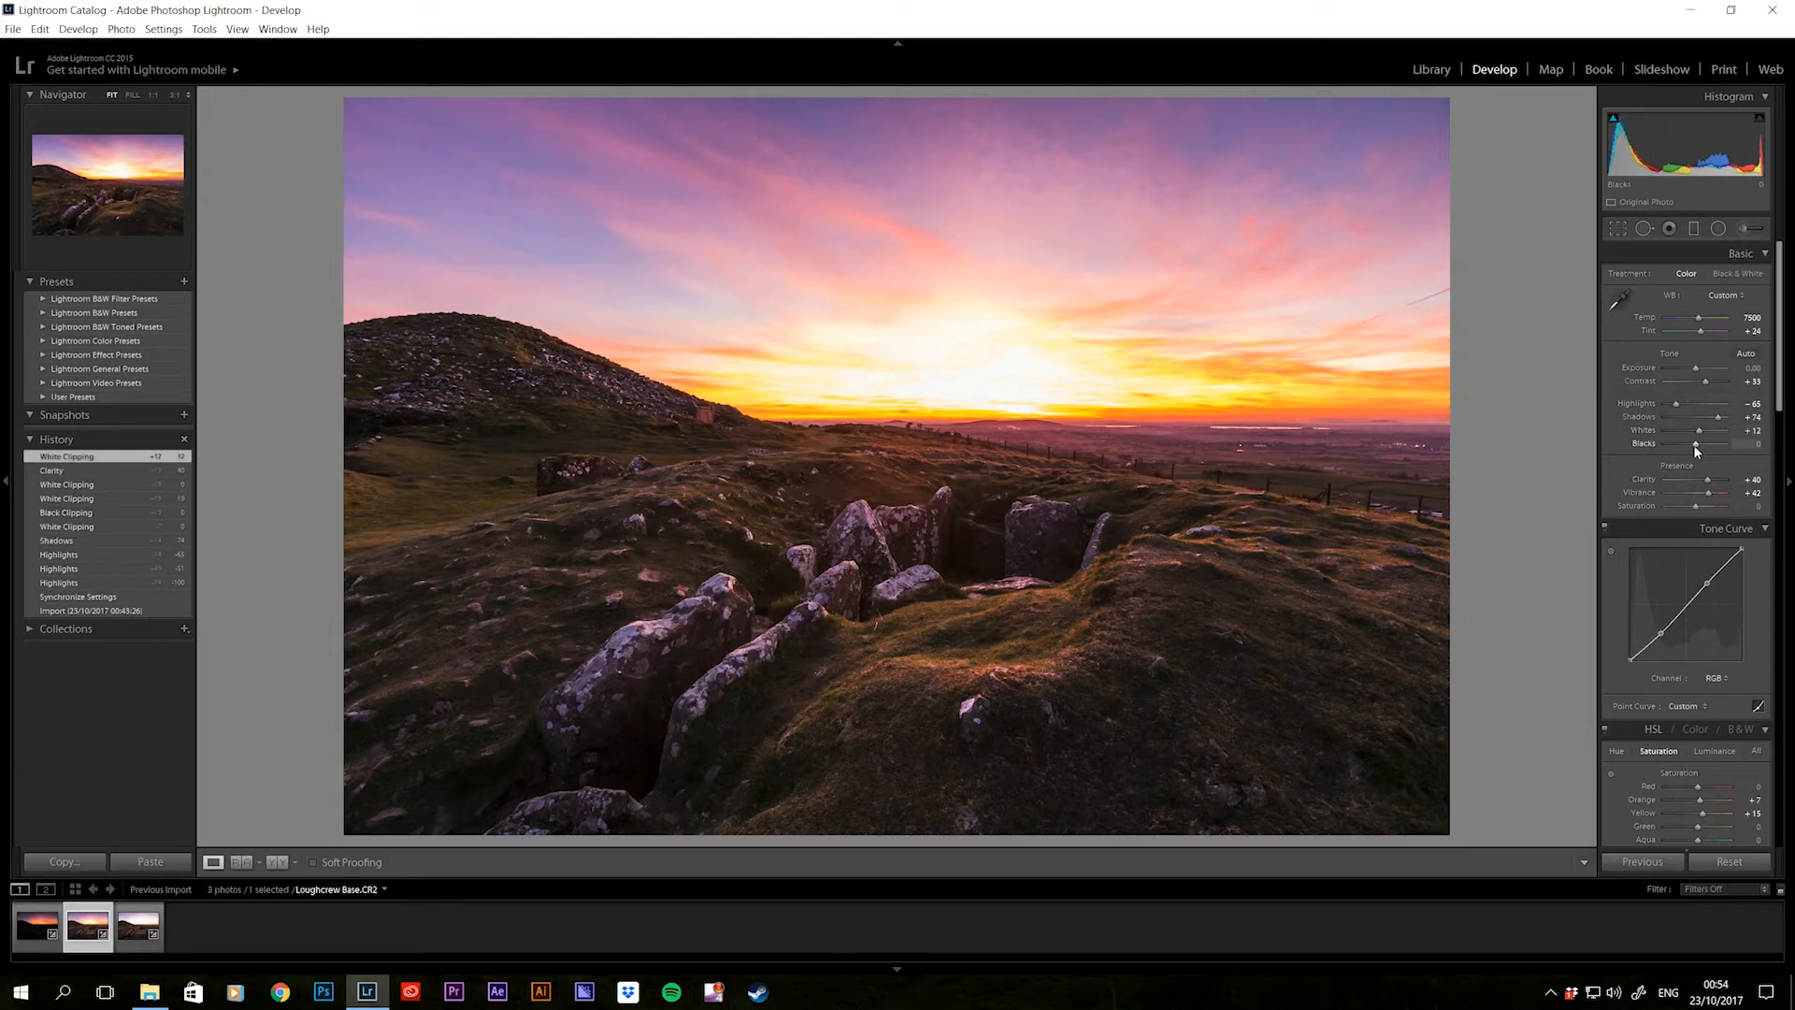
pyautogui.moveTo(1686, 447); pyautogui.dragTo(1690, 444)
pyautogui.press('alt')
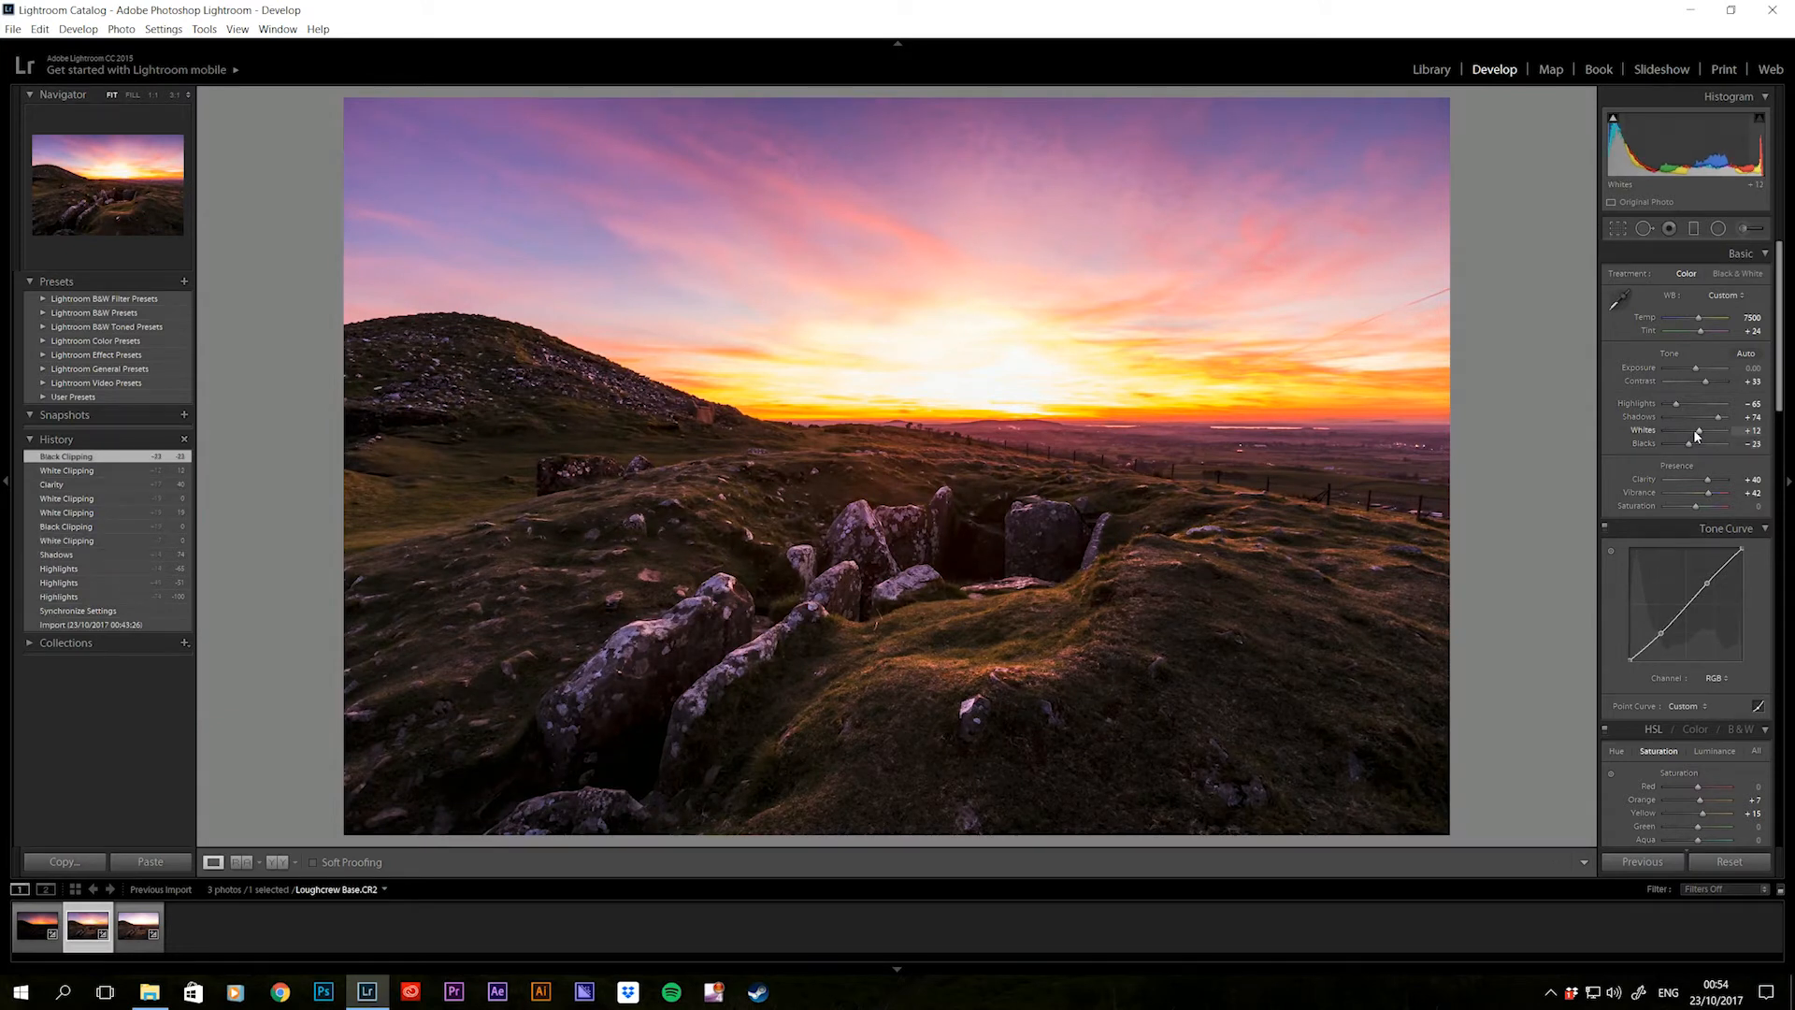
# - Compare Loughcrew Base before and after its develop adjustments several times
pyautogui.press('\\')
pyautogui.press('\\')
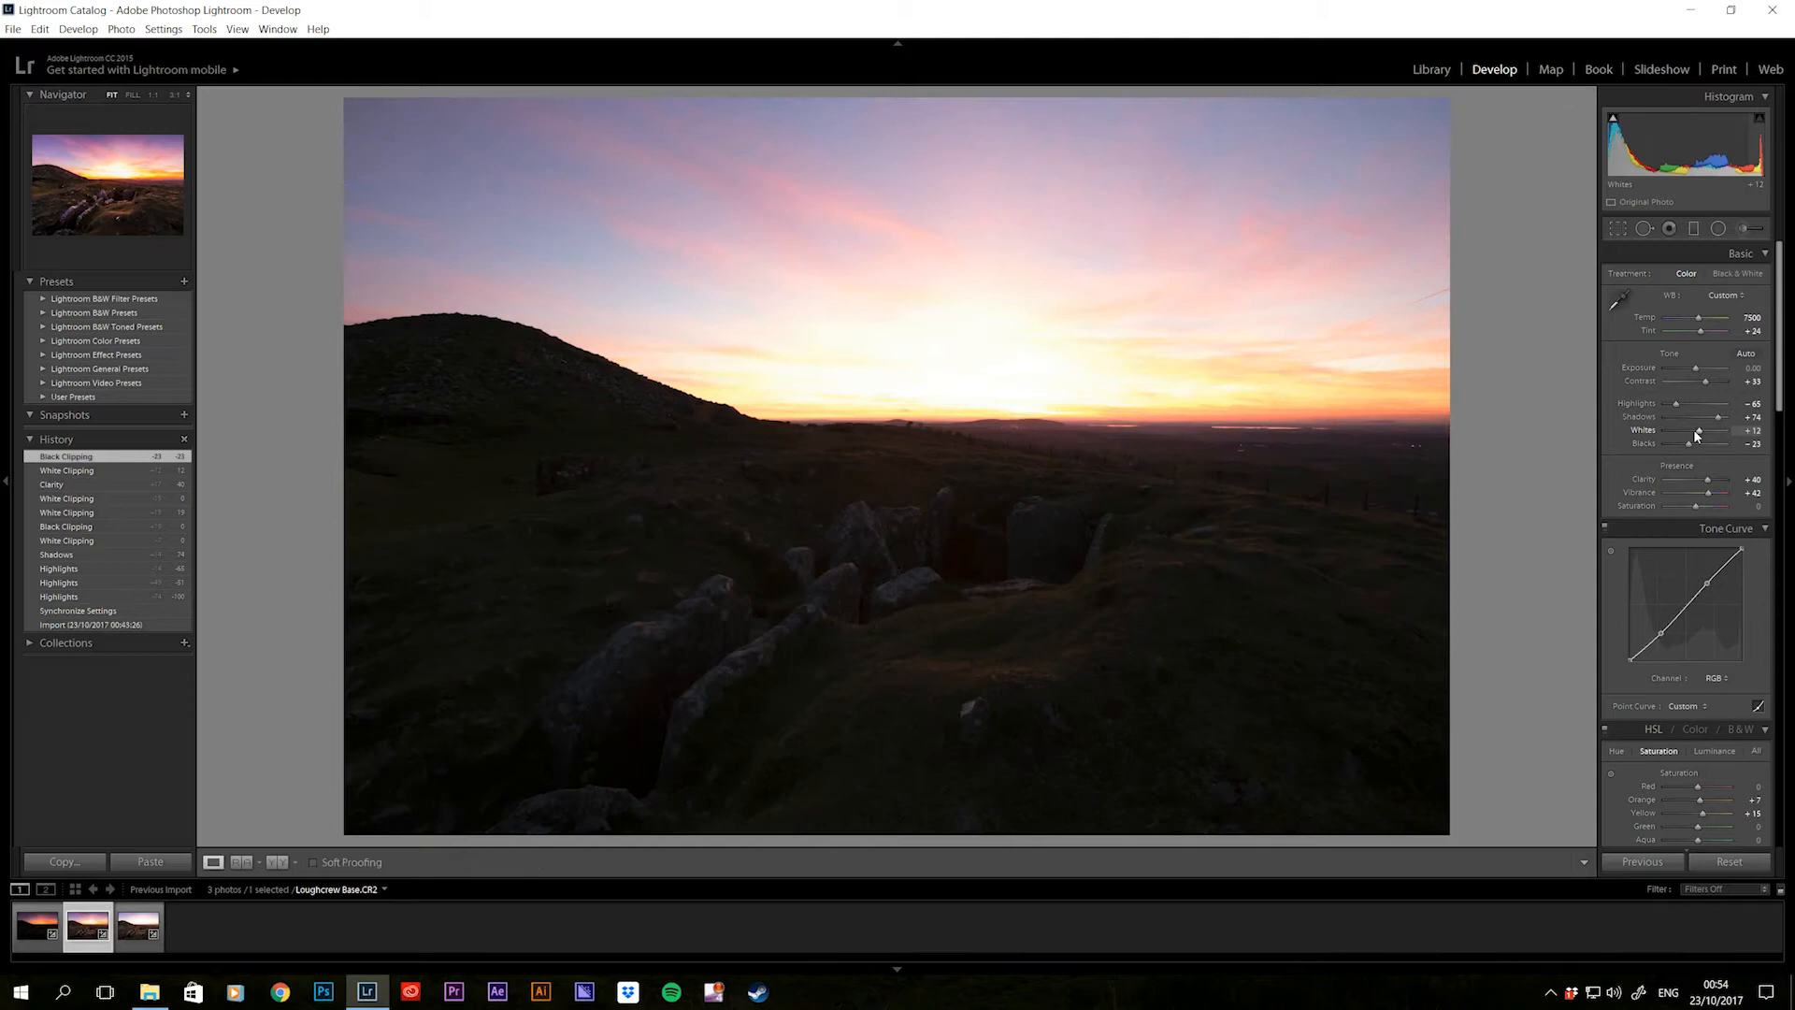
pyautogui.press('\\')
pyautogui.press('\\')
pyautogui.press('\\')
pyautogui.press('\\')
pyautogui.press('\\')
pyautogui.press('\\')
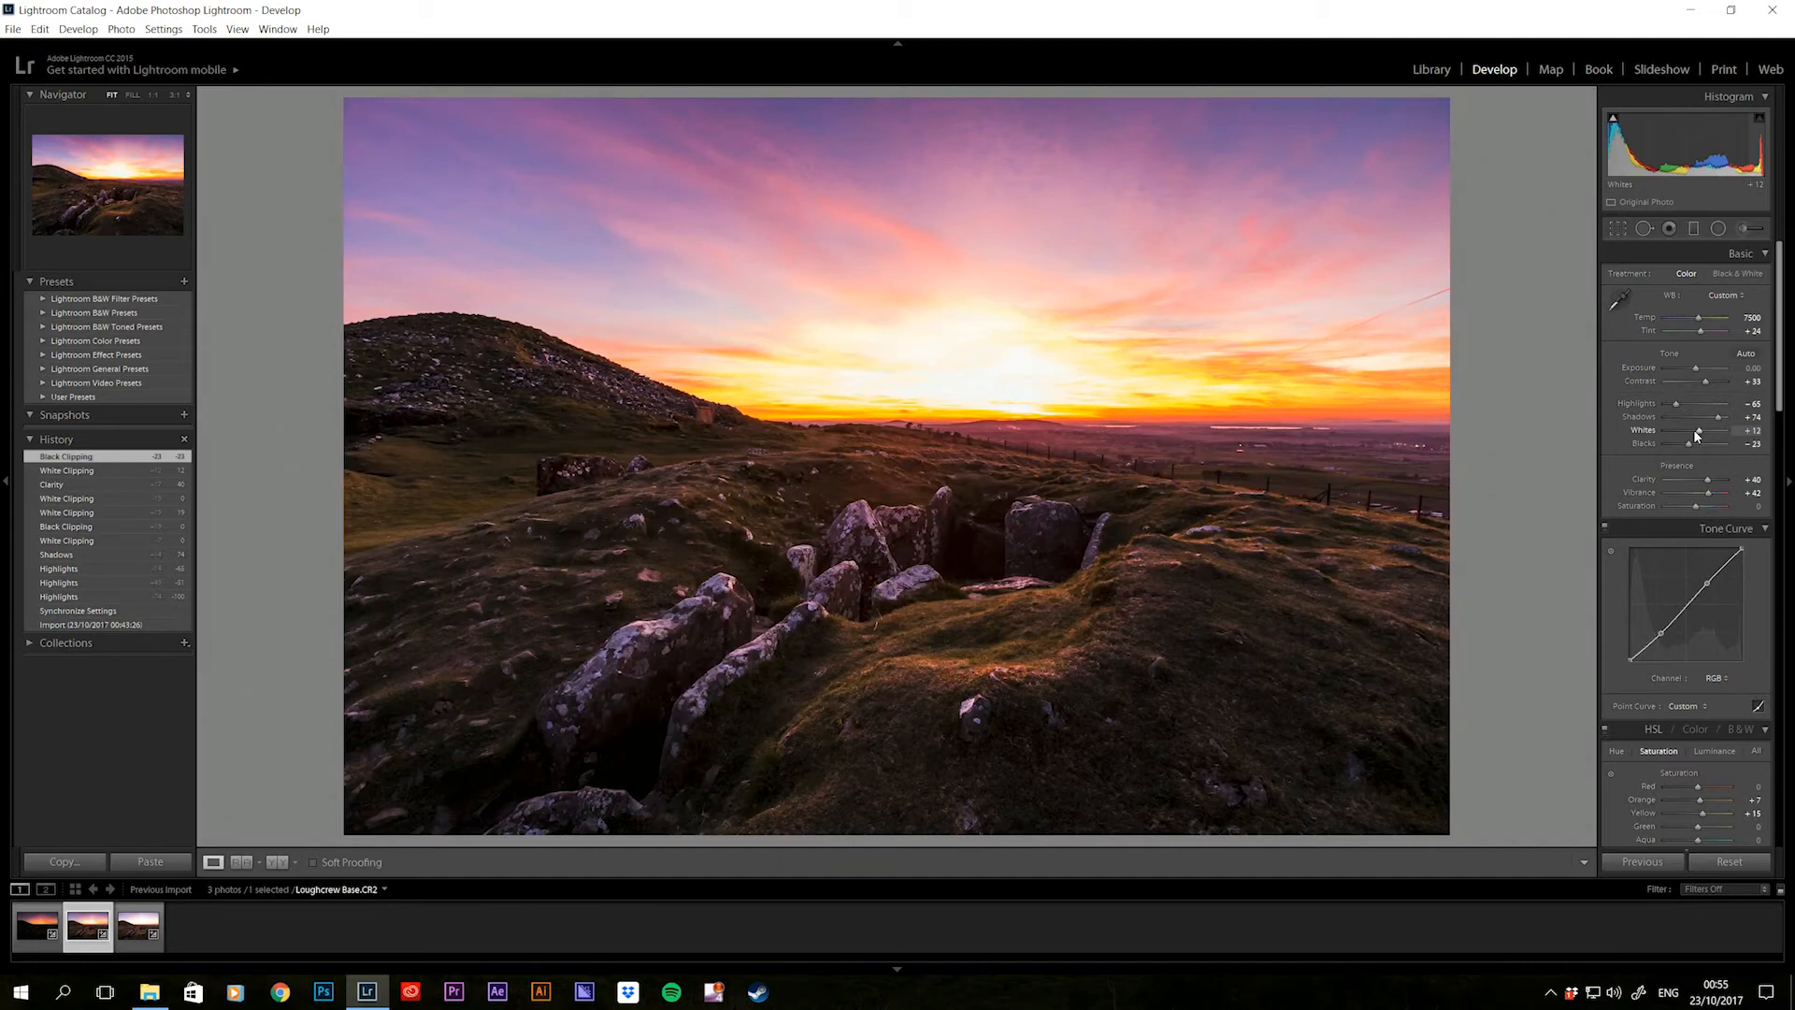
pyautogui.press('\\')
pyautogui.press('\\')
# - In Loughcrew Highlights, set Highlights to -84, Shadows to +81, Whites to +19 and Blacks to -21
pyautogui.click(131, 935)
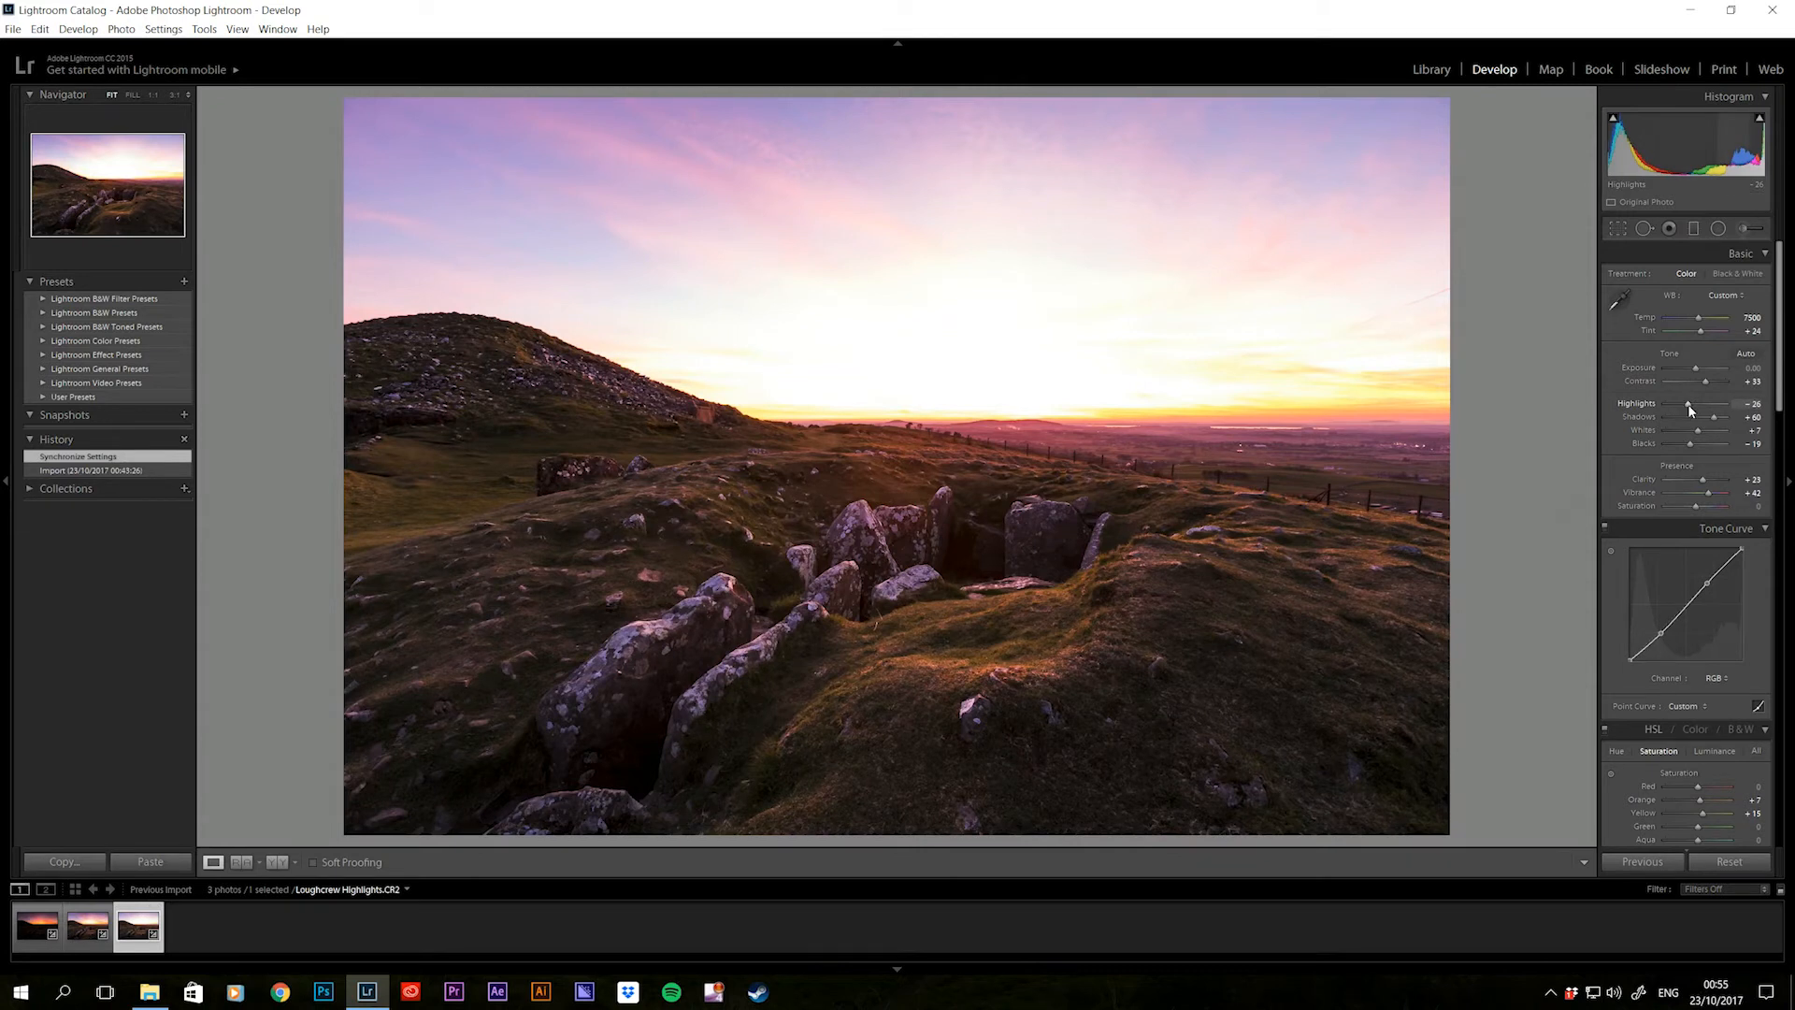
pyautogui.moveTo(1688, 407)
pyautogui.mouseDown()
pyautogui.moveTo(1660, 409)
pyautogui.moveTo(1719, 418)
pyautogui.mouseUp()
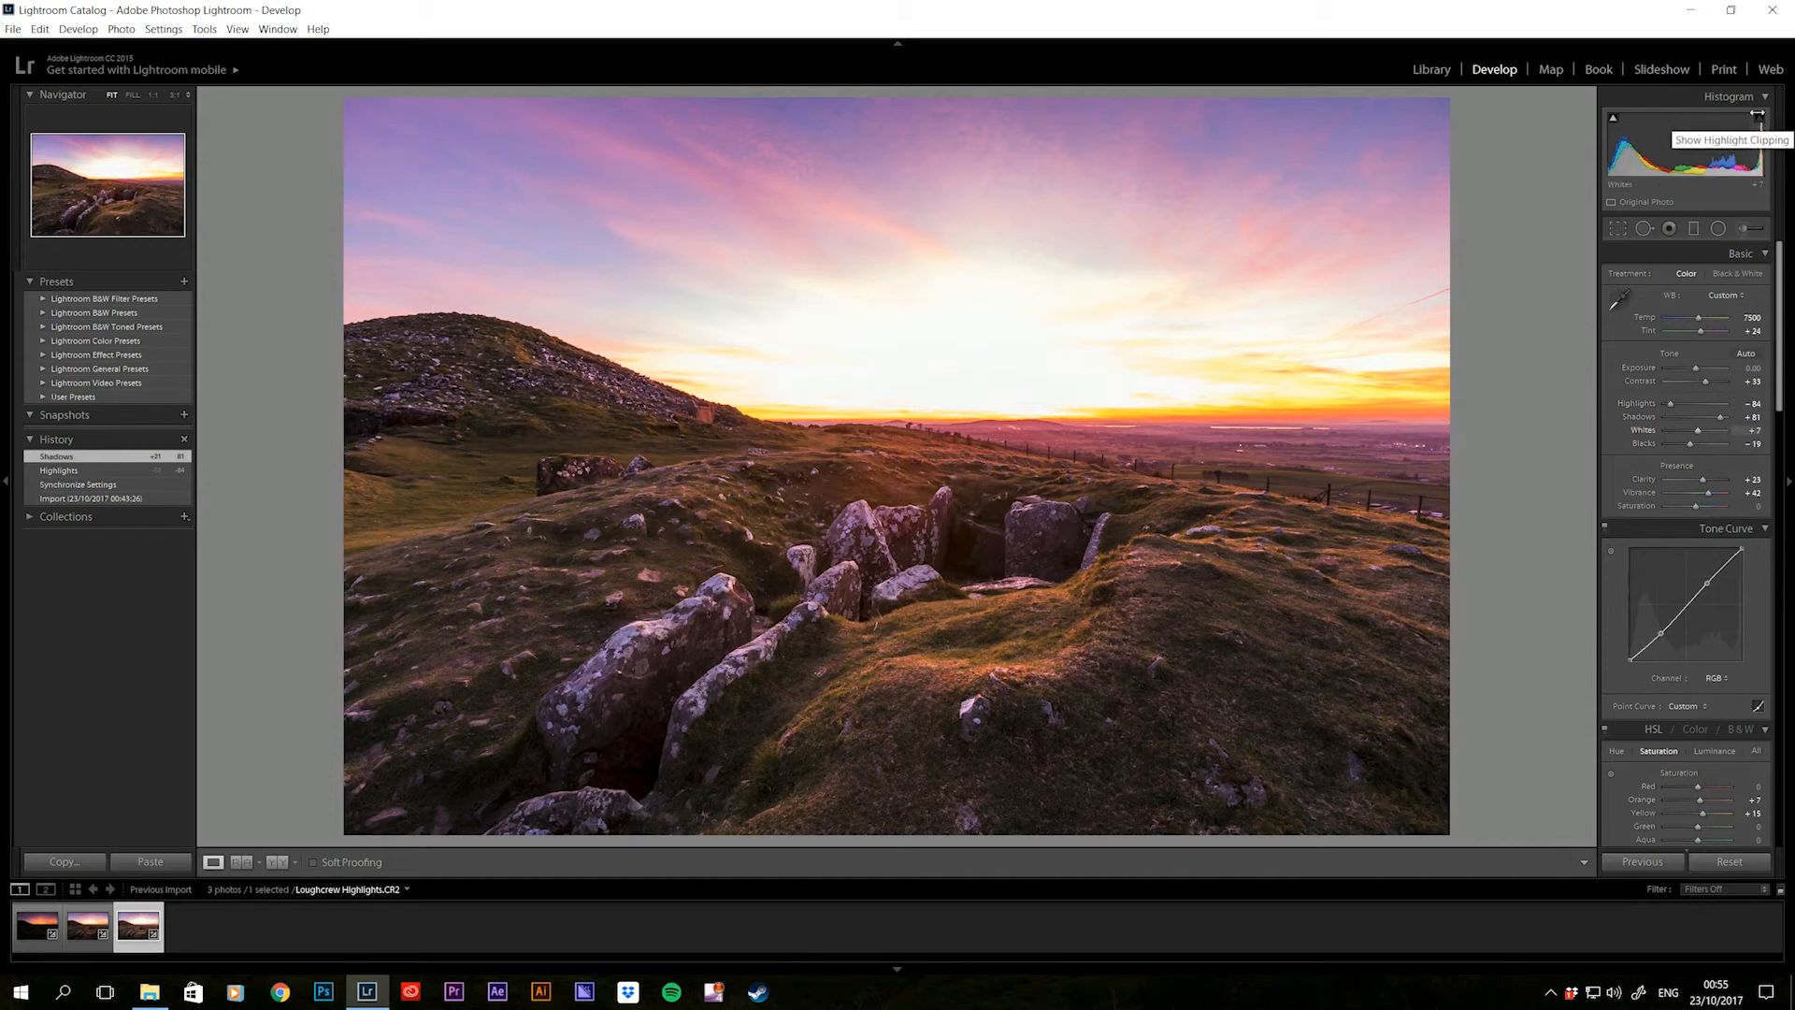
pyautogui.moveTo(1700, 431); pyautogui.dragTo(1703, 432)
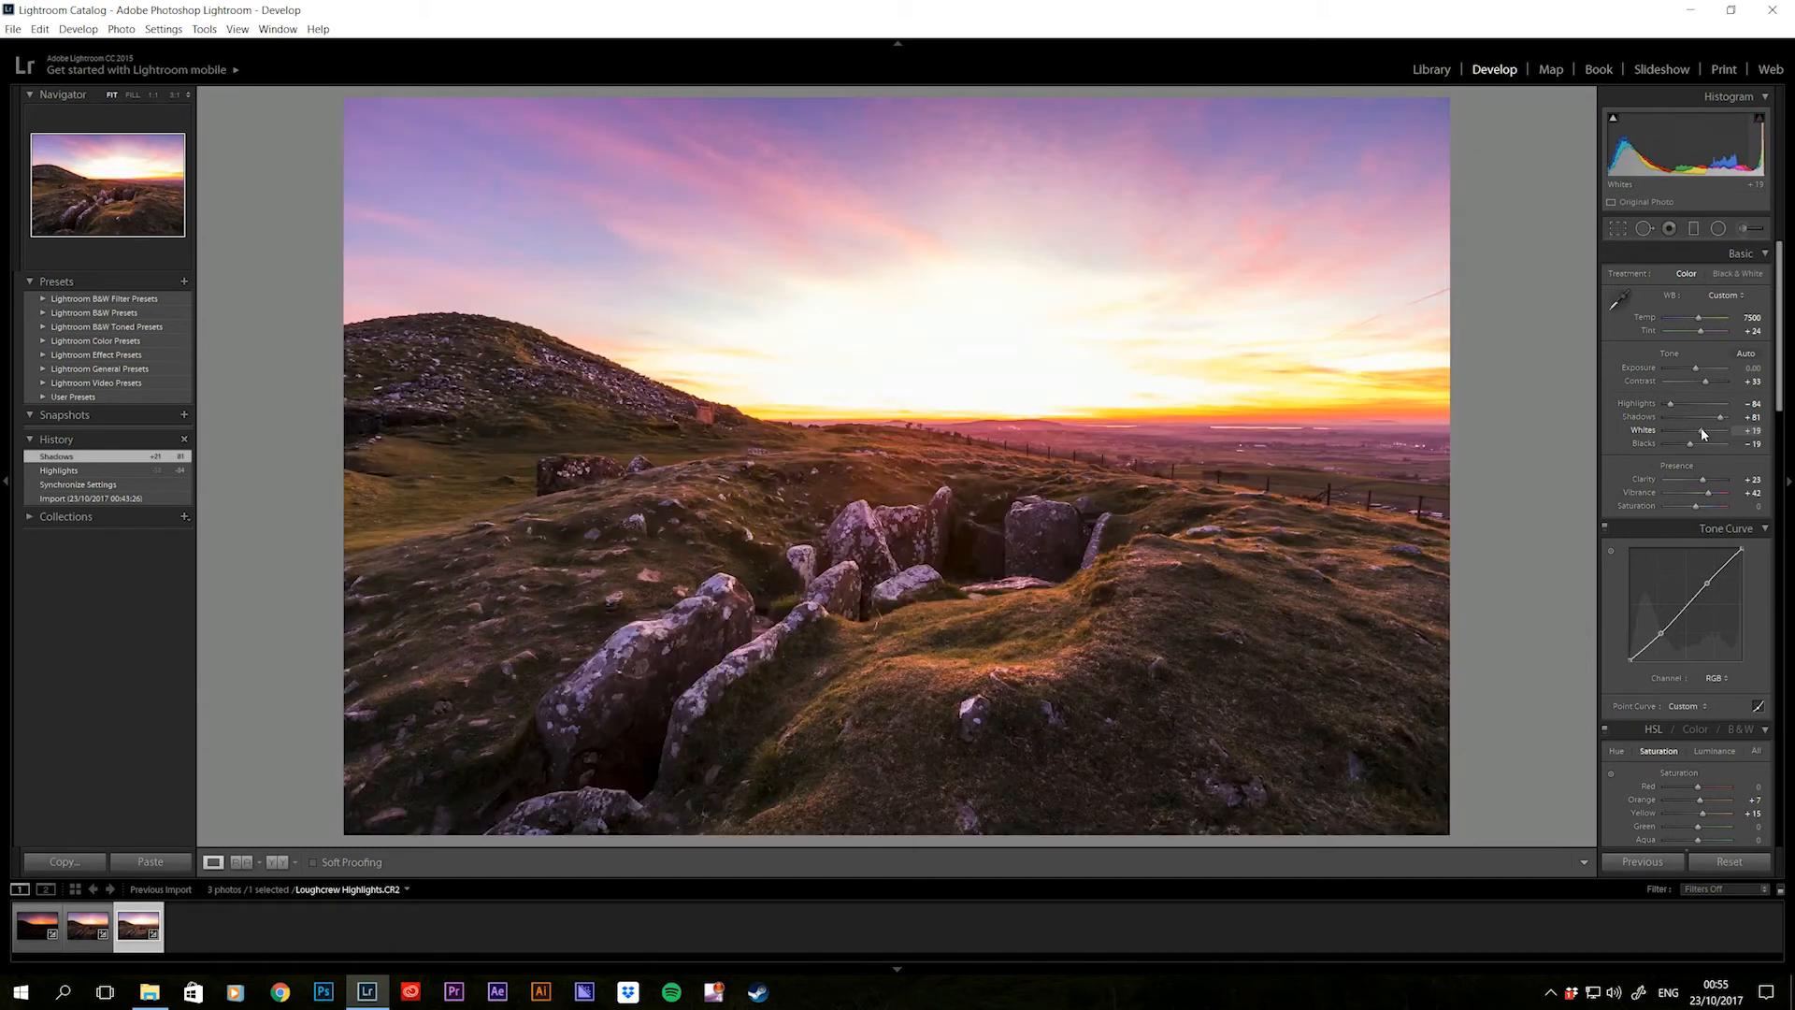
pyautogui.moveTo(1689, 444); pyautogui.dragTo(1689, 442)
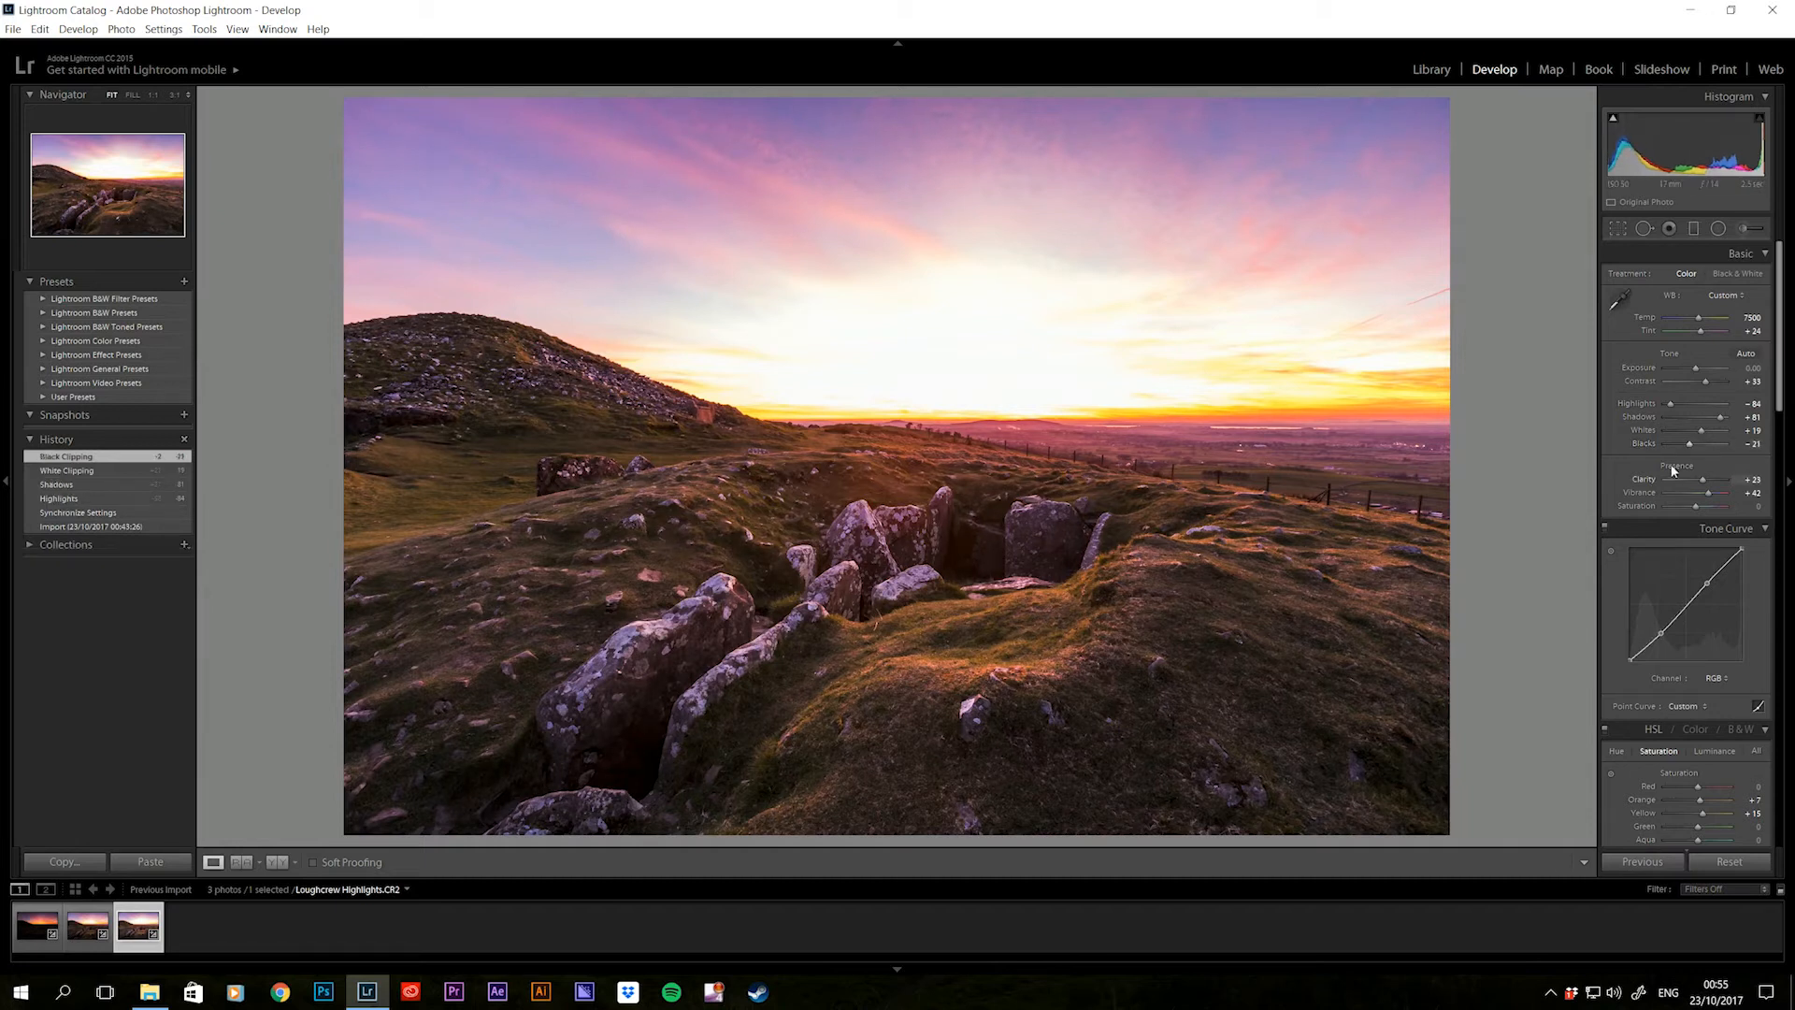
# - Set the Clarity of Loughcrew Highlights to +40
pyautogui.click(1750, 478)
pyautogui.write('40')
pyautogui.press('Return')
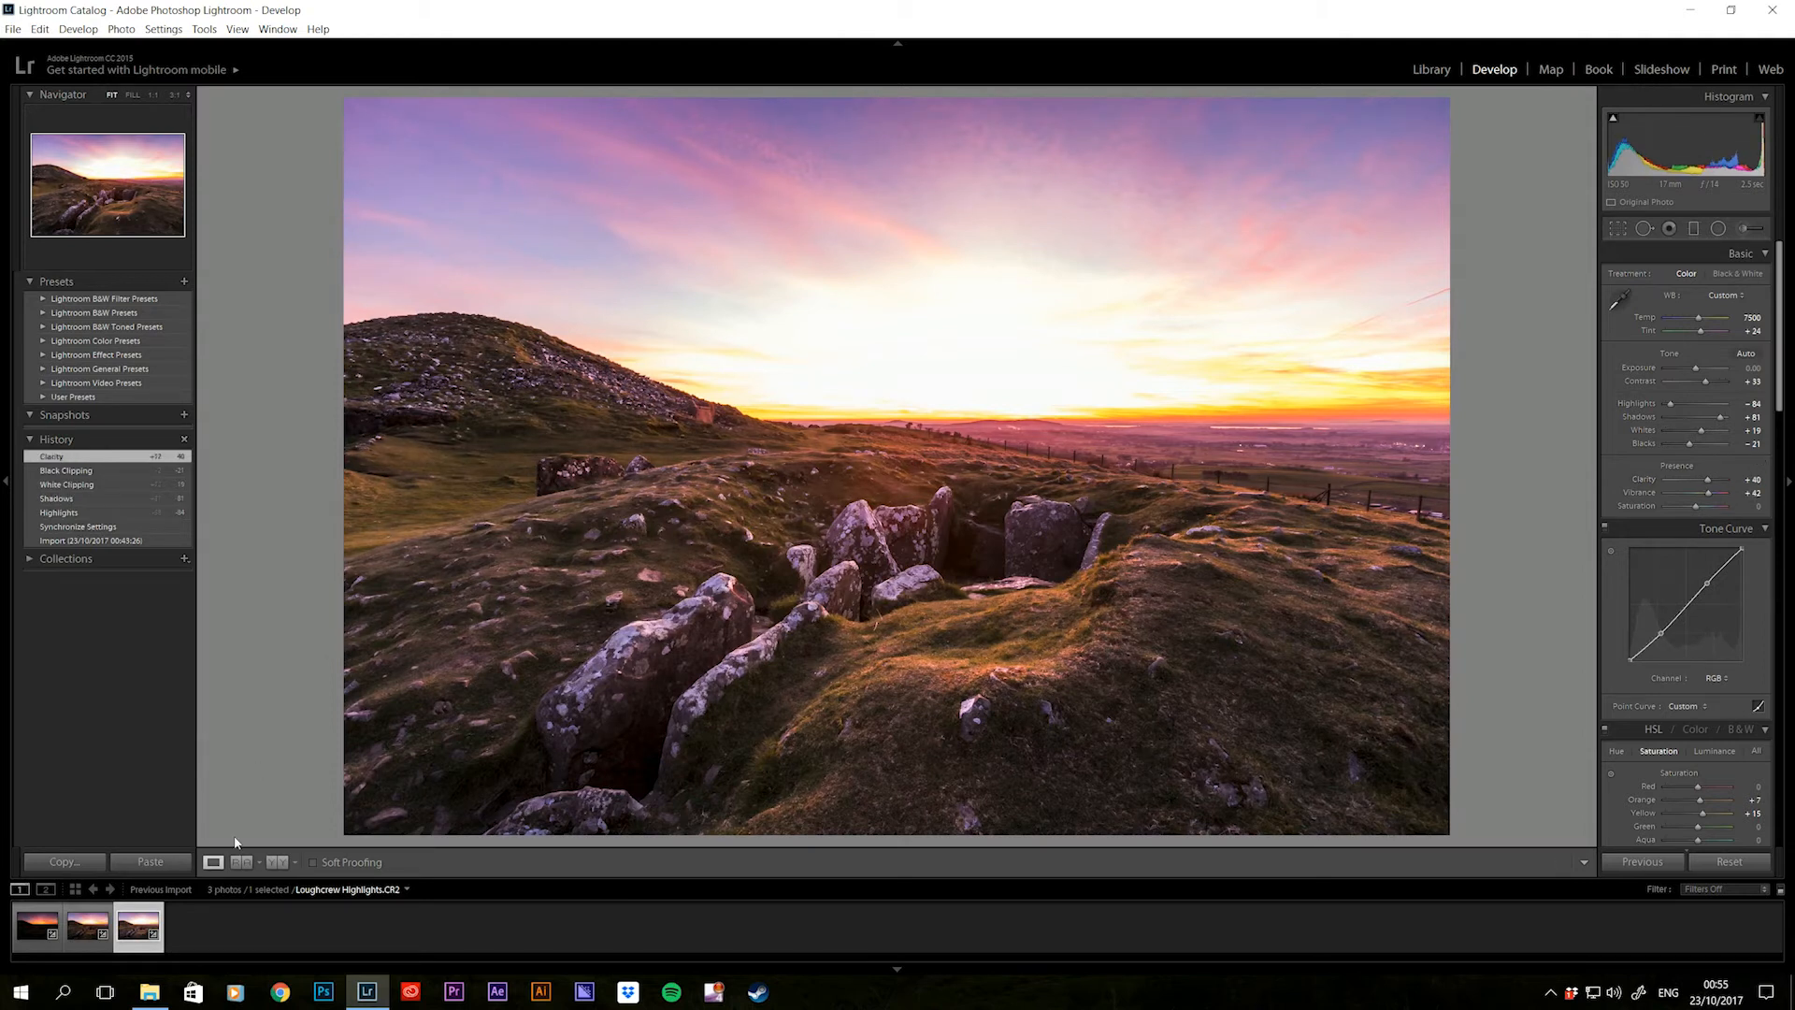
# - Compare the developed Loughcrew Shadows, Base and Highlights exposures with one another
pyautogui.click(97, 918)
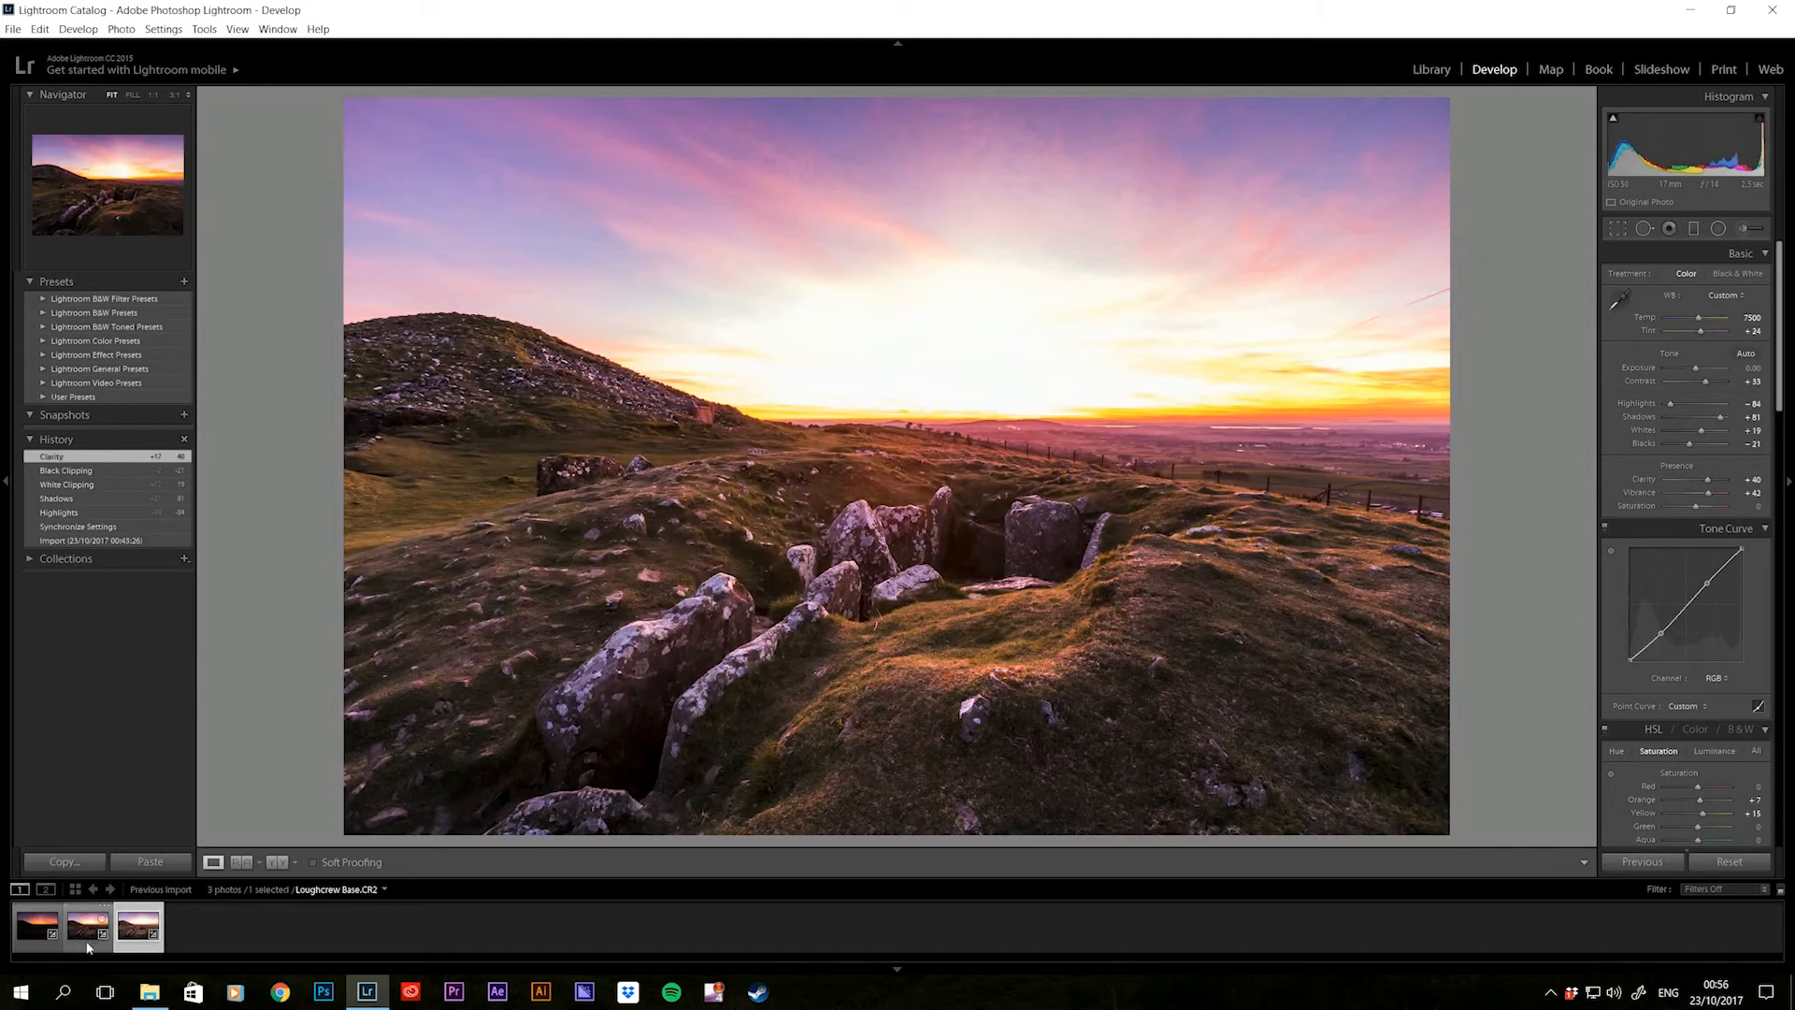
pyautogui.click(91, 940)
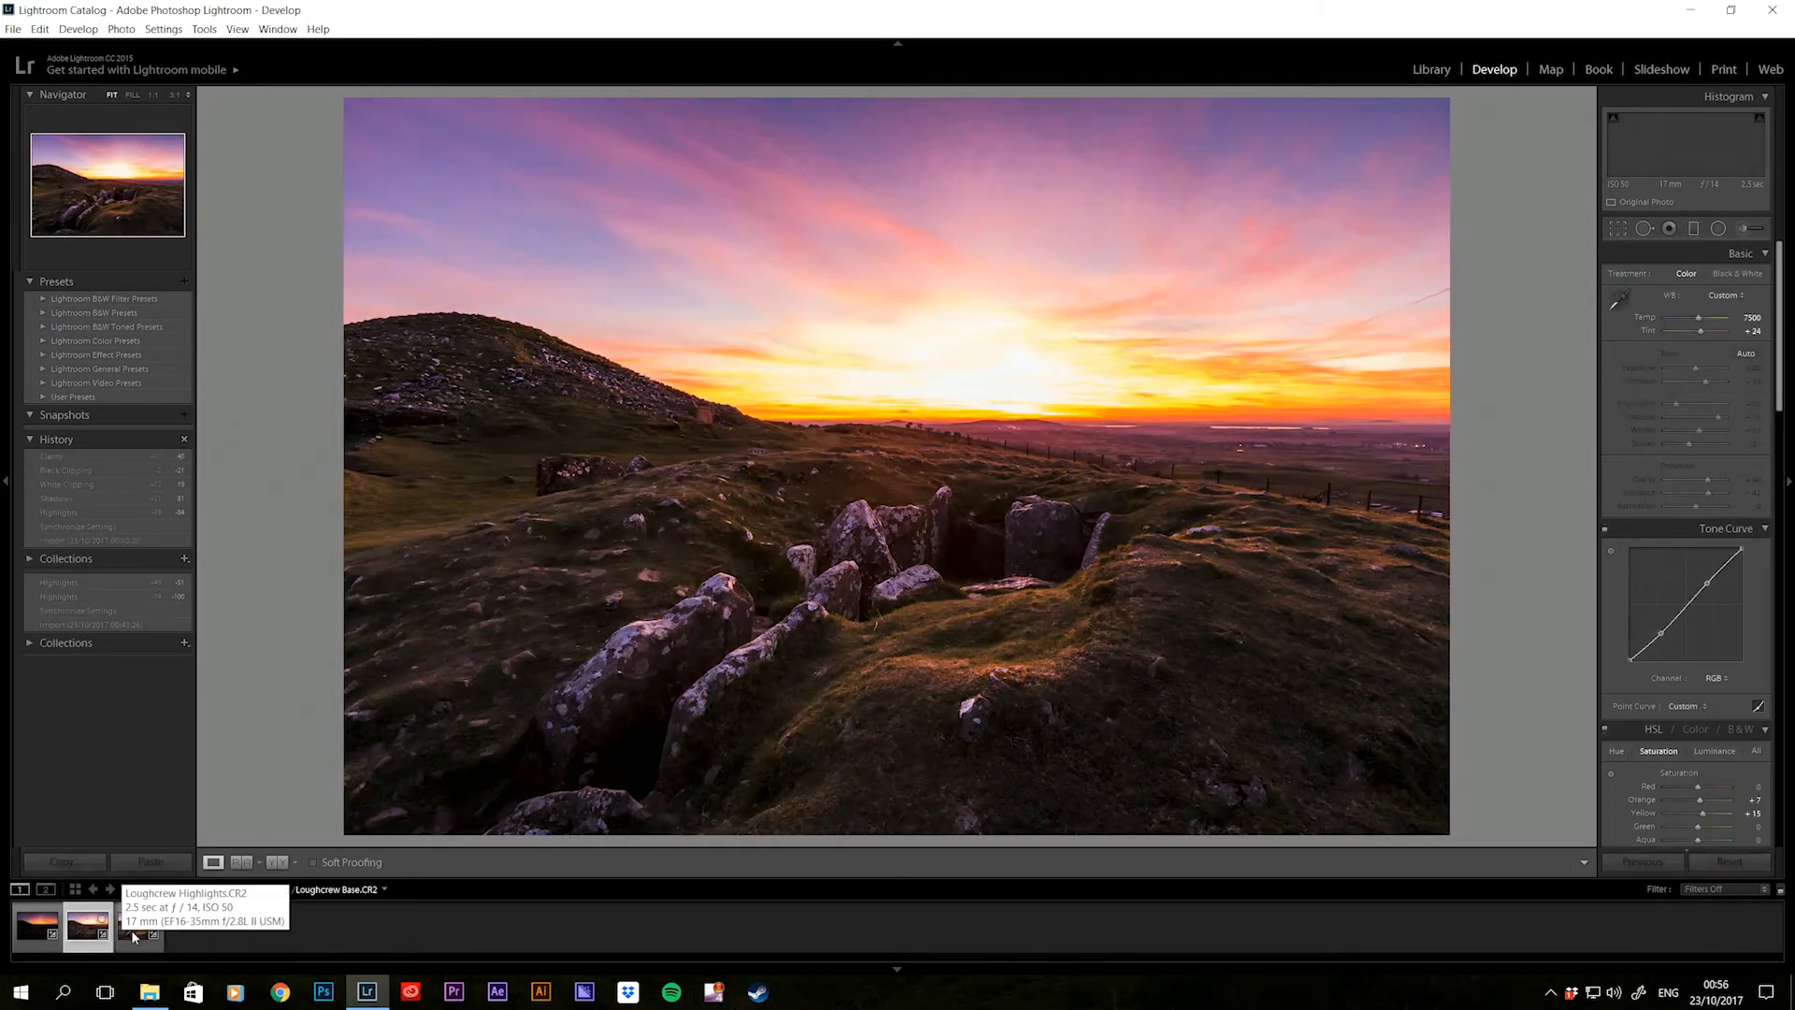
pyautogui.click(134, 940)
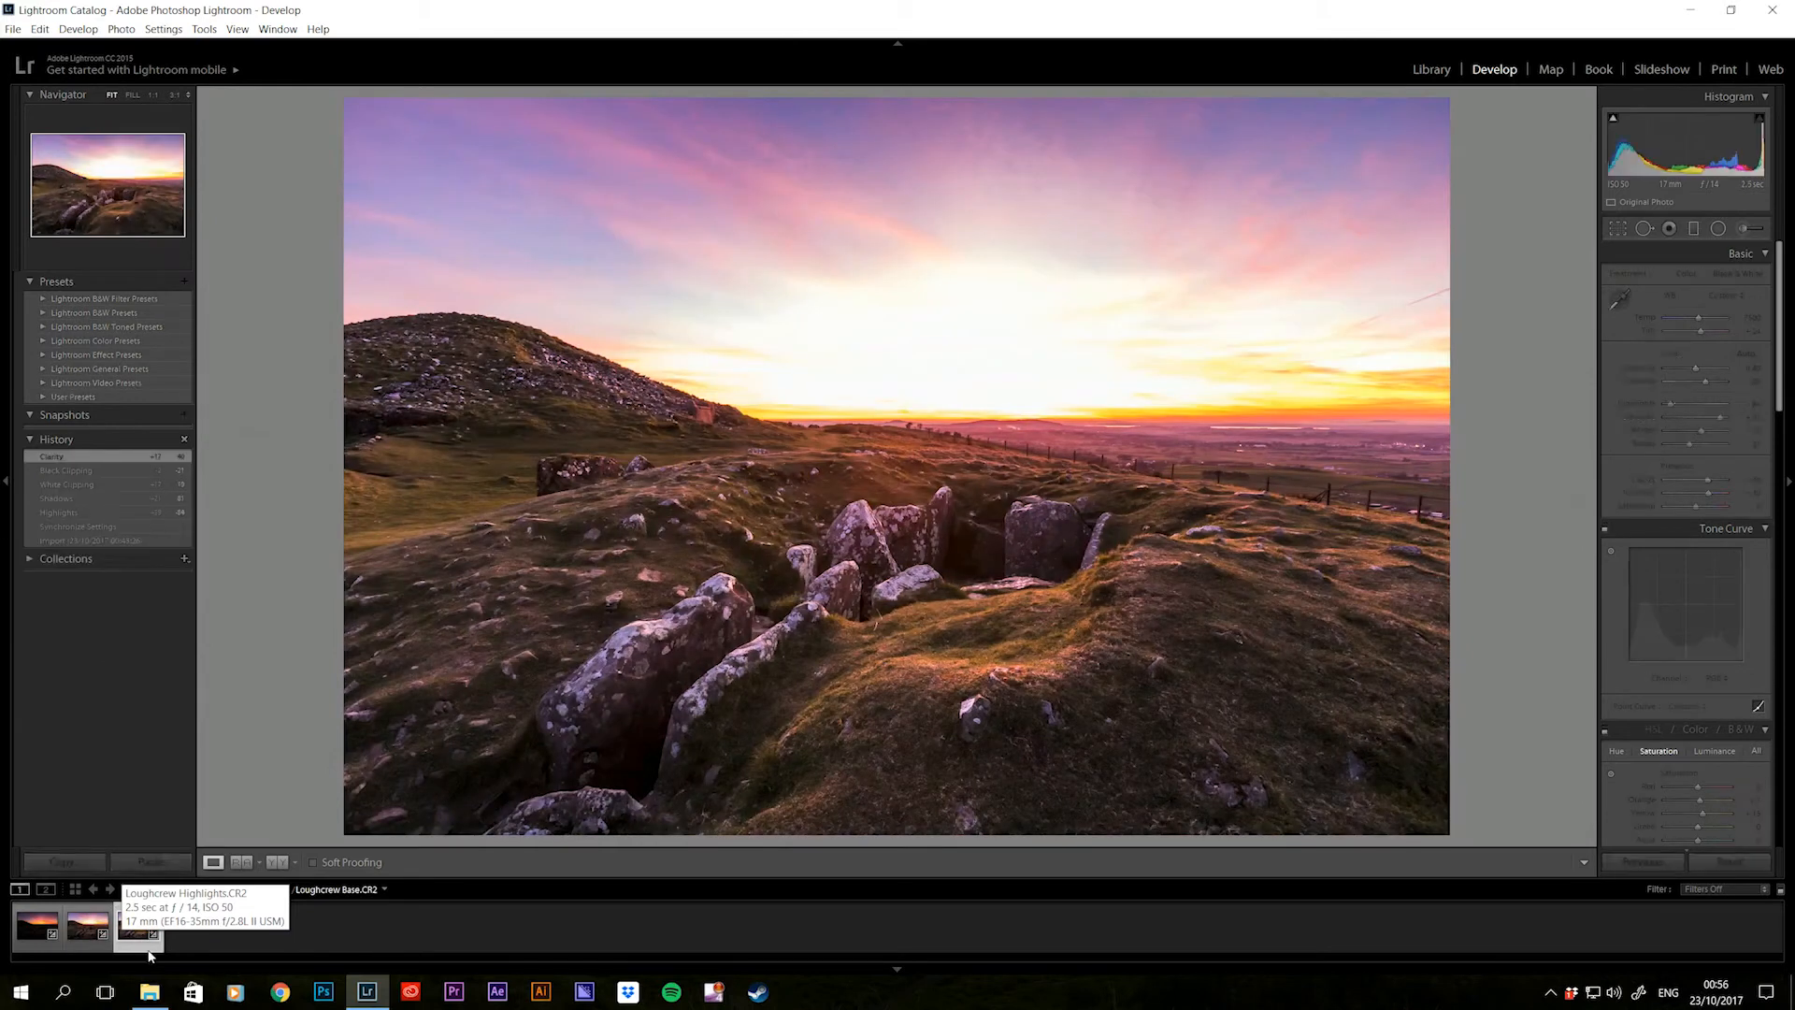
pyautogui.click(43, 944)
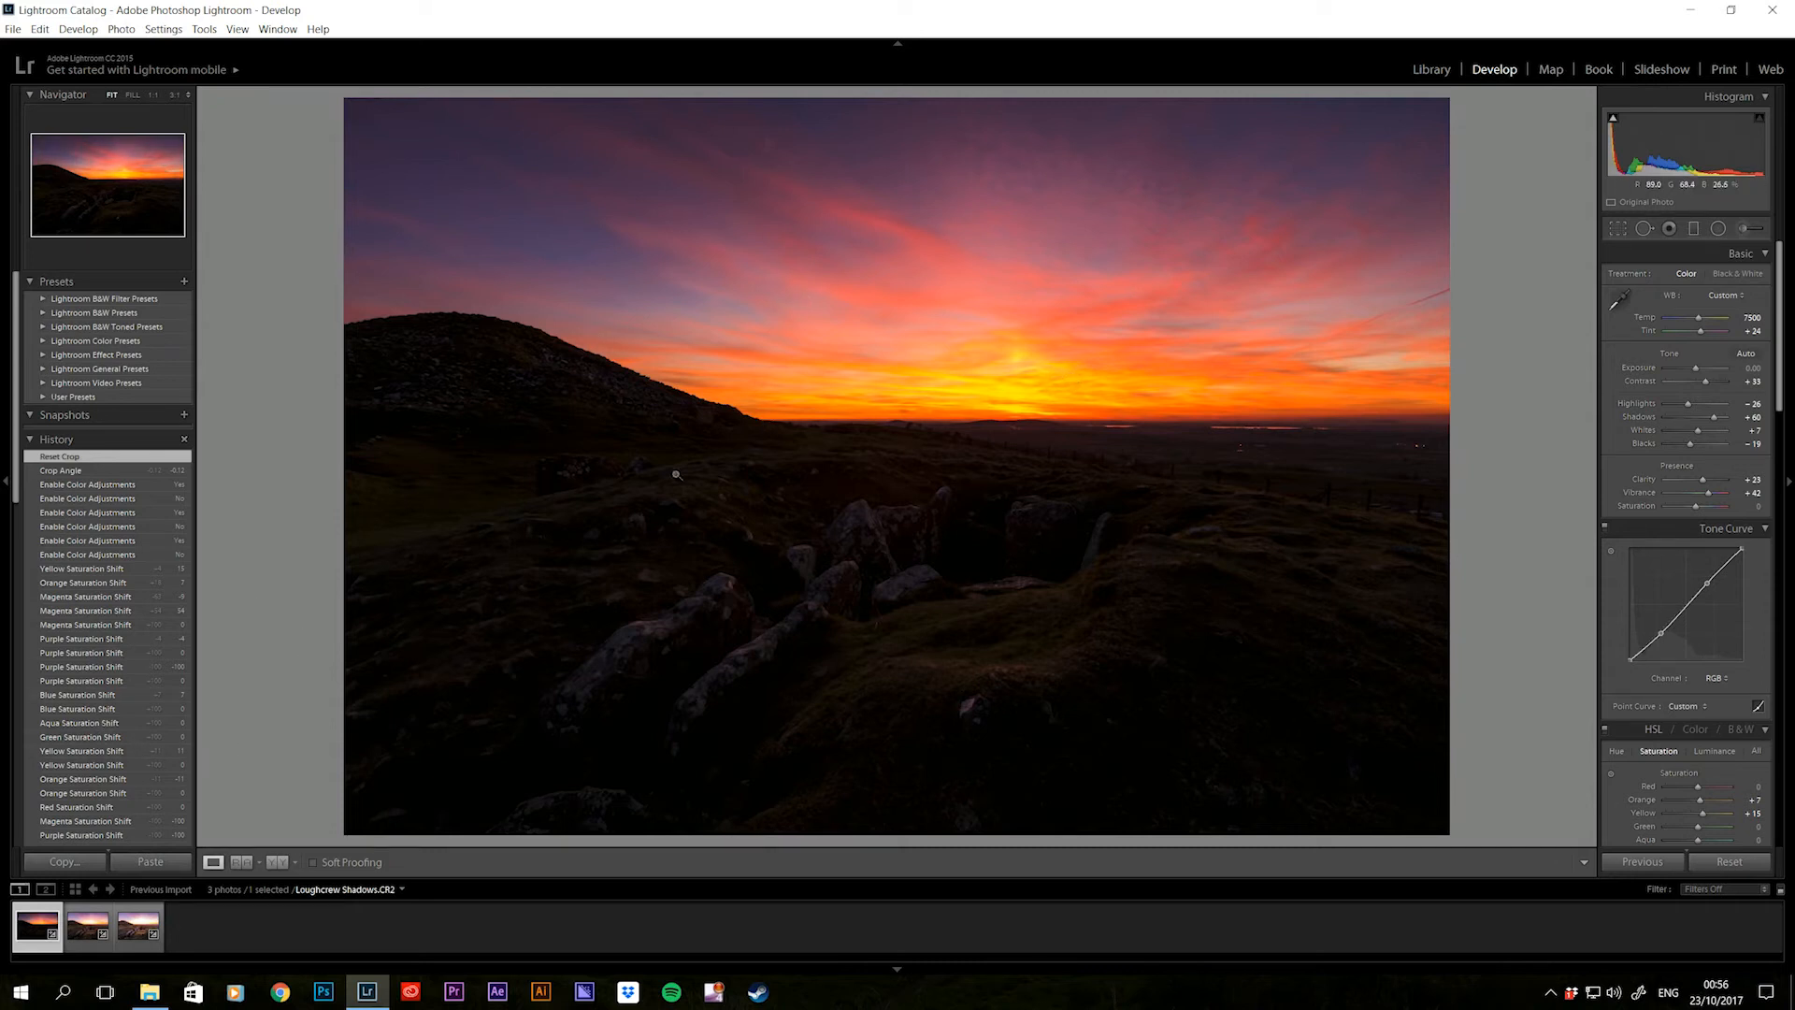
pyautogui.click(88, 926)
pyautogui.click(138, 925)
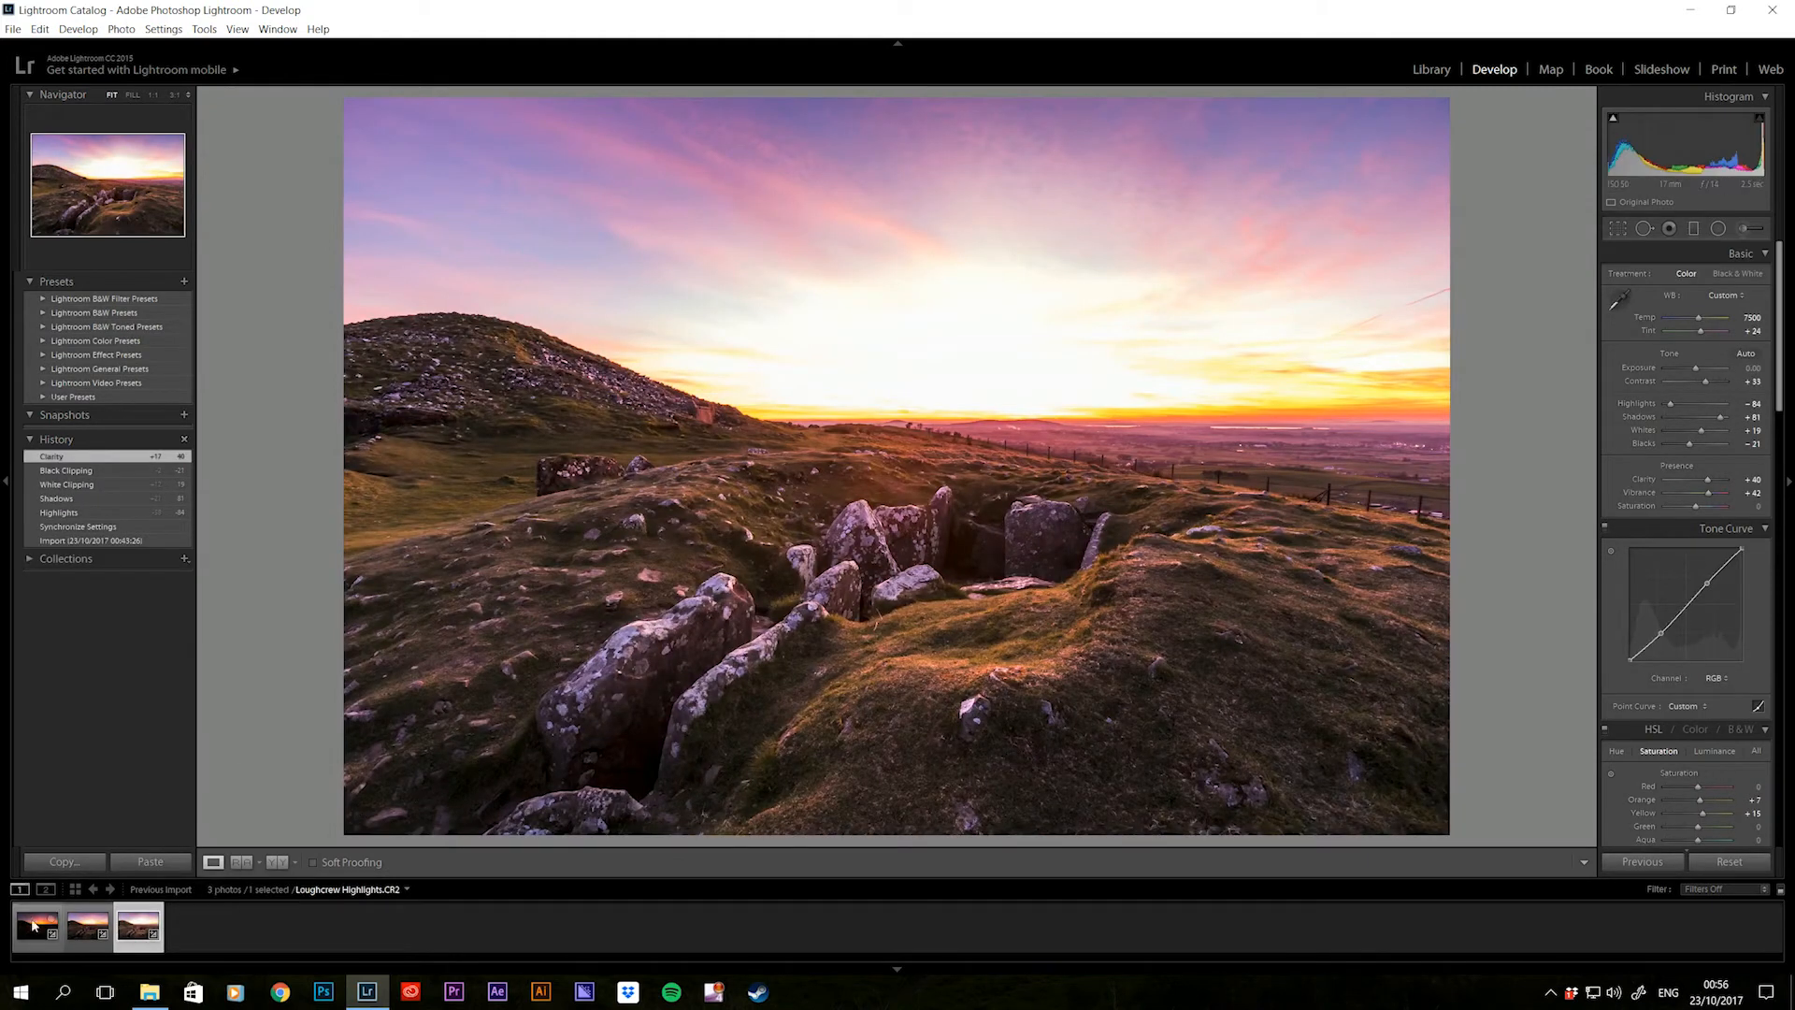
# - Select all three Loughcrew exposures and open them as layers in Photoshop, despite the Camera Raw compatibility warning
pyautogui.hotkey('ctrl', 'a')
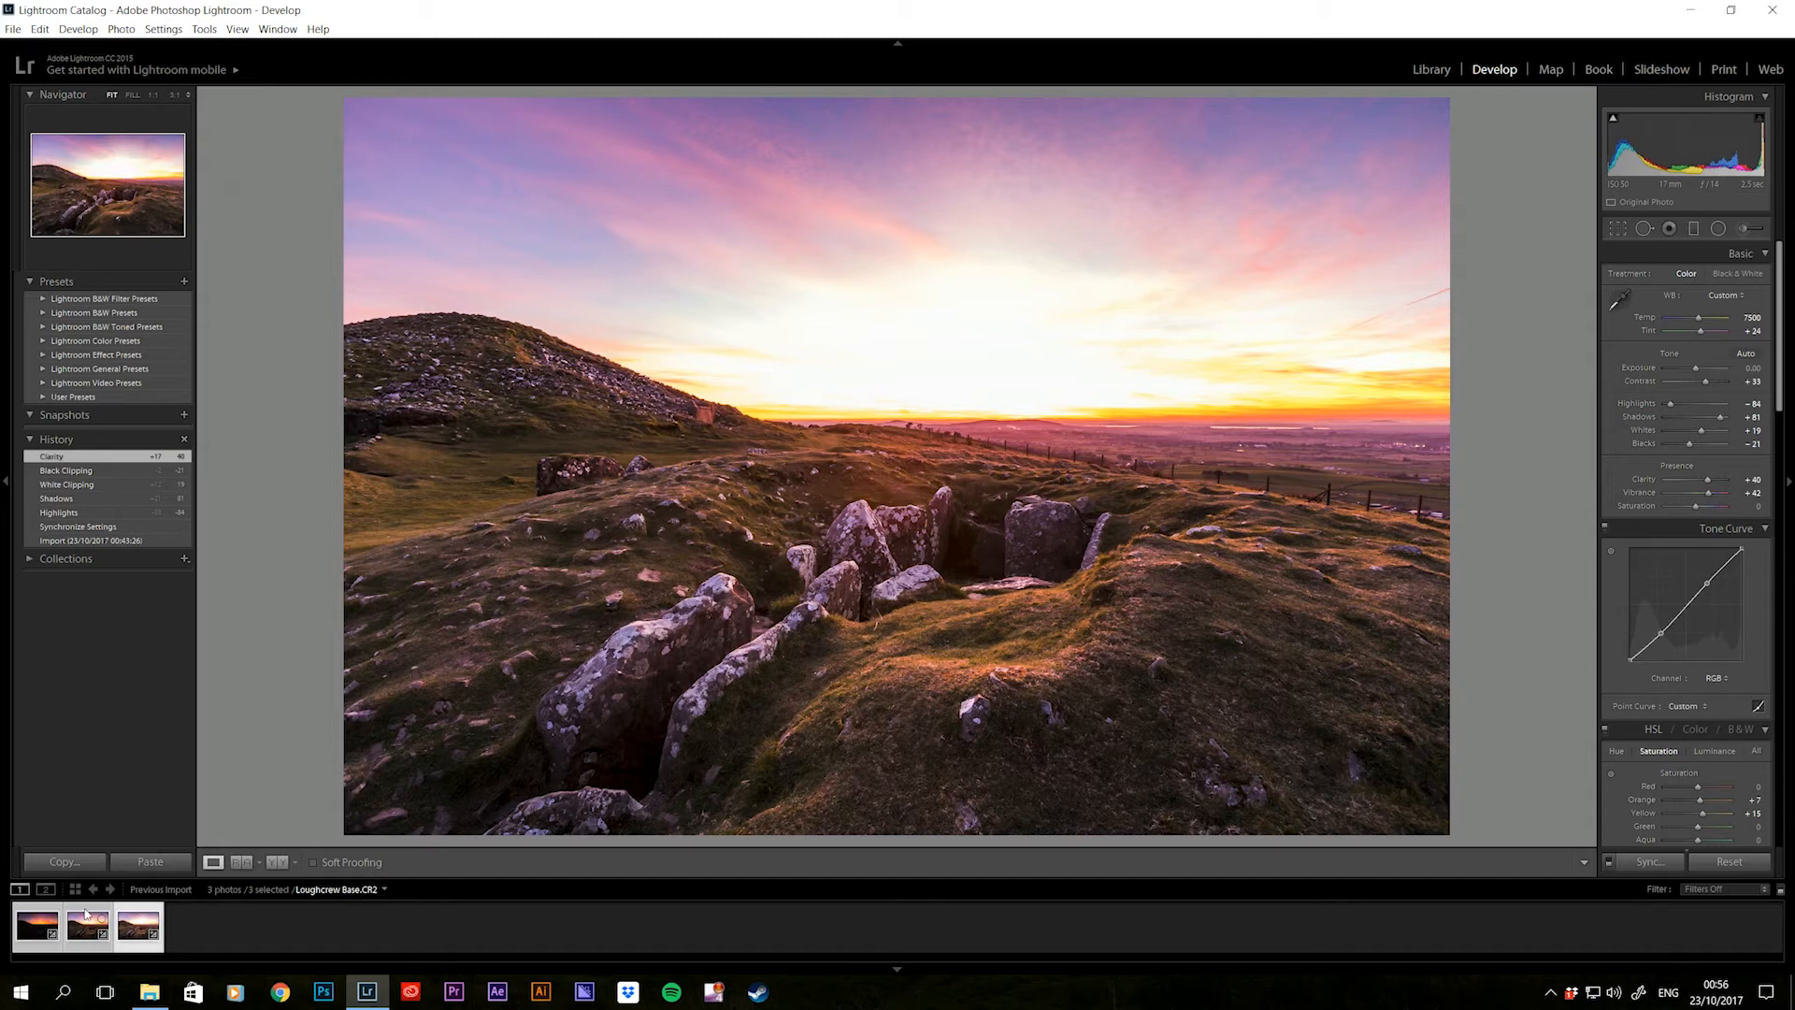
pyautogui.rightClick(79, 938)
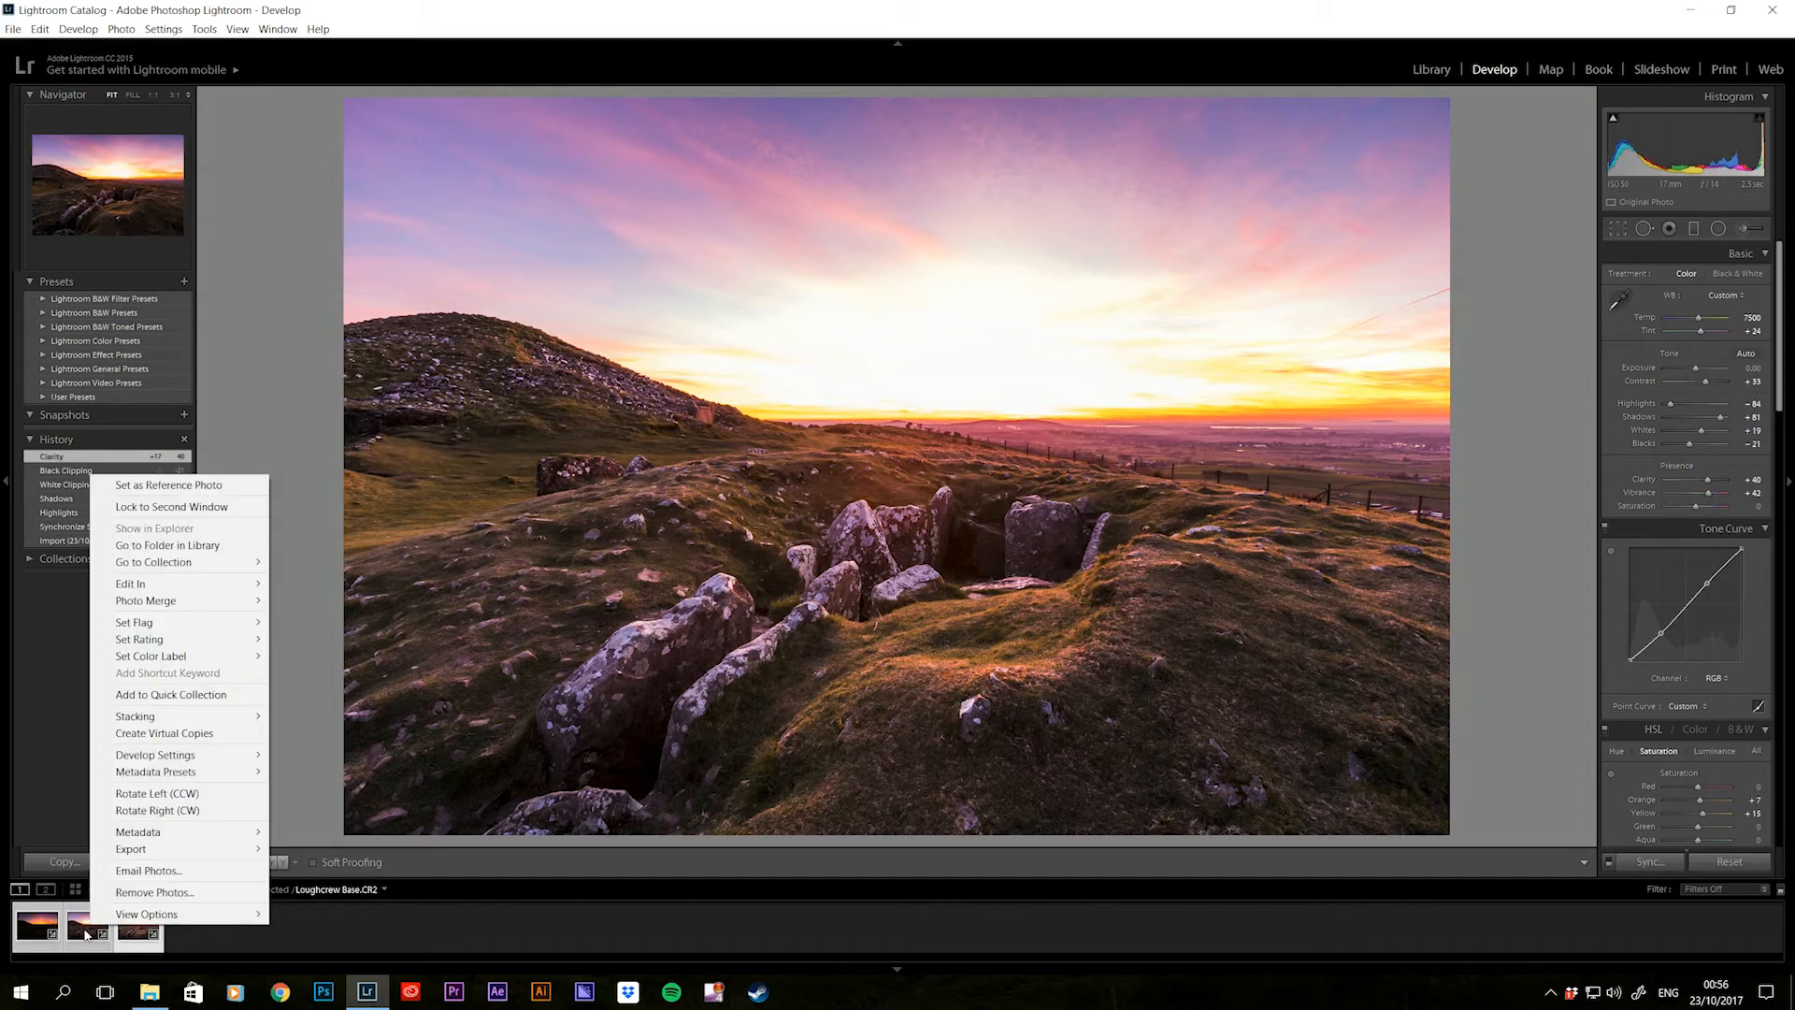
pyautogui.moveTo(173, 584)
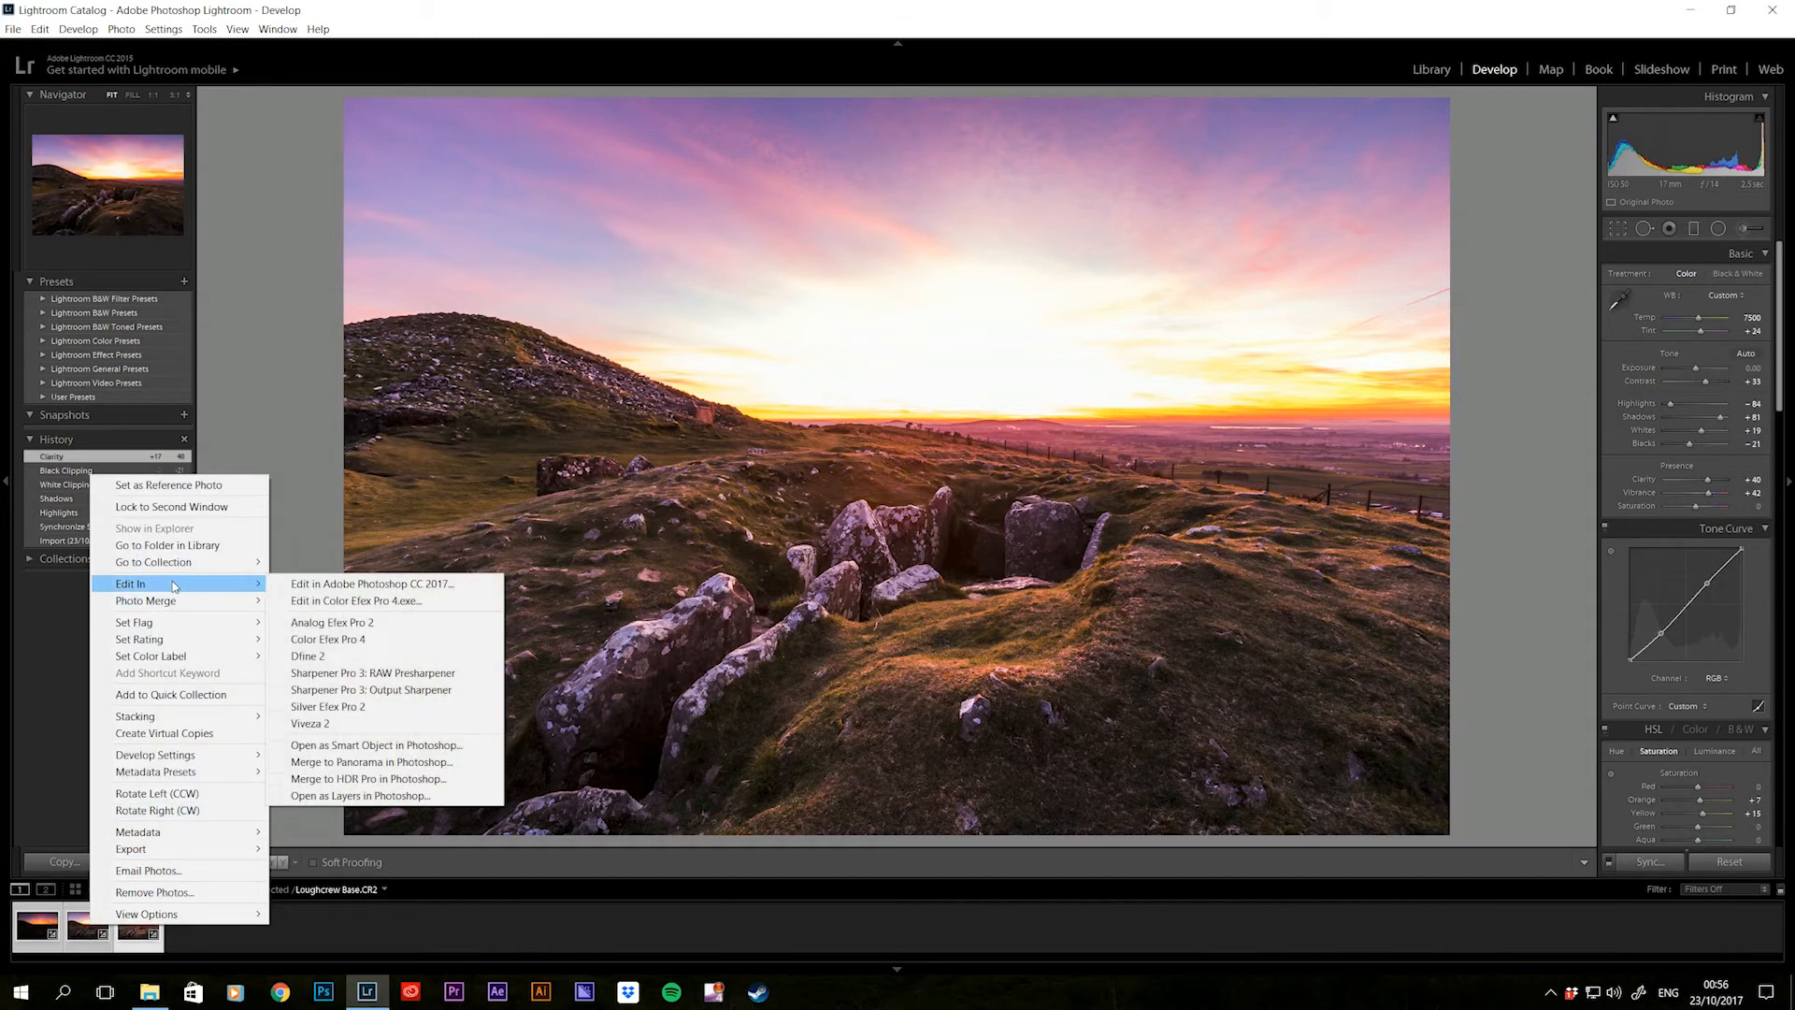
pyautogui.click(367, 797)
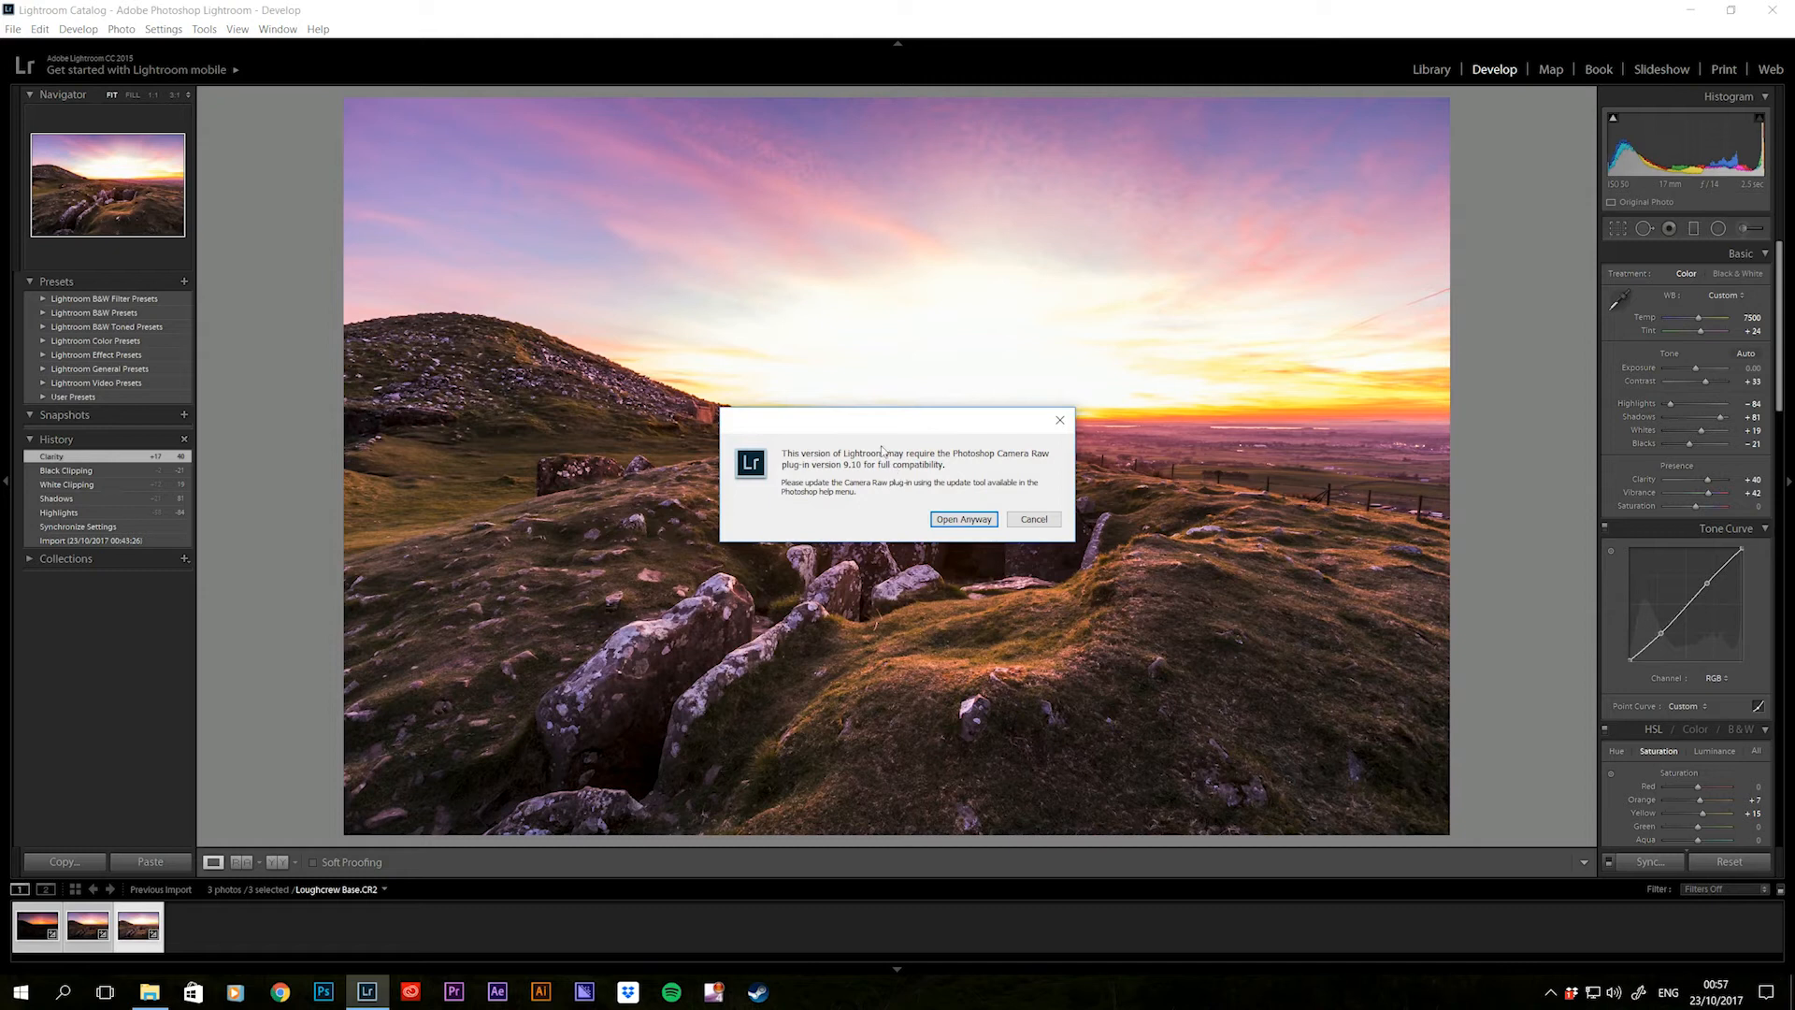
pyautogui.click(963, 520)
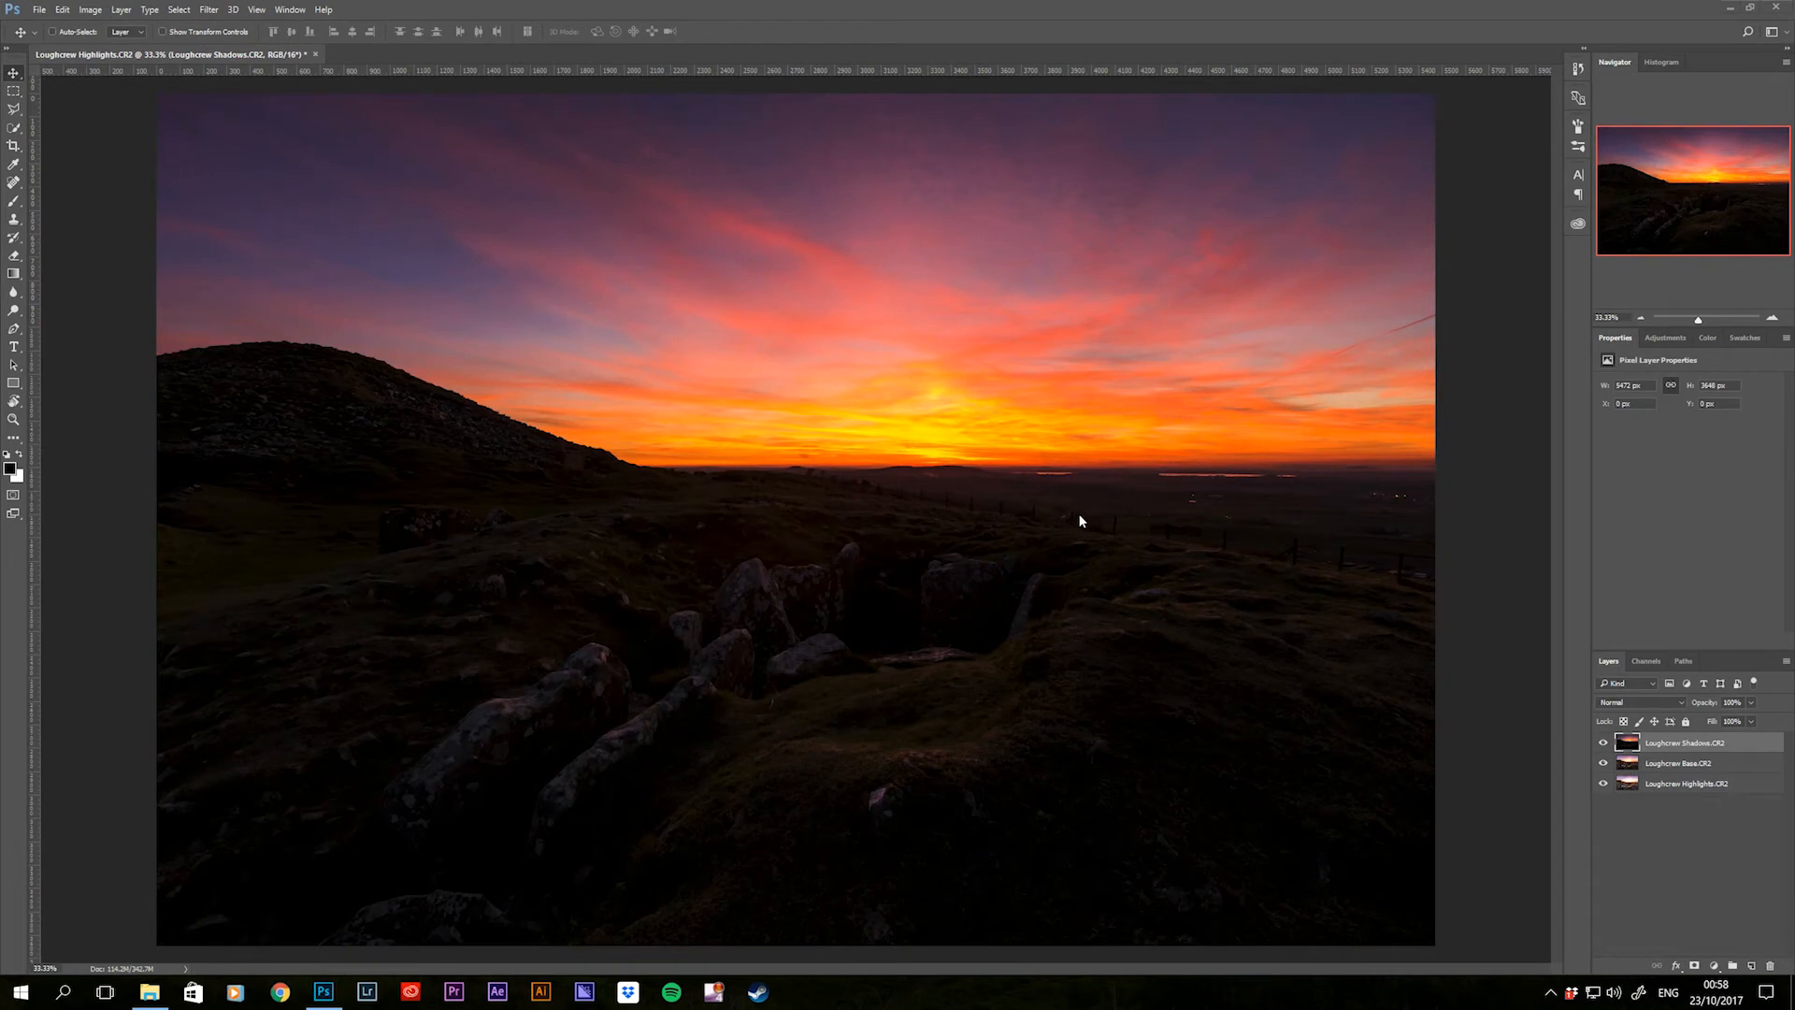
# - Hide the Loughcrew Shadows and Base layers one by one to inspect the exposures beneath, and show both again
pyautogui.click(1605, 745)
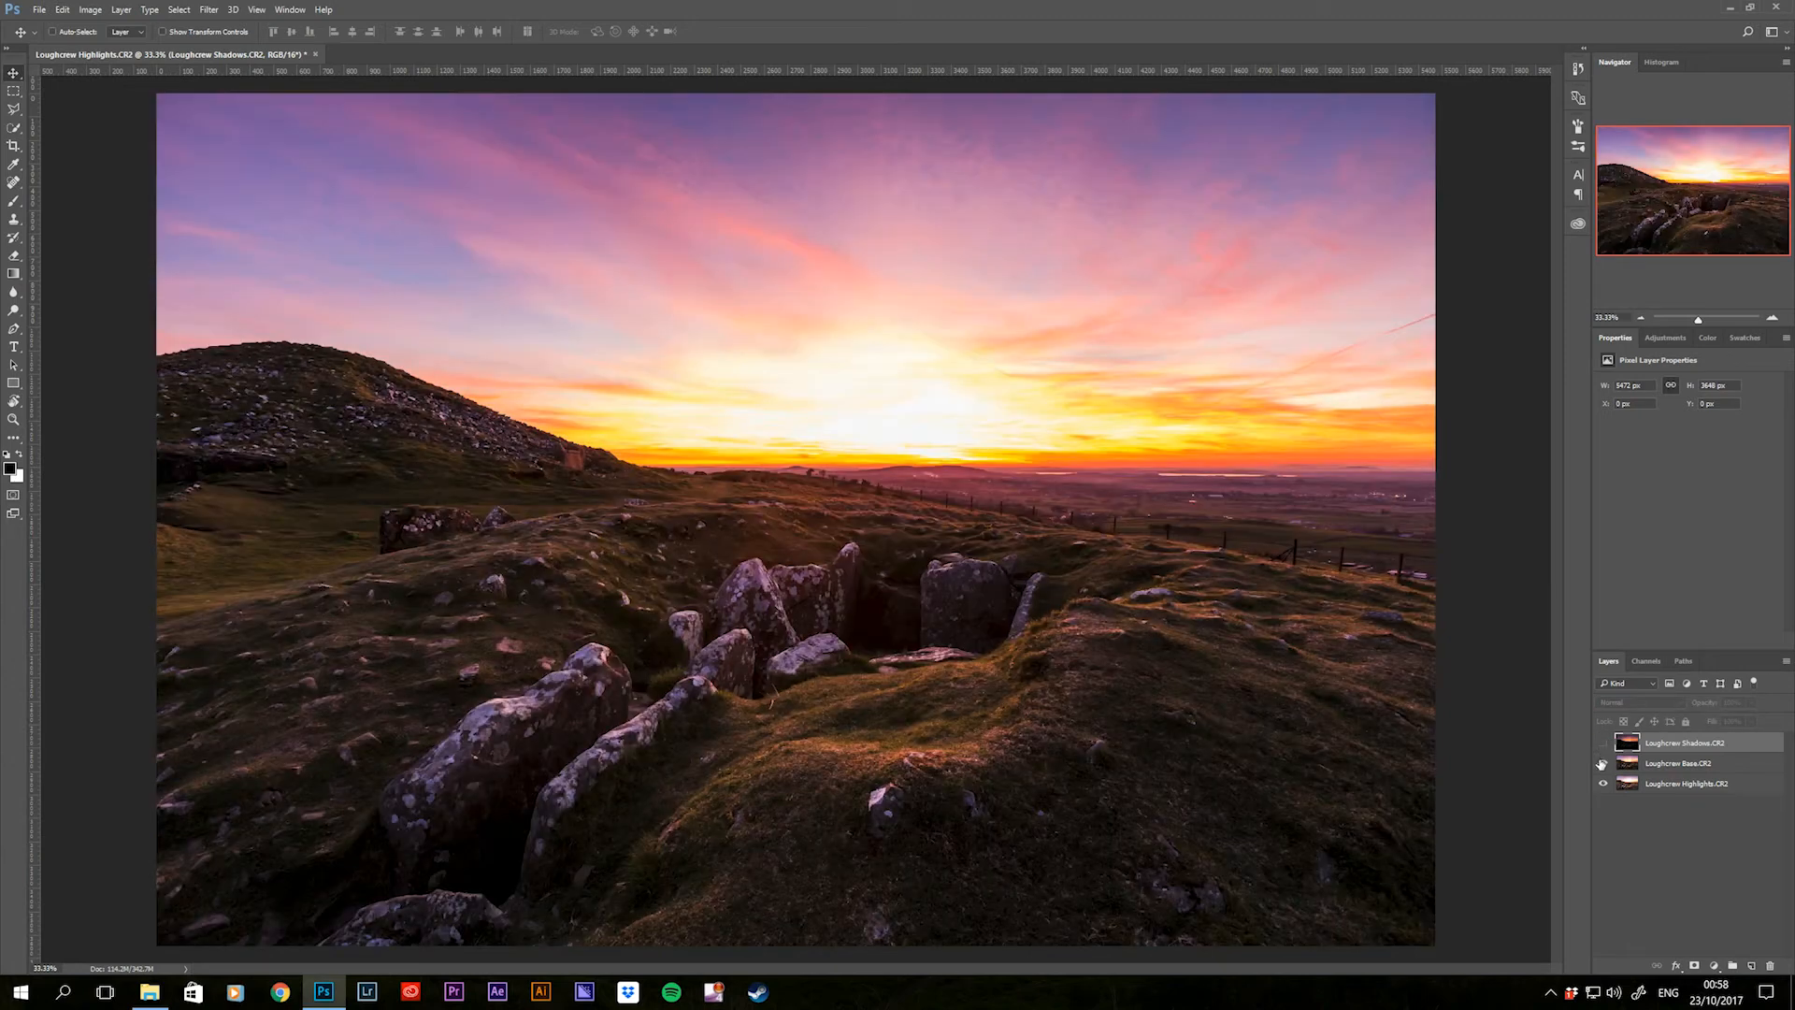
pyautogui.click(1605, 764)
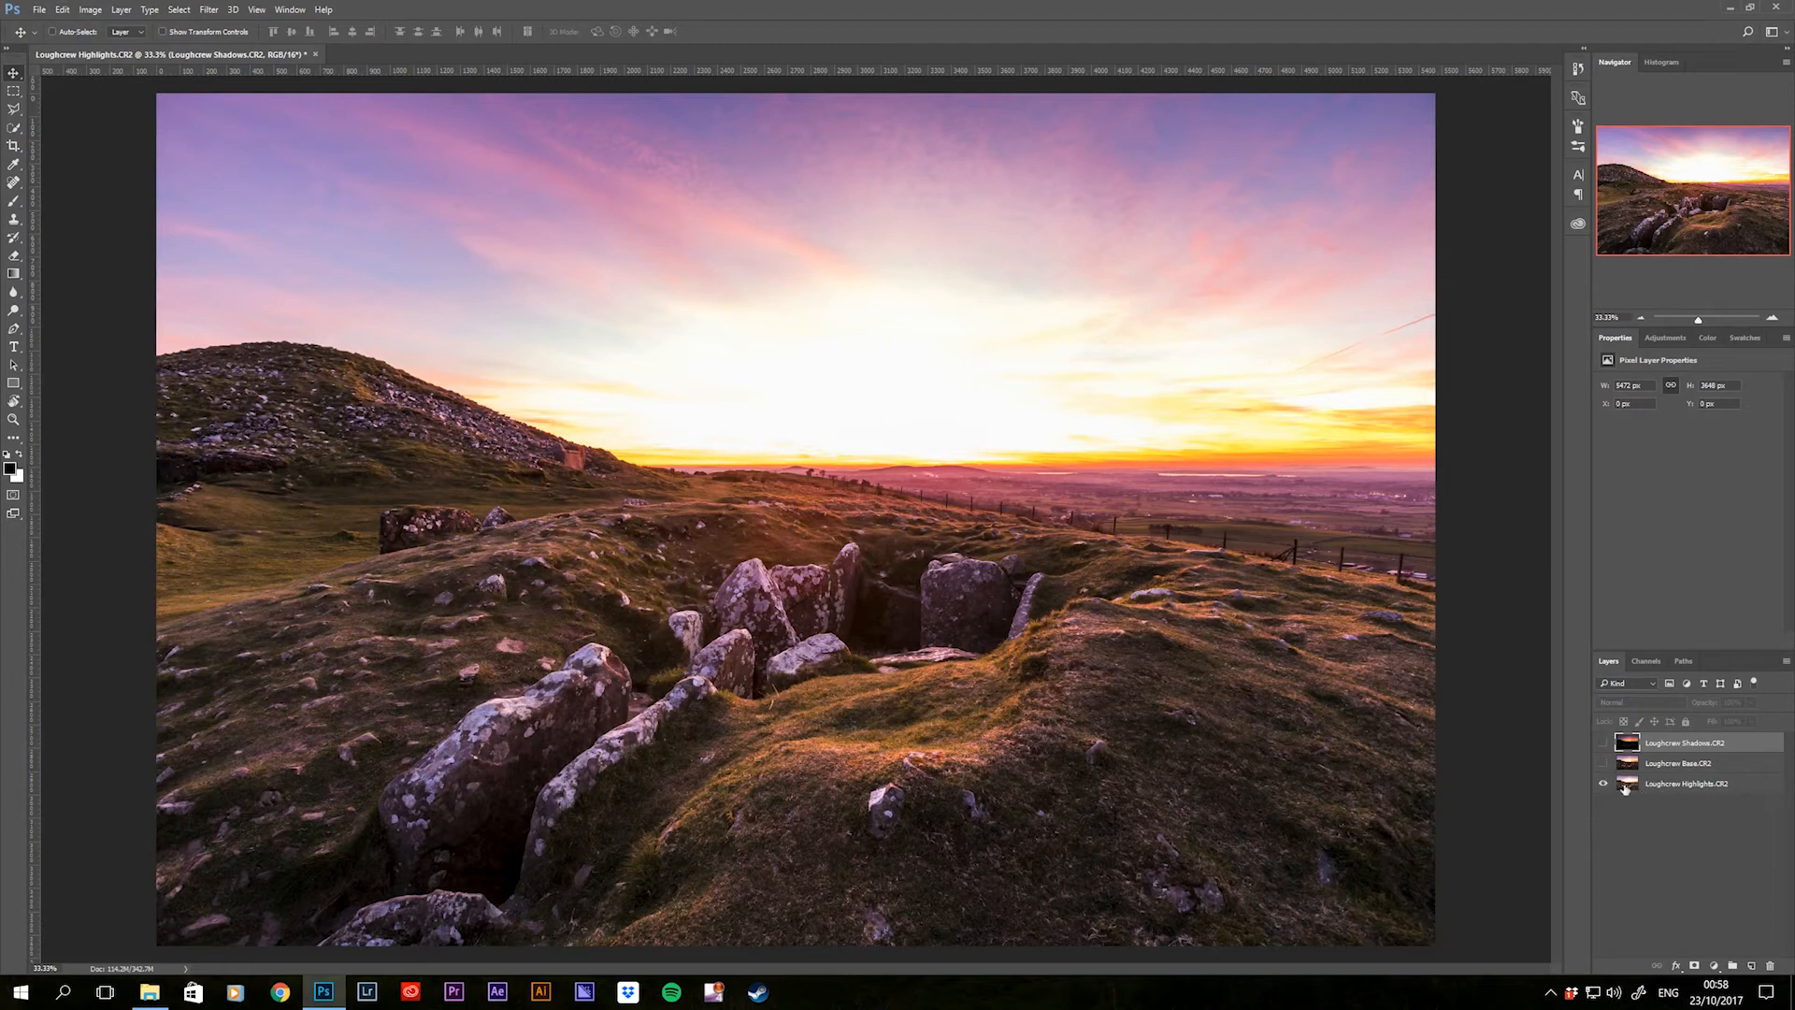
pyautogui.click(1604, 764)
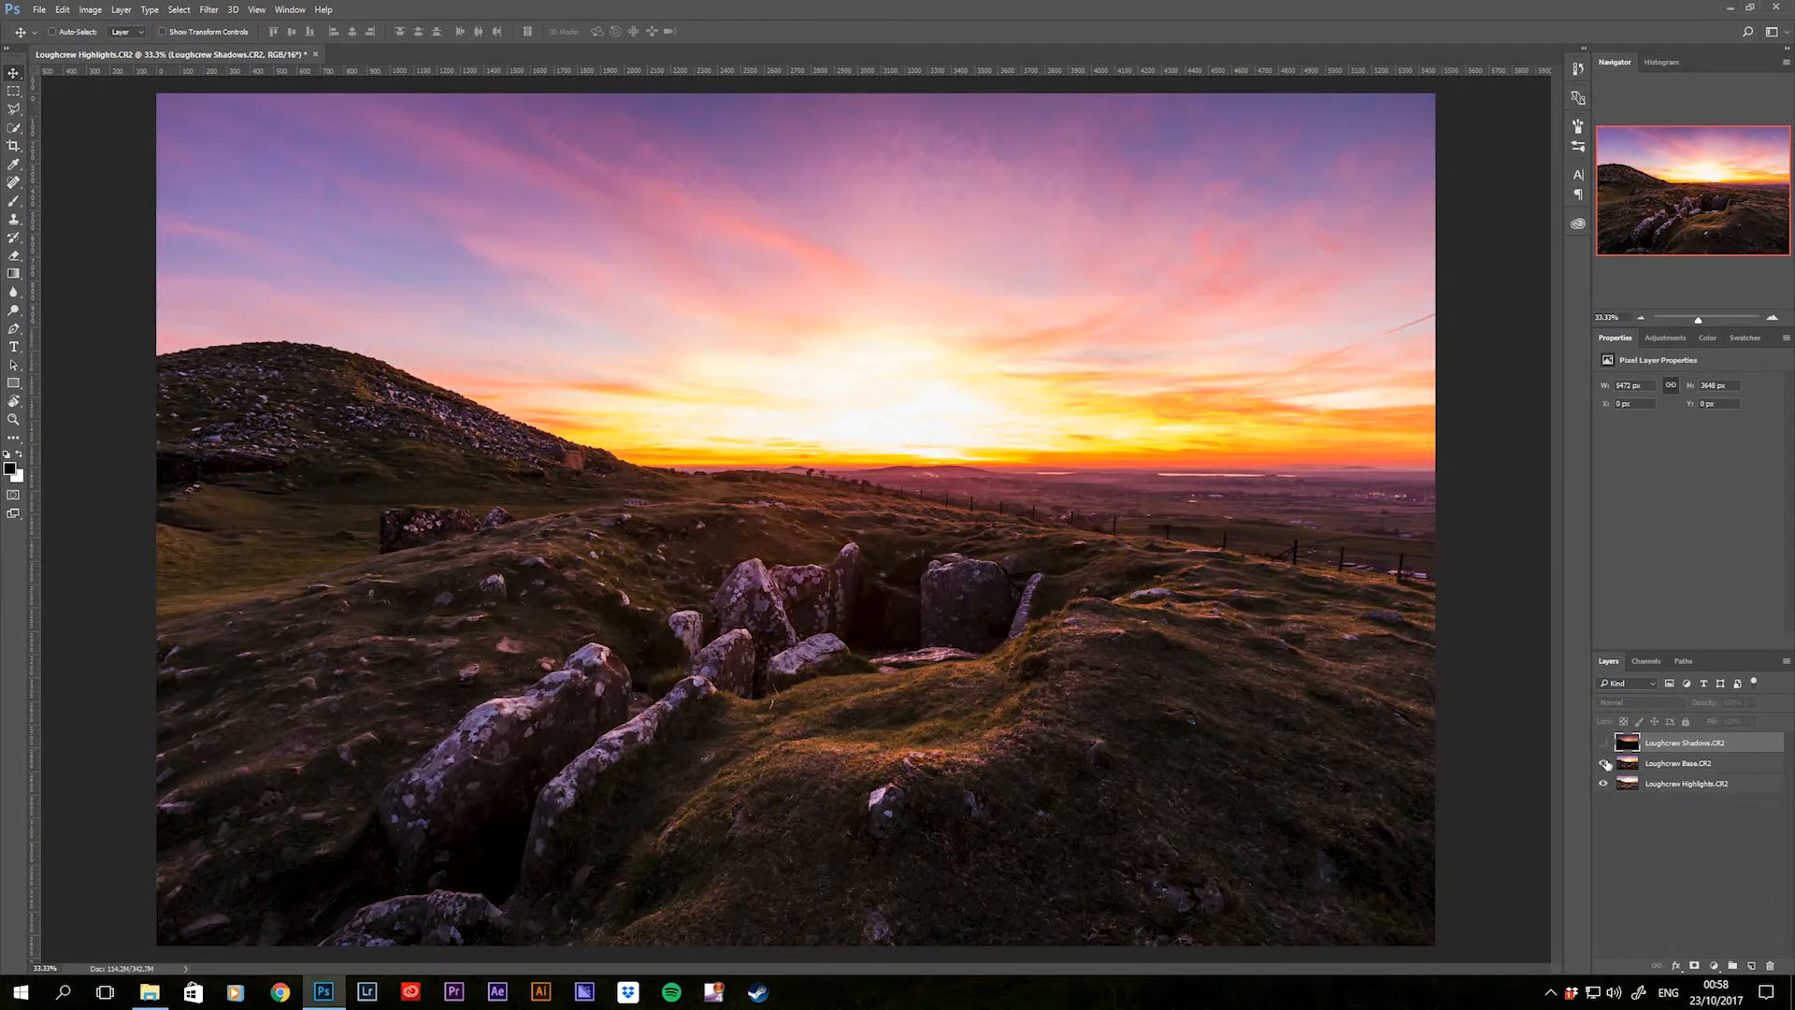
pyautogui.click(1604, 743)
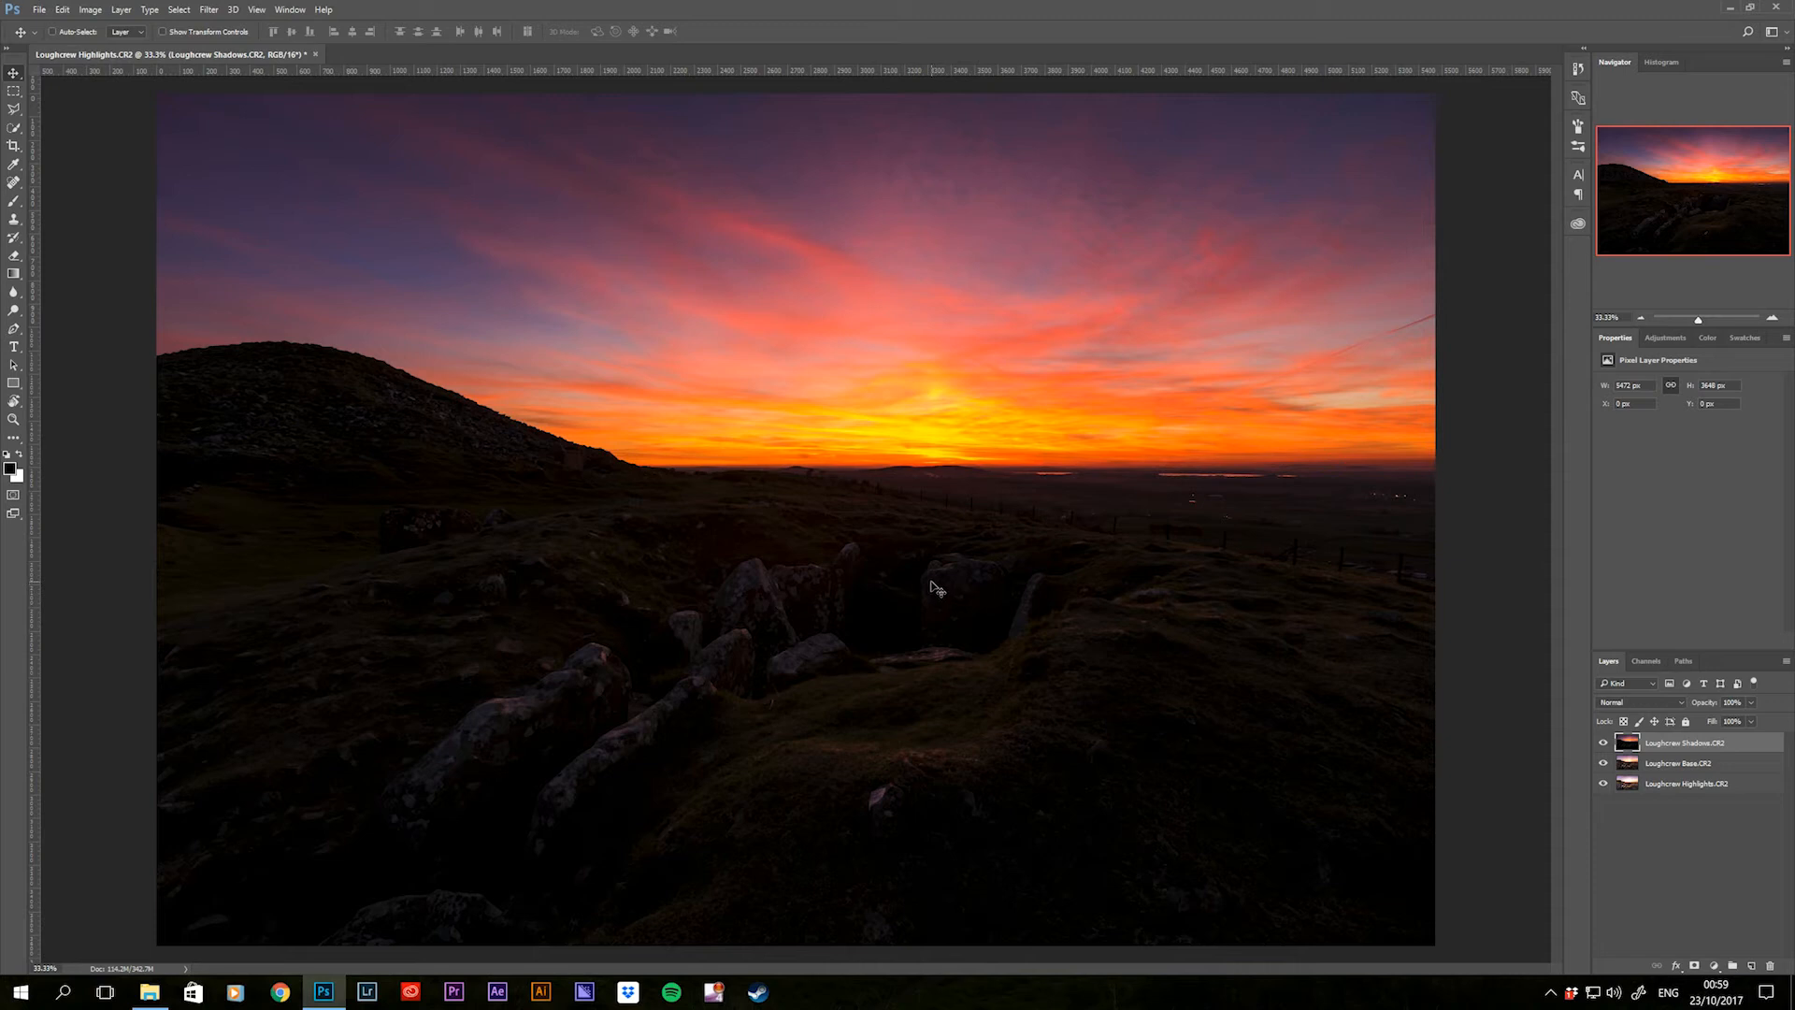
# - Select the whole dark foreground below the horizon on the Loughcrew Shadows layer, using a 2700 px Quick Selection brush
pyautogui.press('w')
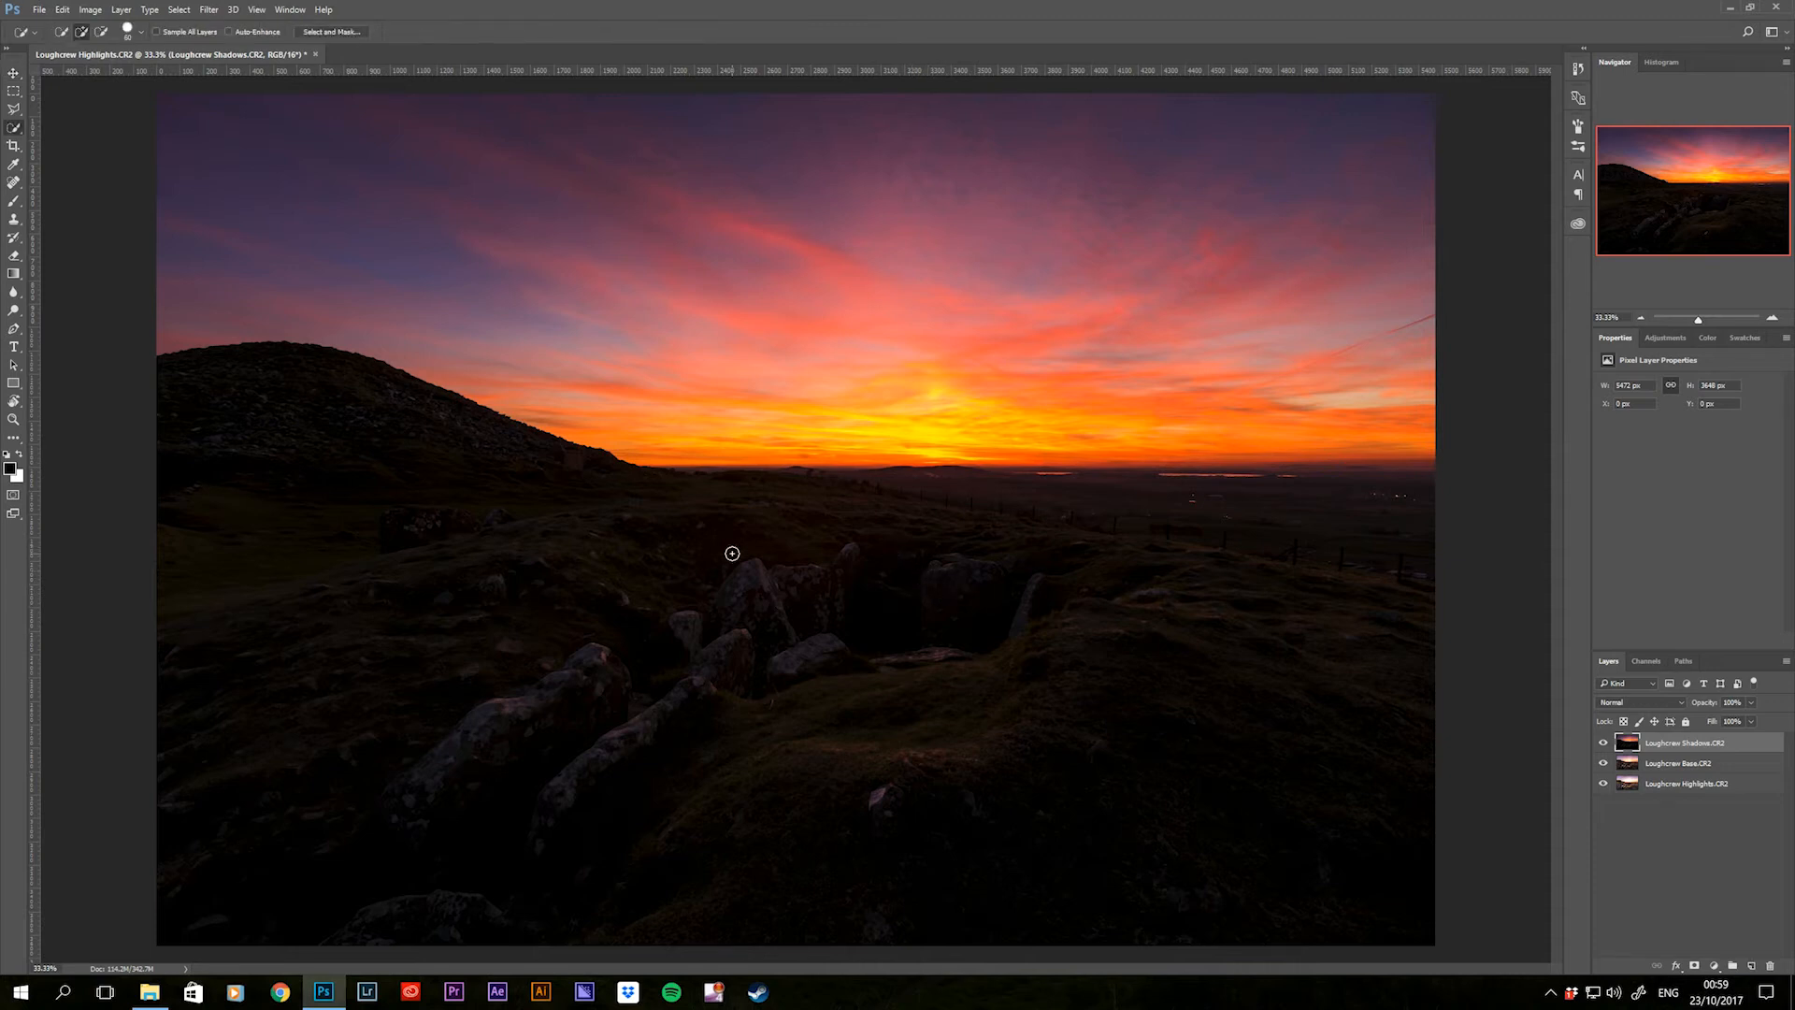
pyautogui.press(']')
pyautogui.press(']')
pyautogui.press(']')
pyautogui.press(']')
pyautogui.press(']')
pyautogui.press(']')
pyautogui.press(']')
pyautogui.press(']')
pyautogui.press(']')
pyautogui.press(']')
pyautogui.press(']')
pyautogui.press(']')
pyautogui.press(']')
pyautogui.press(']')
pyautogui.press(']')
pyautogui.press(']')
pyautogui.press(']')
pyautogui.press(']')
pyautogui.press(']')
pyautogui.press(']')
pyautogui.press(']')
pyautogui.press(']')
pyautogui.press(']')
pyautogui.press(']')
pyautogui.press(']')
pyautogui.press(']')
pyautogui.press(']')
pyautogui.press(']')
pyautogui.press(']')
pyautogui.press(']')
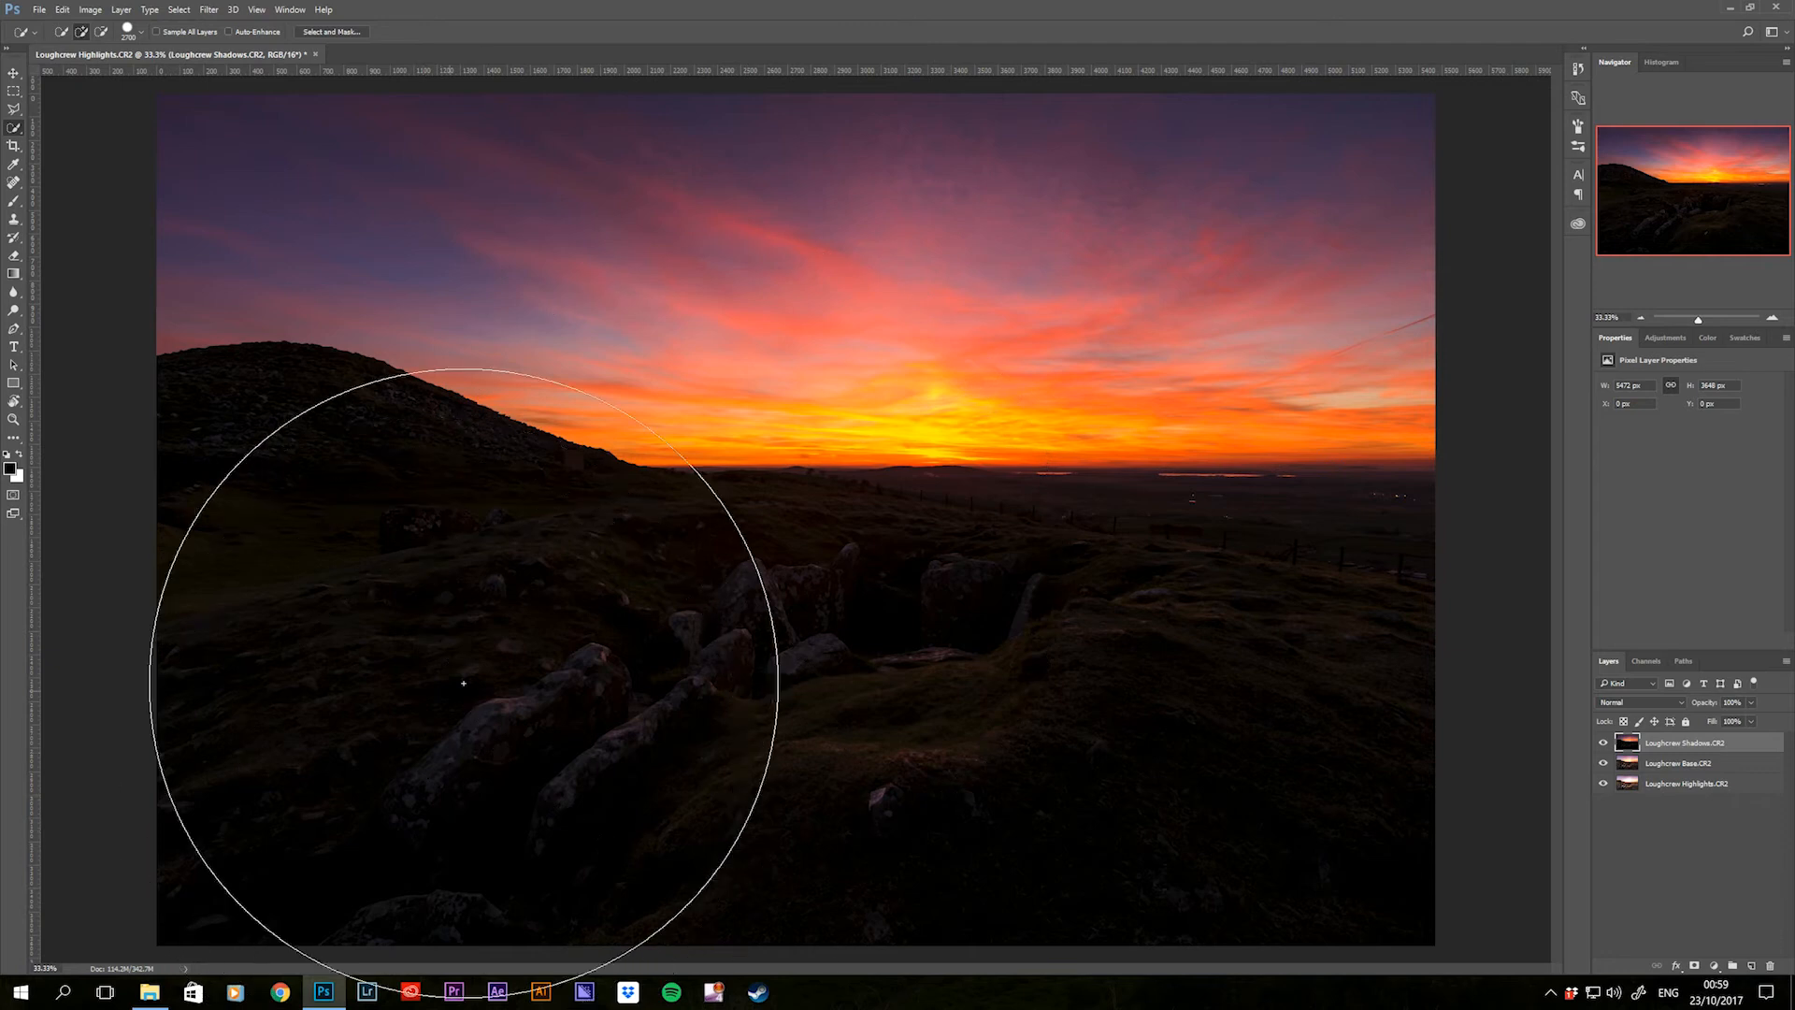
pyautogui.click(414, 794)
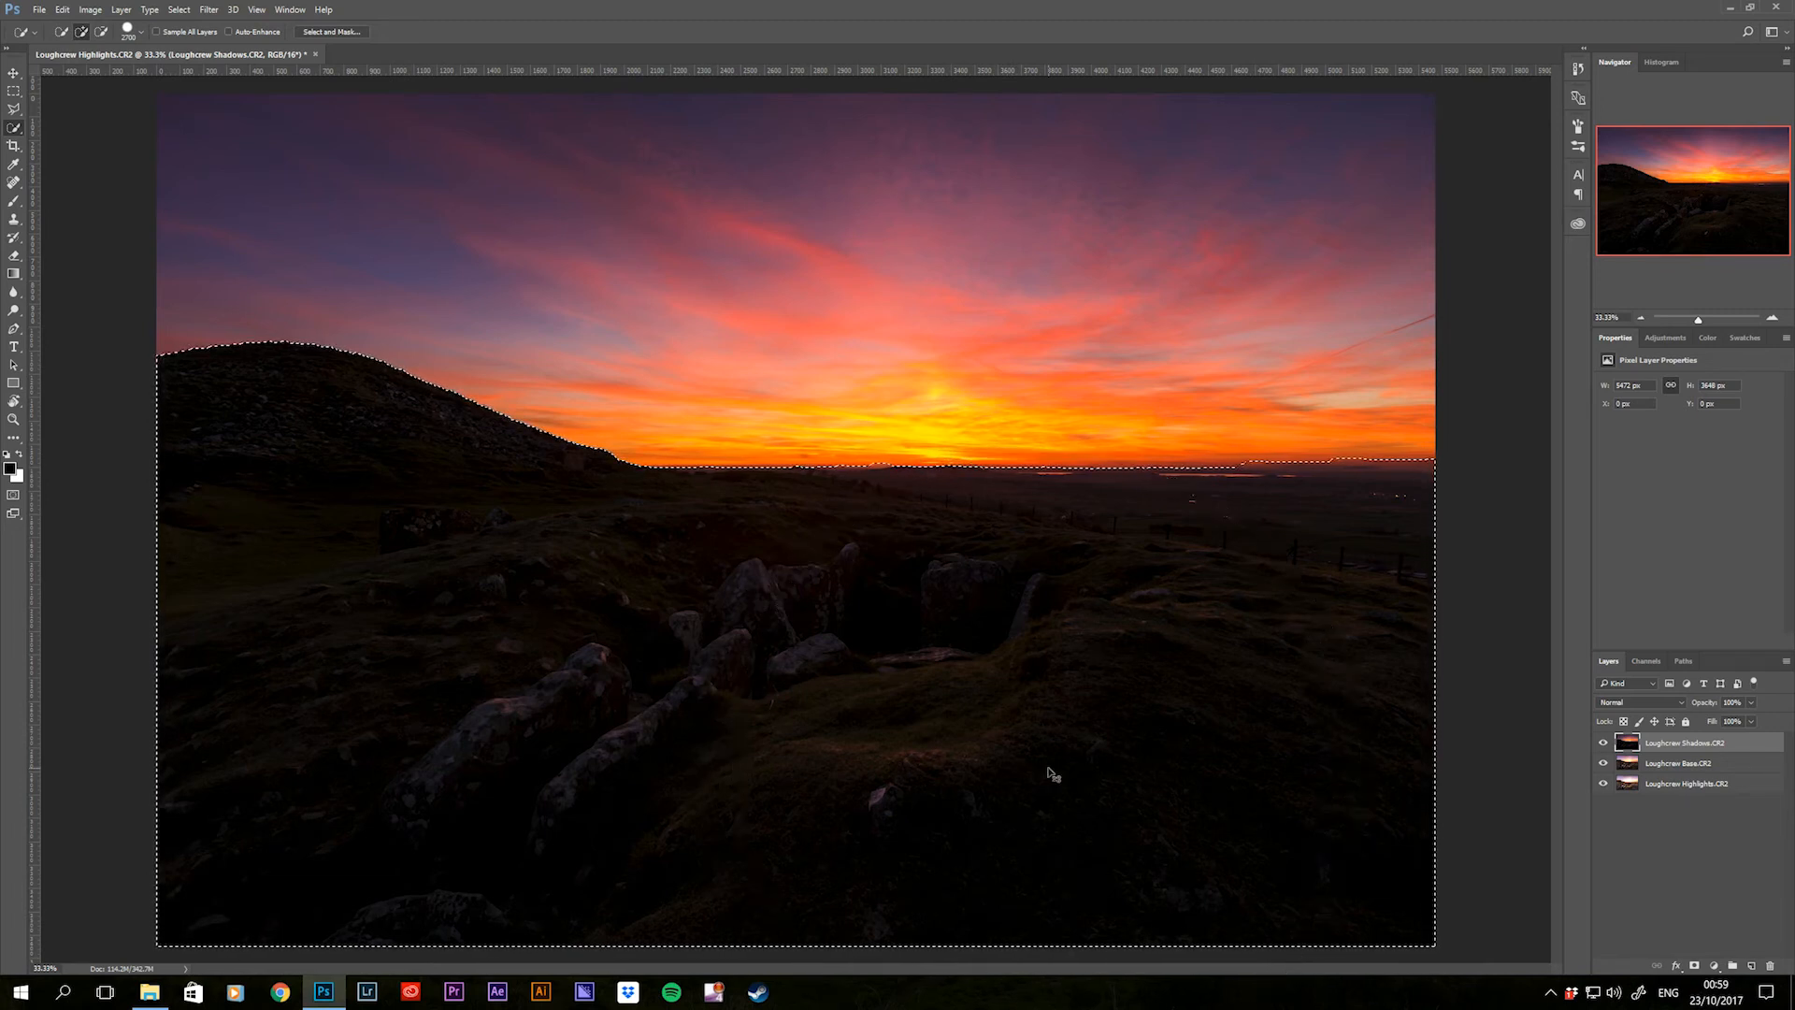
# - Subtract the excess sky above the central horizon from the foreground selection with a 300 px Quick Selection brush
pyautogui.hotkey('ctrl', '+')
pyautogui.hotkey('ctrl', '+')
pyautogui.hotkey('ctrl', '+')
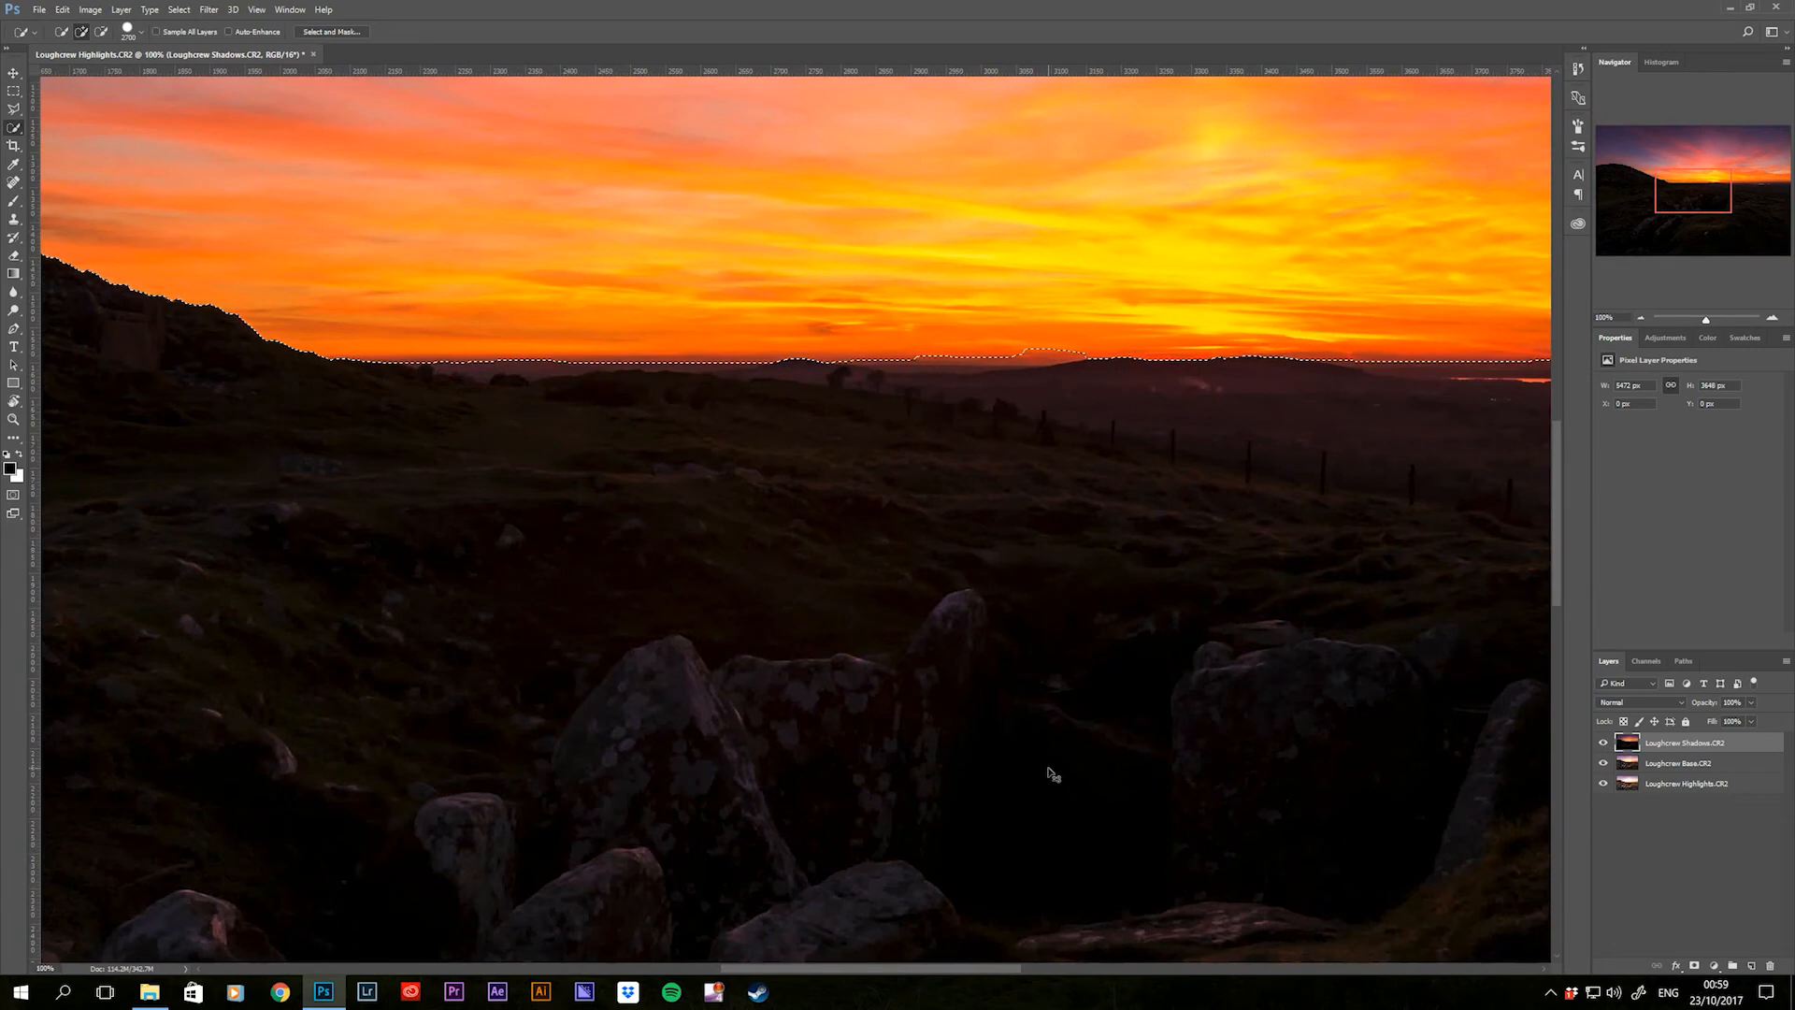
pyautogui.hotkey('ctrl', '+')
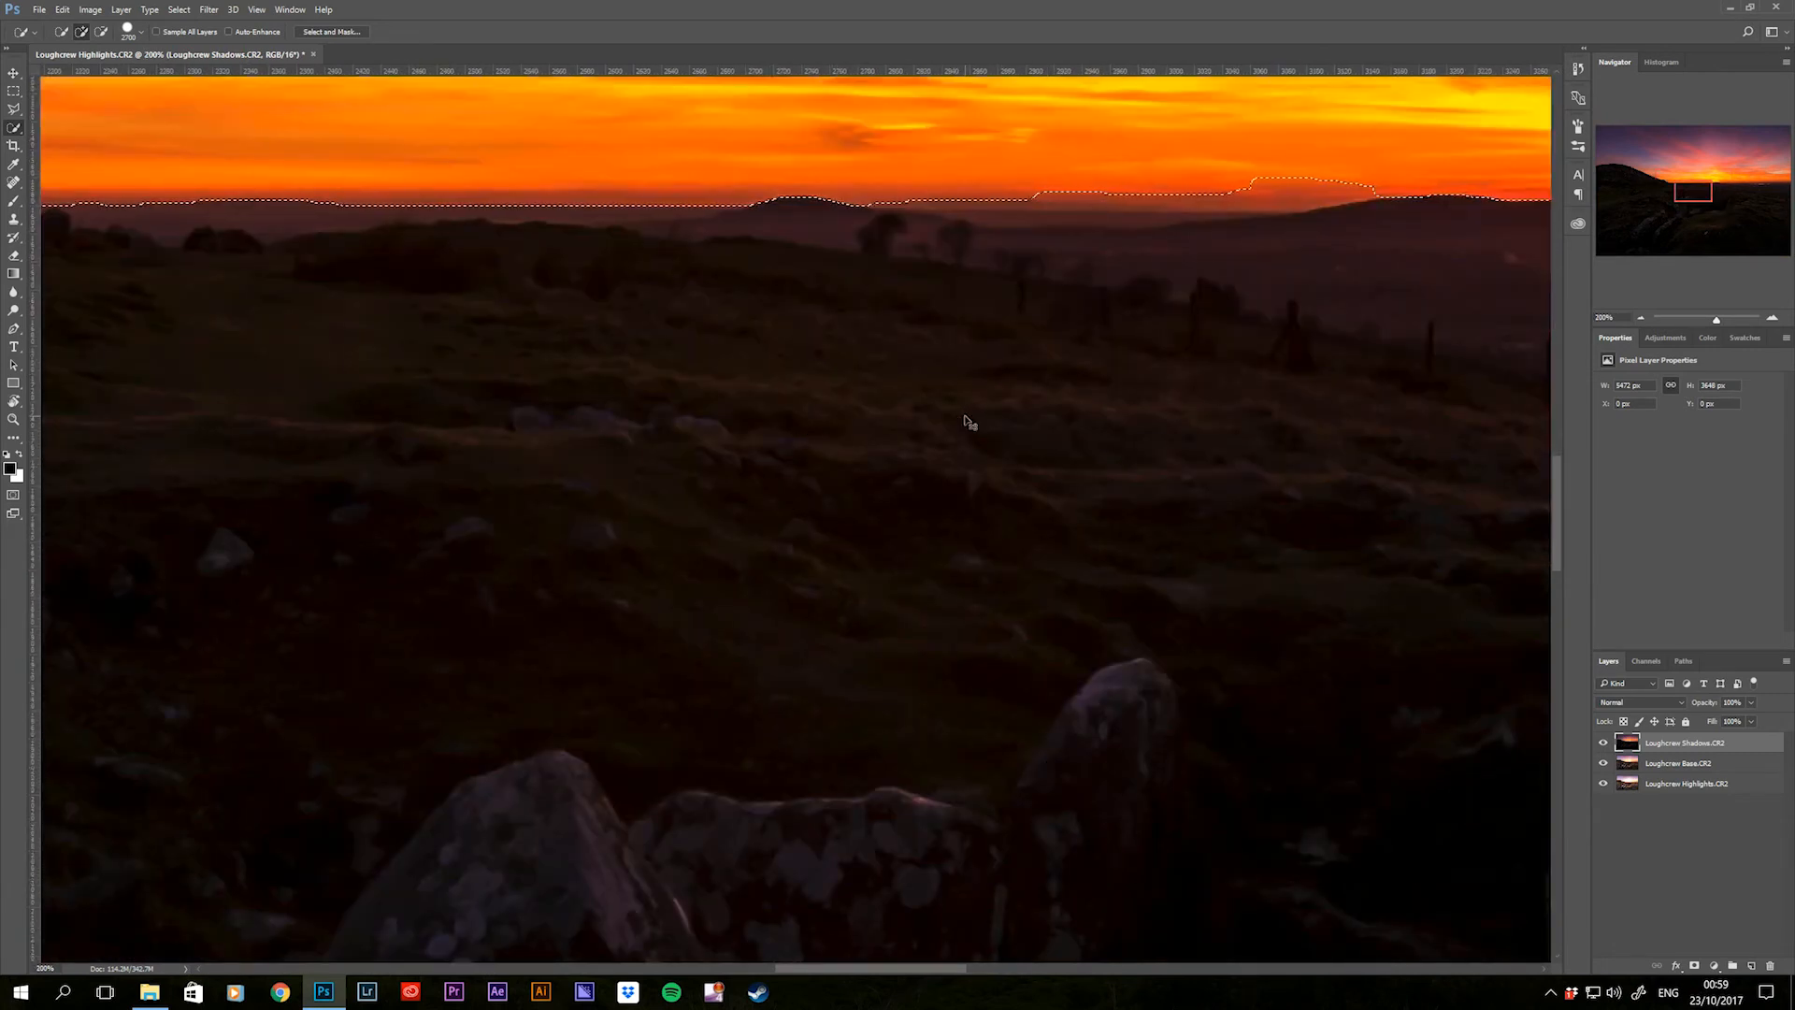
pyautogui.hotkey('ctrl', '-')
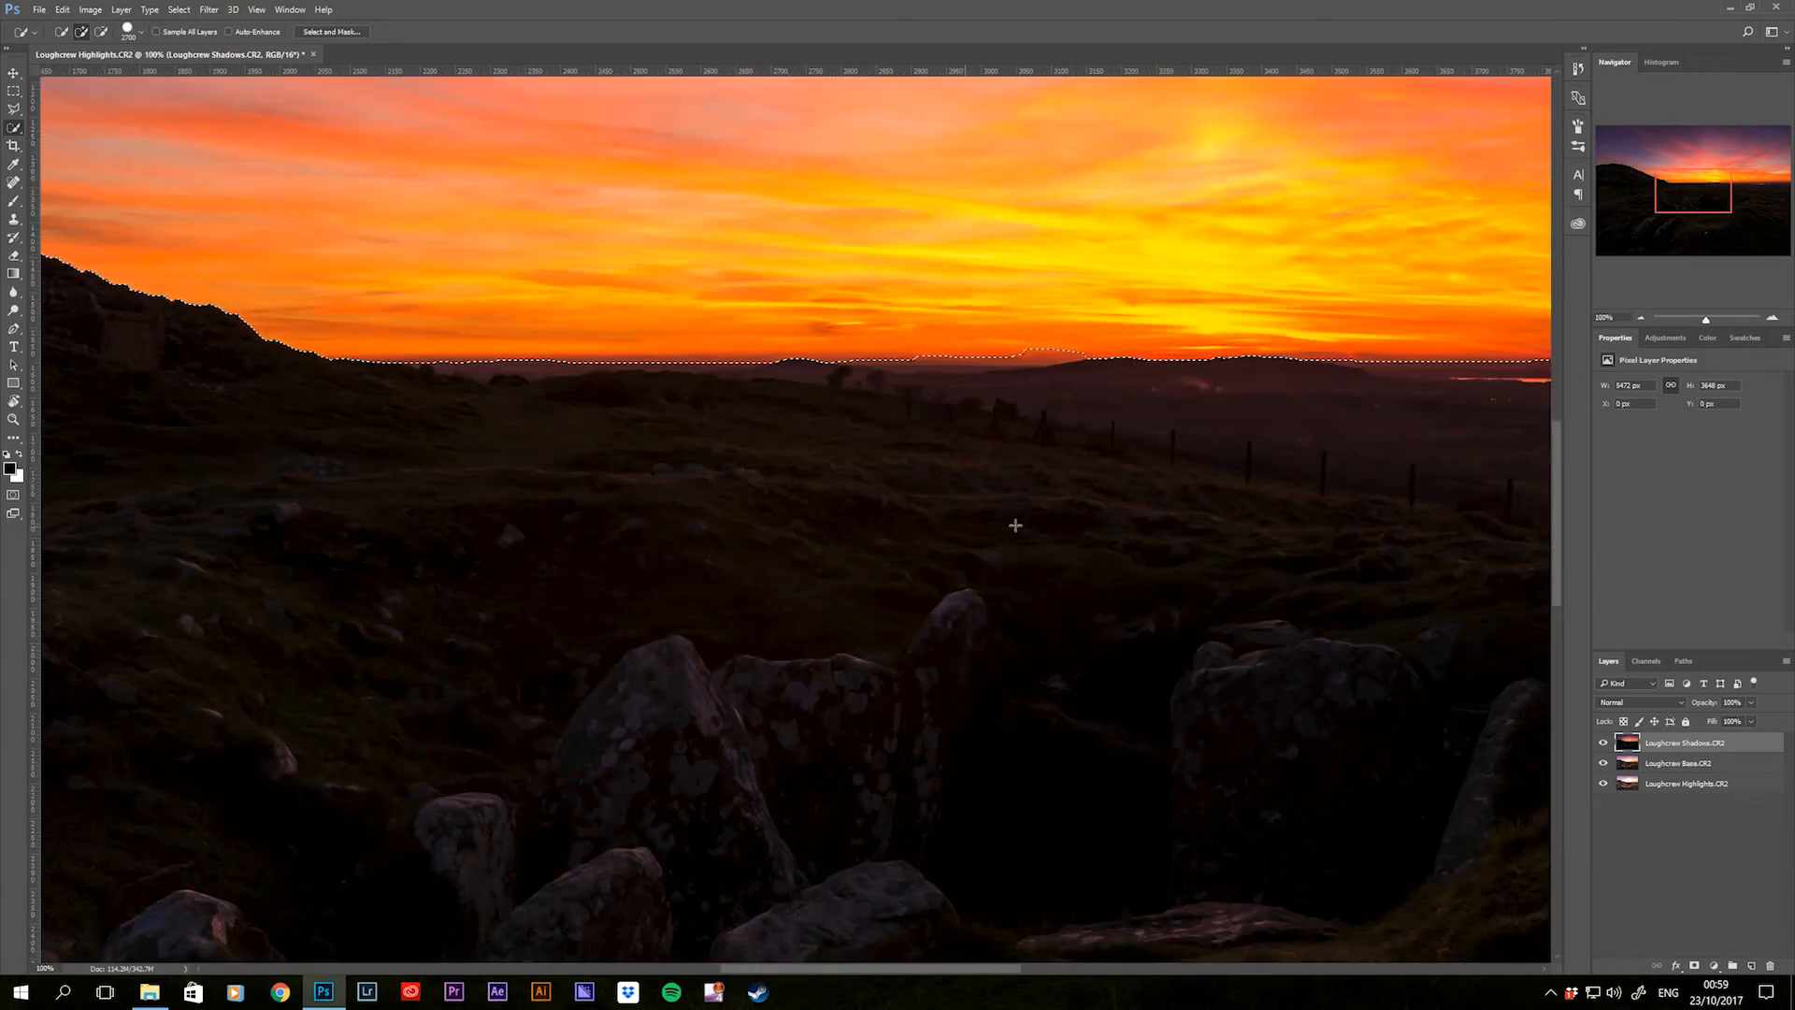
pyautogui.press('[')
pyautogui.press('[')
pyautogui.press('[')
pyautogui.press('[')
pyautogui.press('[')
pyautogui.press('[')
pyautogui.press('[')
pyautogui.press('[')
pyautogui.press('[')
pyautogui.press('[')
pyautogui.press('[')
pyautogui.press('[')
pyautogui.press('[')
pyautogui.press('[')
pyautogui.press('[')
pyautogui.press('[')
pyautogui.press('[')
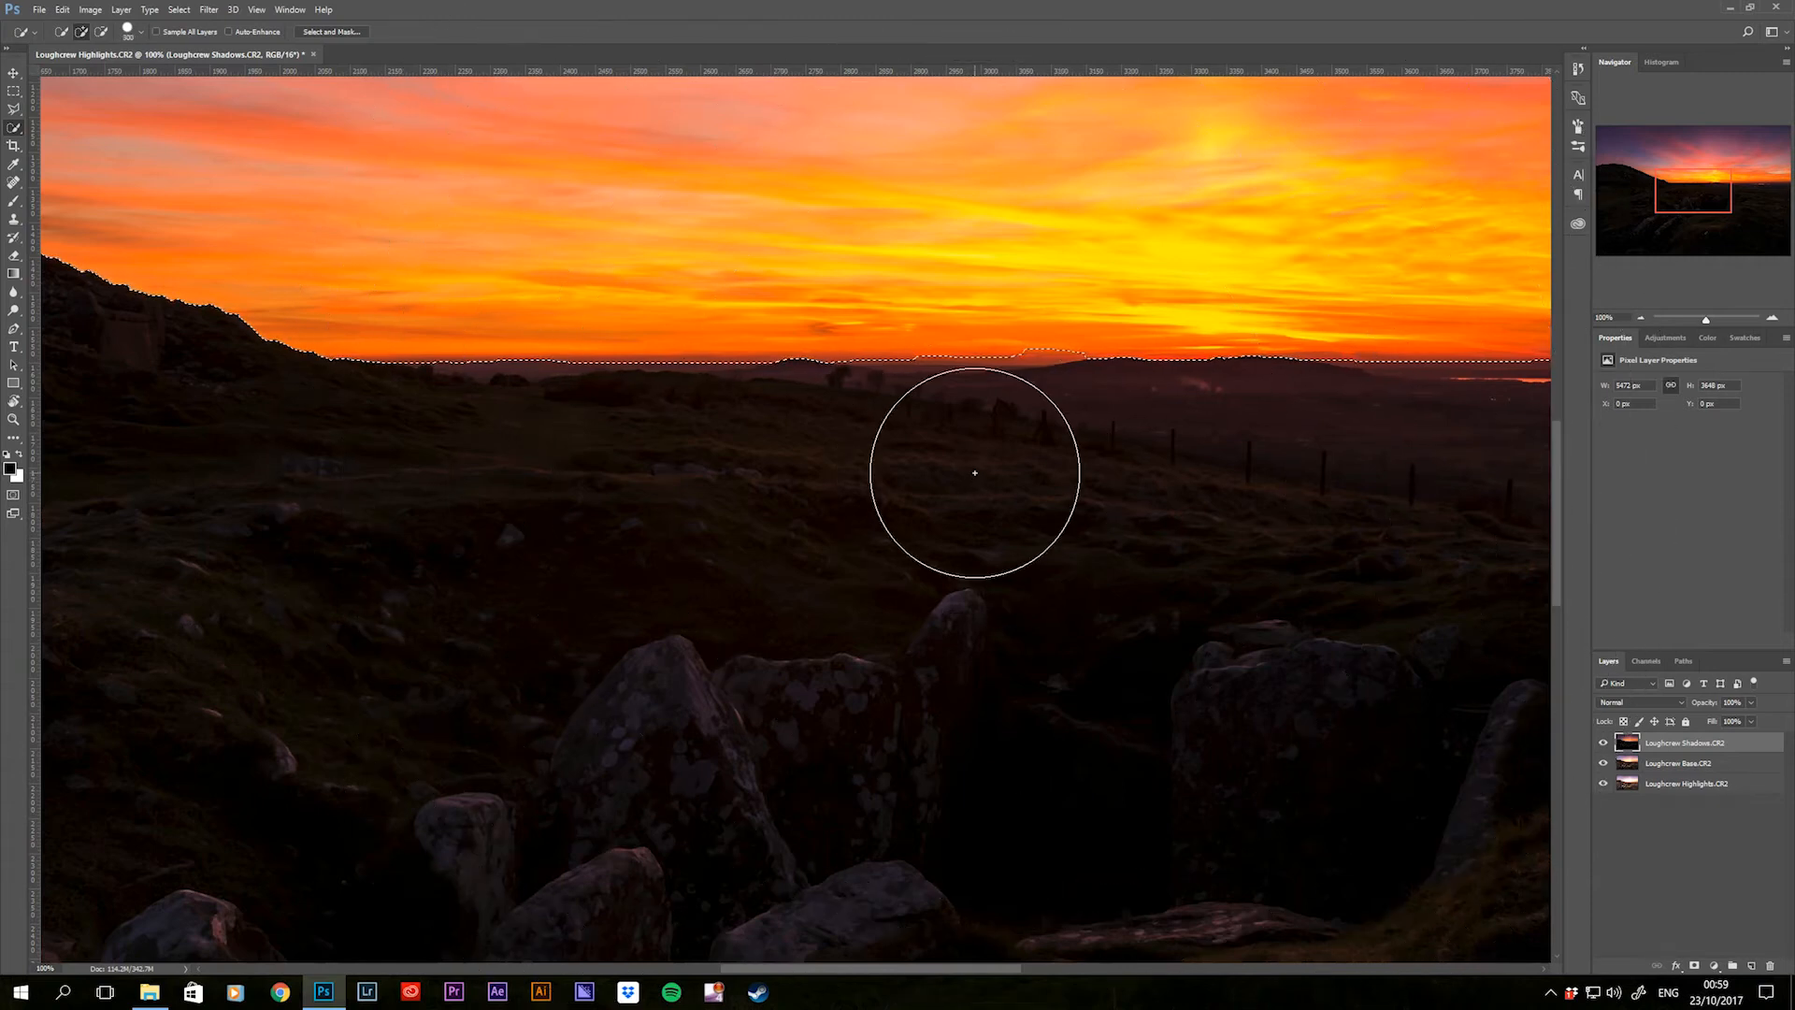
pyautogui.press('alt')
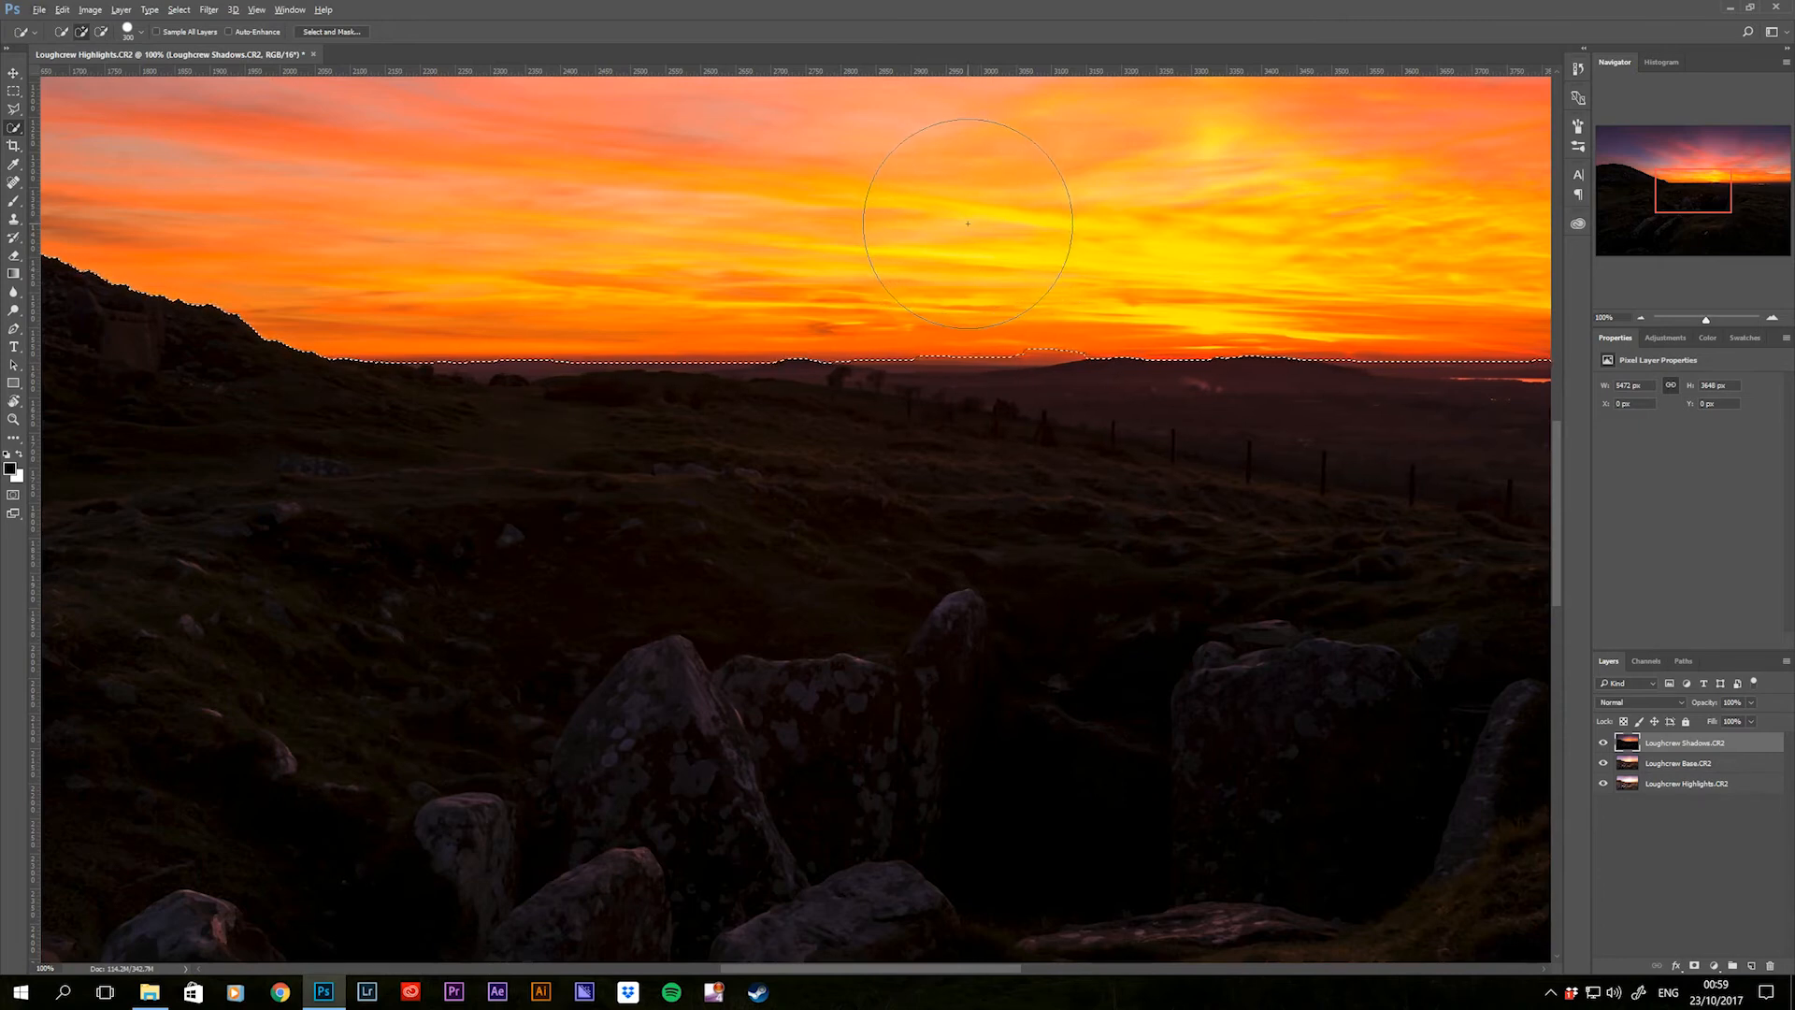
pyautogui.keyDown('alt'); pyautogui.click(946, 254); pyautogui.keyUp('alt')
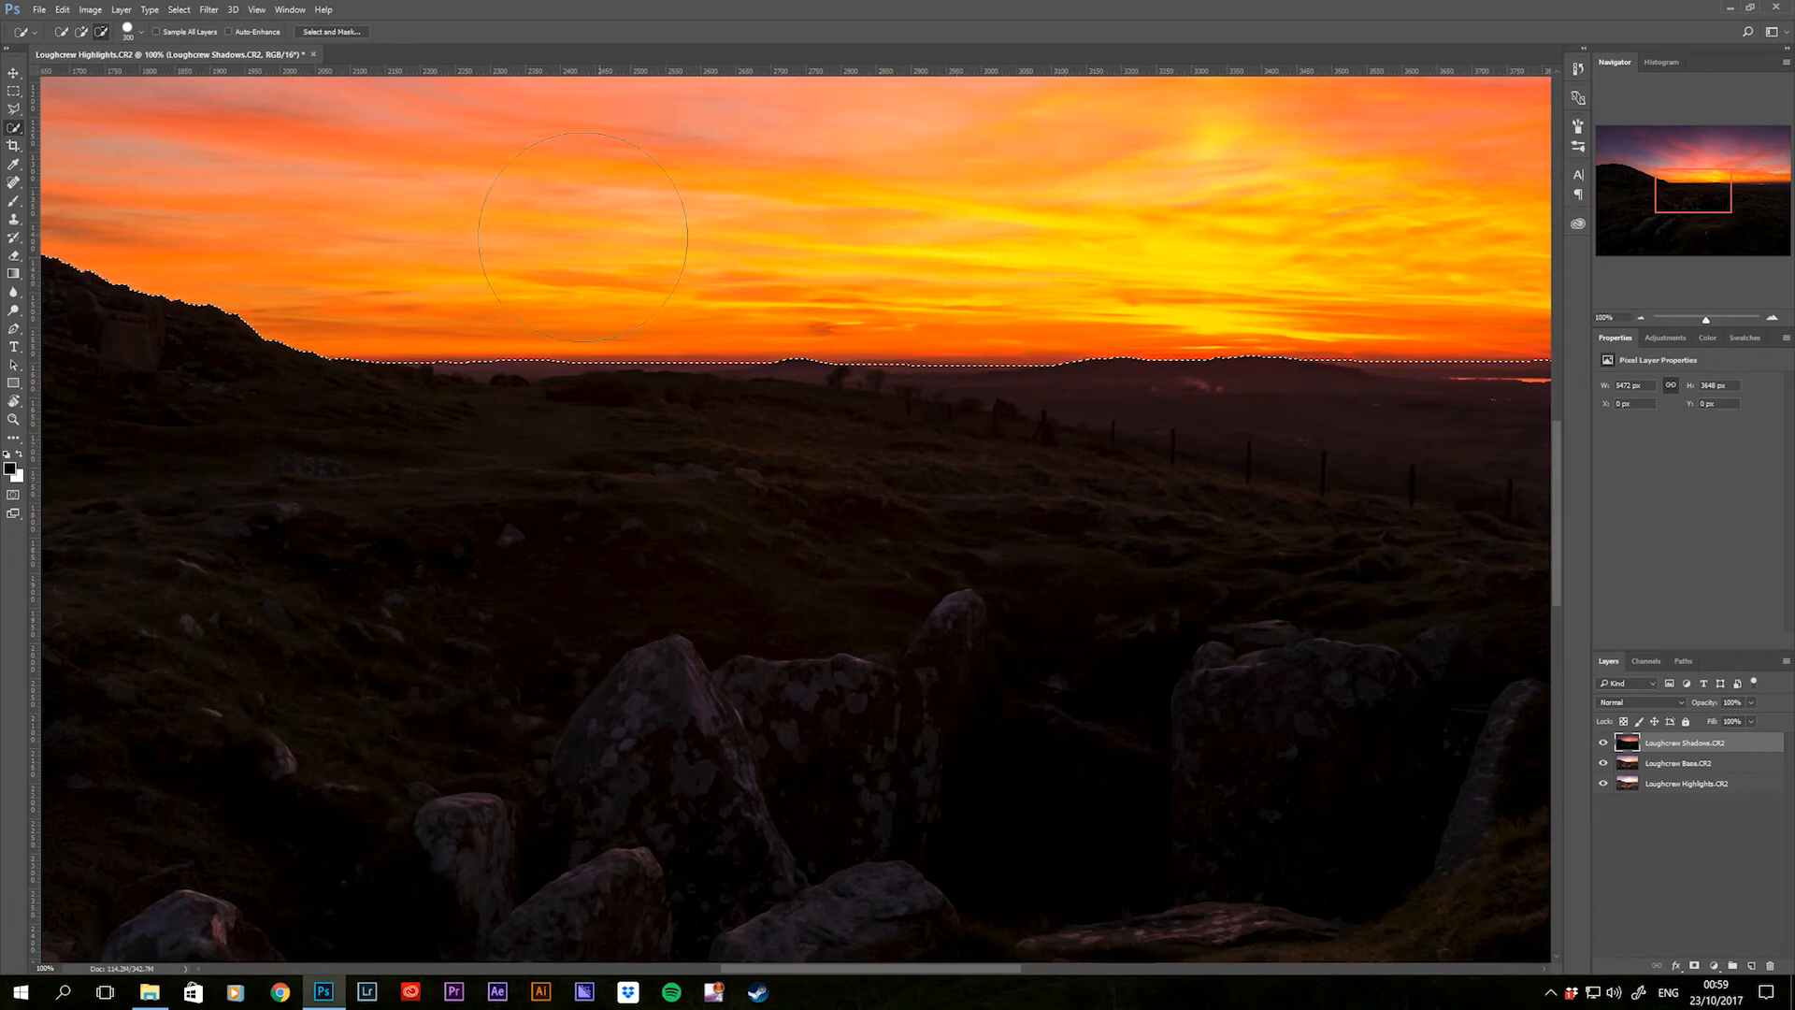
# - Refine the selection edge along the horizon at the photo's right end, subtracting excess sky and adding back the missing strip of land
pyautogui.press('space')
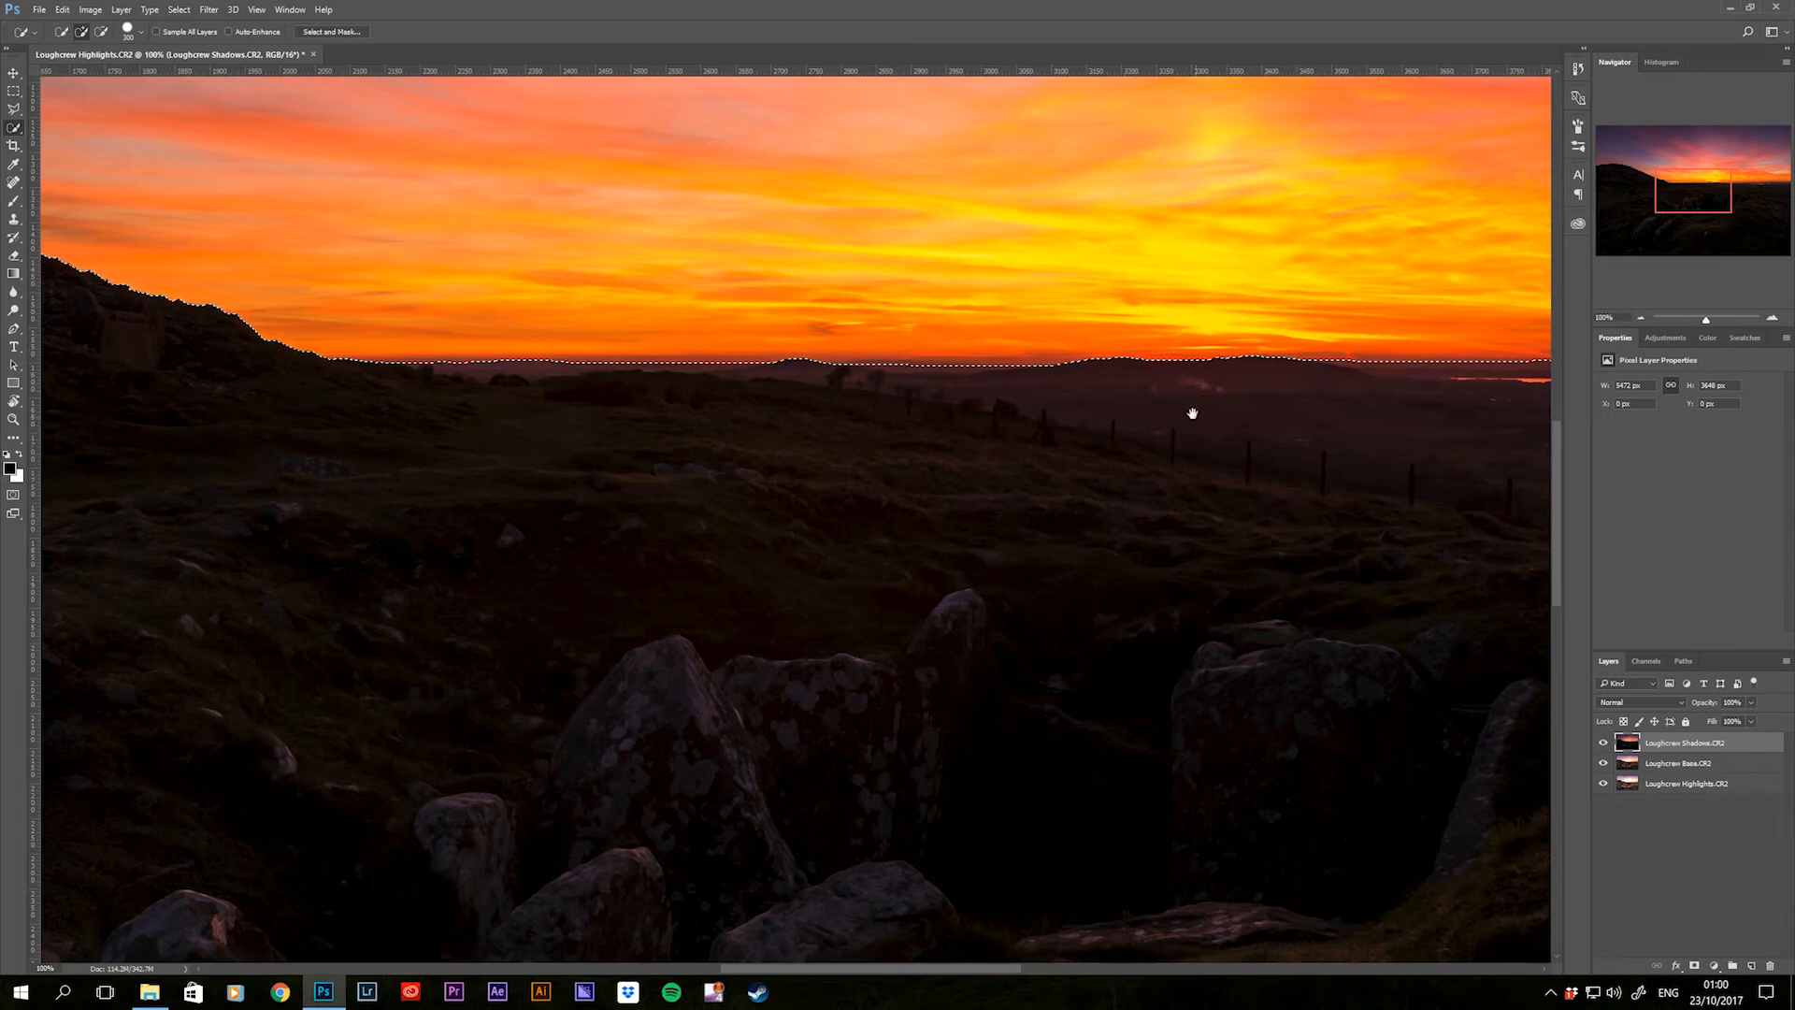
pyautogui.moveTo(1210, 433); pyautogui.dragTo(477, 533)
pyautogui.moveTo(1046, 541); pyautogui.dragTo(589, 549)
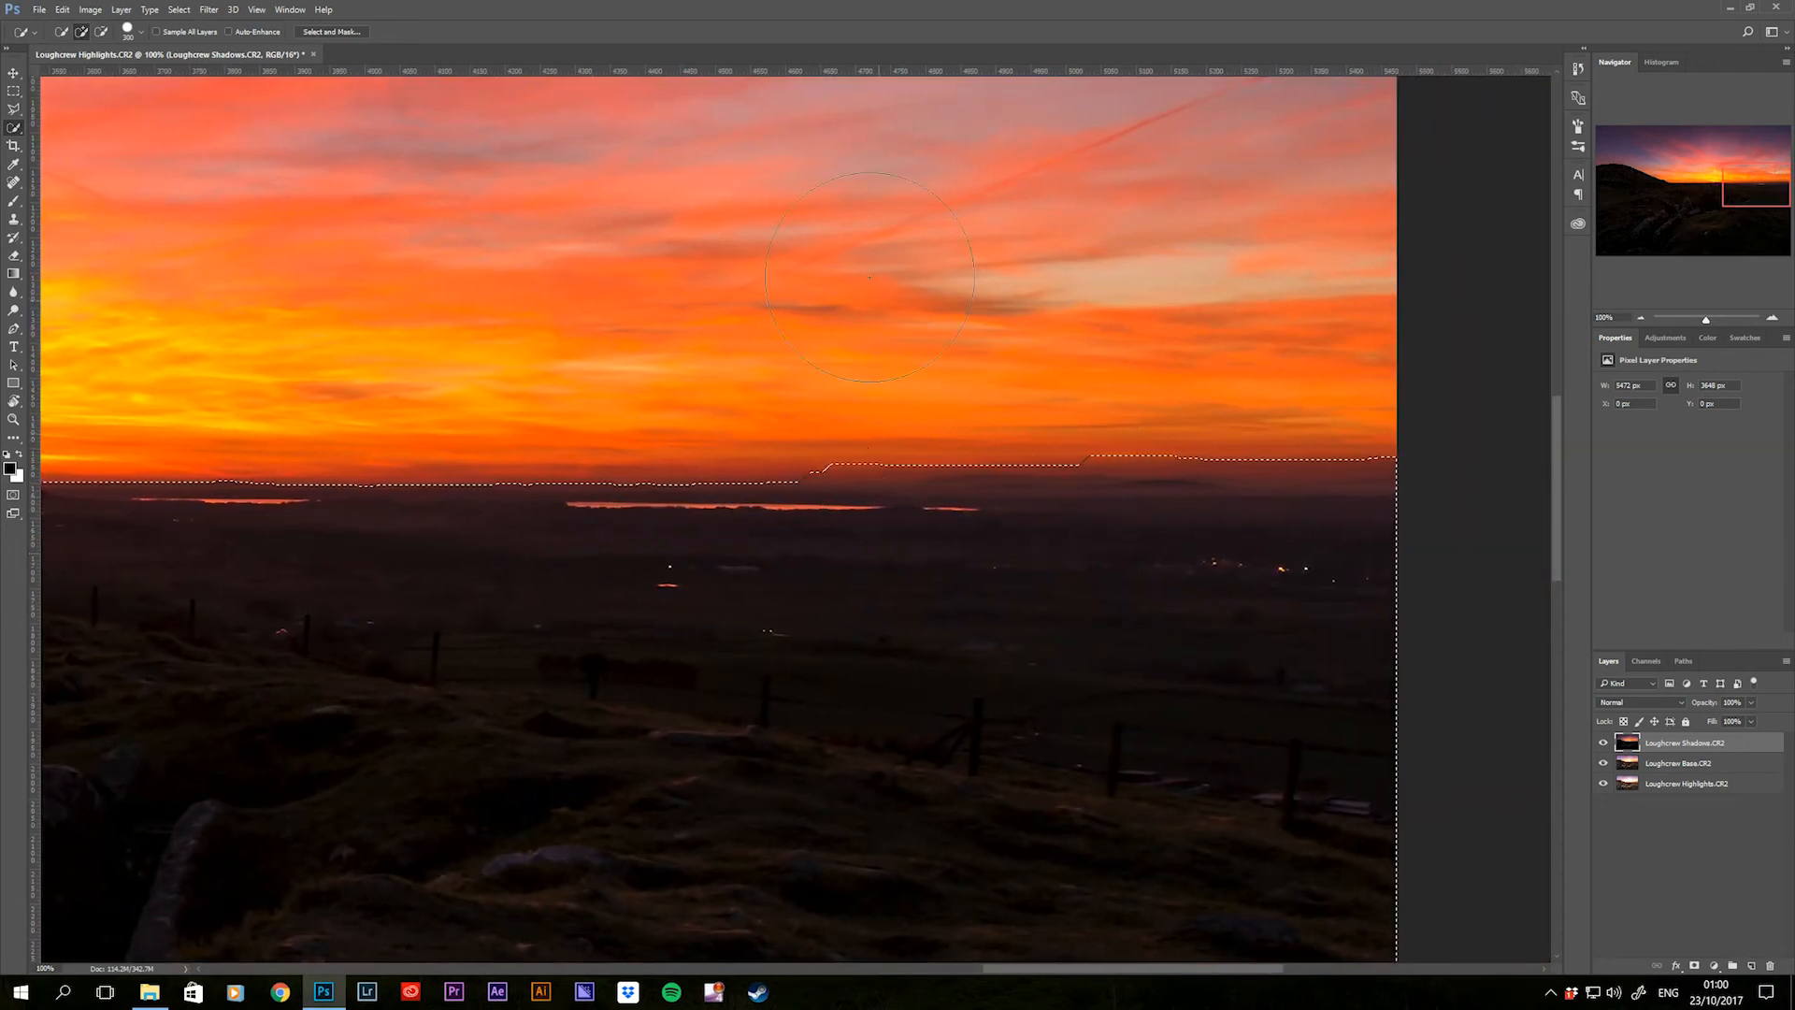
pyautogui.click(837, 368)
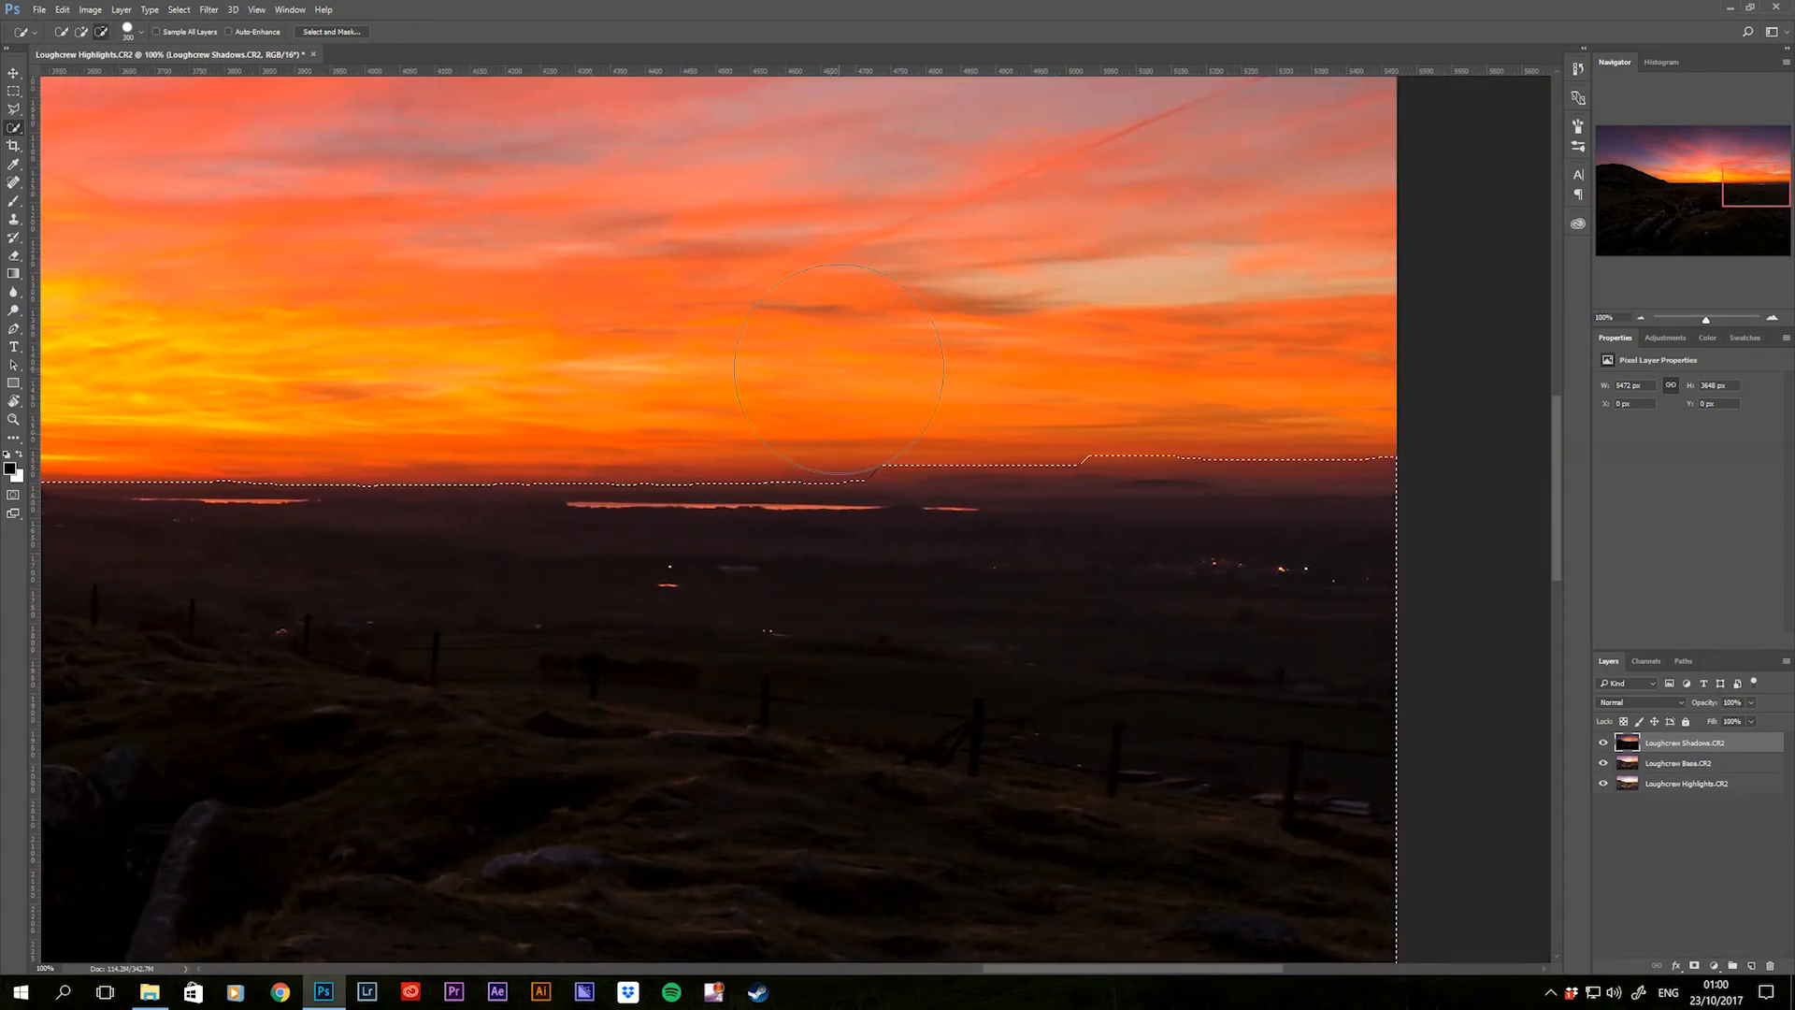
pyautogui.click(880, 371)
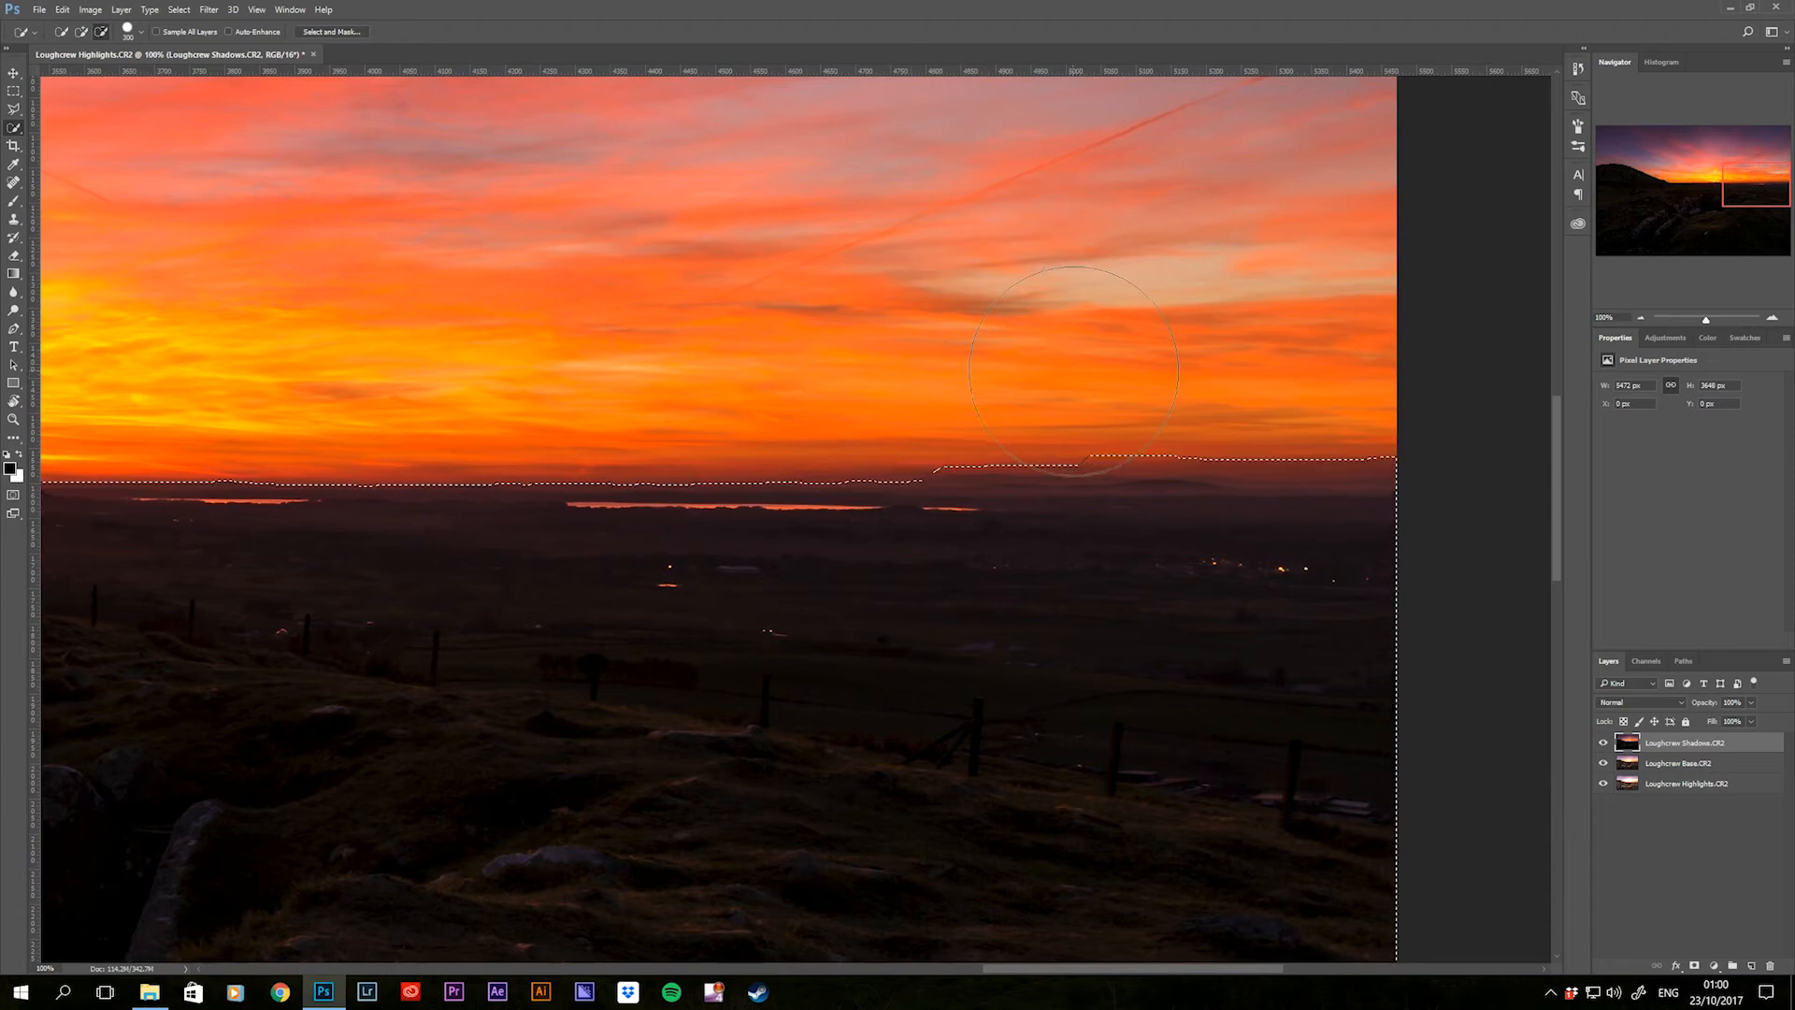
pyautogui.click(1206, 366)
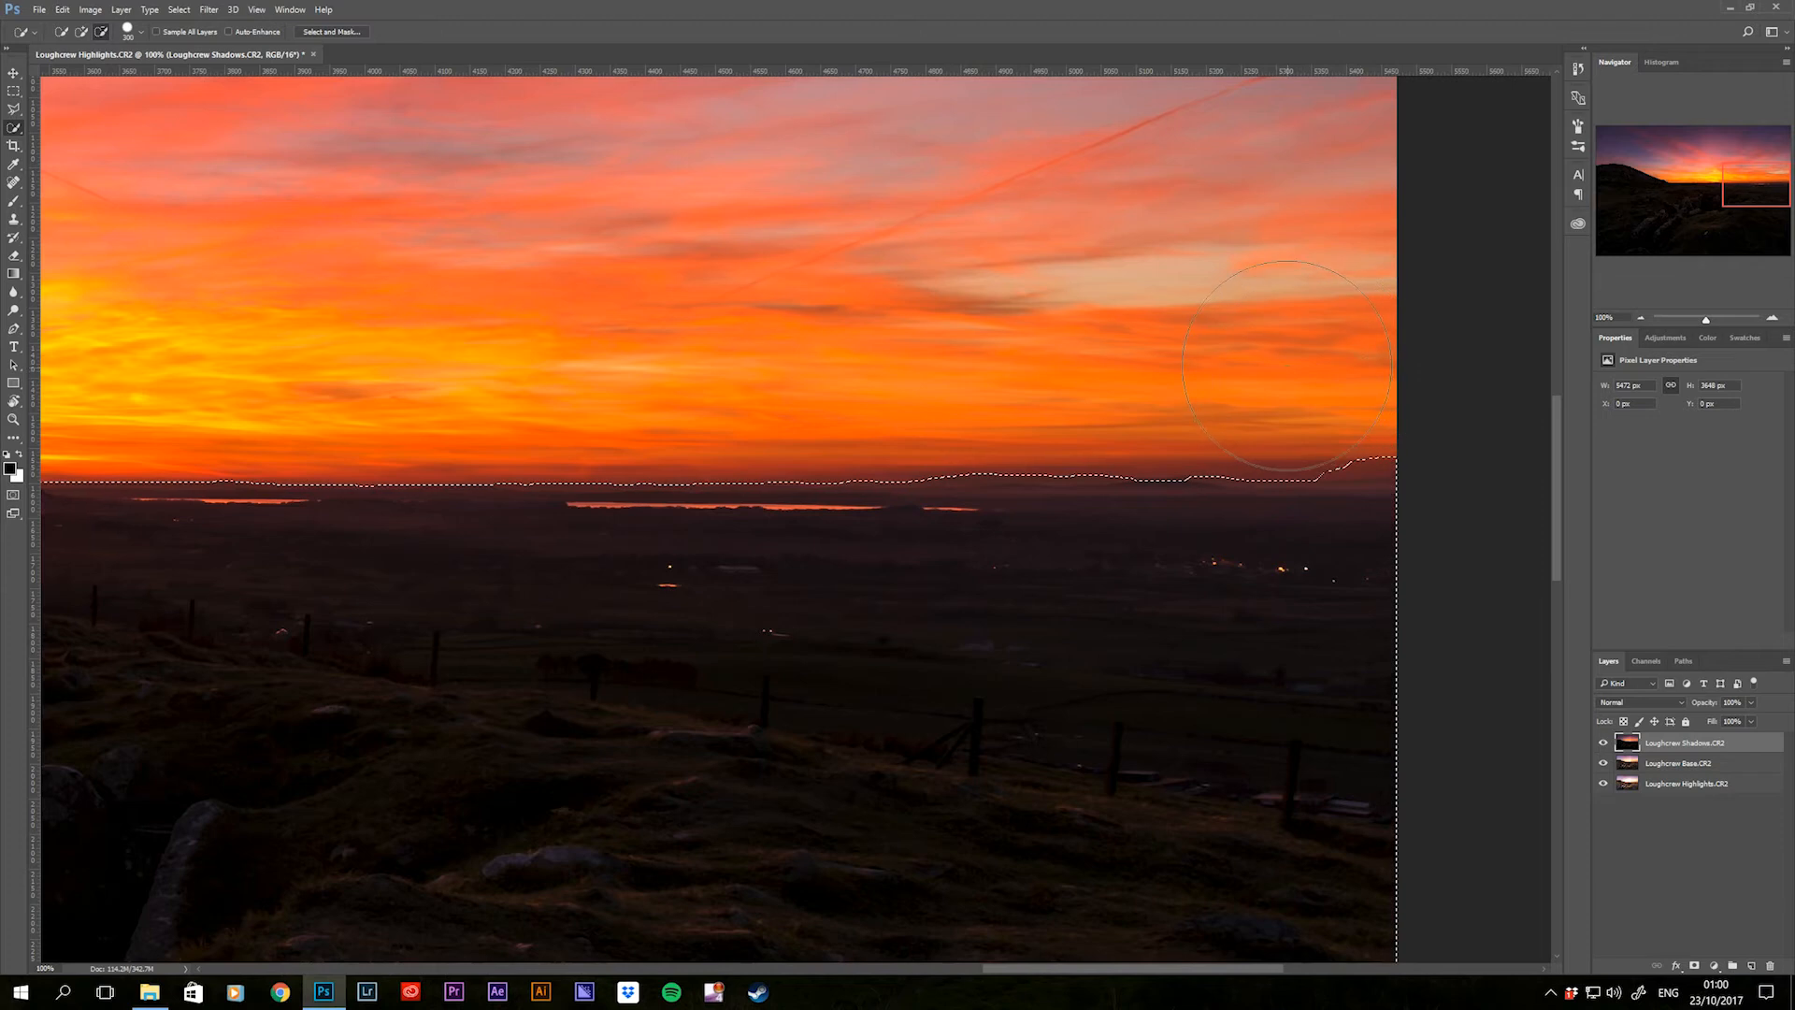
pyautogui.click(1350, 367)
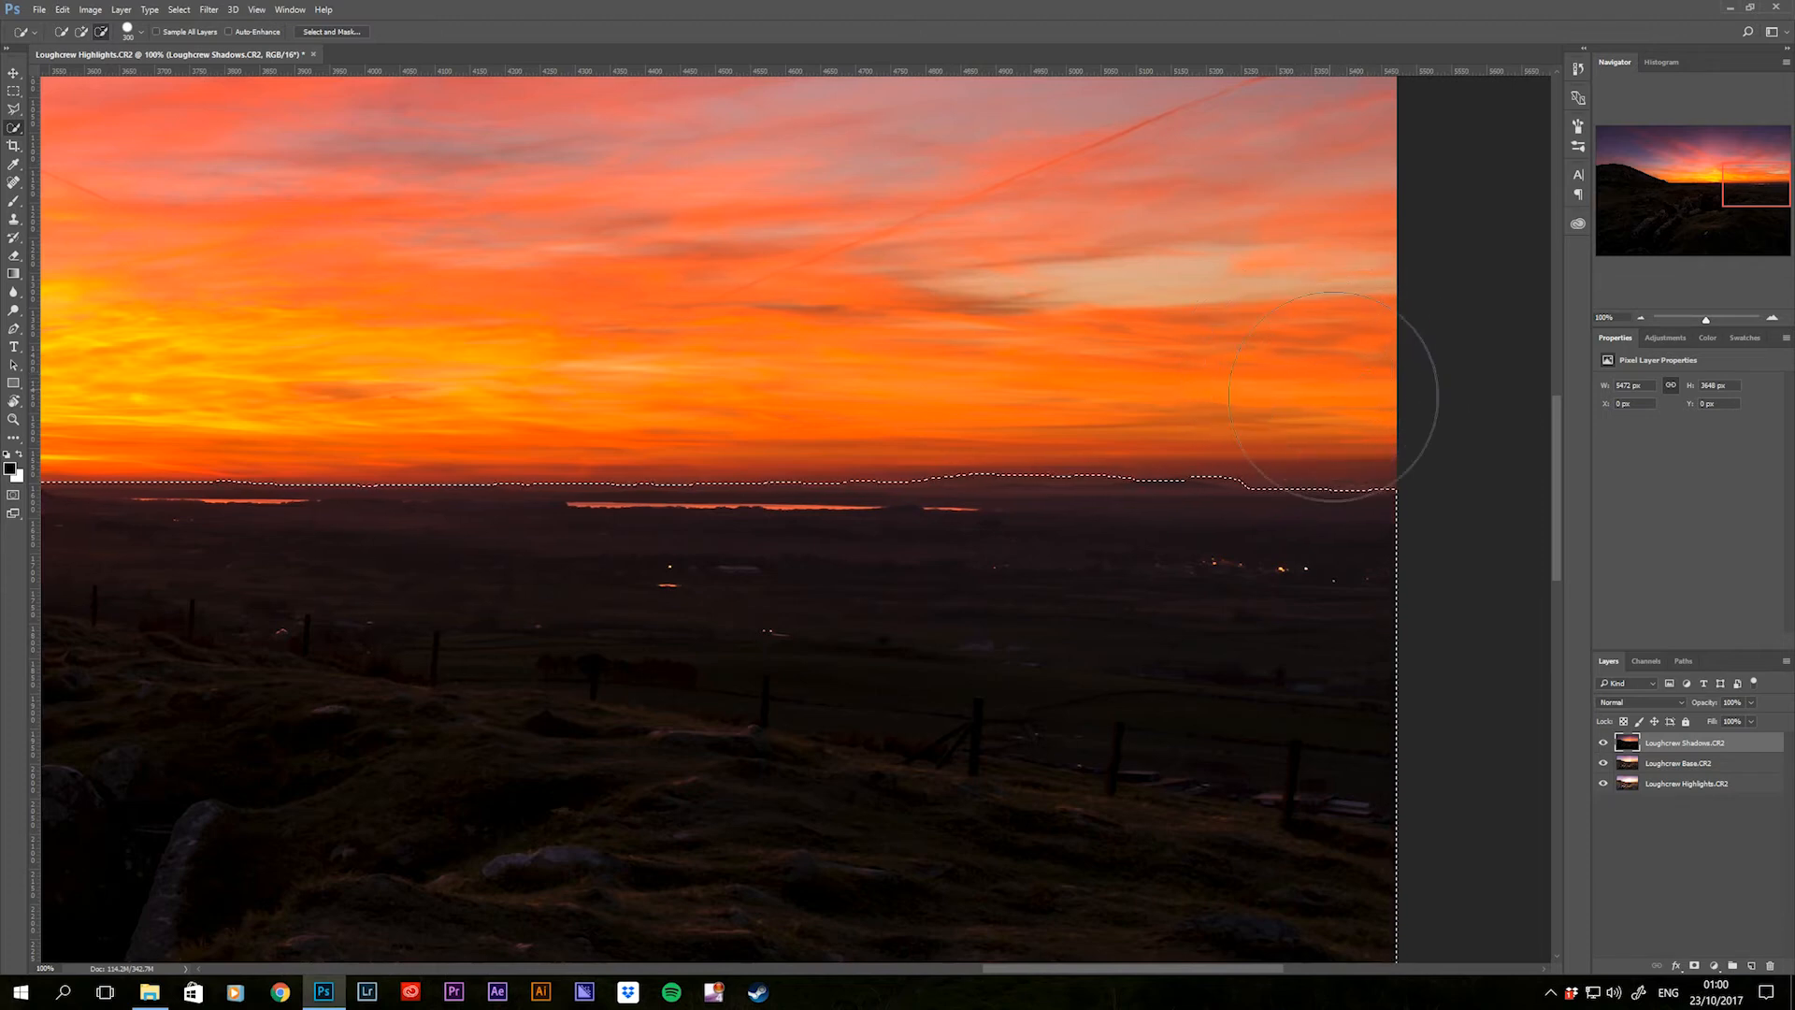
pyautogui.click(1314, 585)
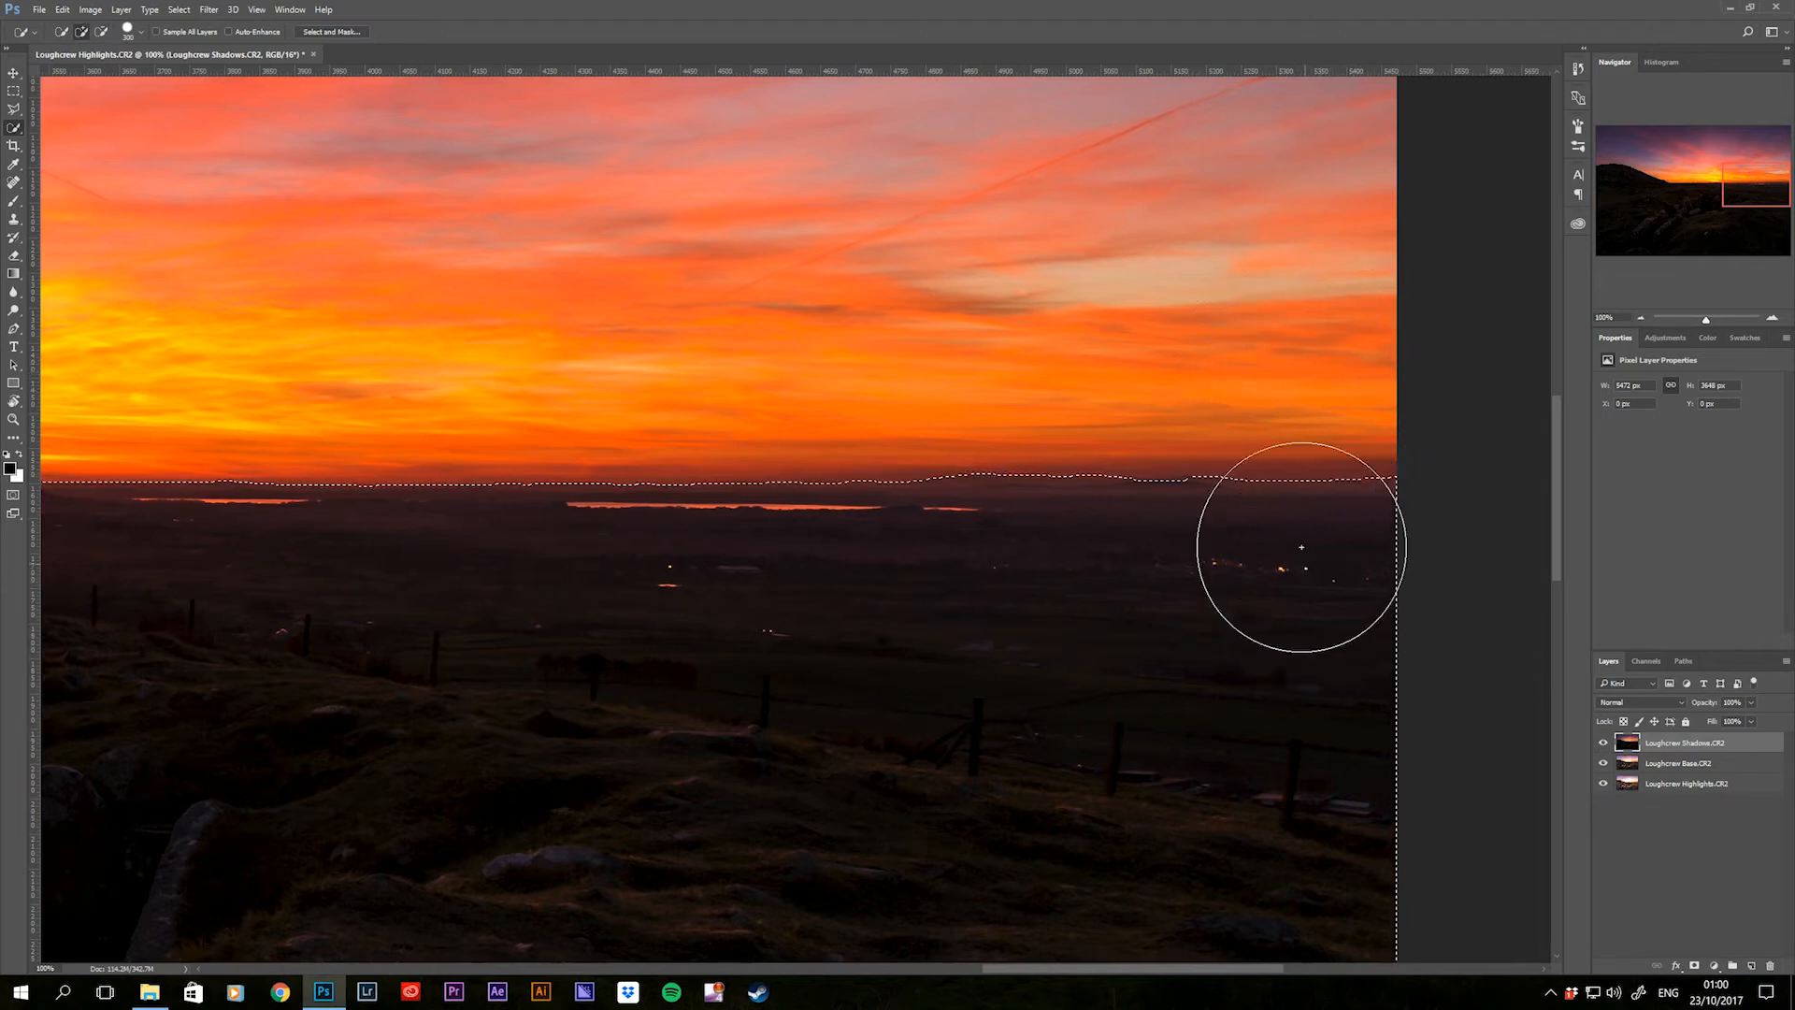
# - Examine the foreground selection's edge across the whole photo and closely along the hill's ridge
pyautogui.hotkey('ctrl', '-')
pyautogui.hotkey('ctrl', '-')
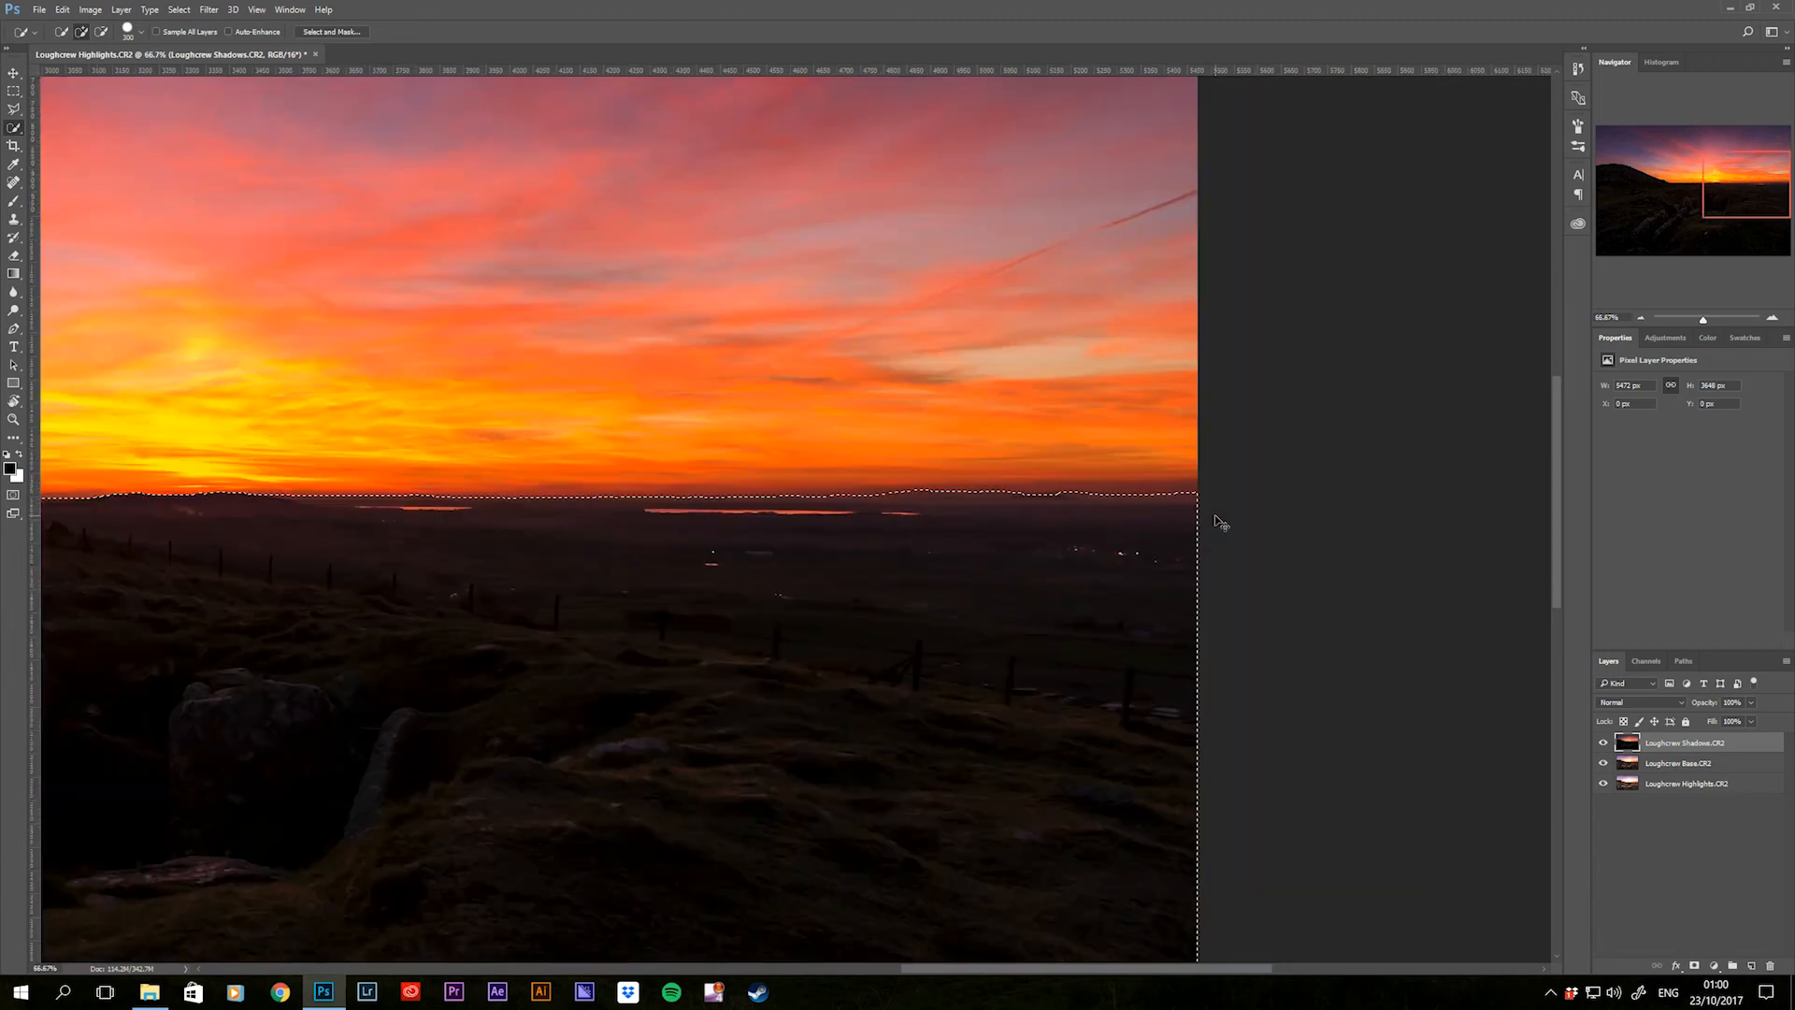
pyautogui.hotkey('ctrl', '-')
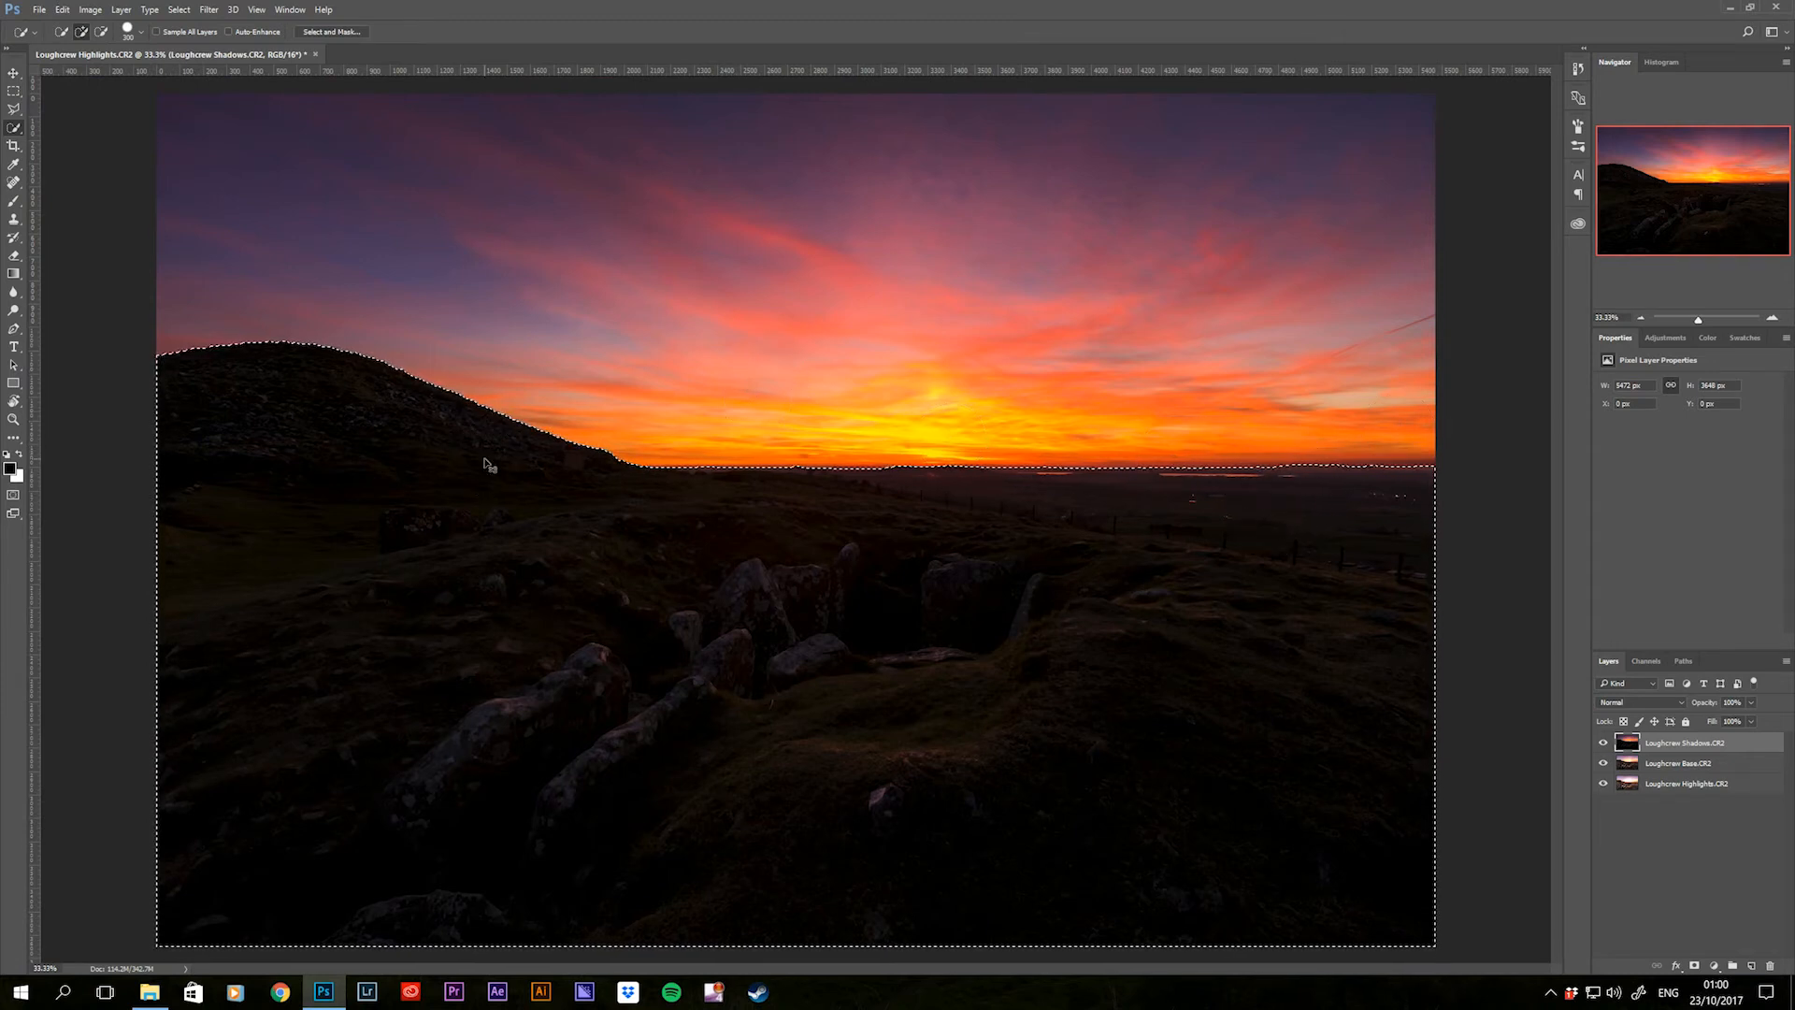
pyautogui.hotkey('ctrl', '+')
pyautogui.moveTo(412, 505); pyautogui.dragTo(1010, 633)
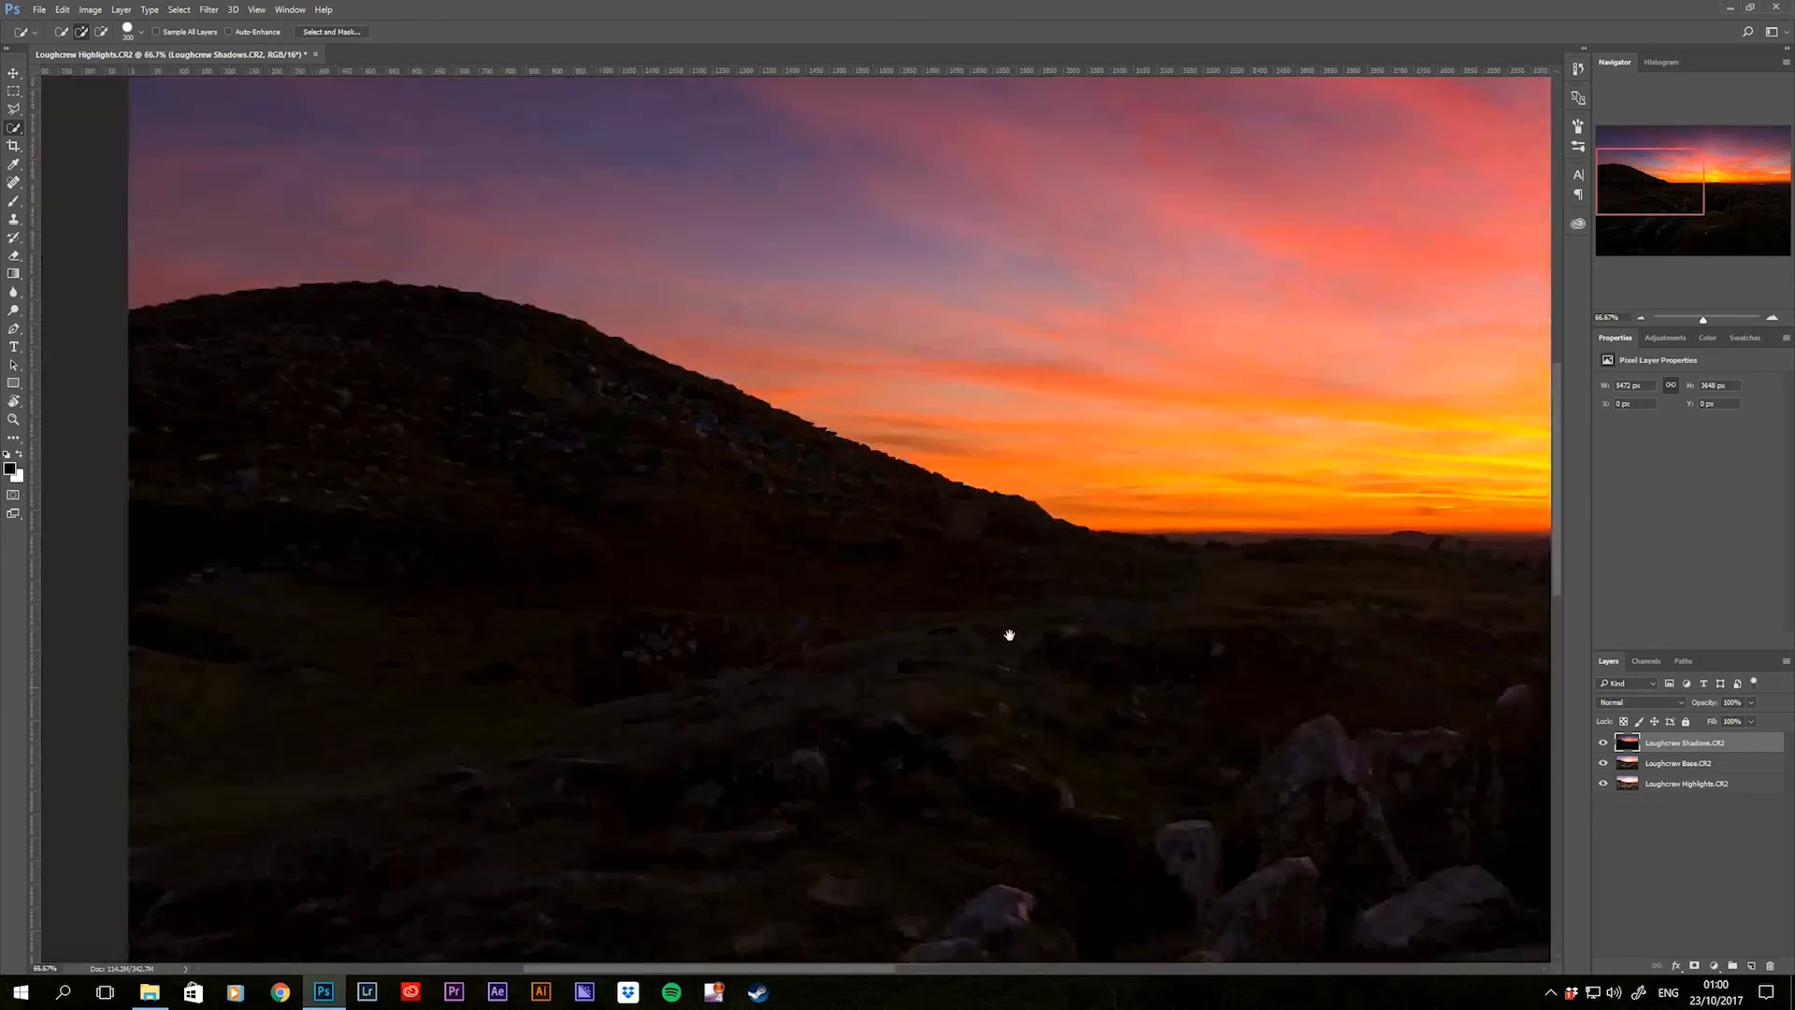
pyautogui.hotkey('ctrl', '+')
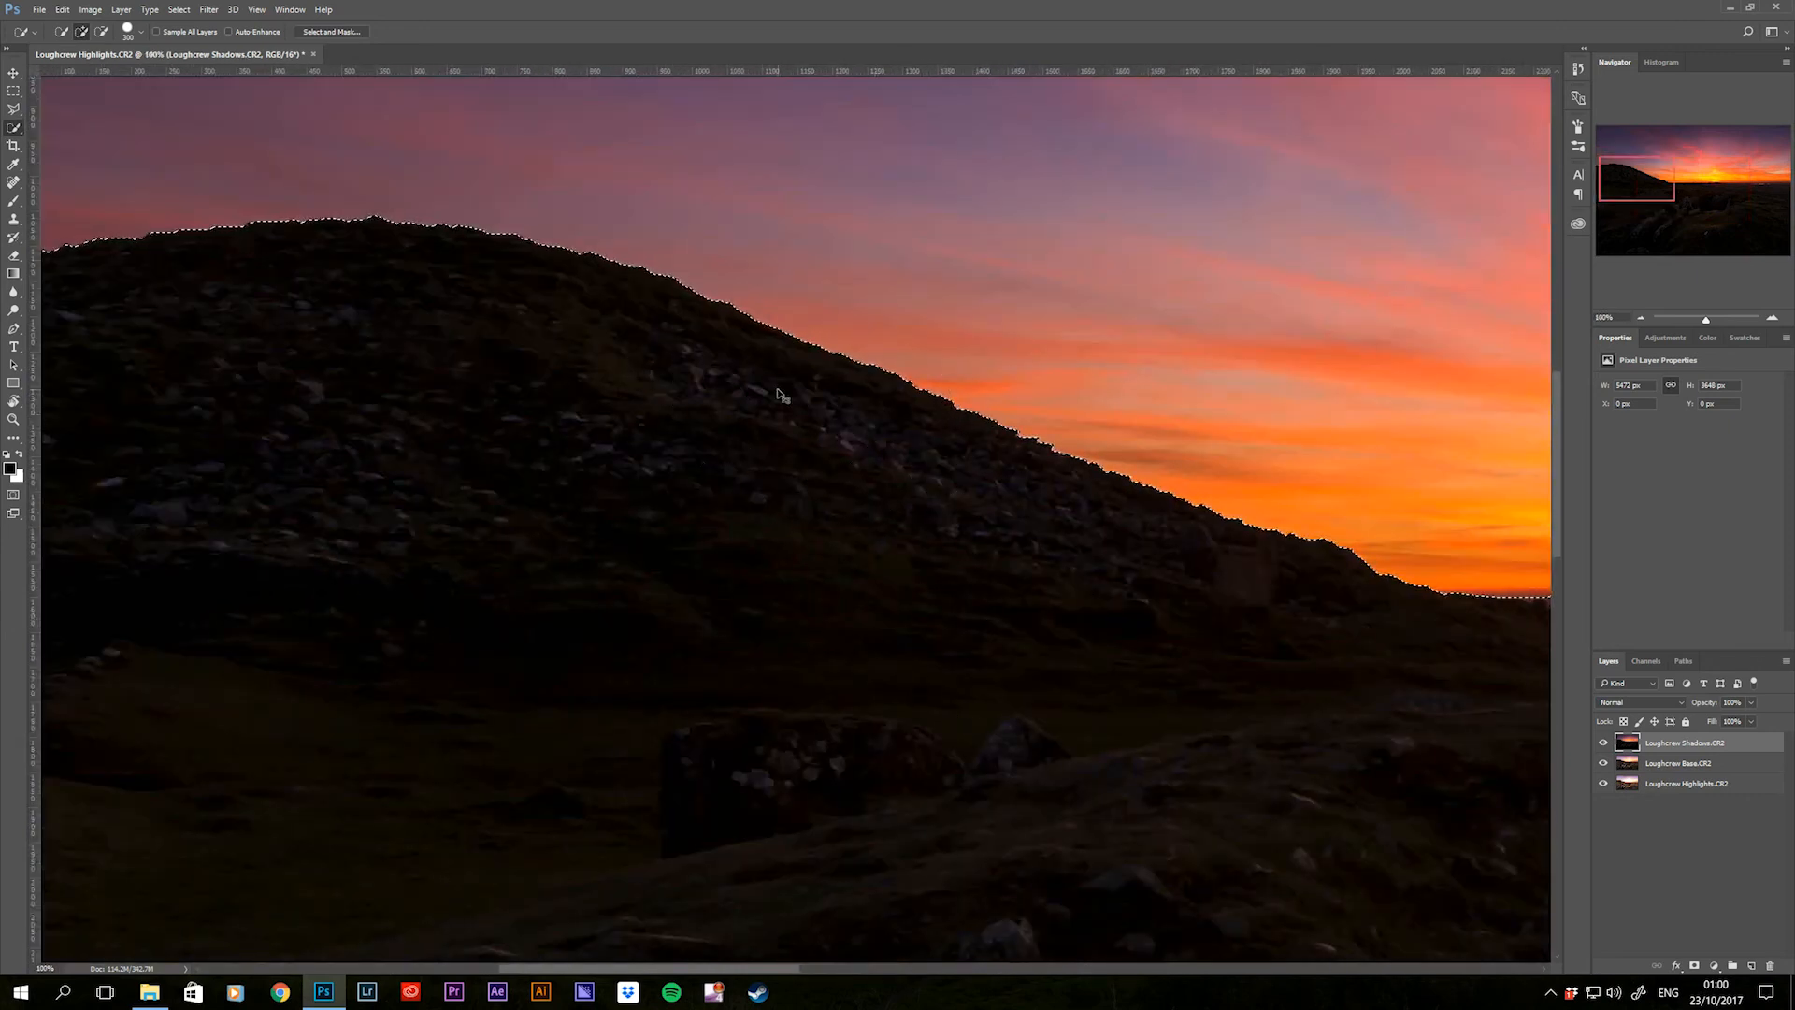
pyautogui.hotkey('ctrl', '+')
pyautogui.moveTo(761, 308); pyautogui.dragTo(797, 497)
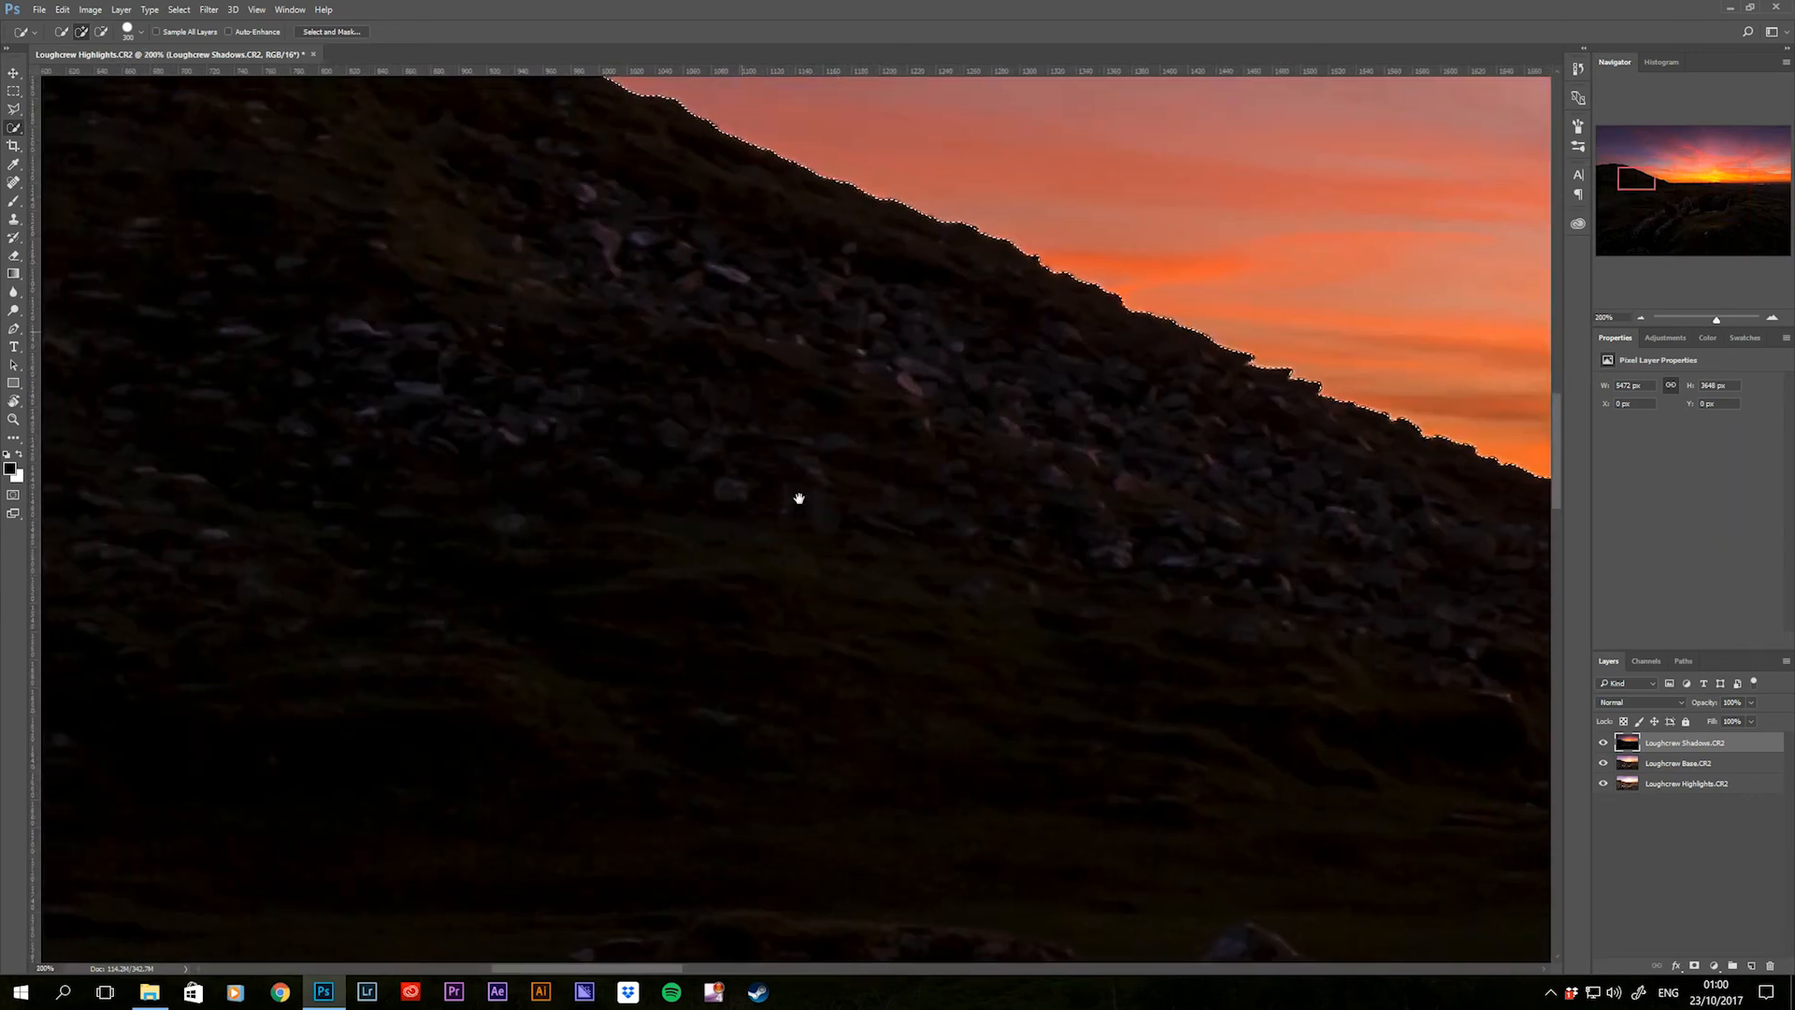
pyautogui.hotkey('ctrl', '-')
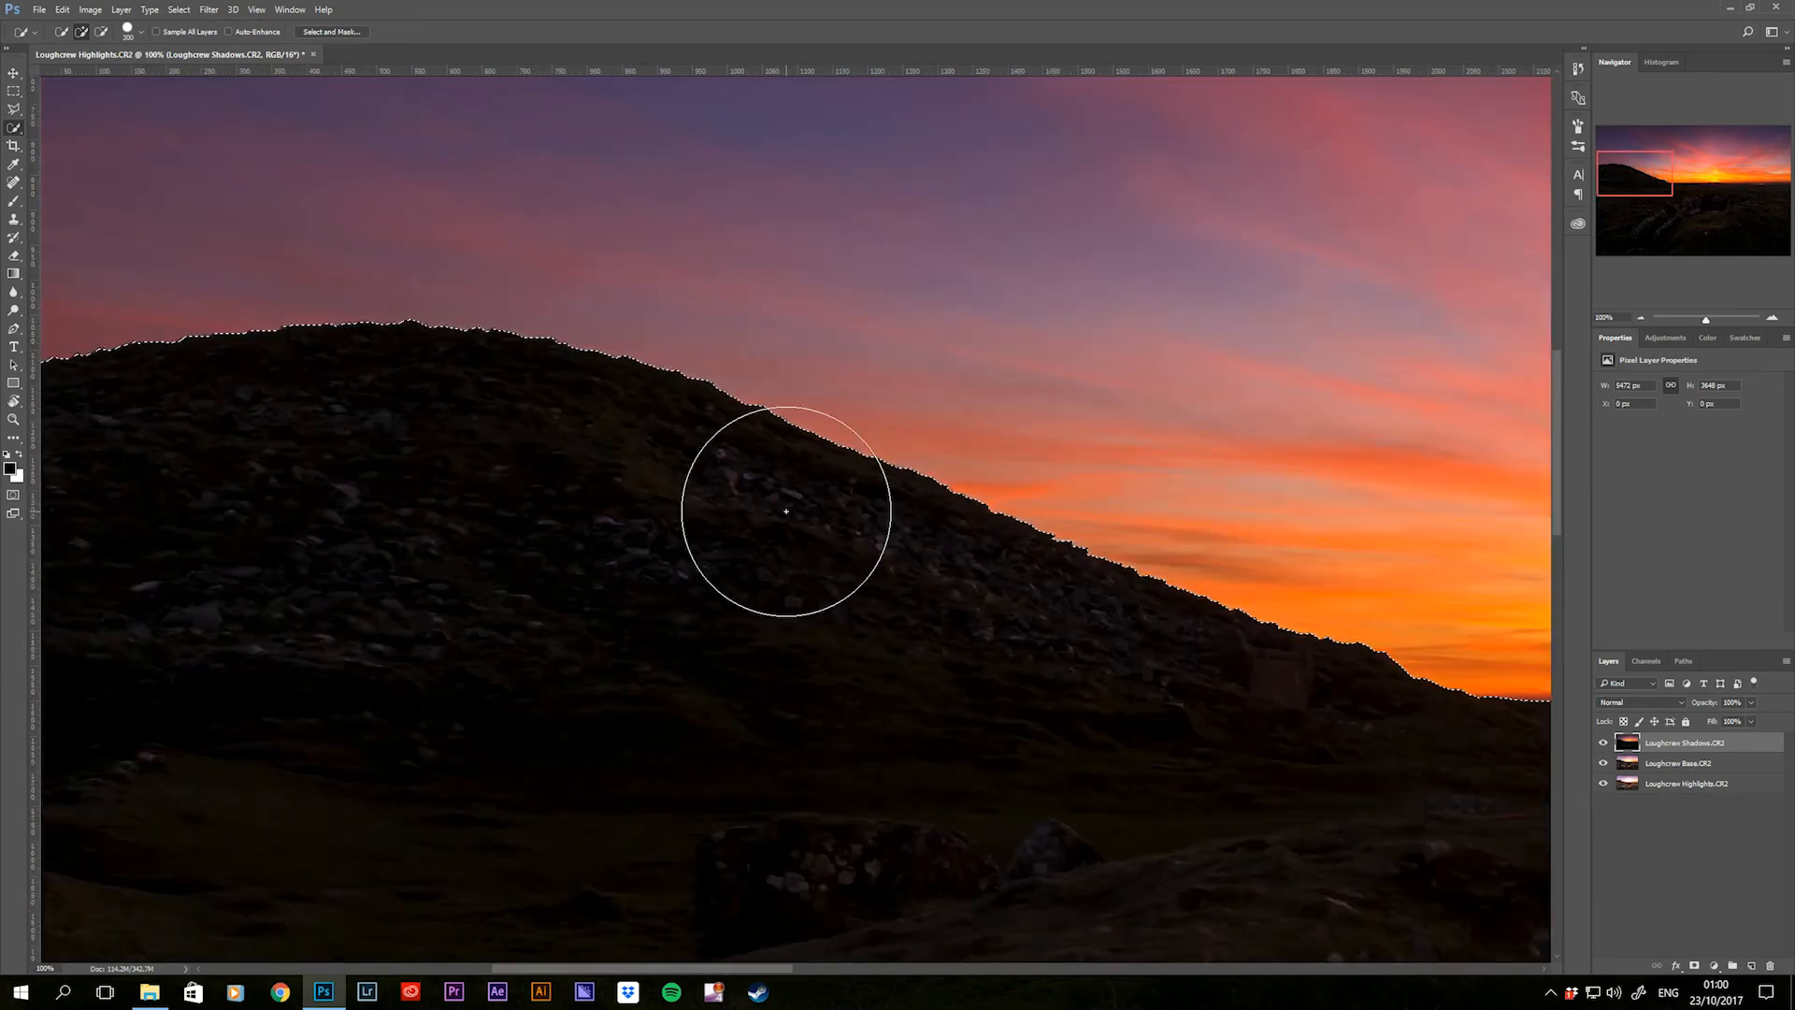
pyautogui.hotkey('ctrl', 'd')
pyautogui.hotkey('ctrl', '-')
pyautogui.hotkey('ctrl', 'shift', 'd')
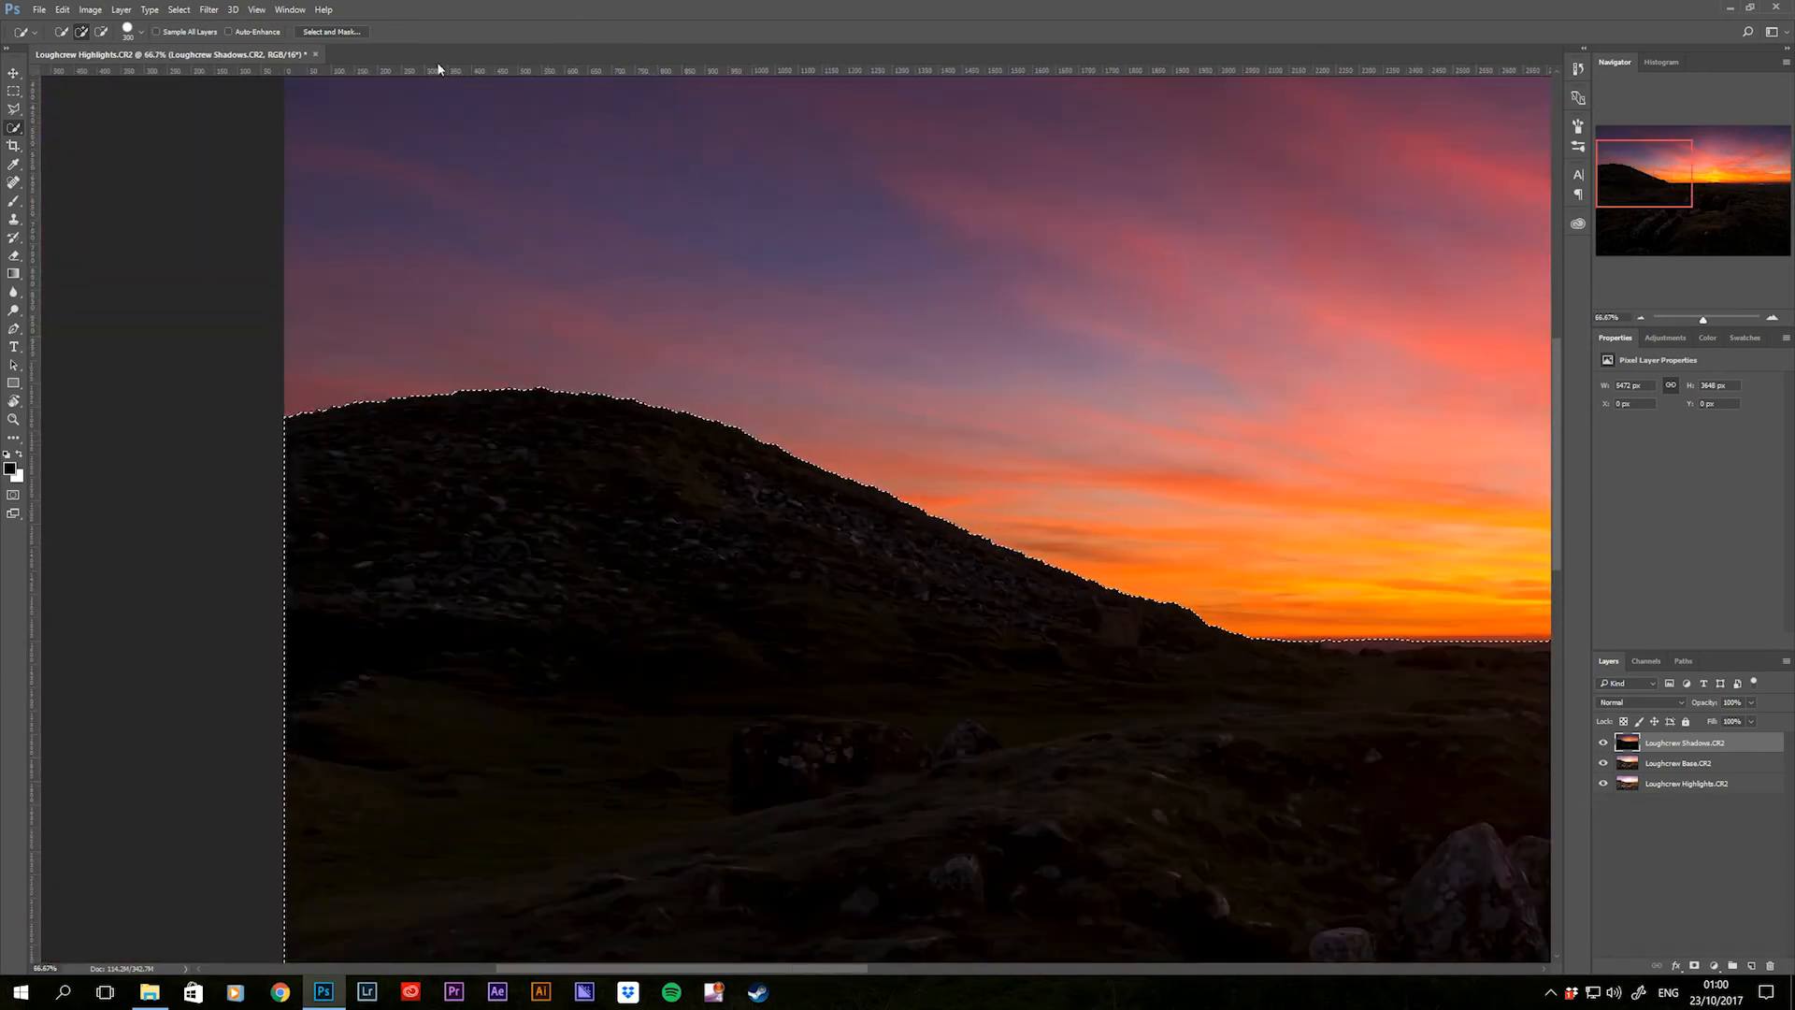
# - Inspect the foreground selection's red overlay in Select and Mask from the hill to the far horizon, and leave without applying anything
pyautogui.click(331, 32)
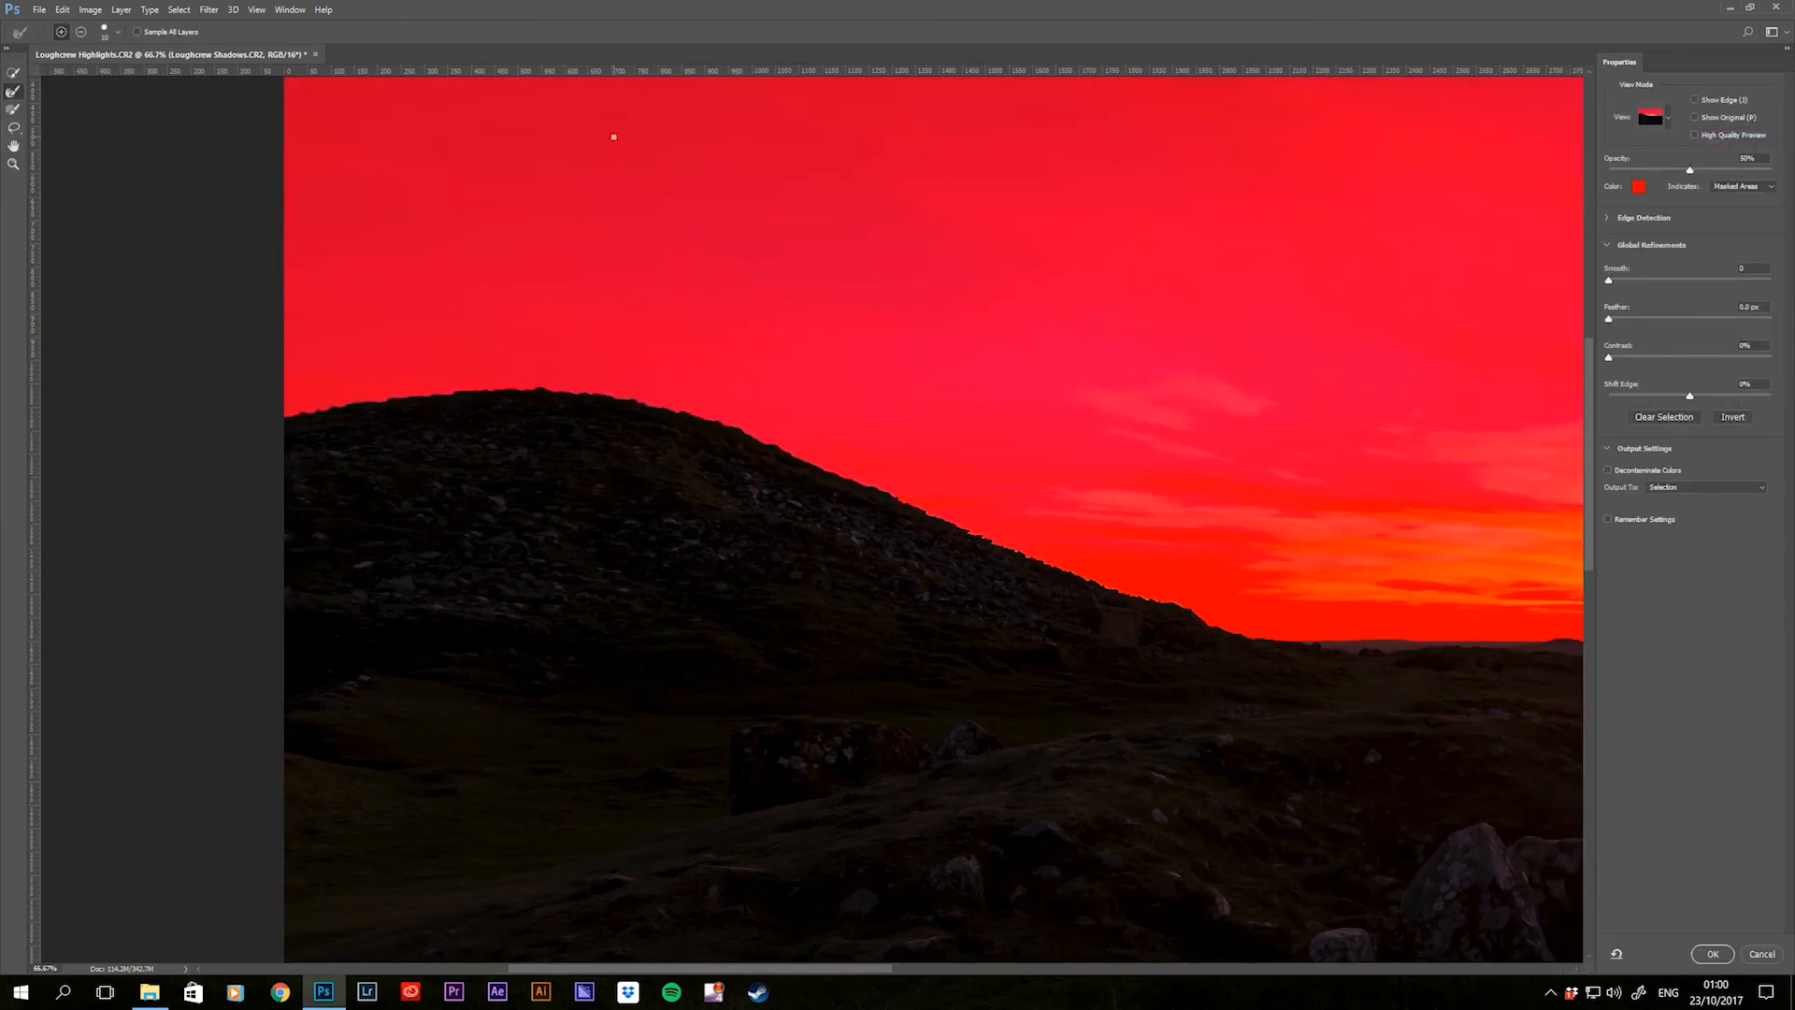
pyautogui.click(1668, 119)
pyautogui.click(1672, 121)
pyautogui.moveTo(1380, 455); pyautogui.dragTo(620, 405)
pyautogui.moveTo(1170, 417); pyautogui.dragTo(610, 372)
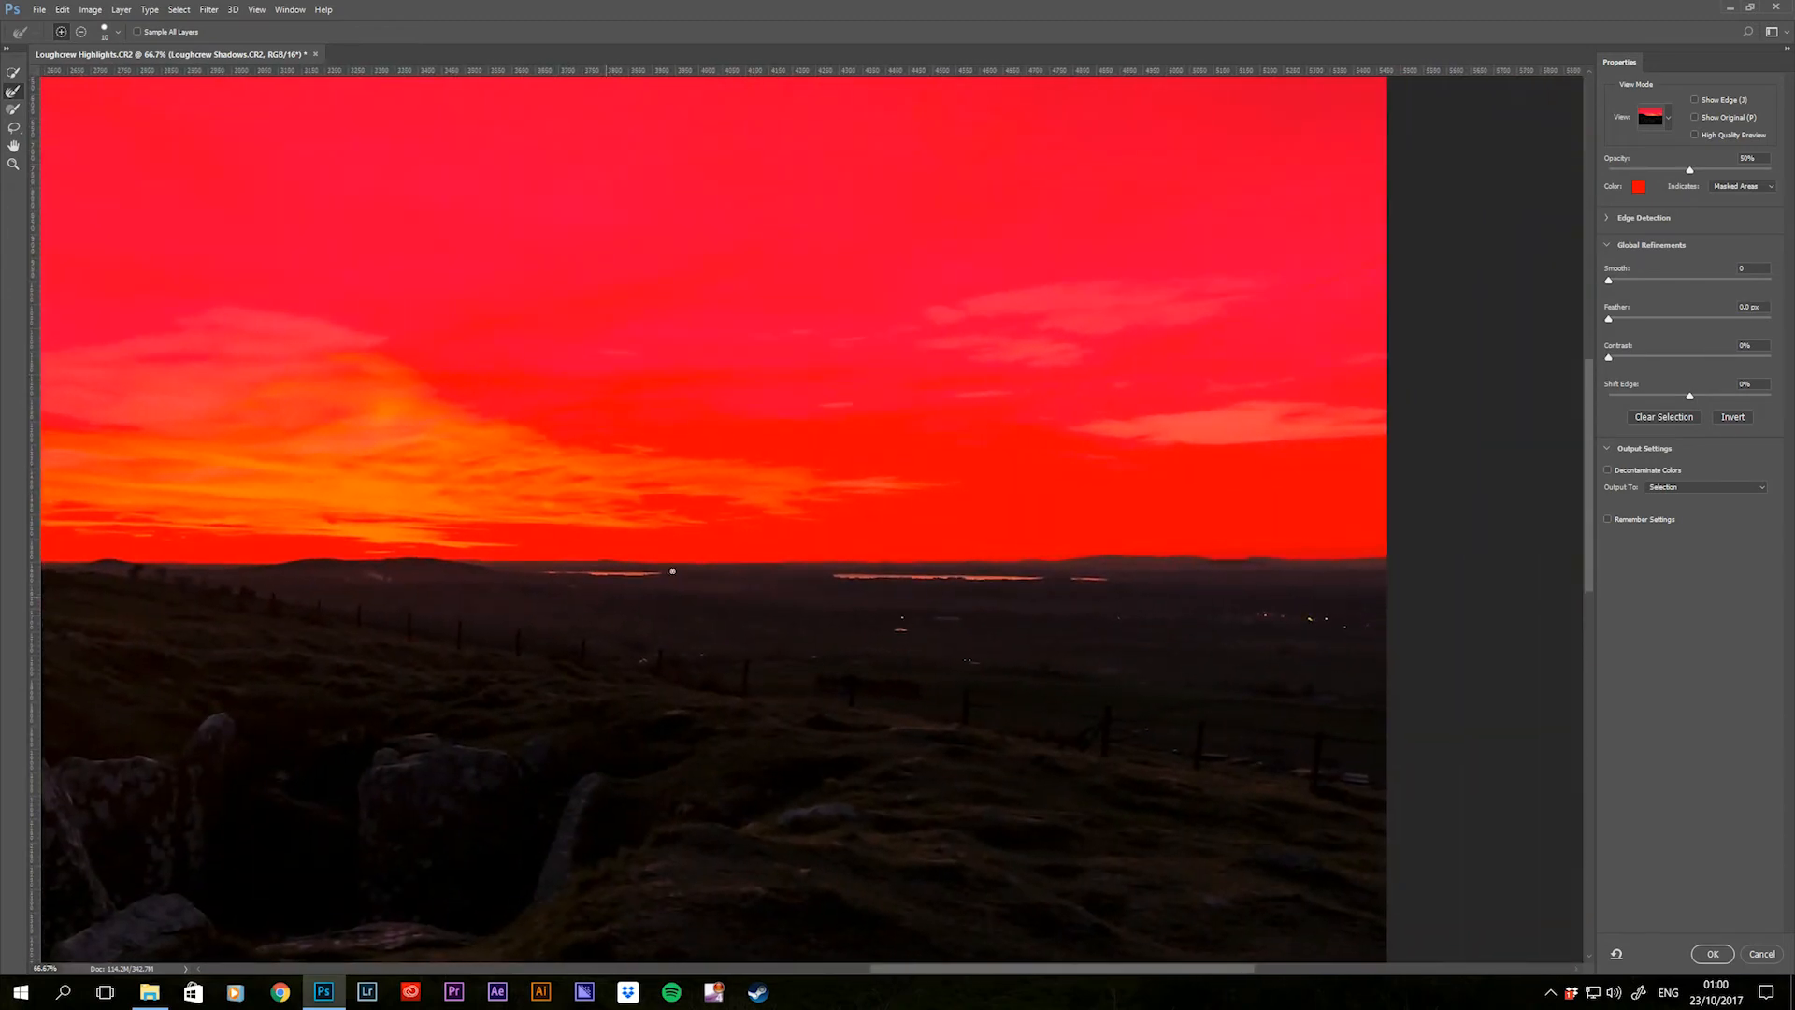
pyautogui.moveTo(545, 511); pyautogui.dragTo(1571, 426)
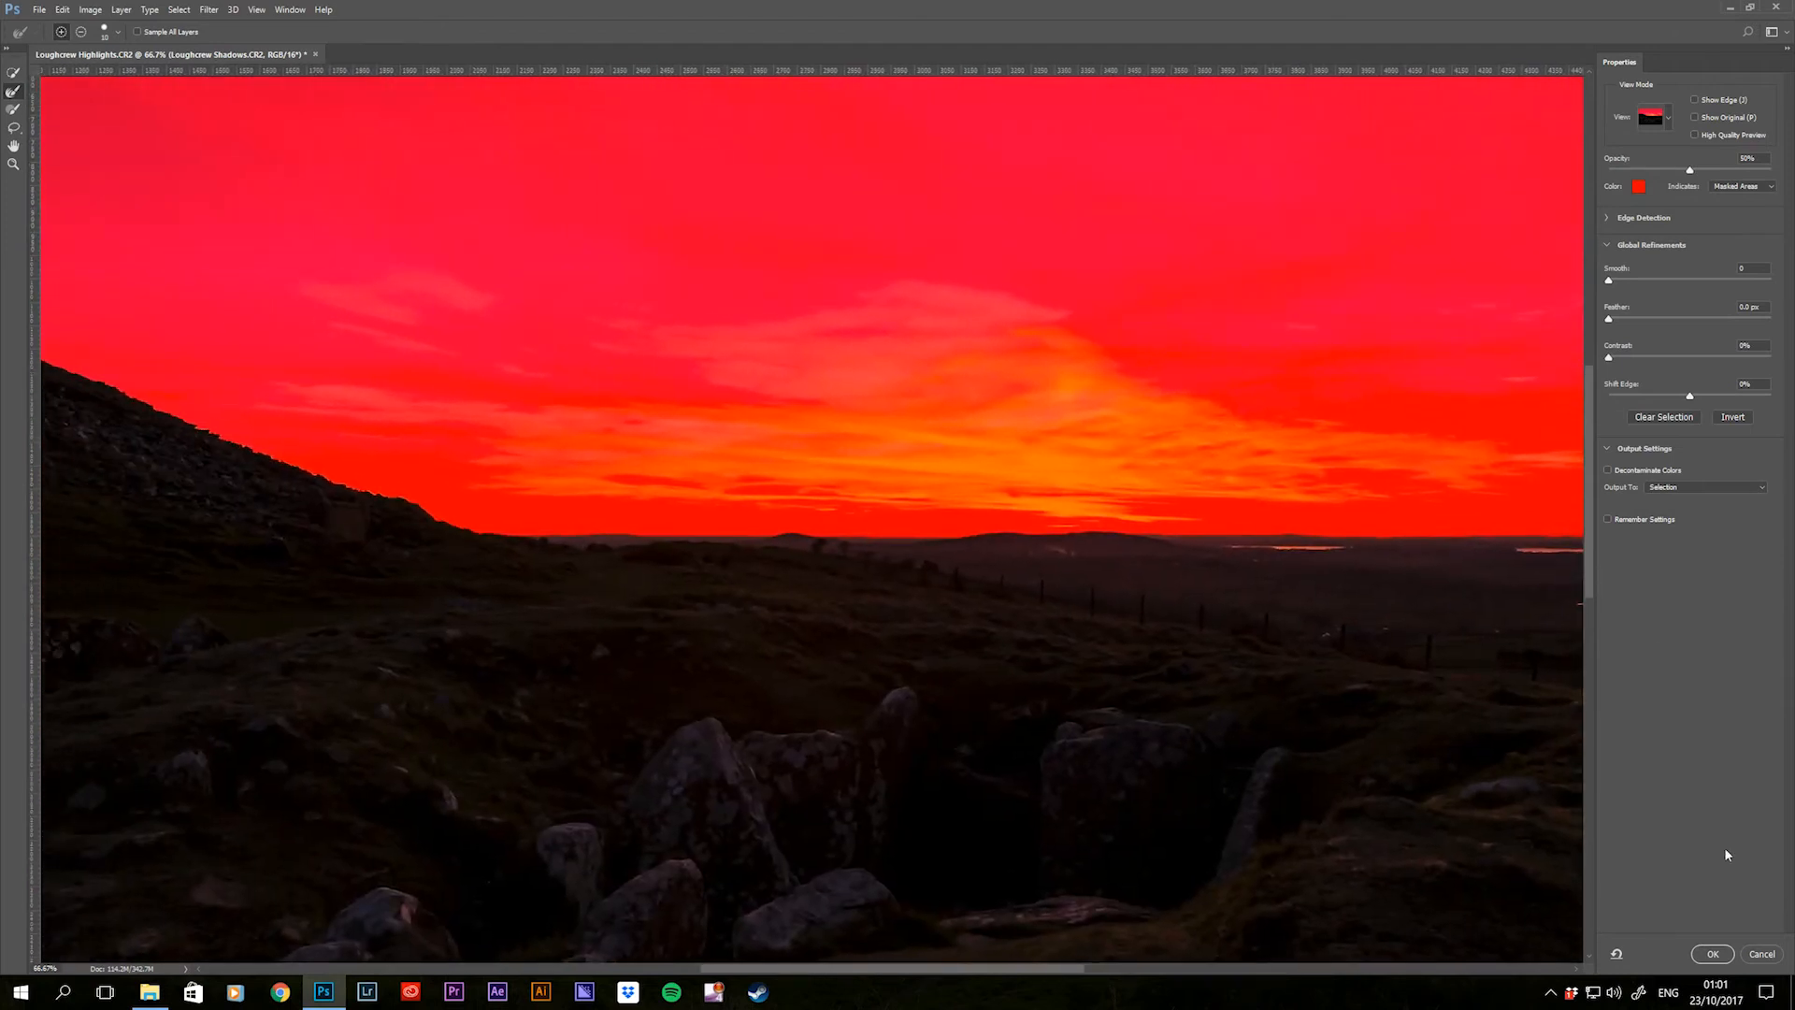
pyautogui.click(1763, 953)
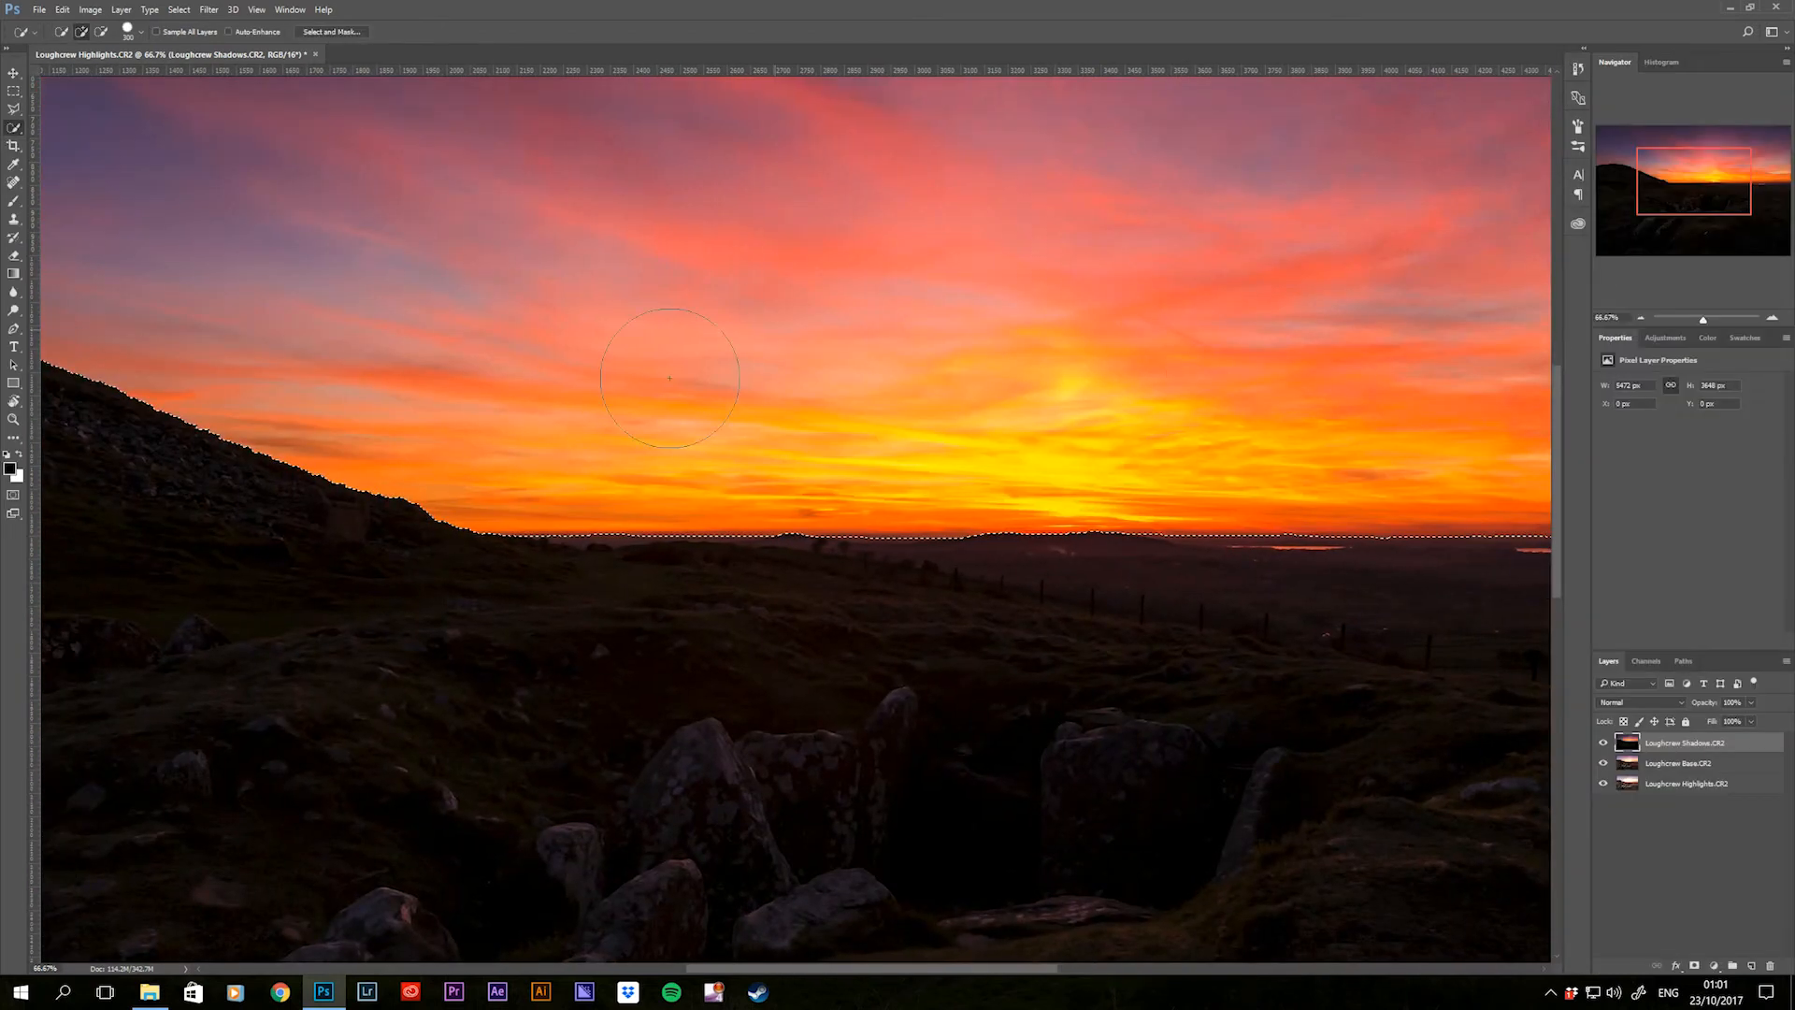
# - Contract the foreground selection slightly inward from the skyline
pyautogui.moveTo(434, 647); pyautogui.dragTo(1114, 457)
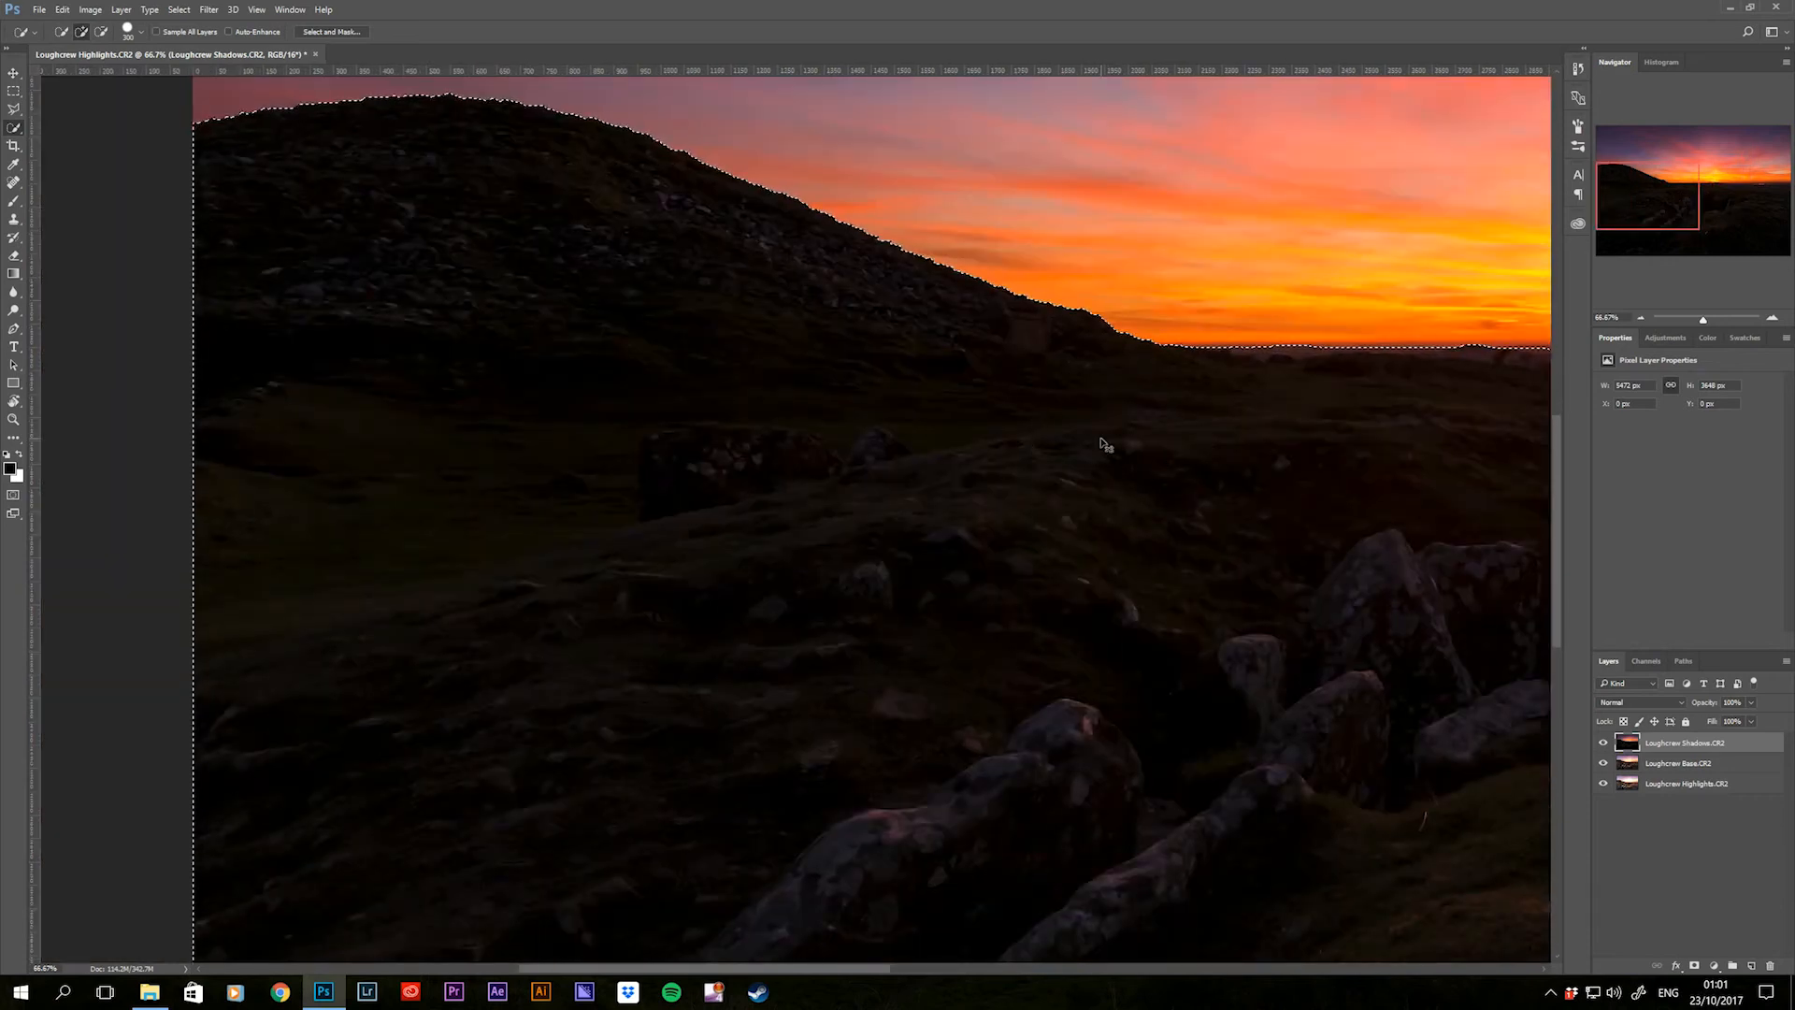
pyautogui.hotkey('ctrl', '-')
pyautogui.hotkey('ctrl', '-')
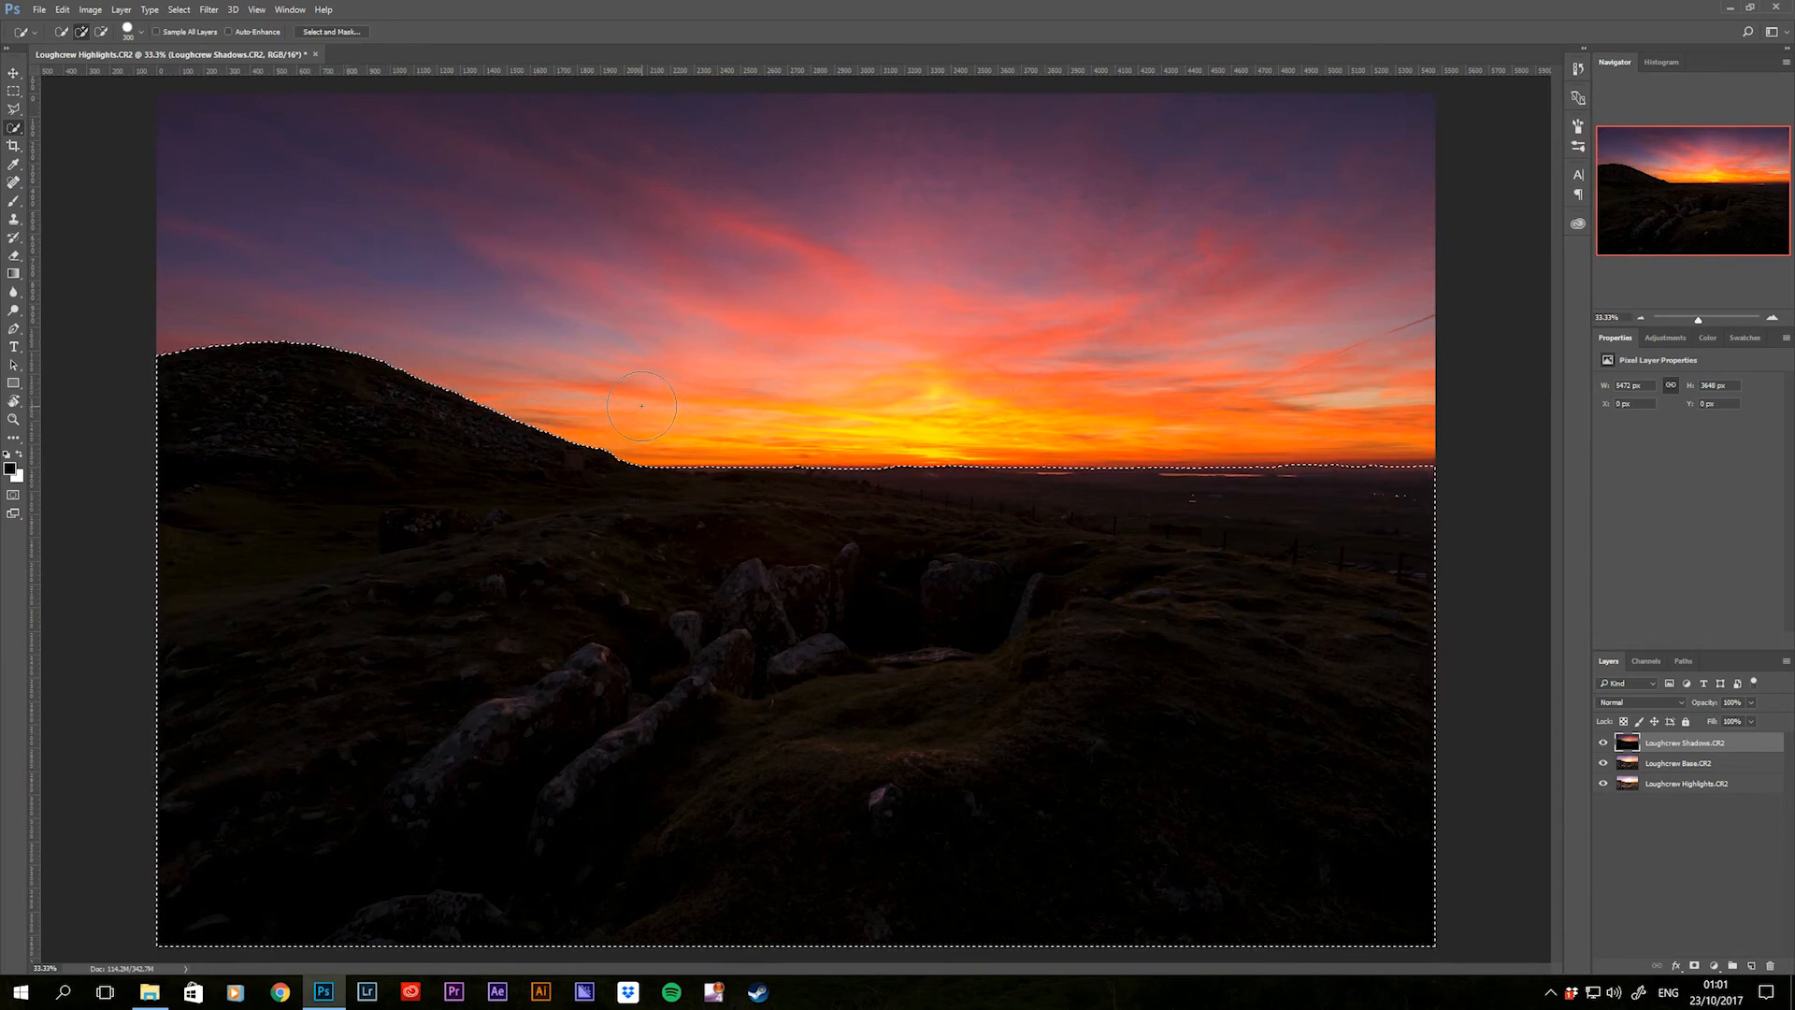
pyautogui.click(179, 9)
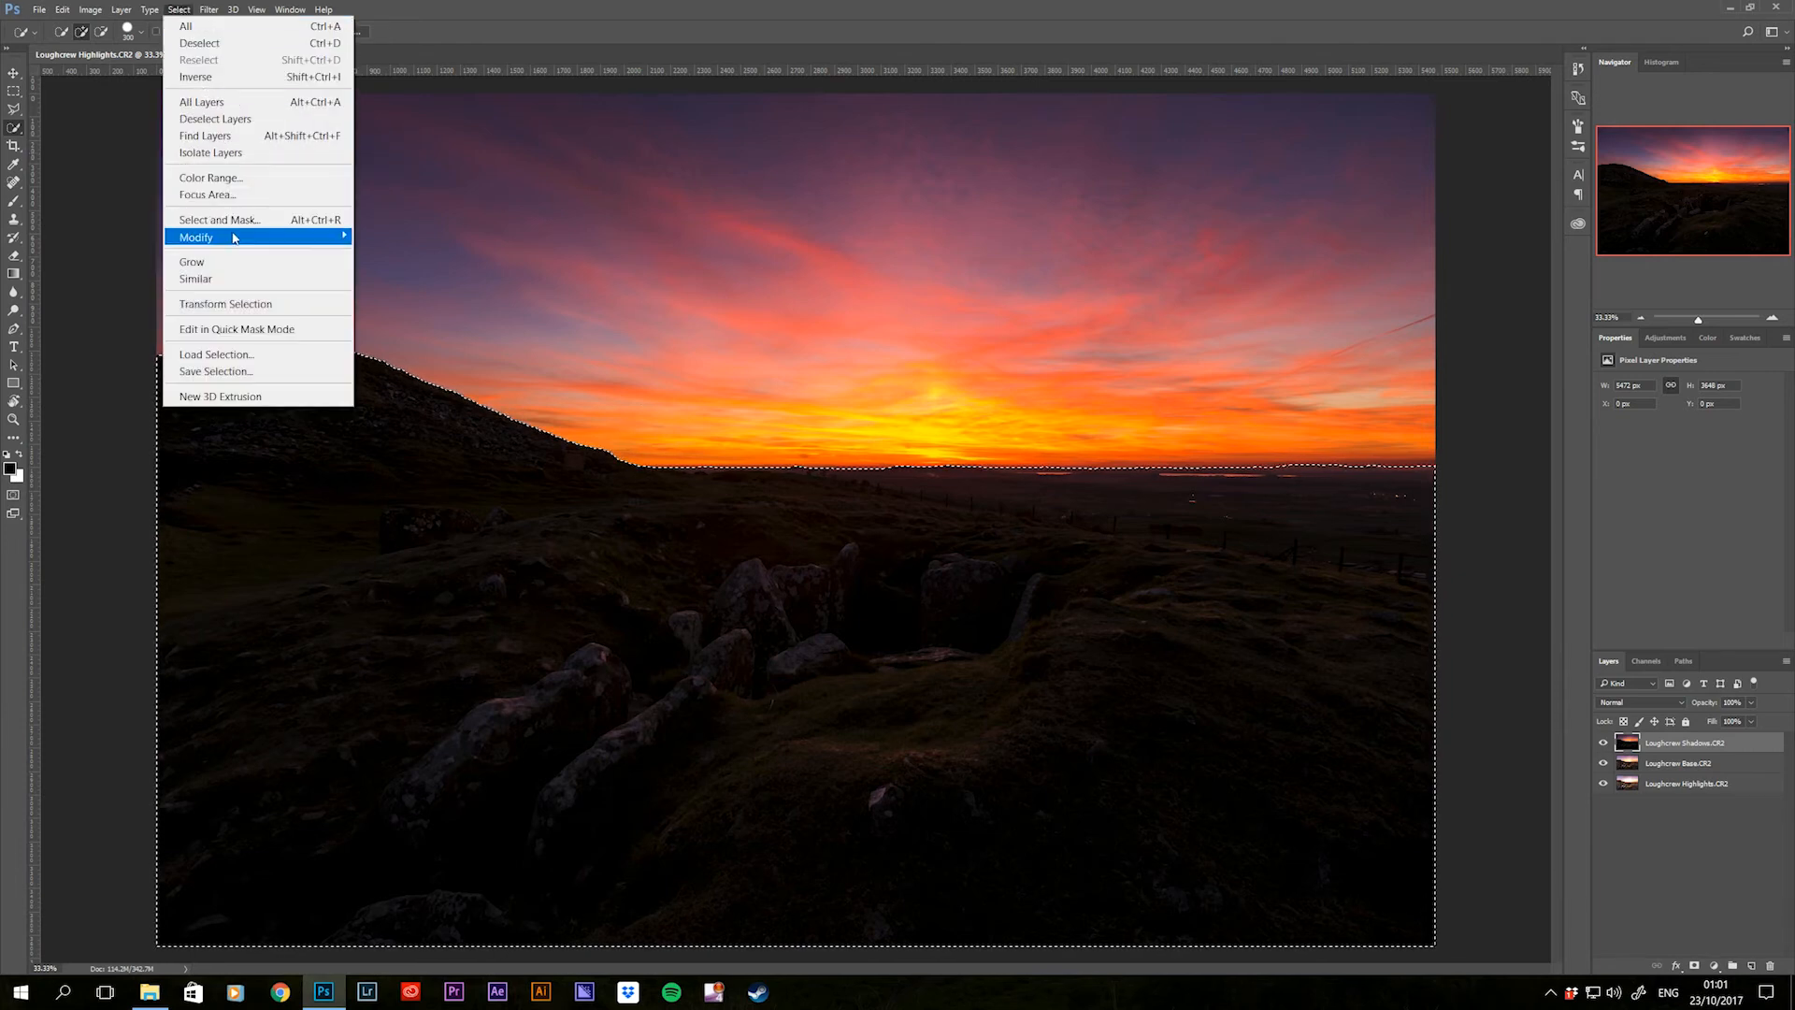
pyautogui.moveTo(236, 239)
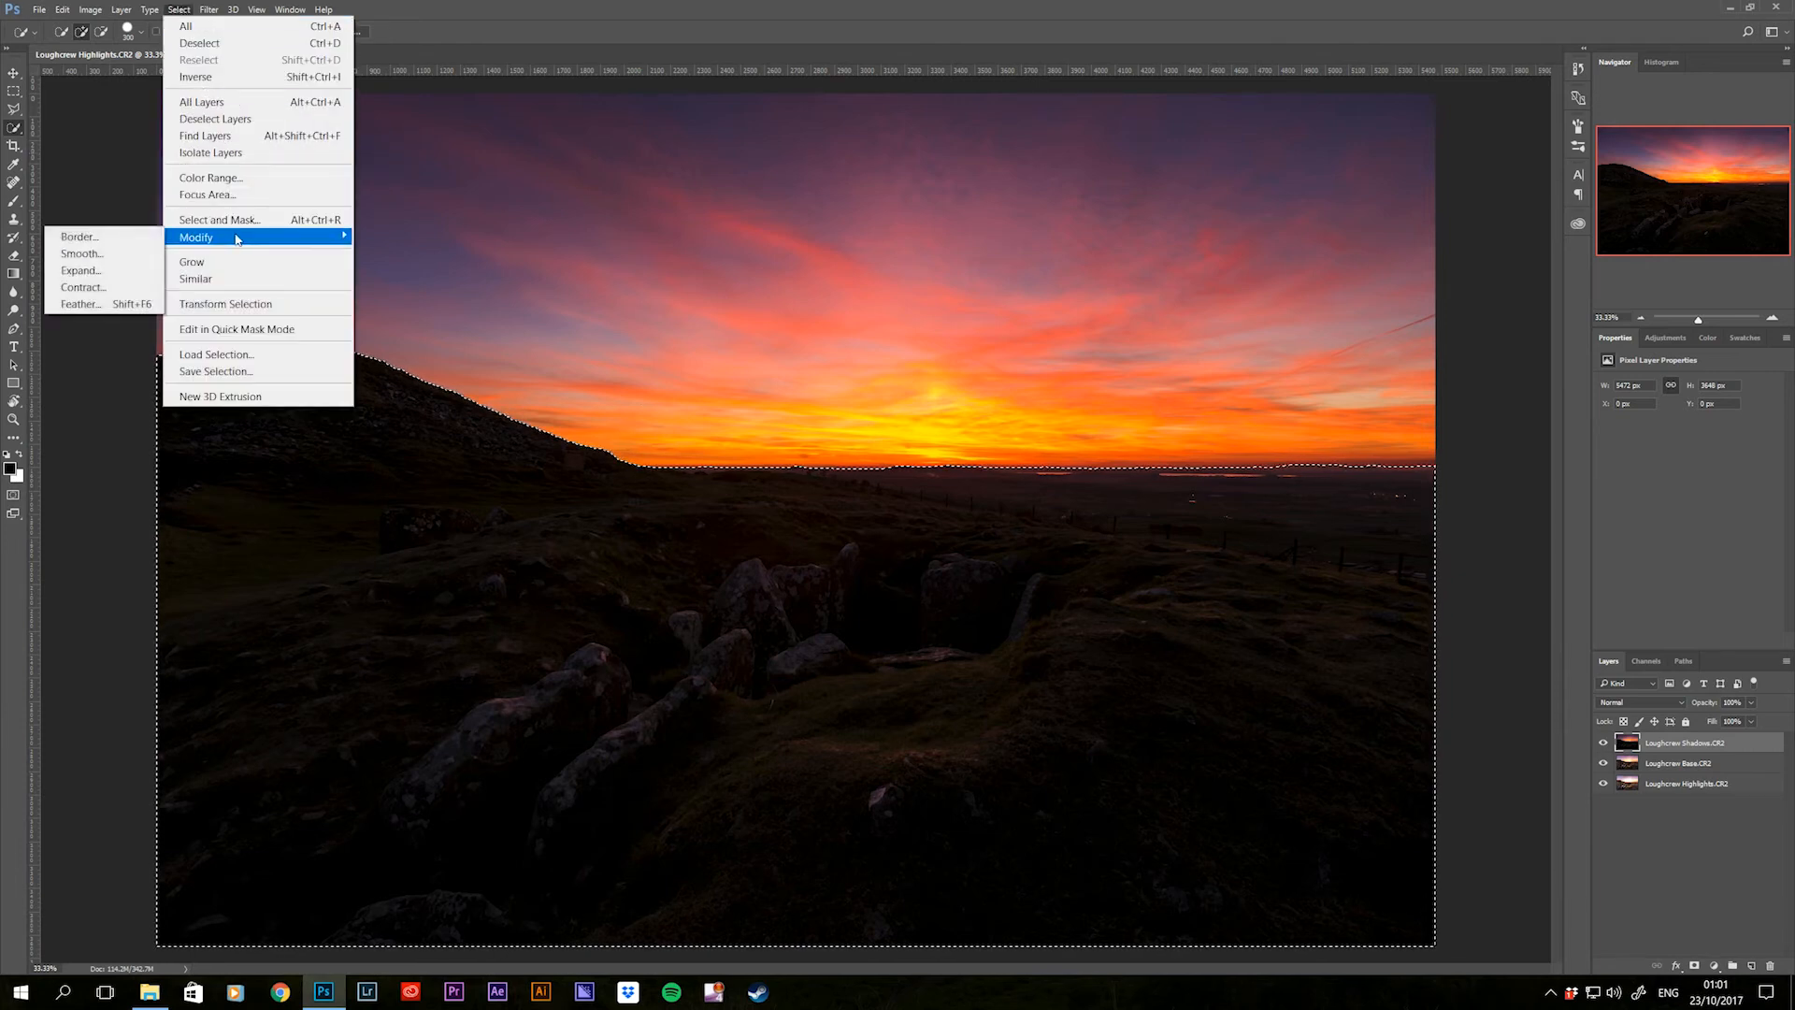
pyautogui.click(102, 290)
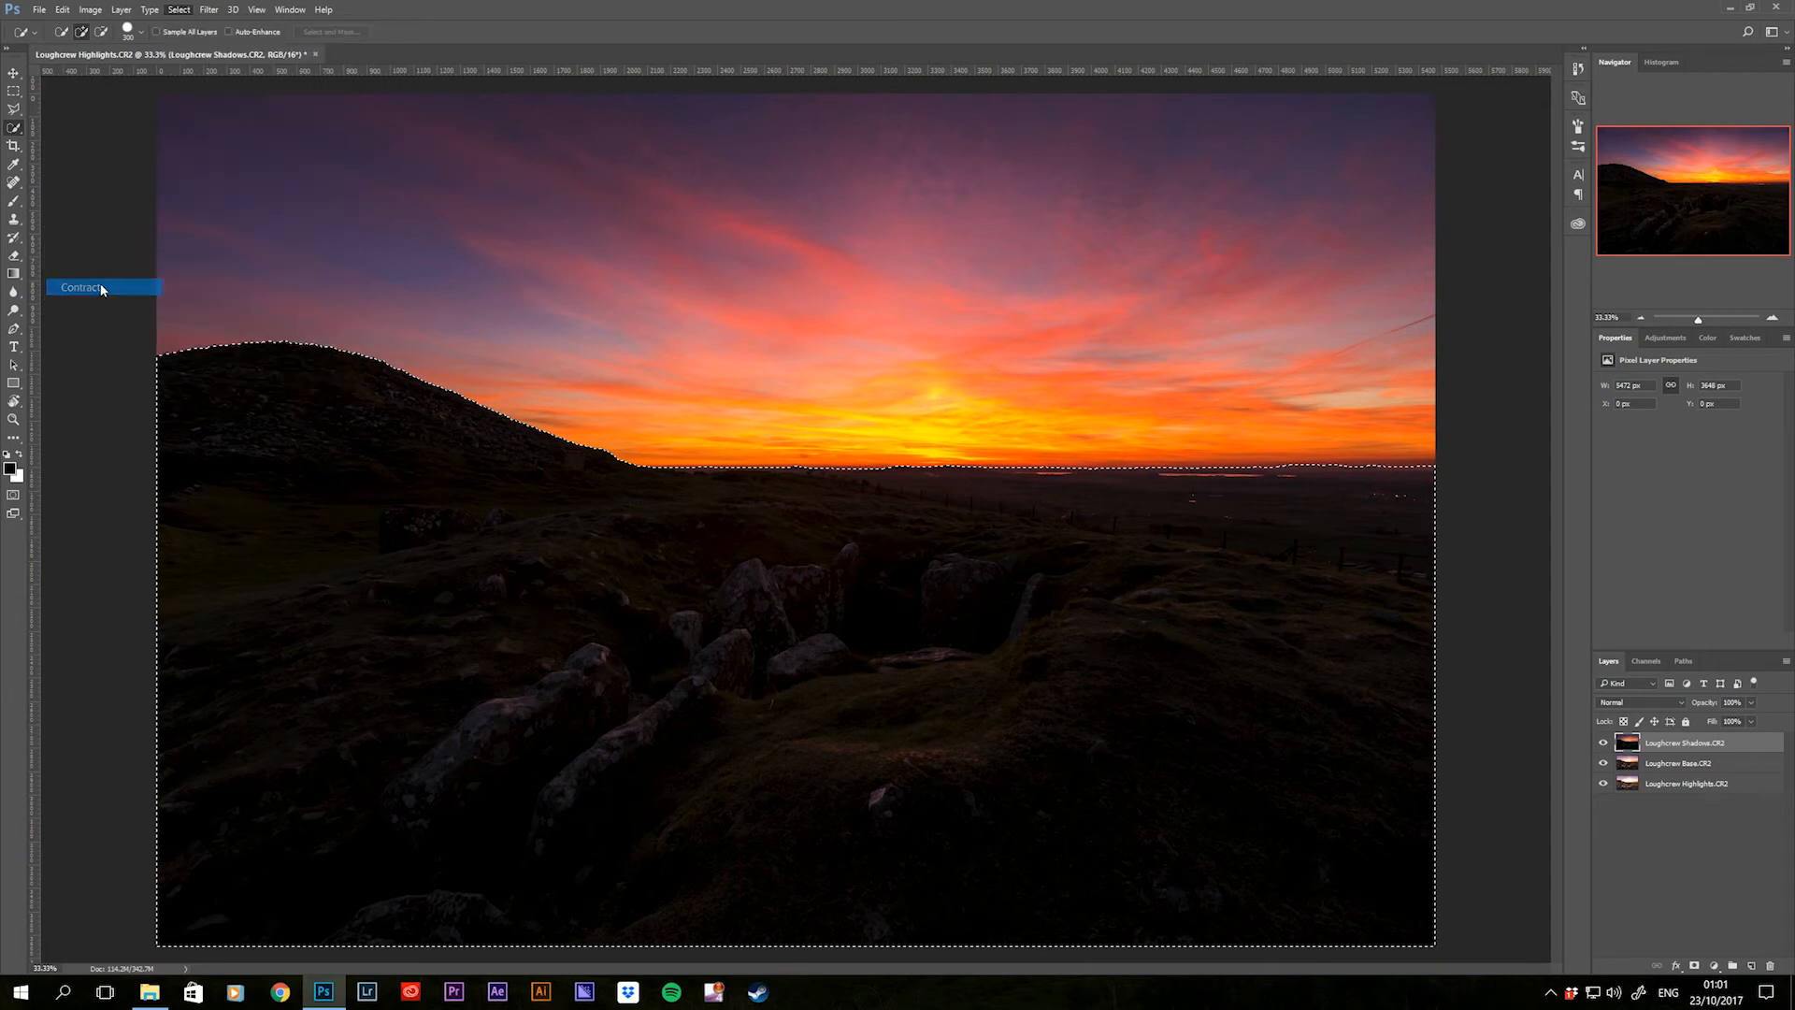
pyautogui.click(967, 333)
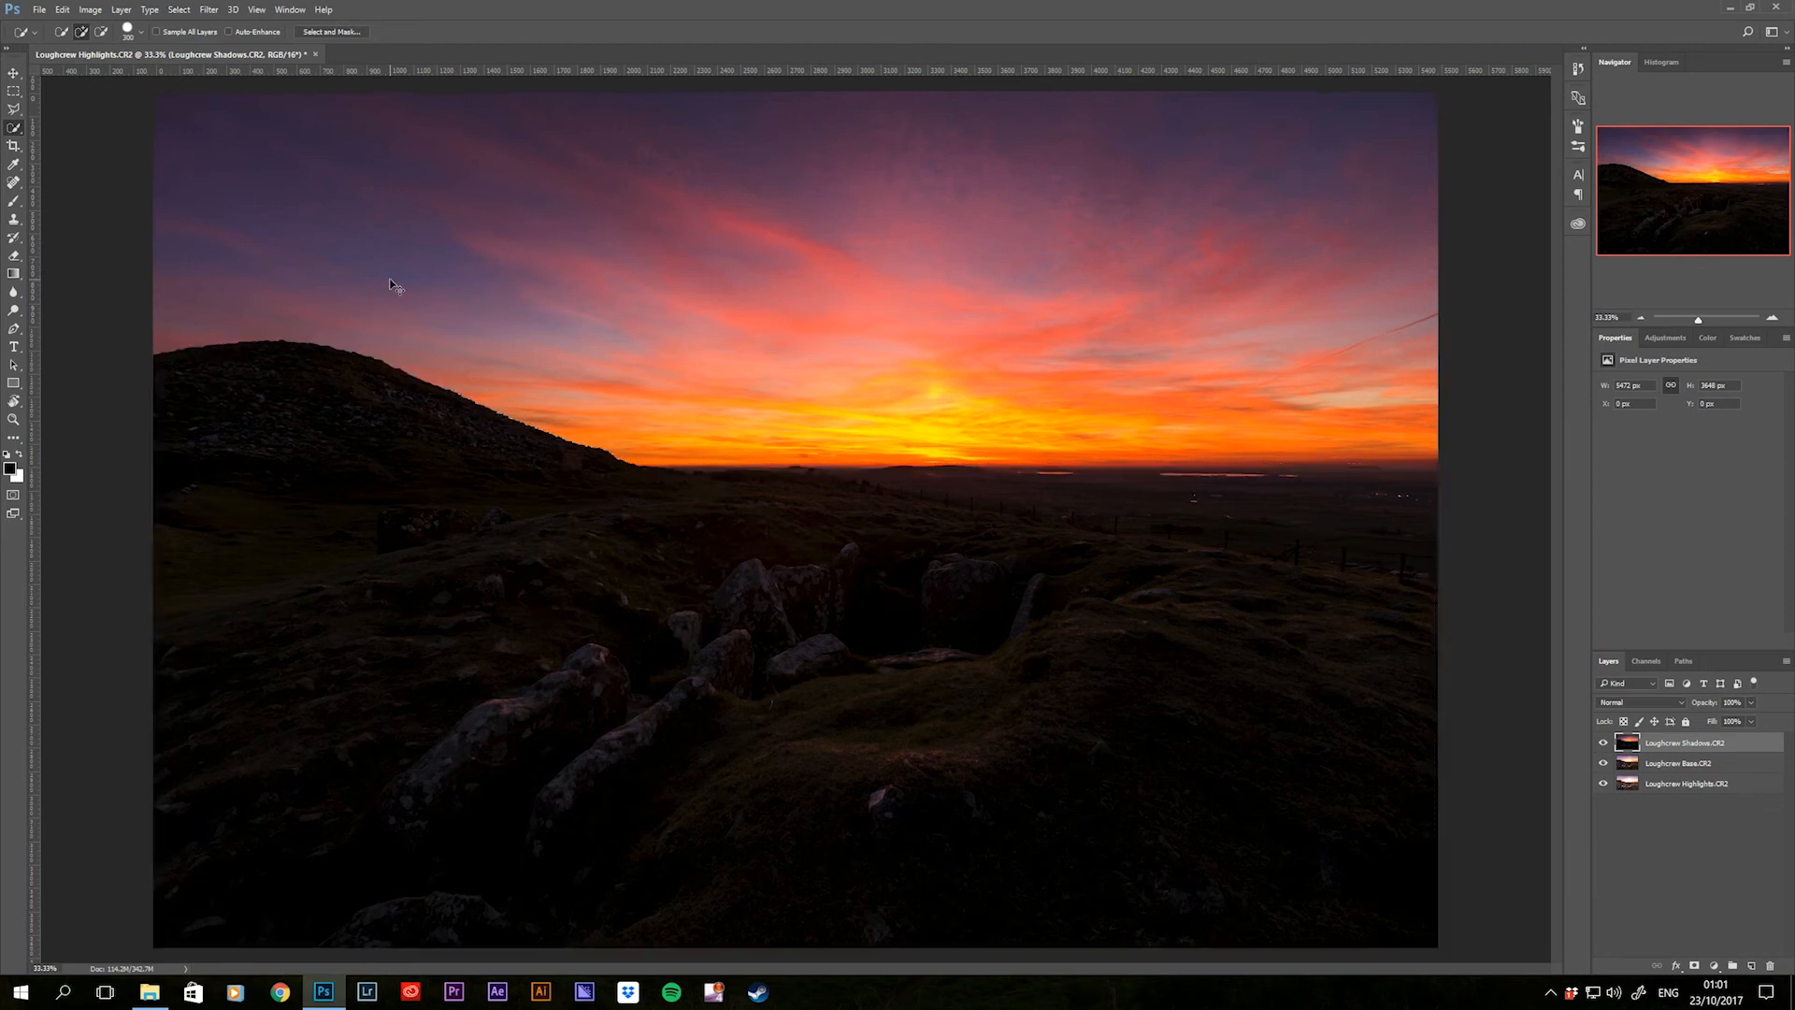
# - Examine the contracted selection's edge up close along the hill's slope and summit, and across the whole foreground
pyautogui.hotkey('ctrl', '+')
pyautogui.hotkey('ctrl', '+')
pyautogui.hotkey('ctrl', '+')
pyautogui.hotkey('ctrl', '+')
pyautogui.hotkey('ctrl', '+')
pyautogui.moveTo(388, 424); pyautogui.dragTo(721, 553)
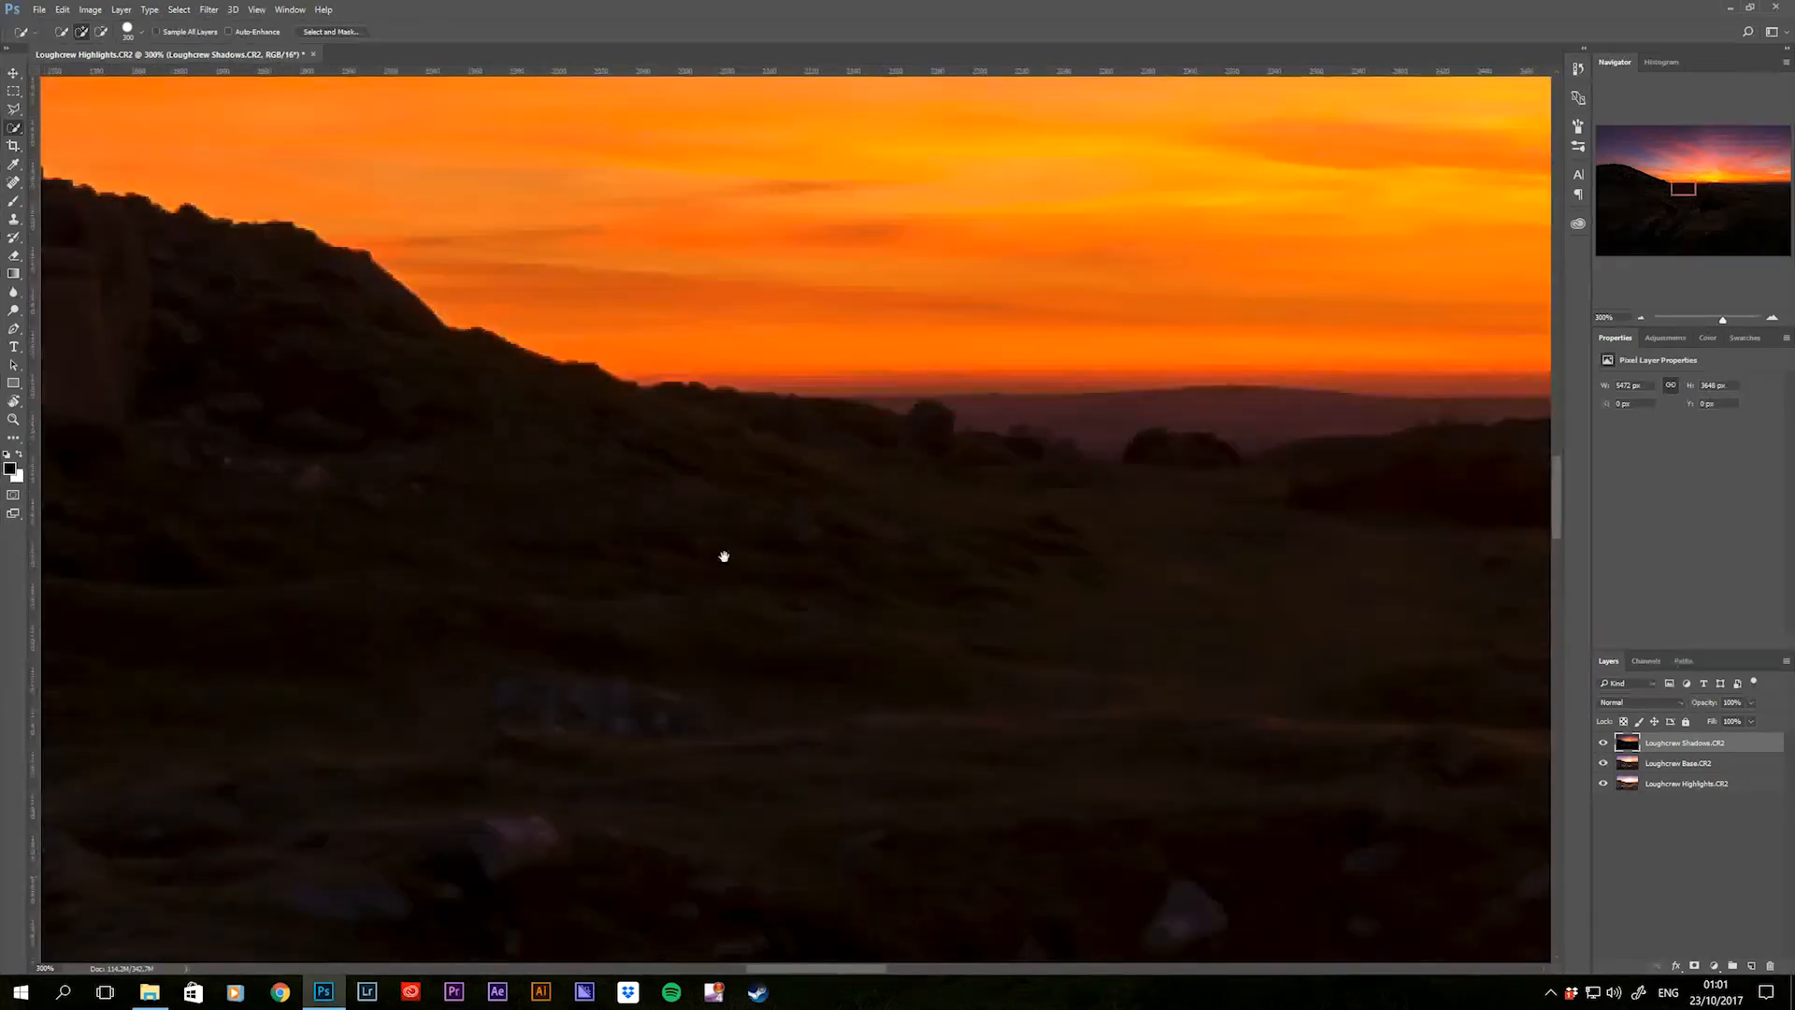
pyautogui.moveTo(485, 502)
pyautogui.mouseDown()
pyautogui.moveTo(745, 617)
pyautogui.moveTo(782, 664)
pyautogui.mouseUp()
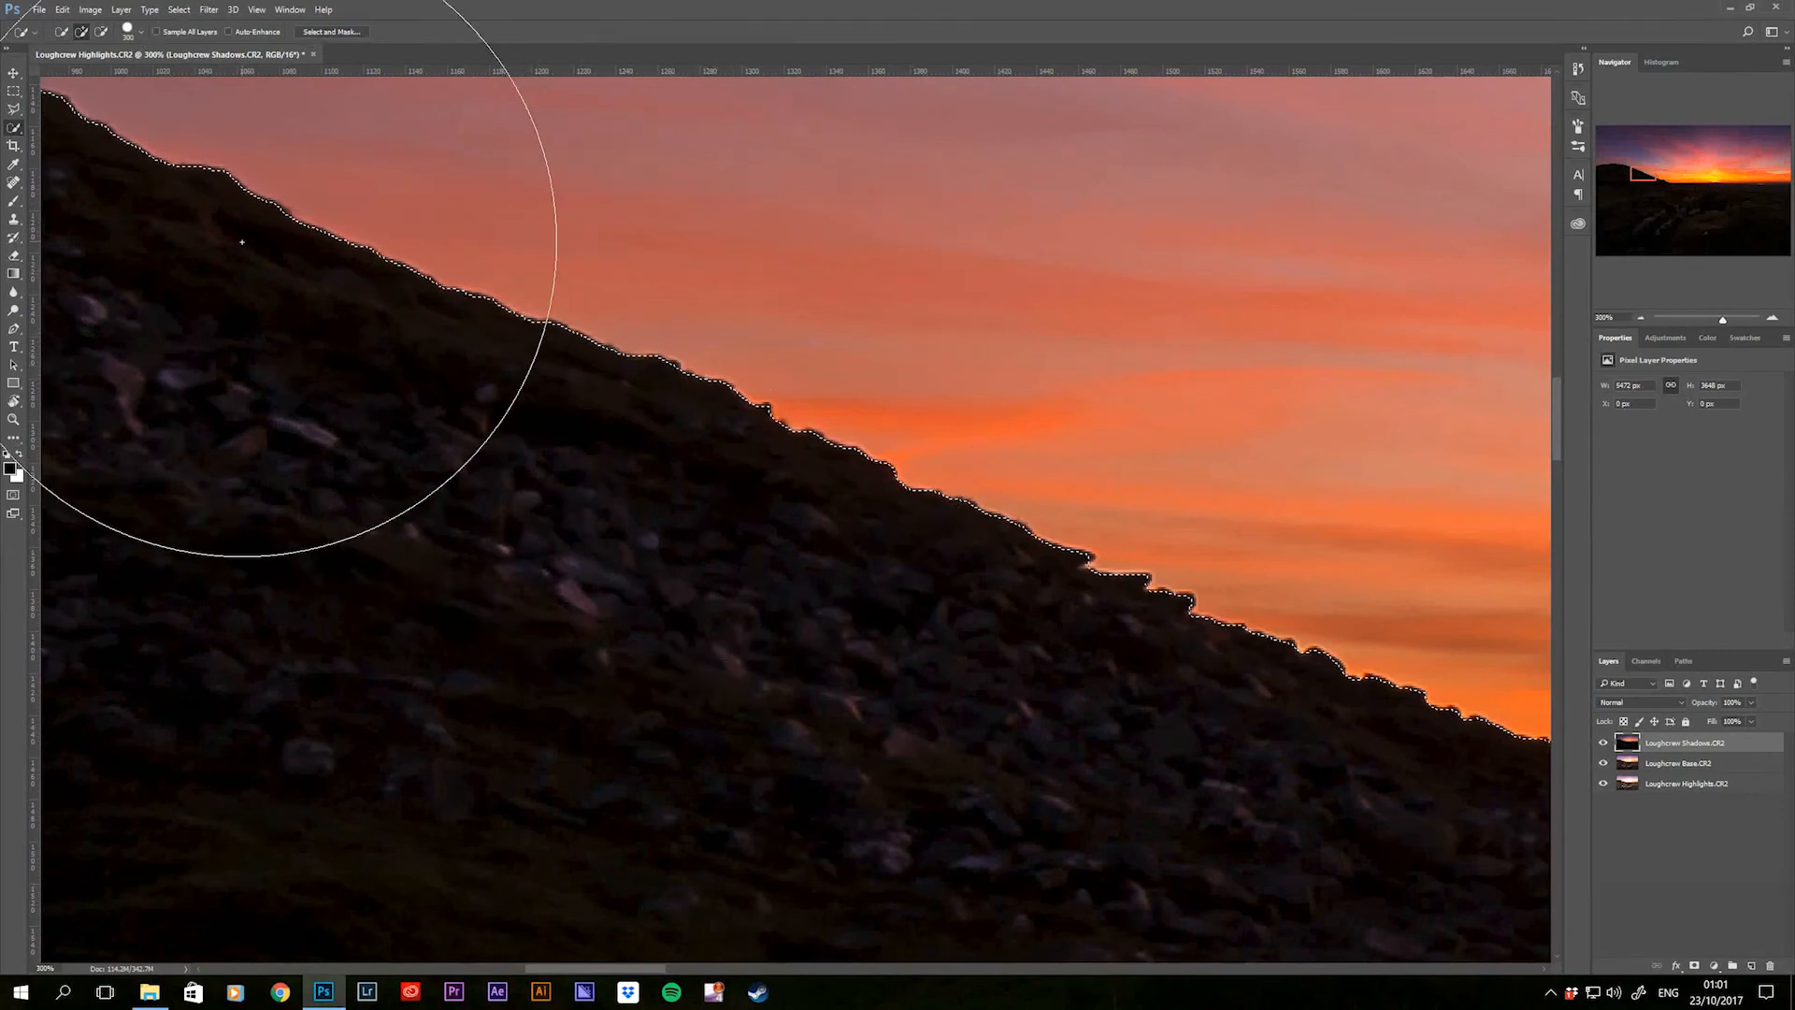
pyautogui.moveTo(328, 328); pyautogui.dragTo(961, 566)
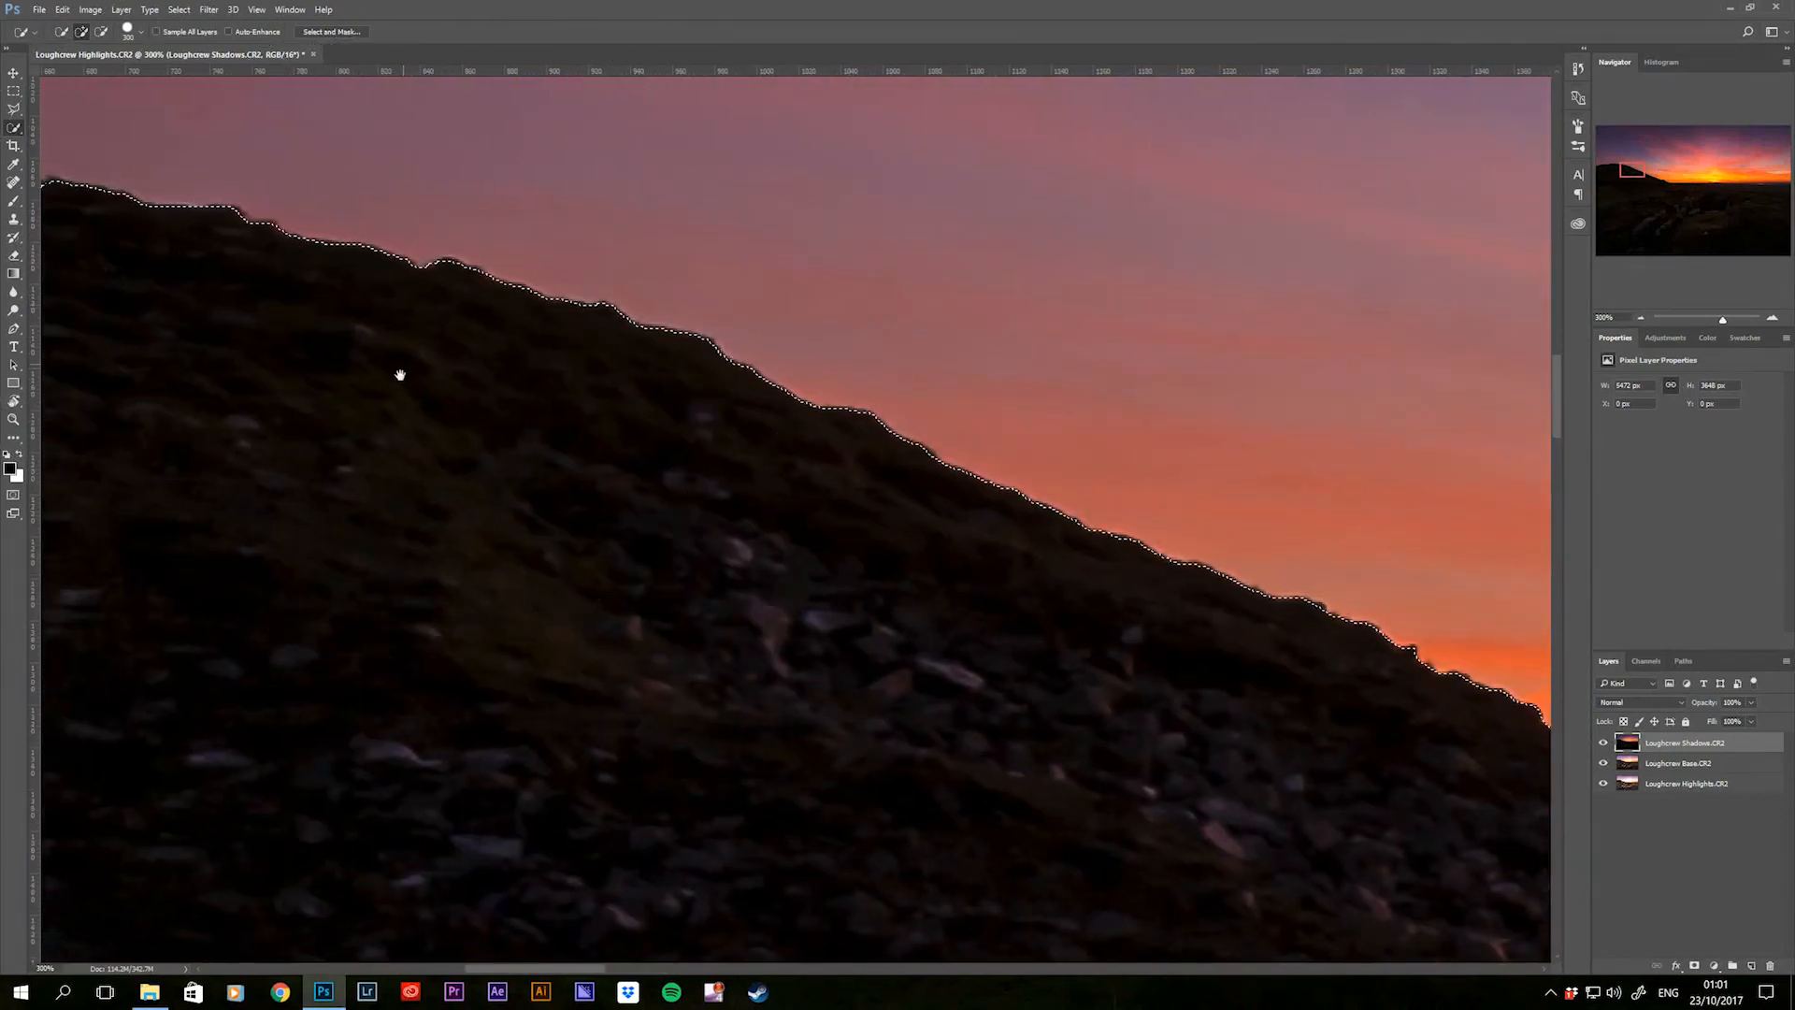
pyautogui.moveTo(397, 373); pyautogui.dragTo(994, 529)
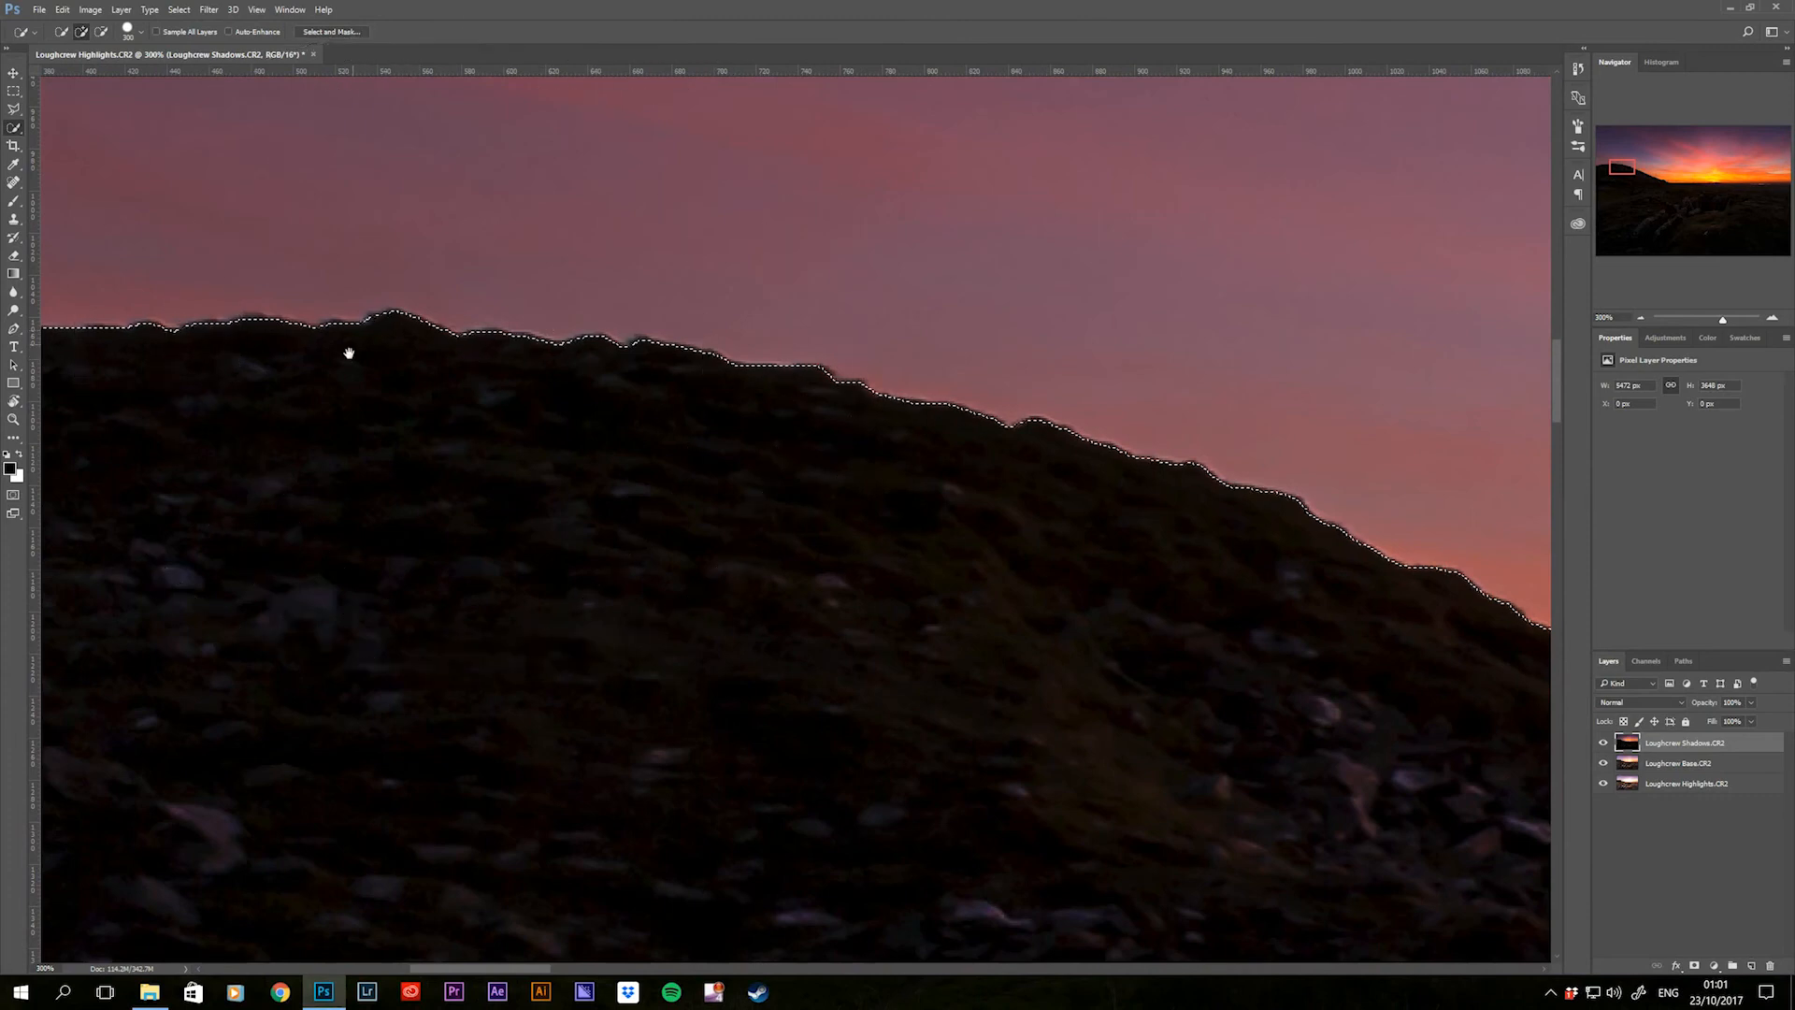
pyautogui.moveTo(487, 422); pyautogui.dragTo(865, 446)
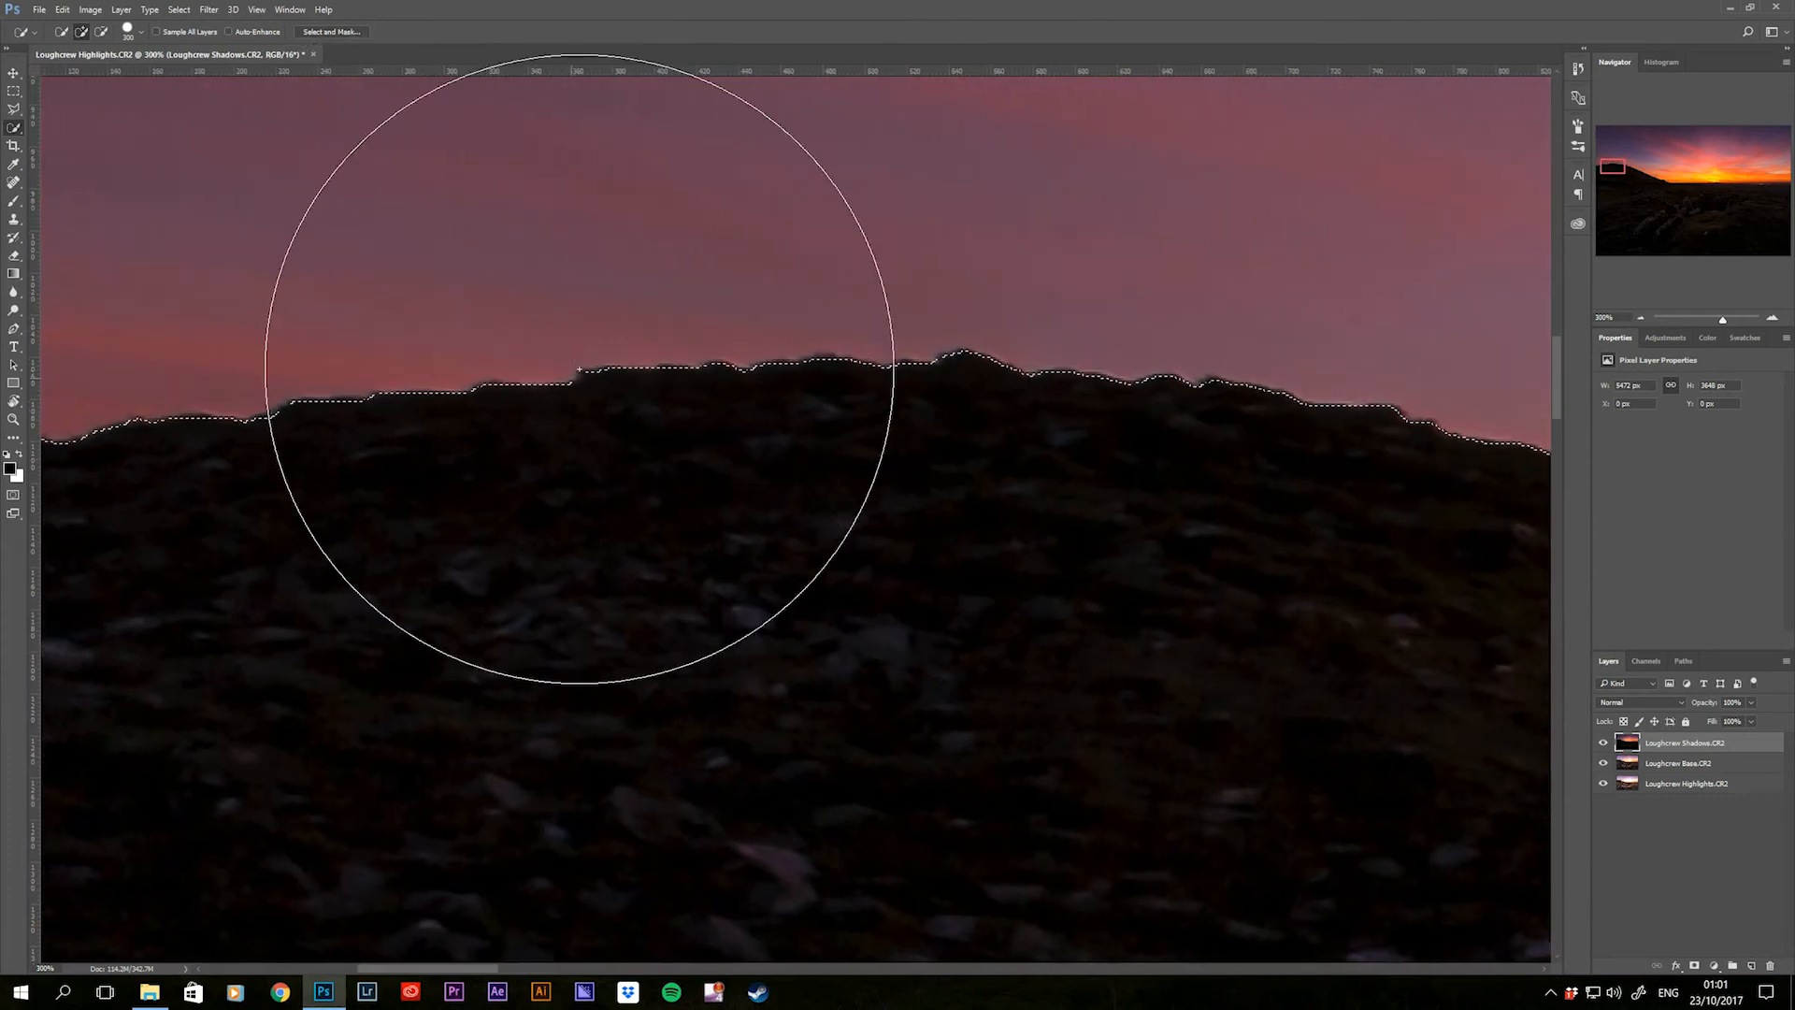
pyautogui.hotkey('ctrl', '-')
pyautogui.hotkey('ctrl', '-')
pyautogui.hotkey('ctrl', '-')
pyautogui.hotkey('ctrl', '-')
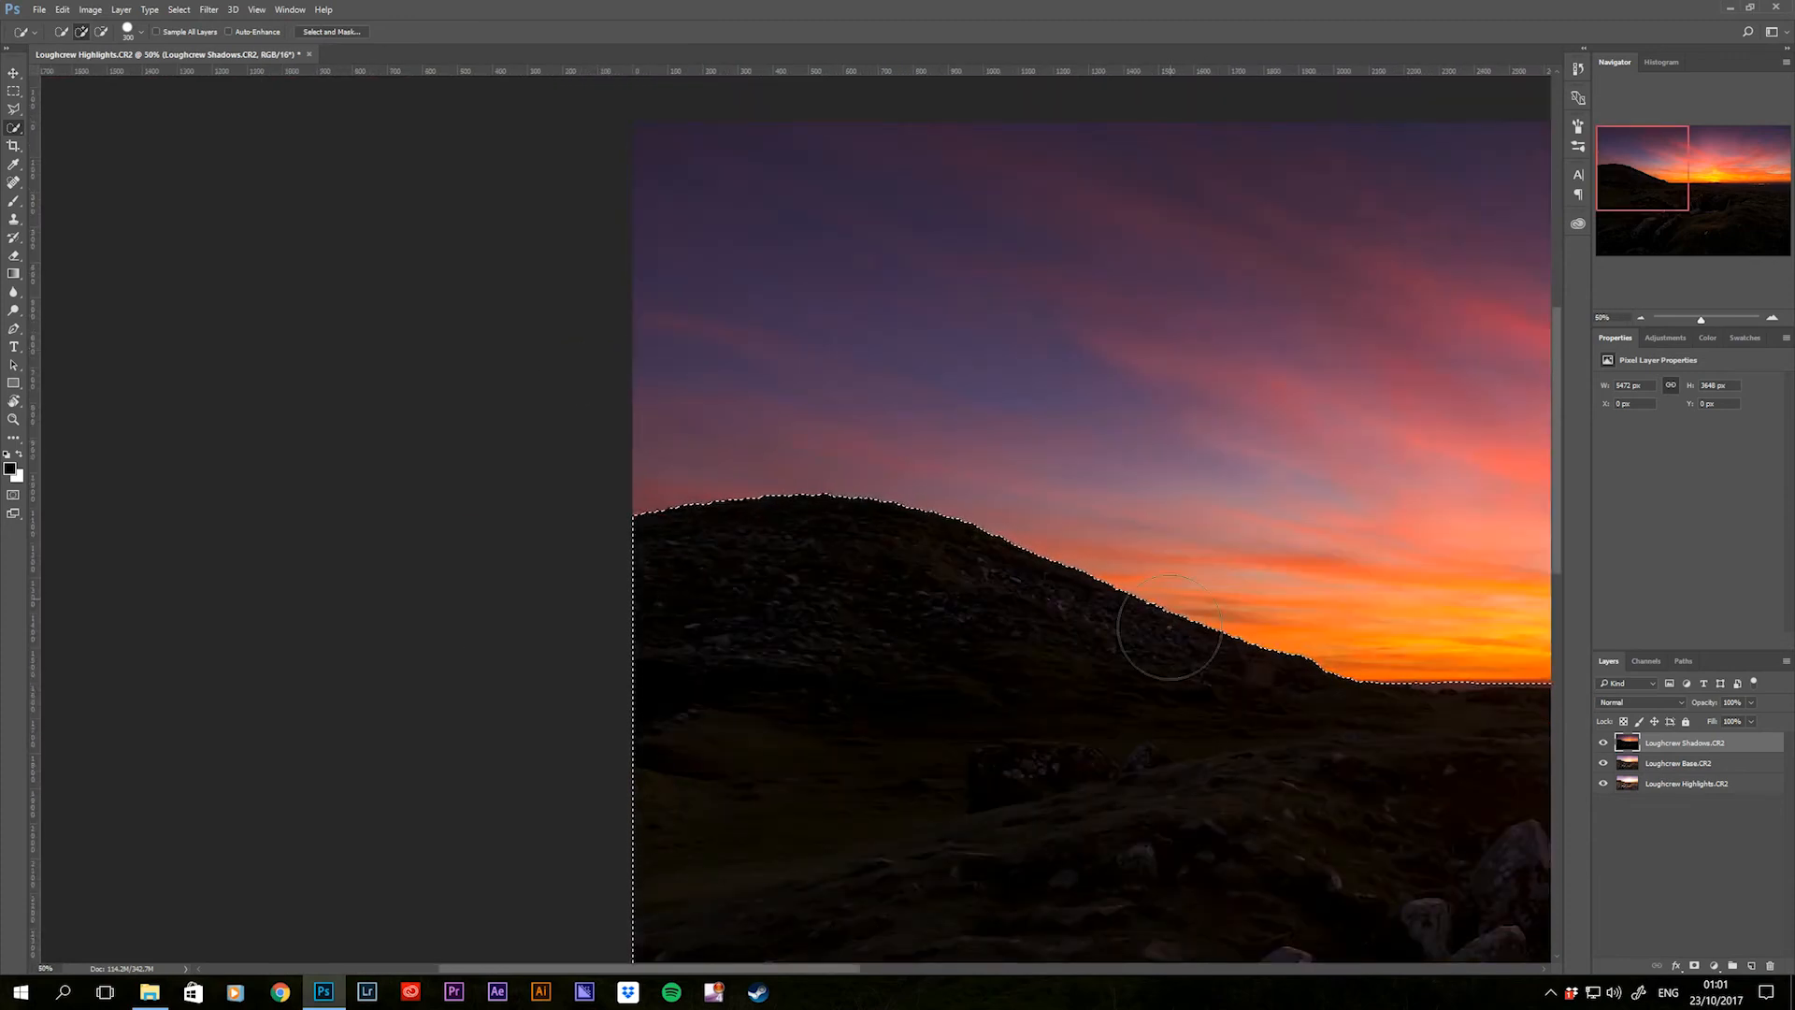
pyautogui.moveTo(1214, 672)
pyautogui.mouseDown()
pyautogui.moveTo(757, 401)
pyautogui.moveTo(573, 393)
pyautogui.mouseUp()
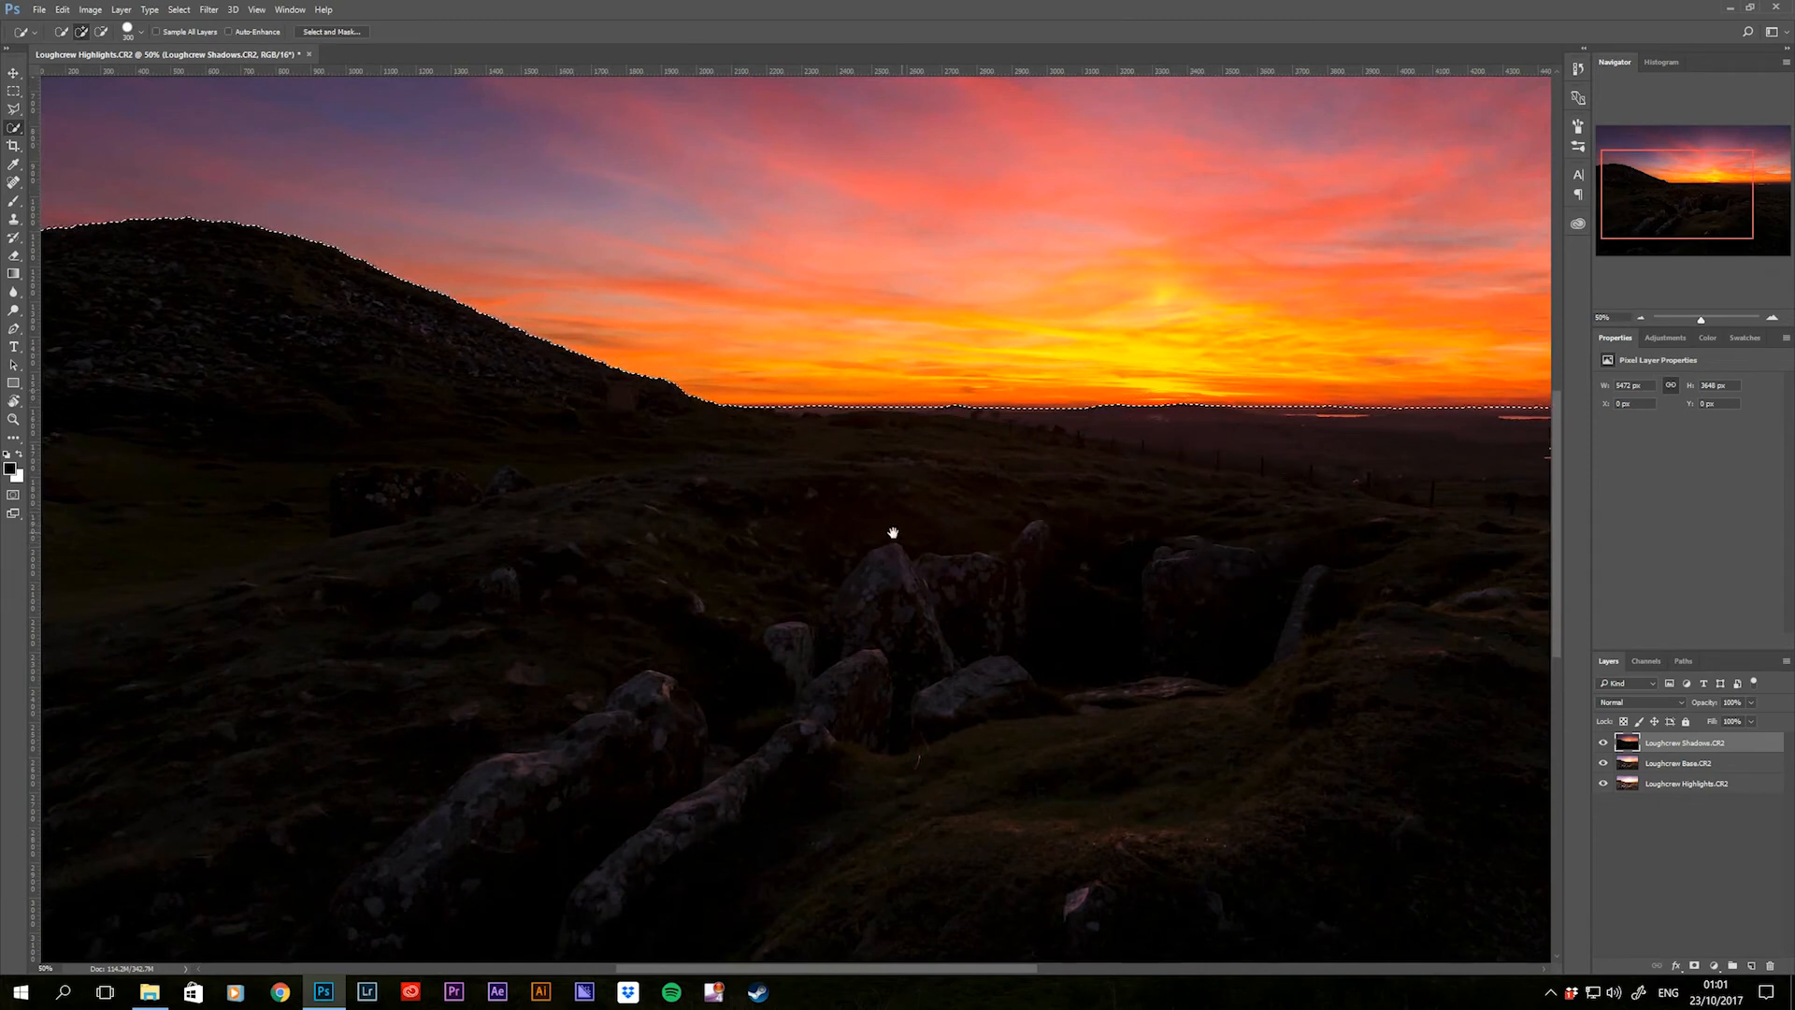
pyautogui.moveTo(890, 529); pyautogui.dragTo(1074, 532)
pyautogui.hotkey('ctrl', '-')
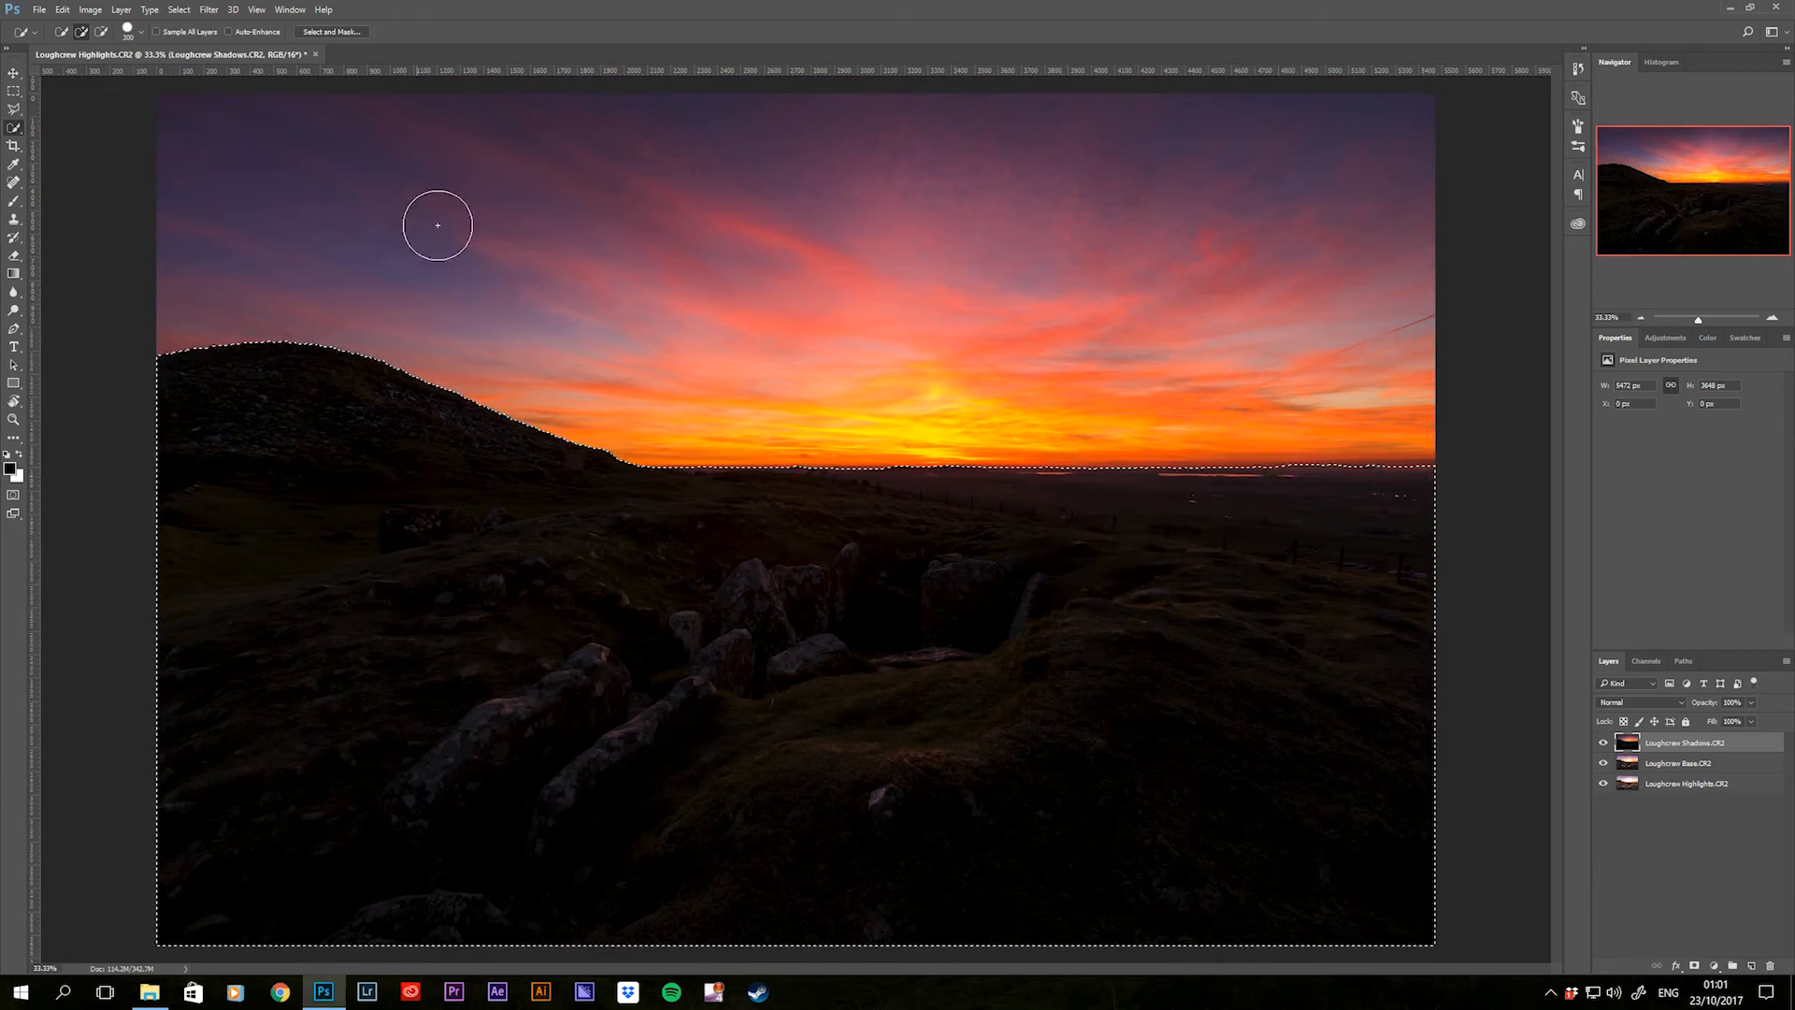
# - Invert the foreground selection to cover the sky and add it as a layer mask on the Loughcrew Shadows layer
pyautogui.click(1695, 966)
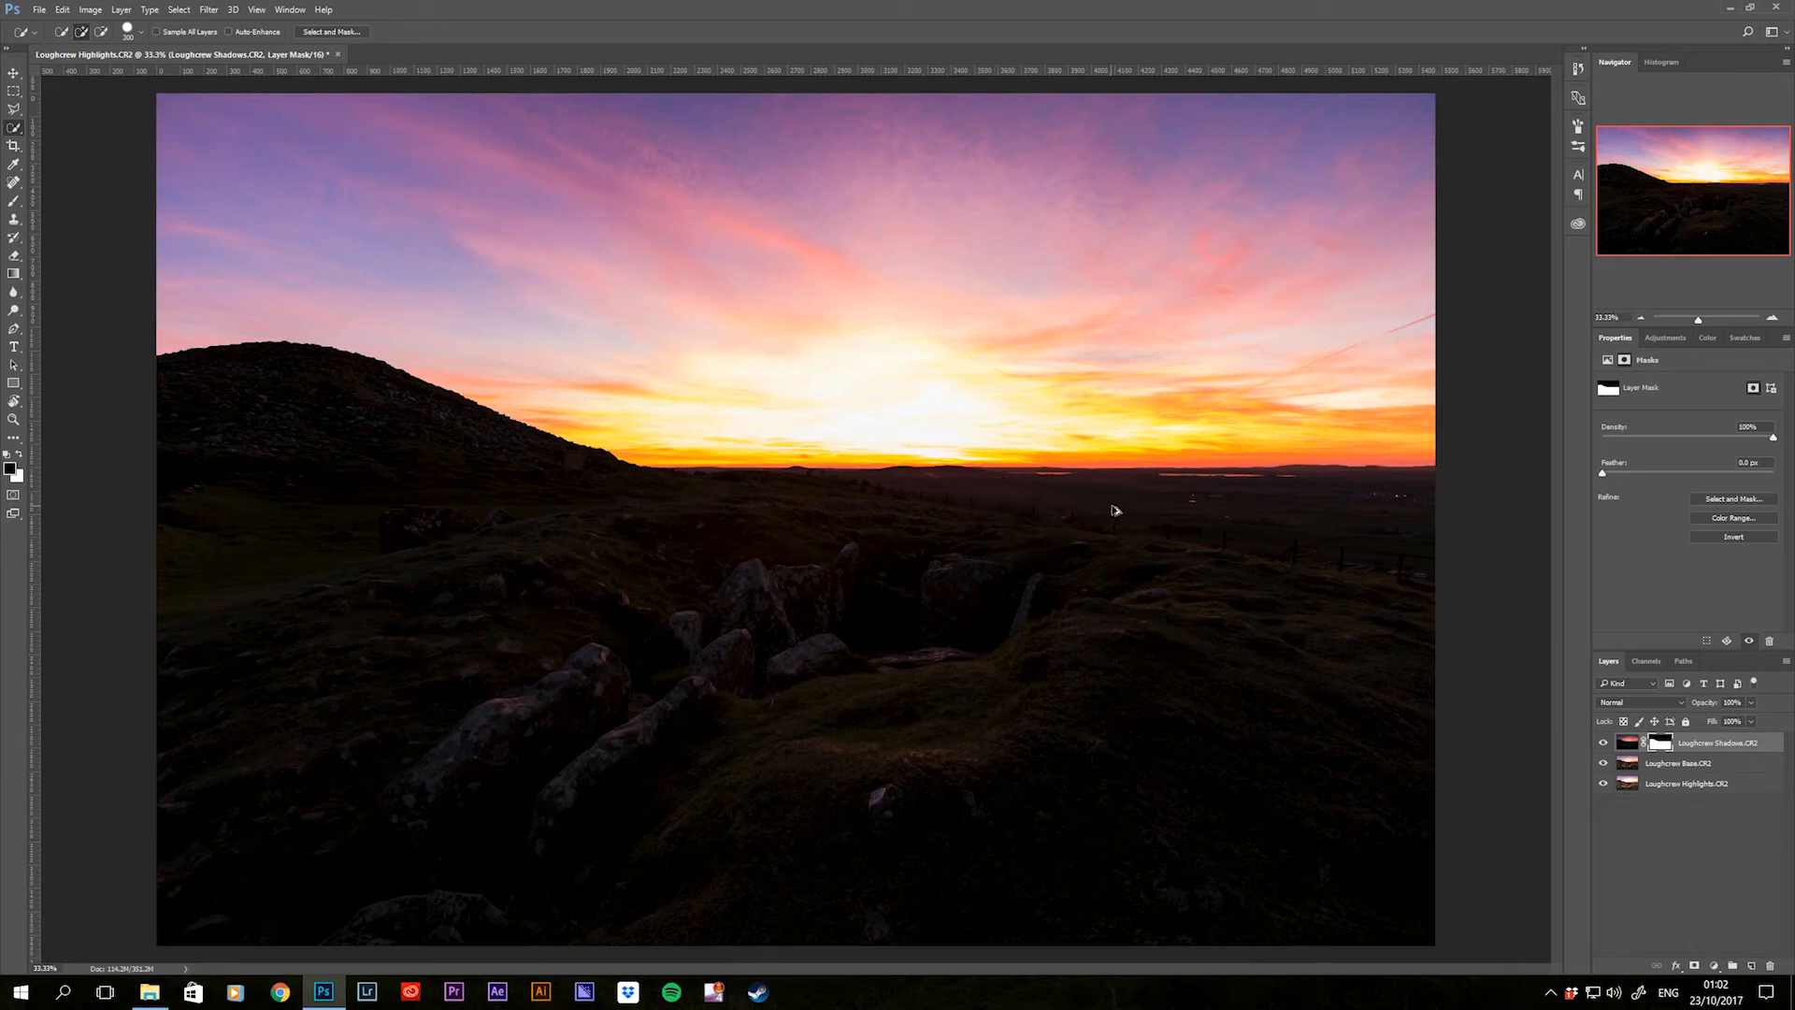
pyautogui.hotkey('ctrl', 'z')
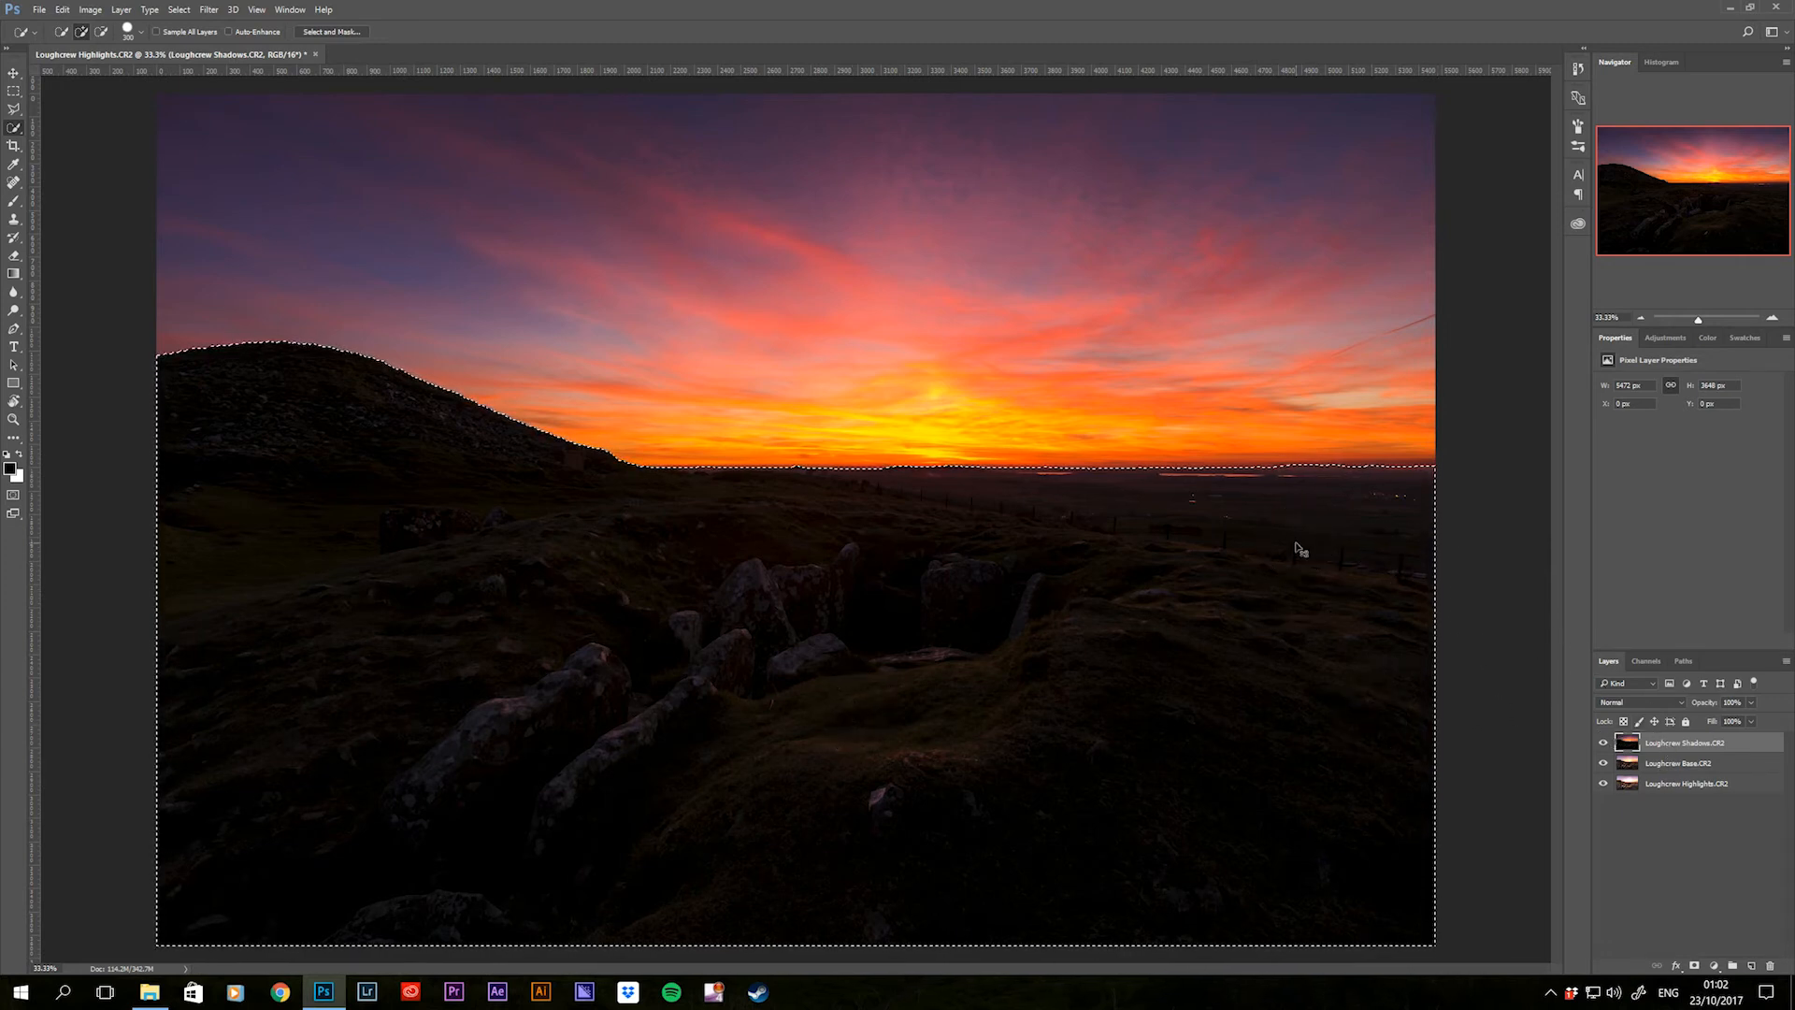
pyautogui.hotkey('shift', 'ctrl', 'i')
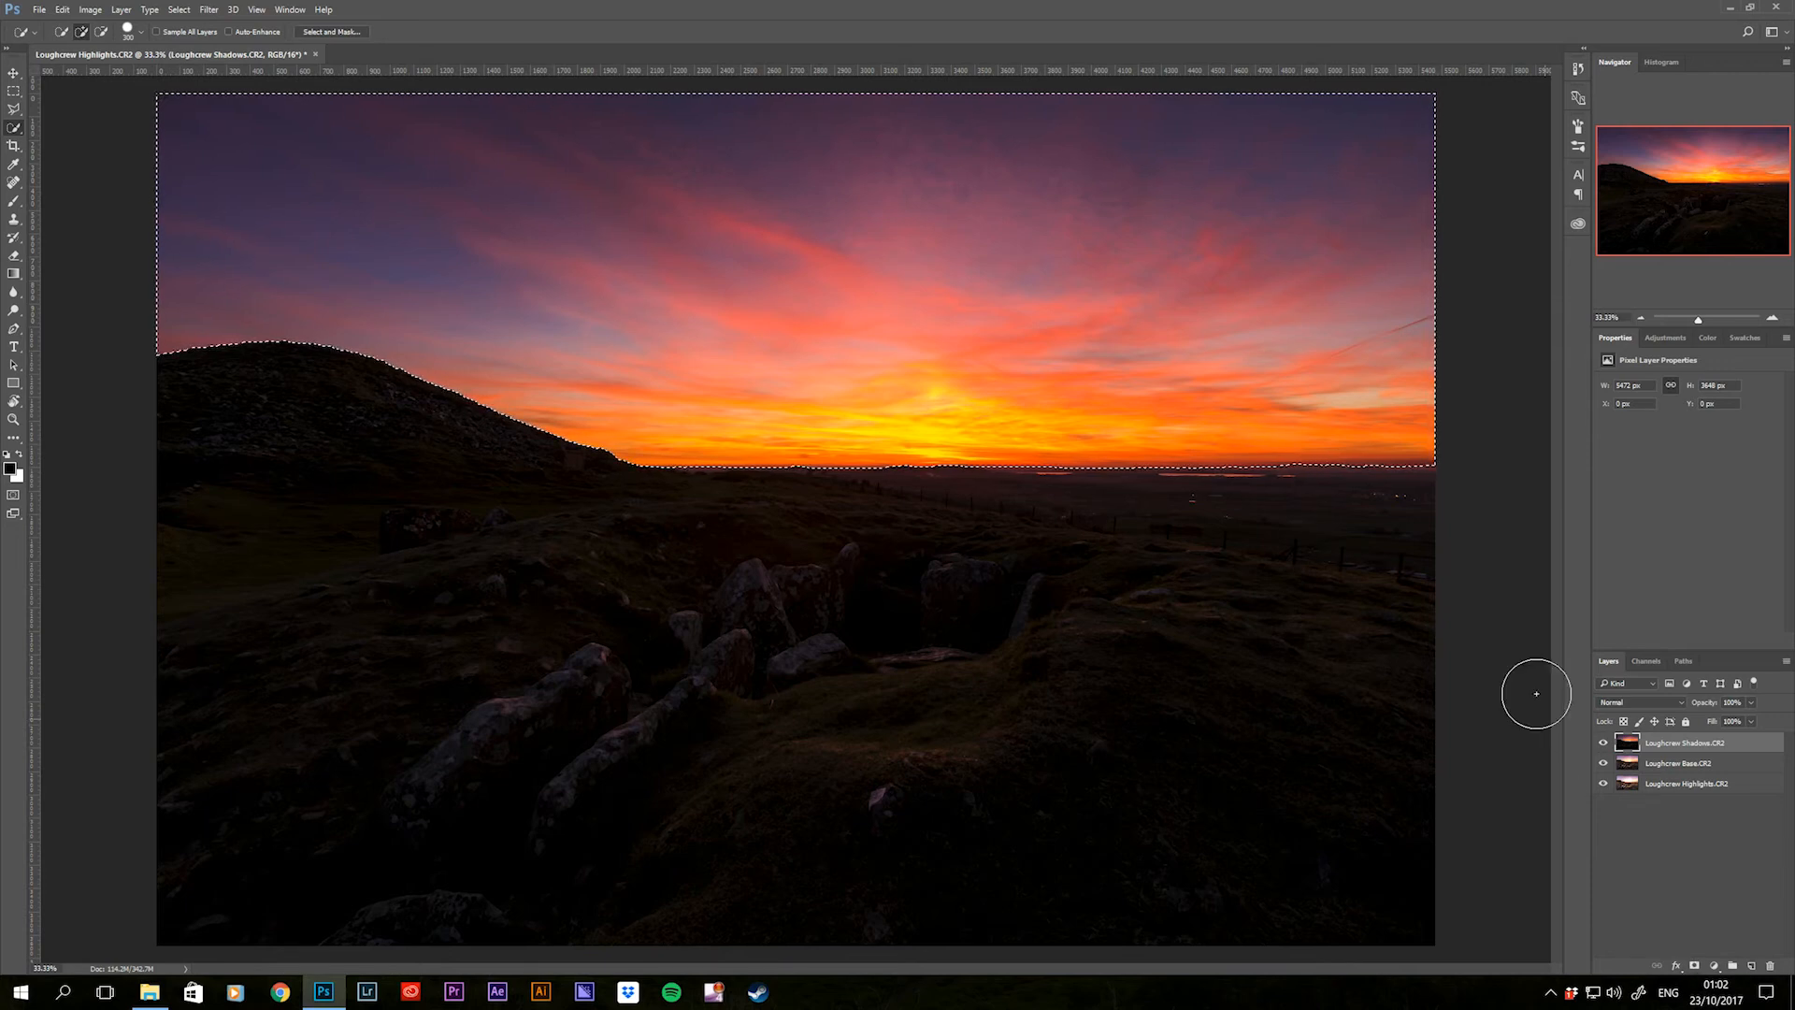
pyautogui.click(1694, 965)
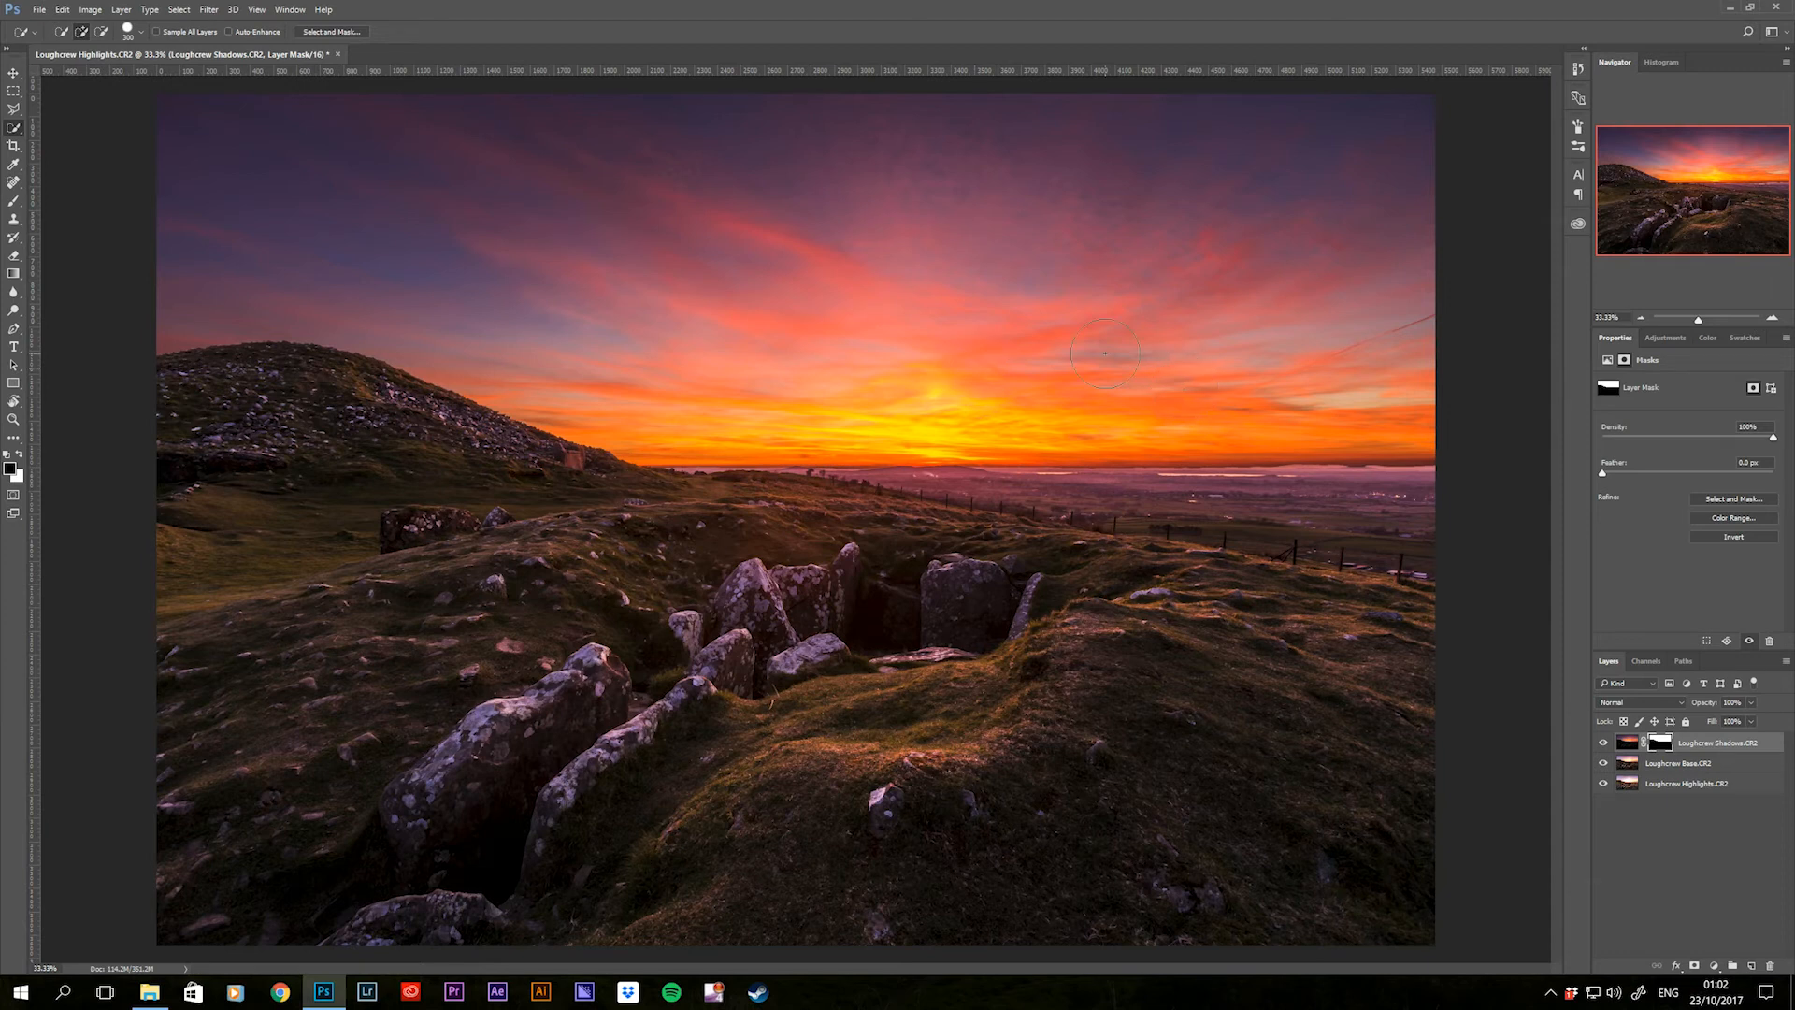
# - Paint white along the horizon and hill edge on the Loughcrew Shadows mask with a soft 700 px brush at 20% opacity, and check the mask alone
pyautogui.press('b')
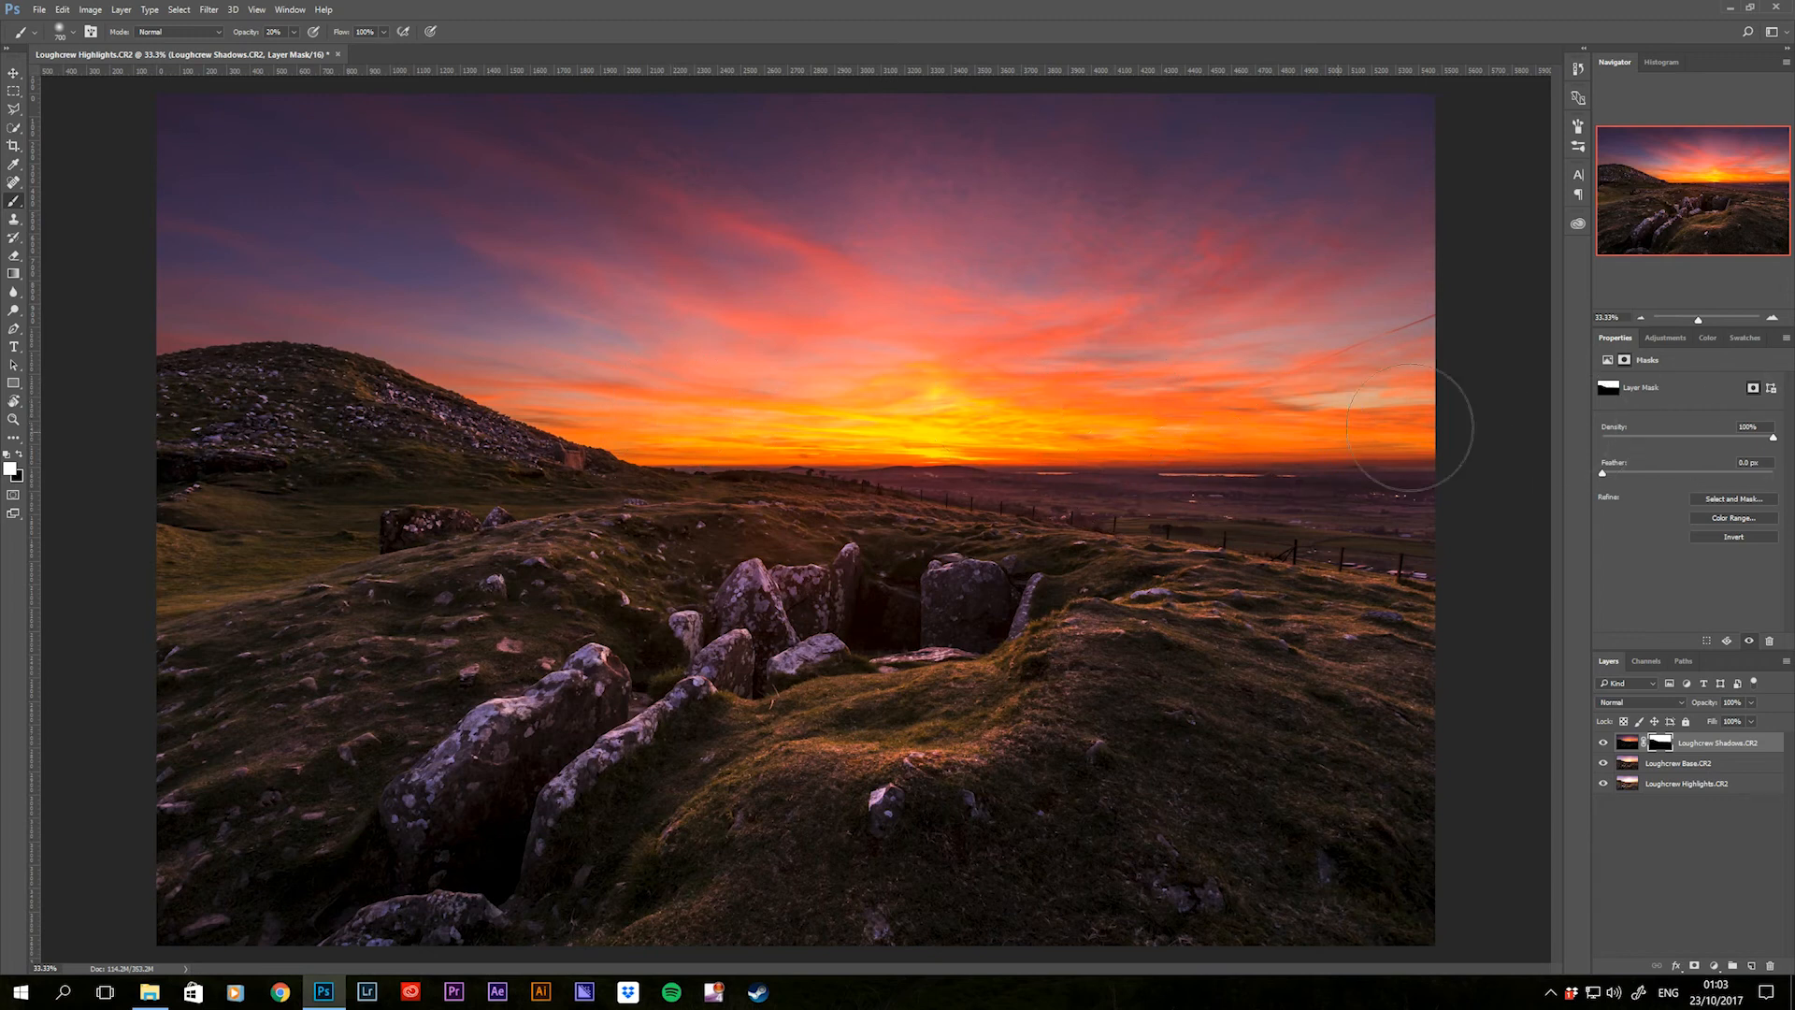
pyautogui.keyDown('alt'); pyautogui.click(1660, 743); pyautogui.keyUp('alt')
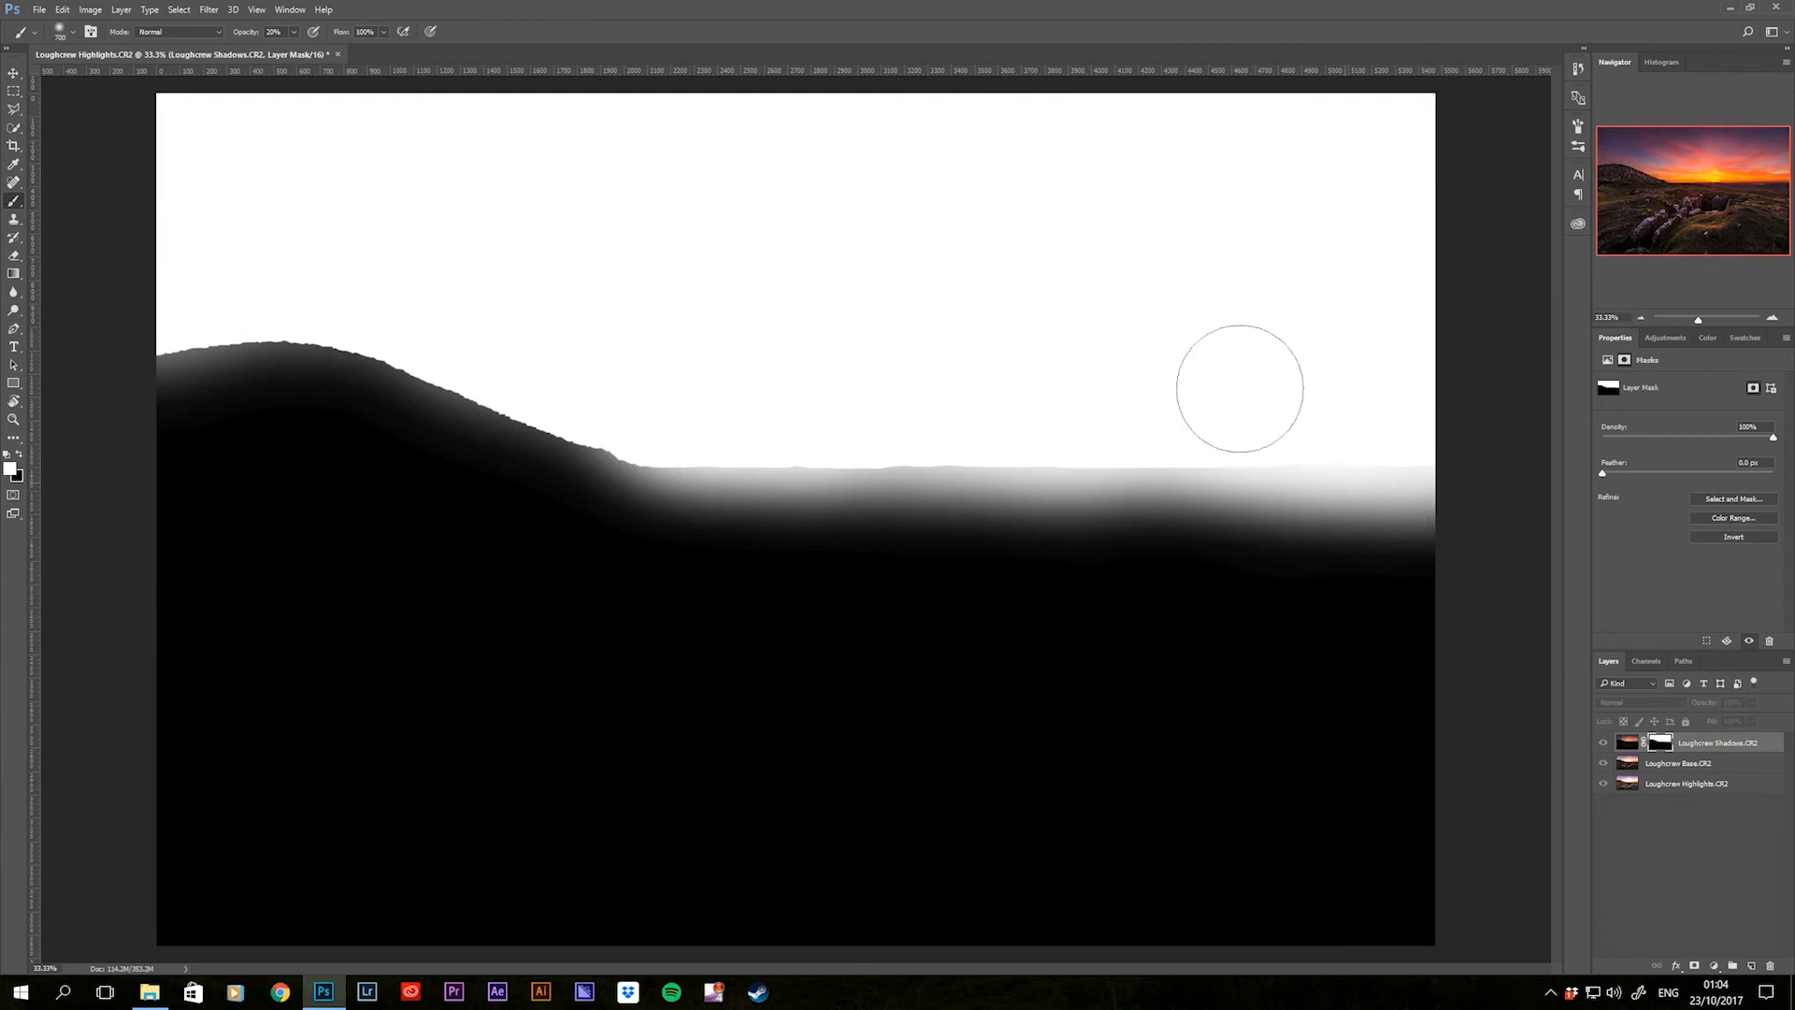
pyautogui.keyDown('alt'); pyautogui.click(1660, 743); pyautogui.keyUp('alt')
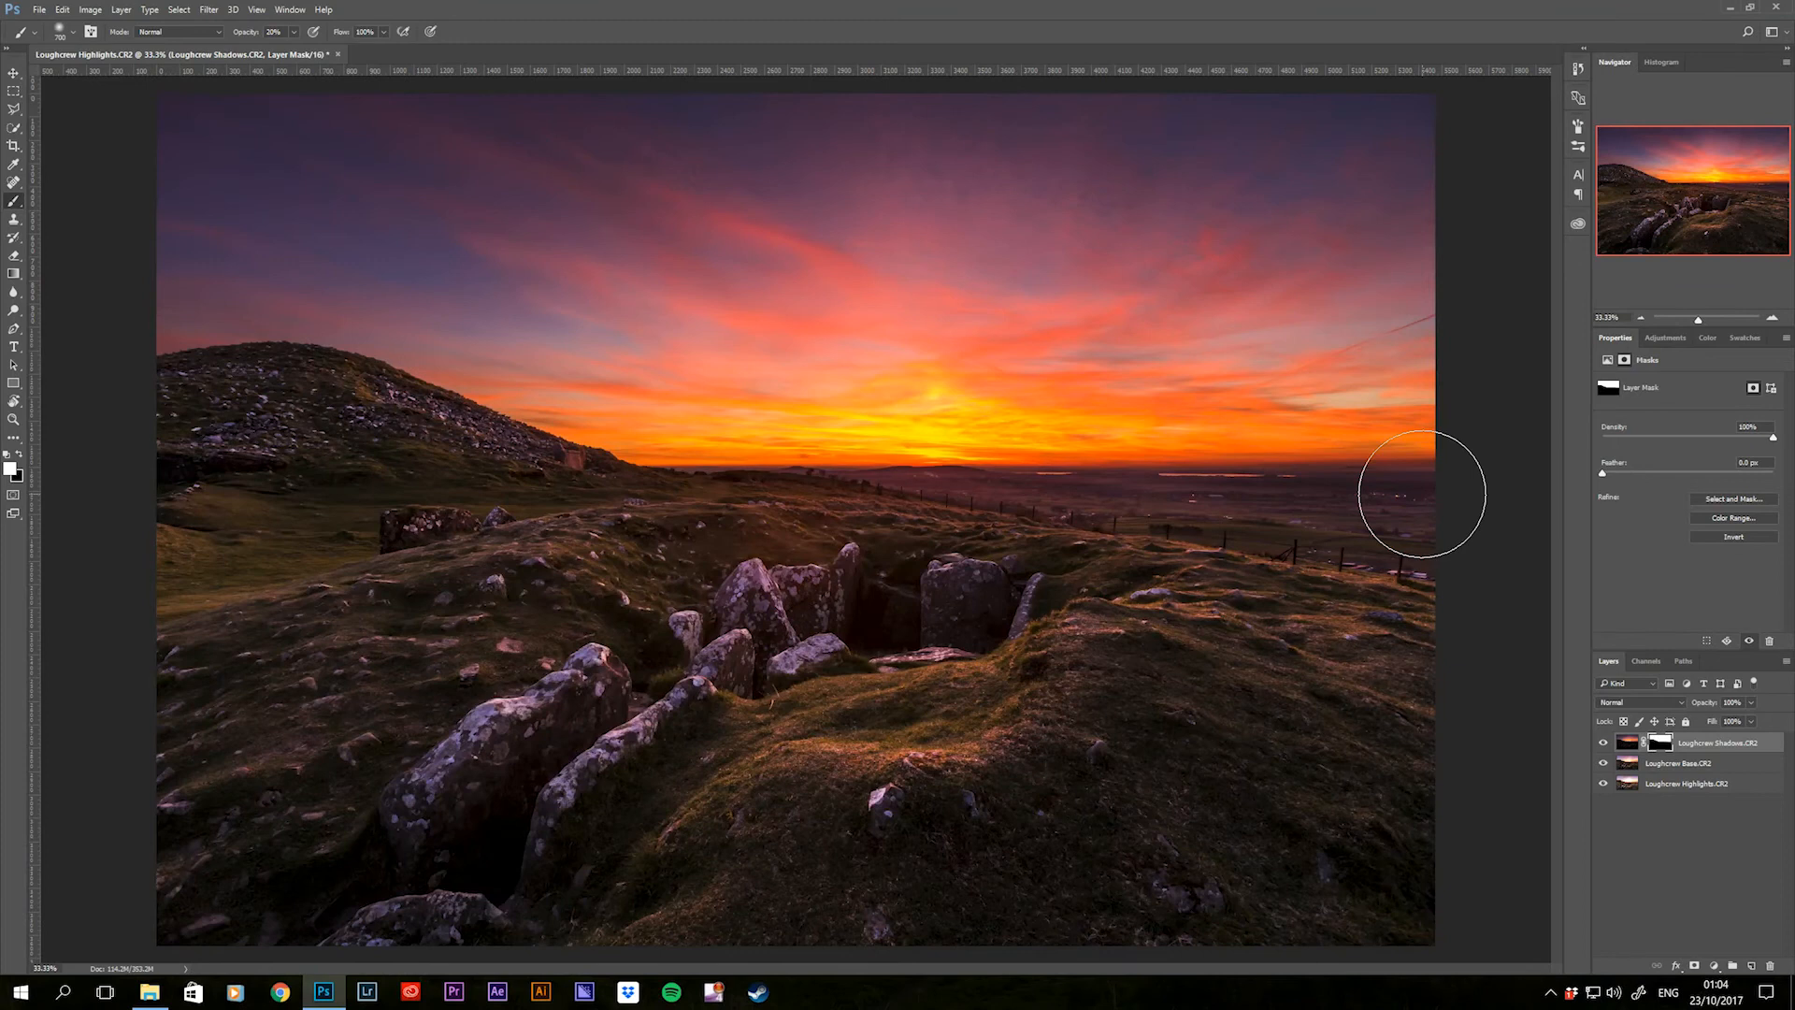
# - Move the Loughcrew Highlights layer to the top of the stack and hide it with a black layer mask
pyautogui.click(1704, 786)
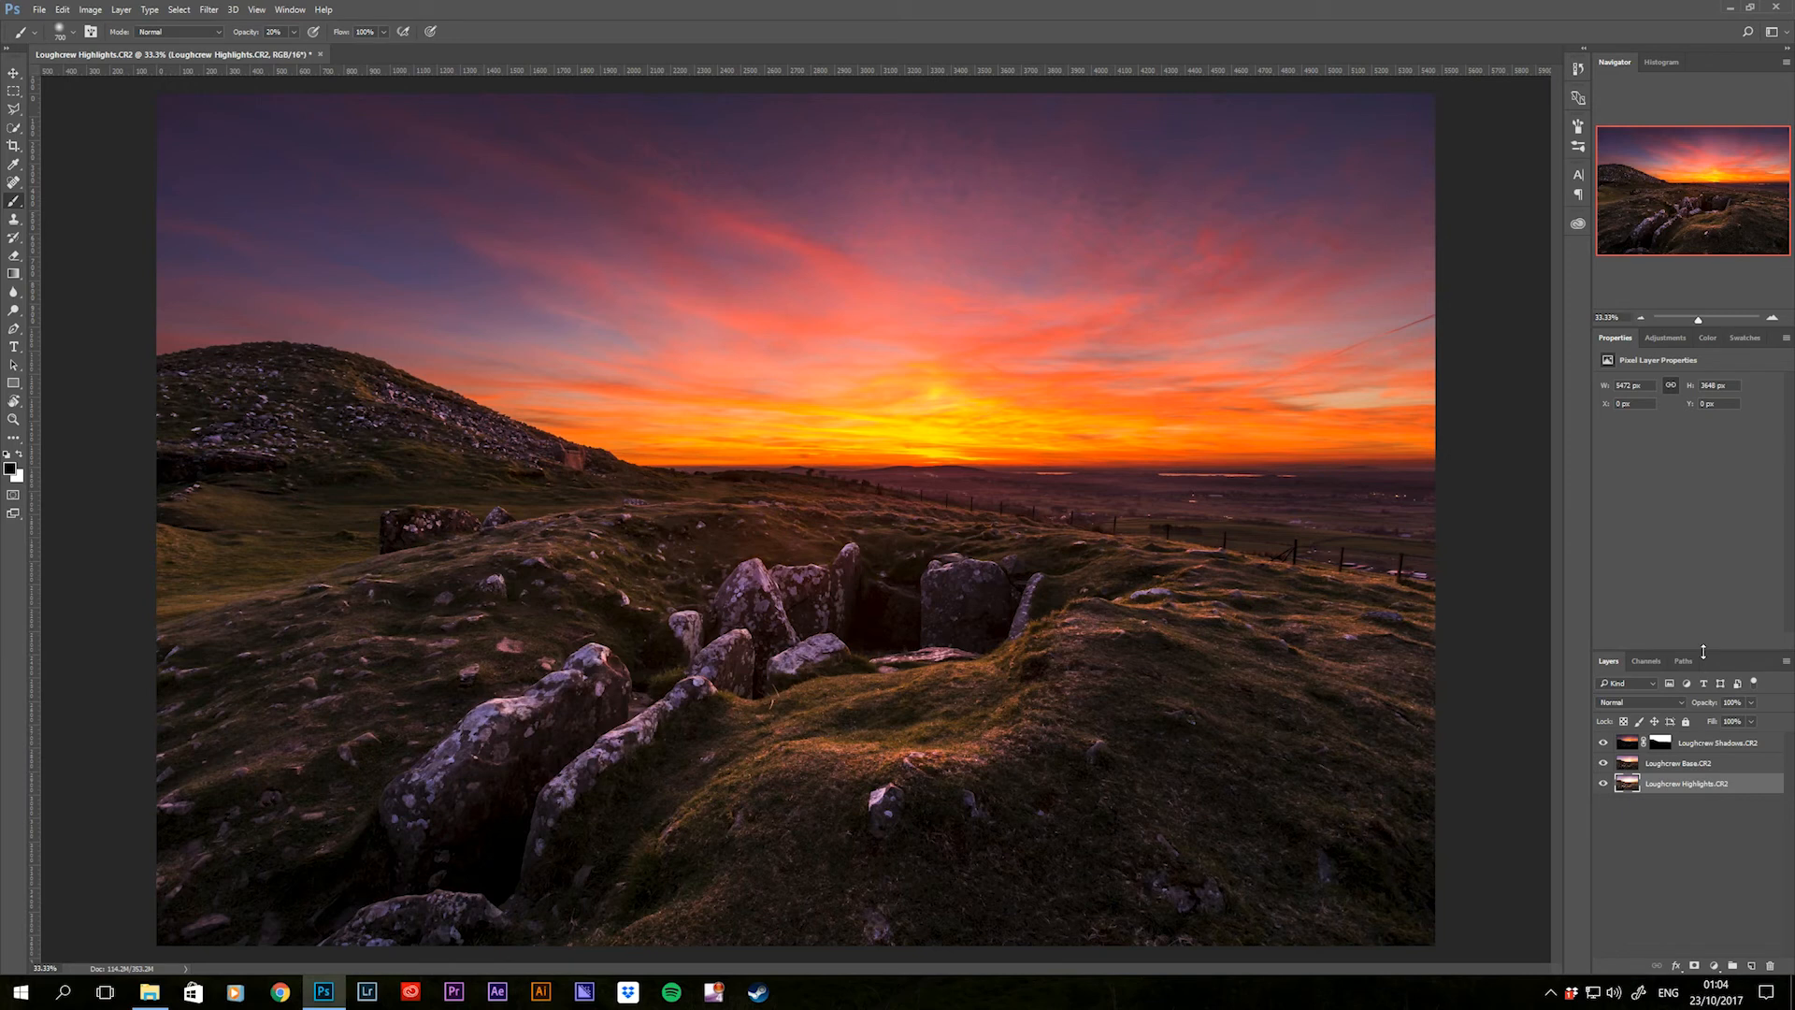
pyautogui.hotkey('ctrl', 'shift', ']')
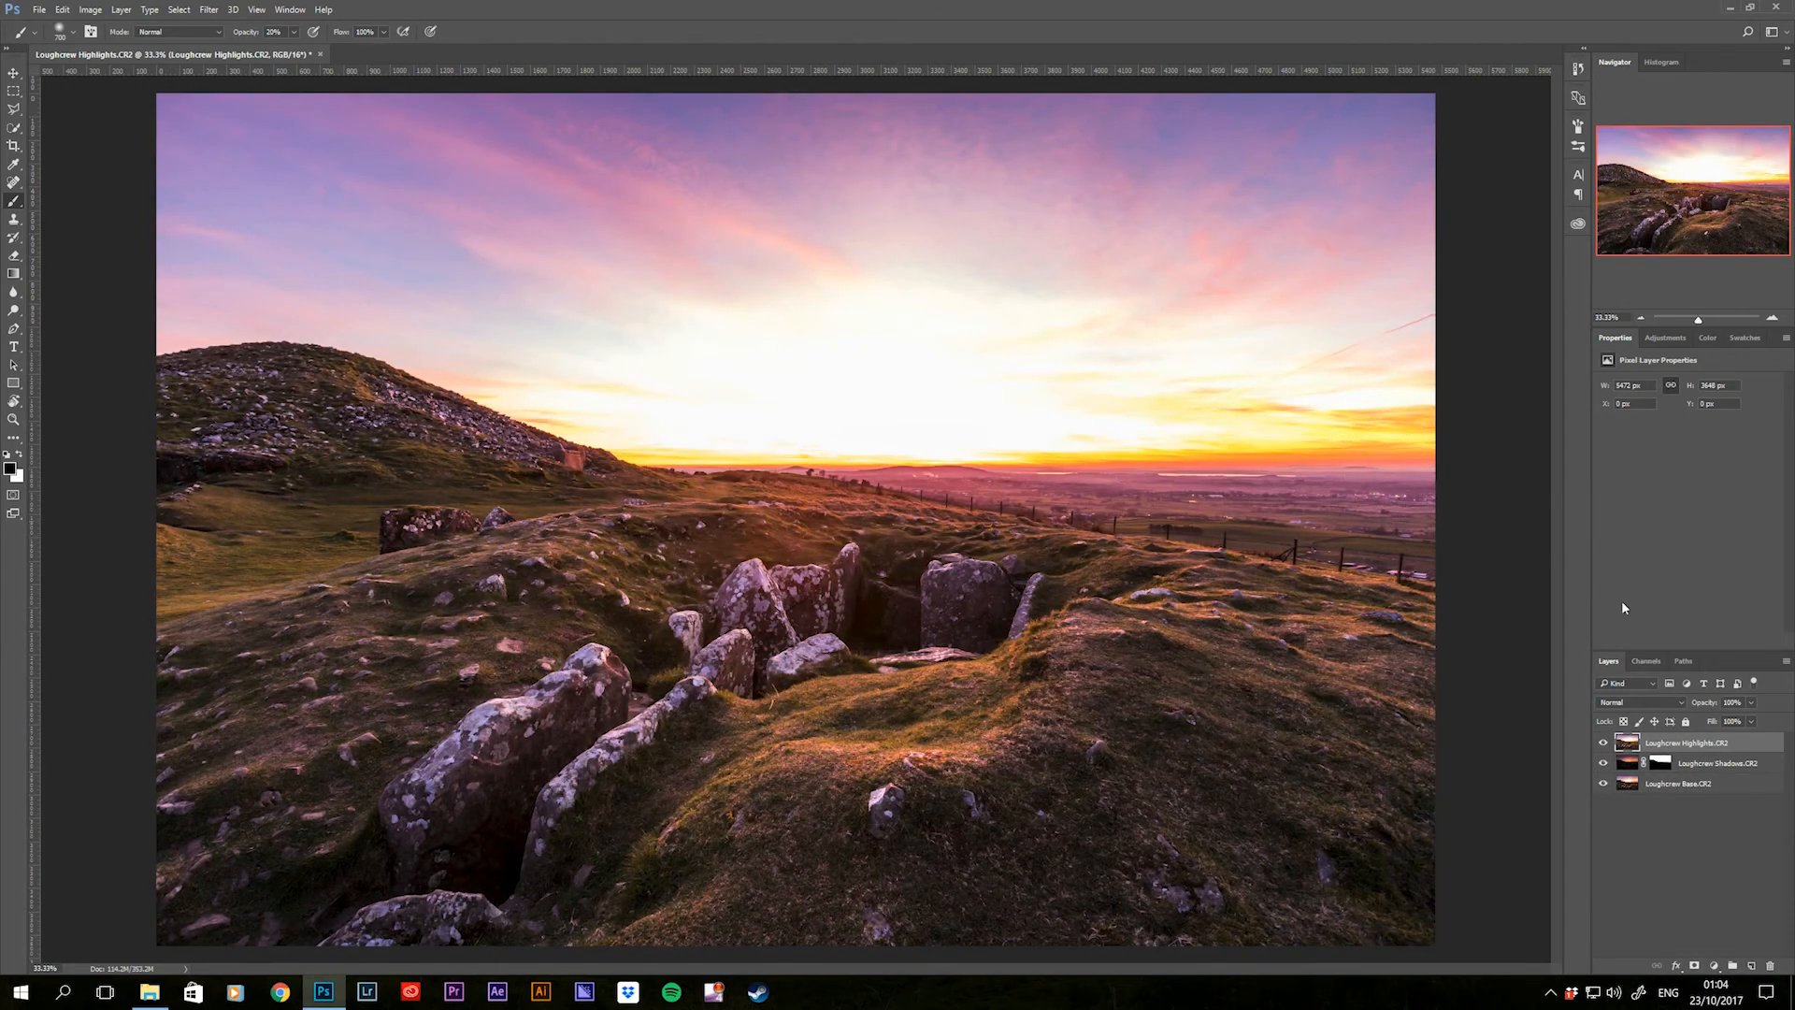
pyautogui.keyDown('alt'); pyautogui.click(1695, 966); pyautogui.keyUp('alt')
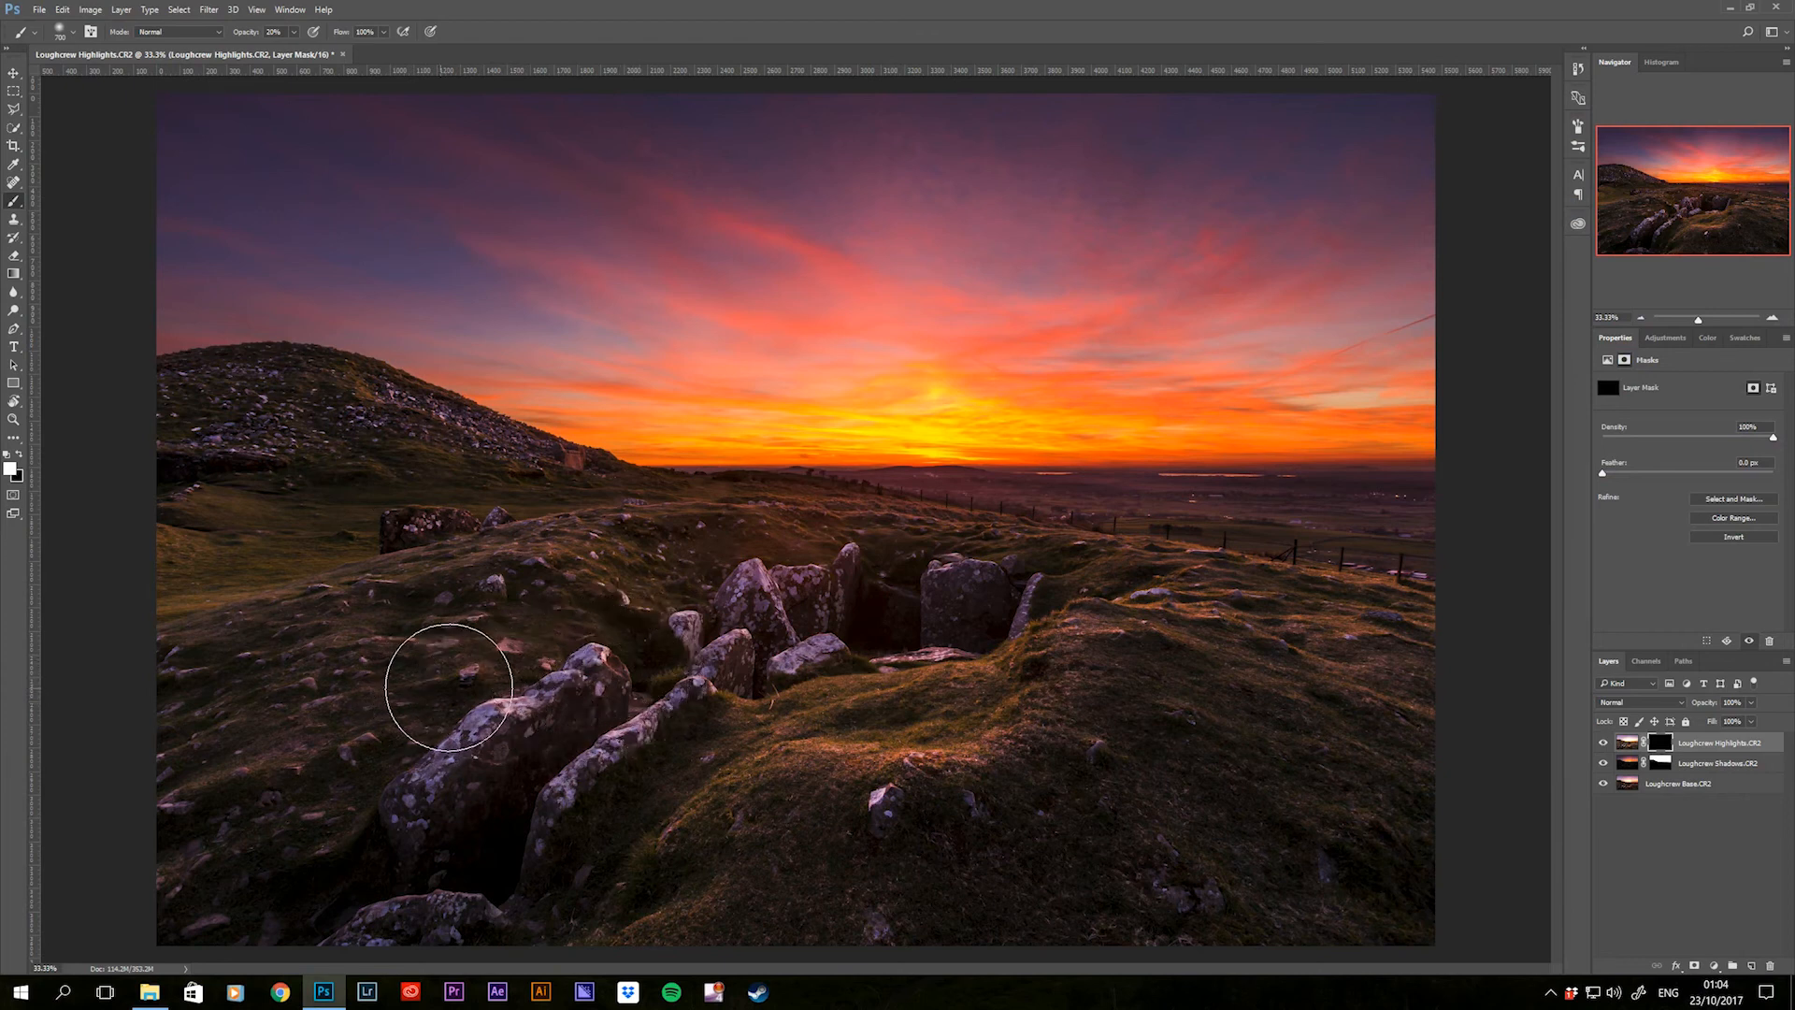
# - Paint white on the Loughcrew Highlights mask over the sunlit grass ridge with a soft 400 px brush at 20% opacity
pyautogui.press('[')
pyautogui.press('[')
pyautogui.press('[')
pyautogui.press('[')
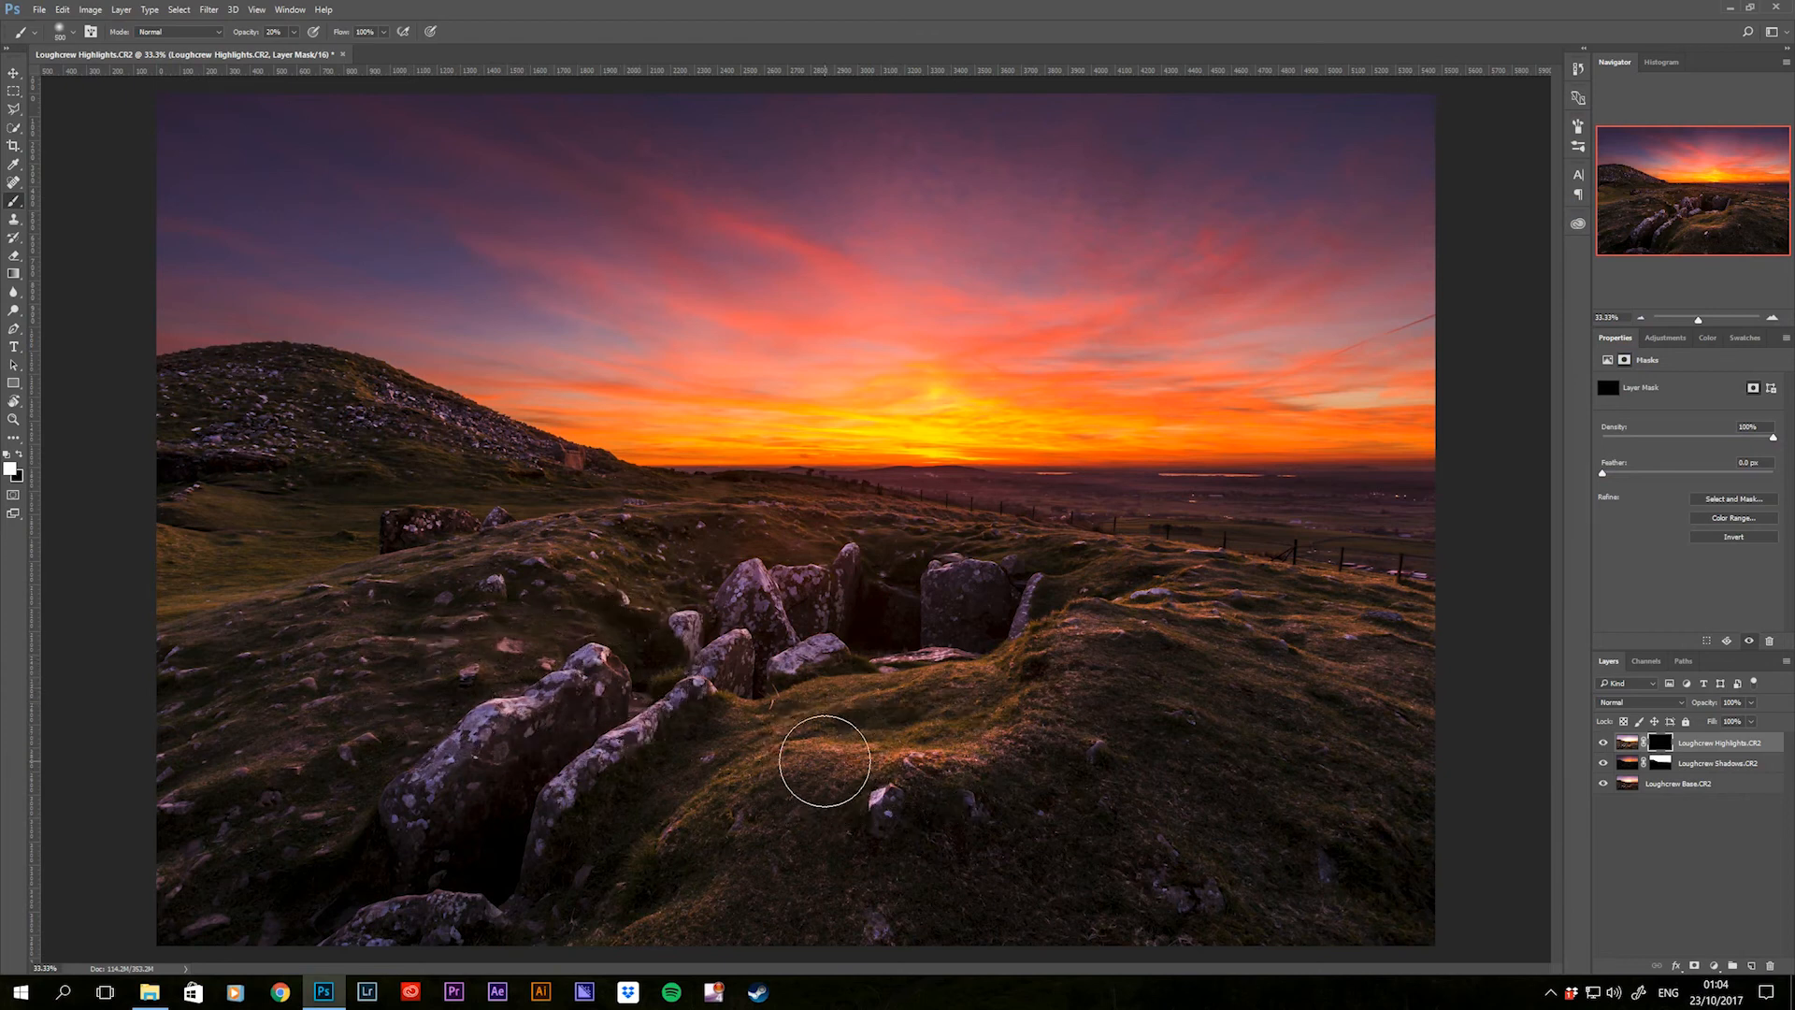
pyautogui.press(']')
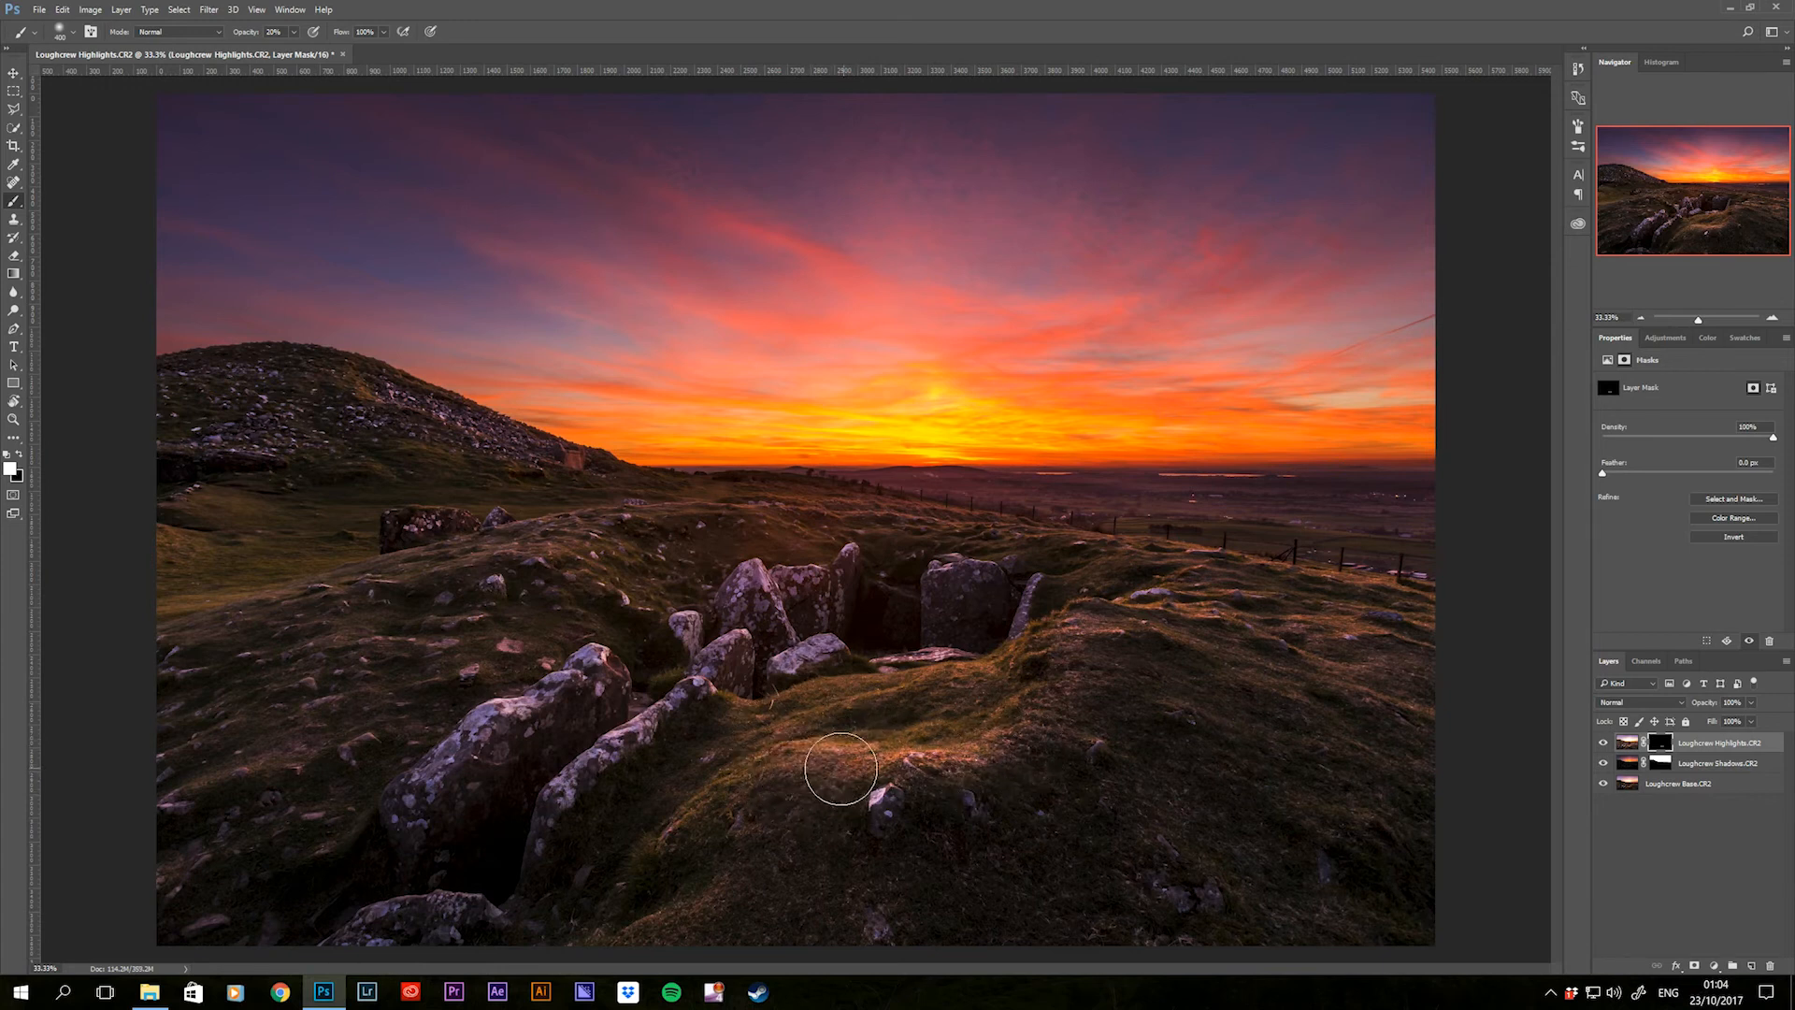
pyautogui.moveTo(1093, 655)
pyautogui.mouseDown()
pyautogui.moveTo(1030, 710)
pyautogui.moveTo(1084, 646)
pyautogui.moveTo(1153, 620)
pyautogui.mouseUp()
# - Reduce the brush and paint white on the Loughcrew Highlights mask over the far grass, the left slope and the standing stones
pyautogui.press('[')
pyautogui.press('[')
pyautogui.press('[')
pyautogui.press('[')
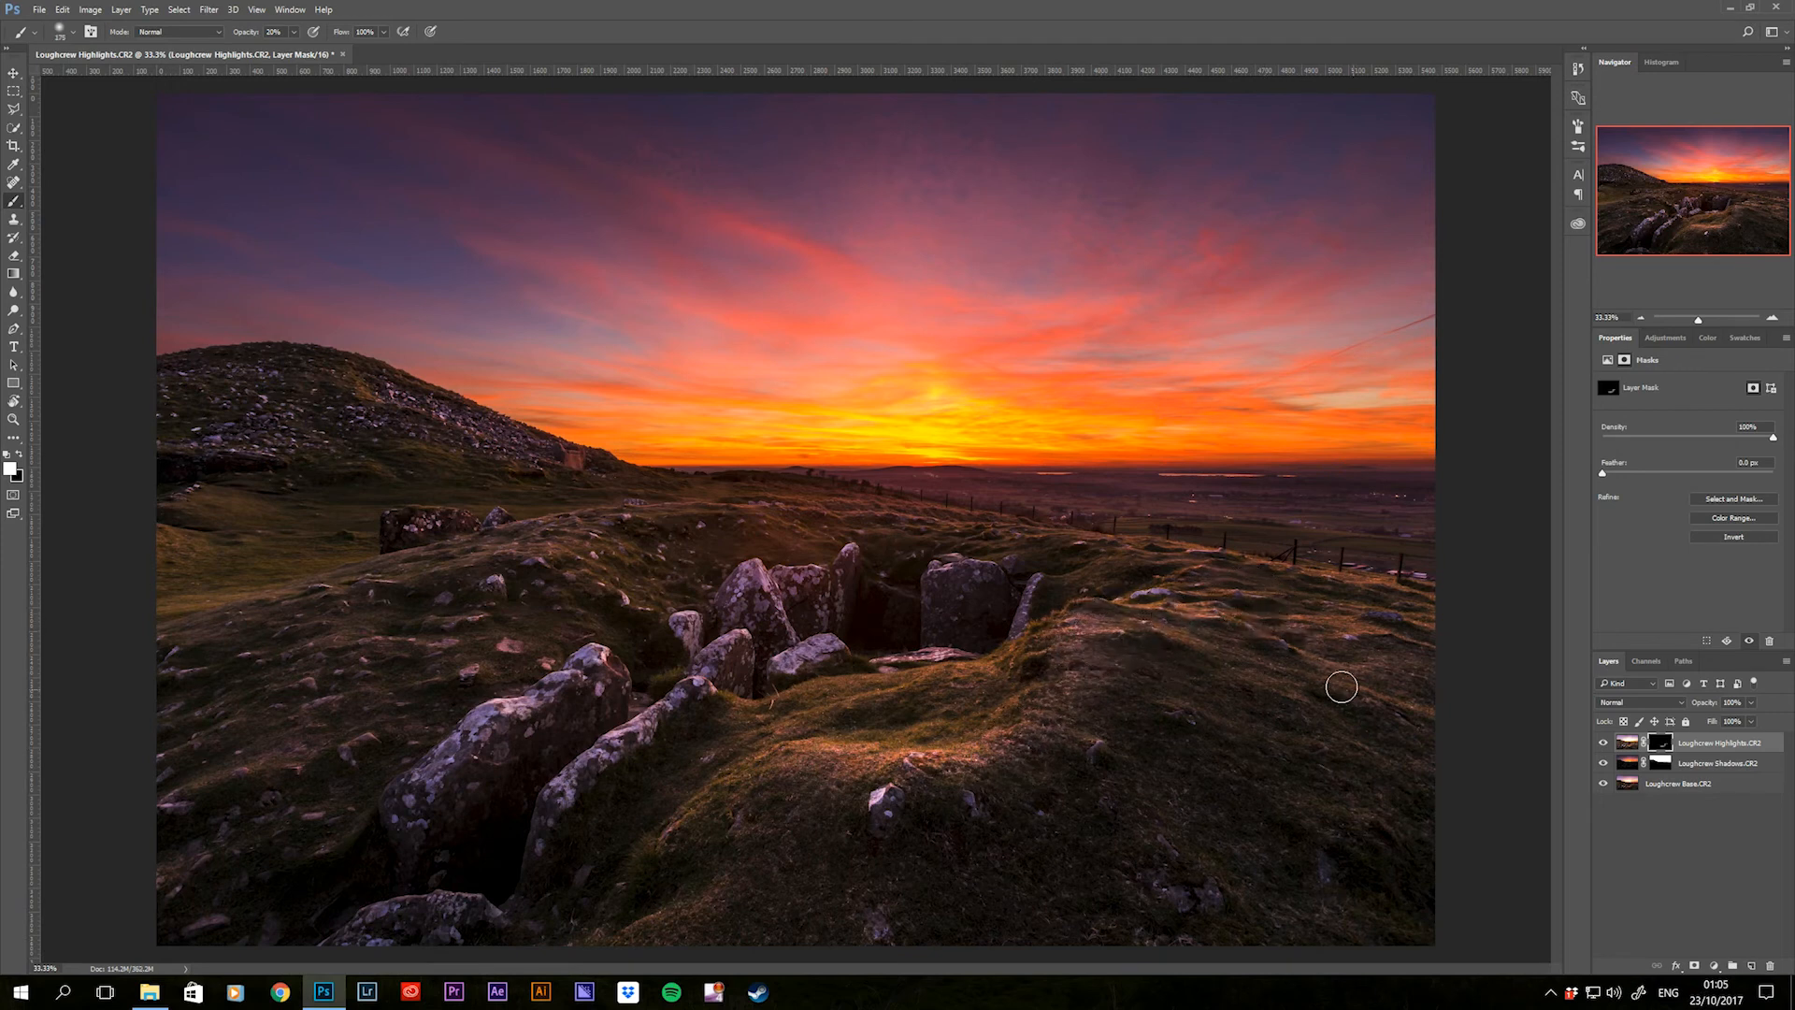
pyautogui.moveTo(1440, 625); pyautogui.dragTo(1105, 553)
pyautogui.moveTo(643, 604)
pyautogui.mouseDown()
pyautogui.moveTo(580, 529)
pyautogui.moveTo(526, 534)
pyautogui.moveTo(356, 596)
pyautogui.moveTo(424, 651)
pyautogui.moveTo(314, 712)
pyautogui.mouseUp()
pyautogui.moveTo(232, 775)
pyautogui.mouseDown()
pyautogui.moveTo(440, 772)
pyautogui.moveTo(500, 727)
pyautogui.moveTo(595, 753)
pyautogui.mouseUp()
pyautogui.moveTo(750, 557)
pyautogui.mouseDown()
pyautogui.moveTo(804, 652)
pyautogui.moveTo(893, 662)
pyautogui.mouseUp()
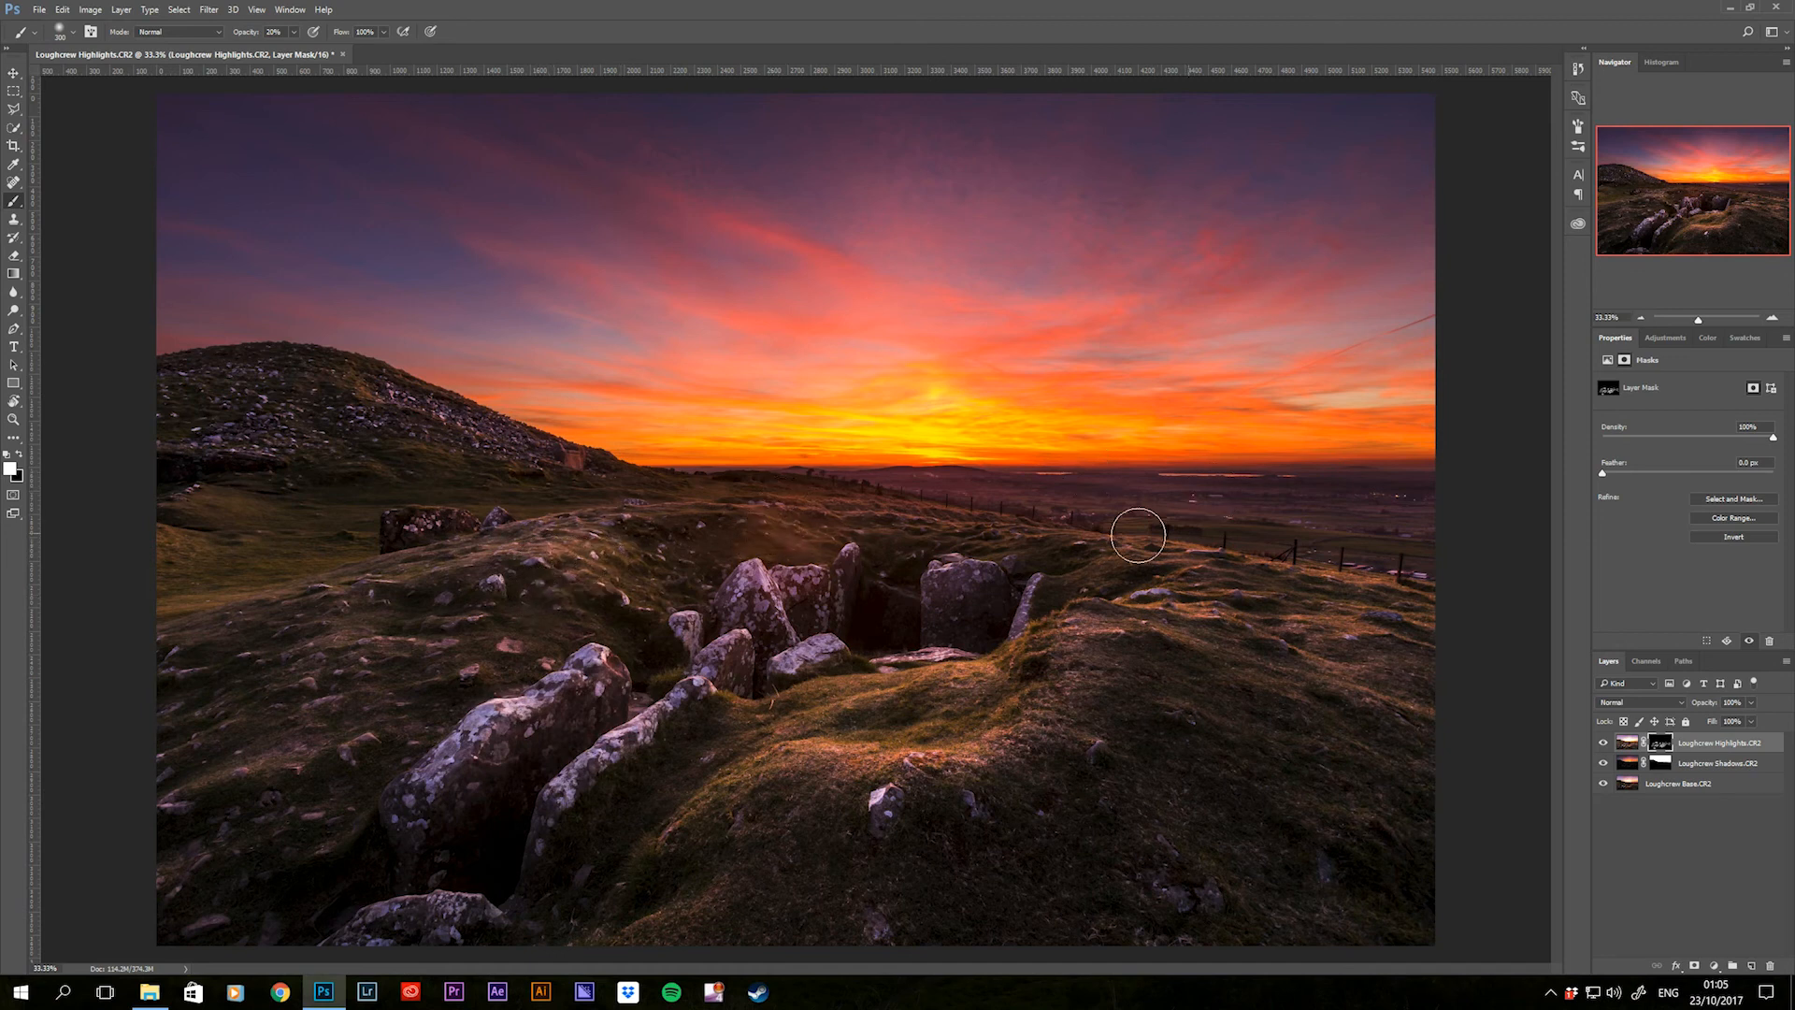
# - Brighten the glow around the sun with a single white 2000 px dab on the Loughcrew Highlights mask at 20% opacity
pyautogui.press(']')
pyautogui.press(']')
pyautogui.press(']')
pyautogui.press(']')
pyautogui.press(']')
pyautogui.press(']')
pyautogui.press(']')
pyautogui.press(']')
pyautogui.press(']')
pyautogui.press(']')
pyautogui.press(']')
pyautogui.press(']')
pyautogui.press(']')
pyautogui.press(']')
pyautogui.press(']')
pyautogui.press(']')
pyautogui.press(']')
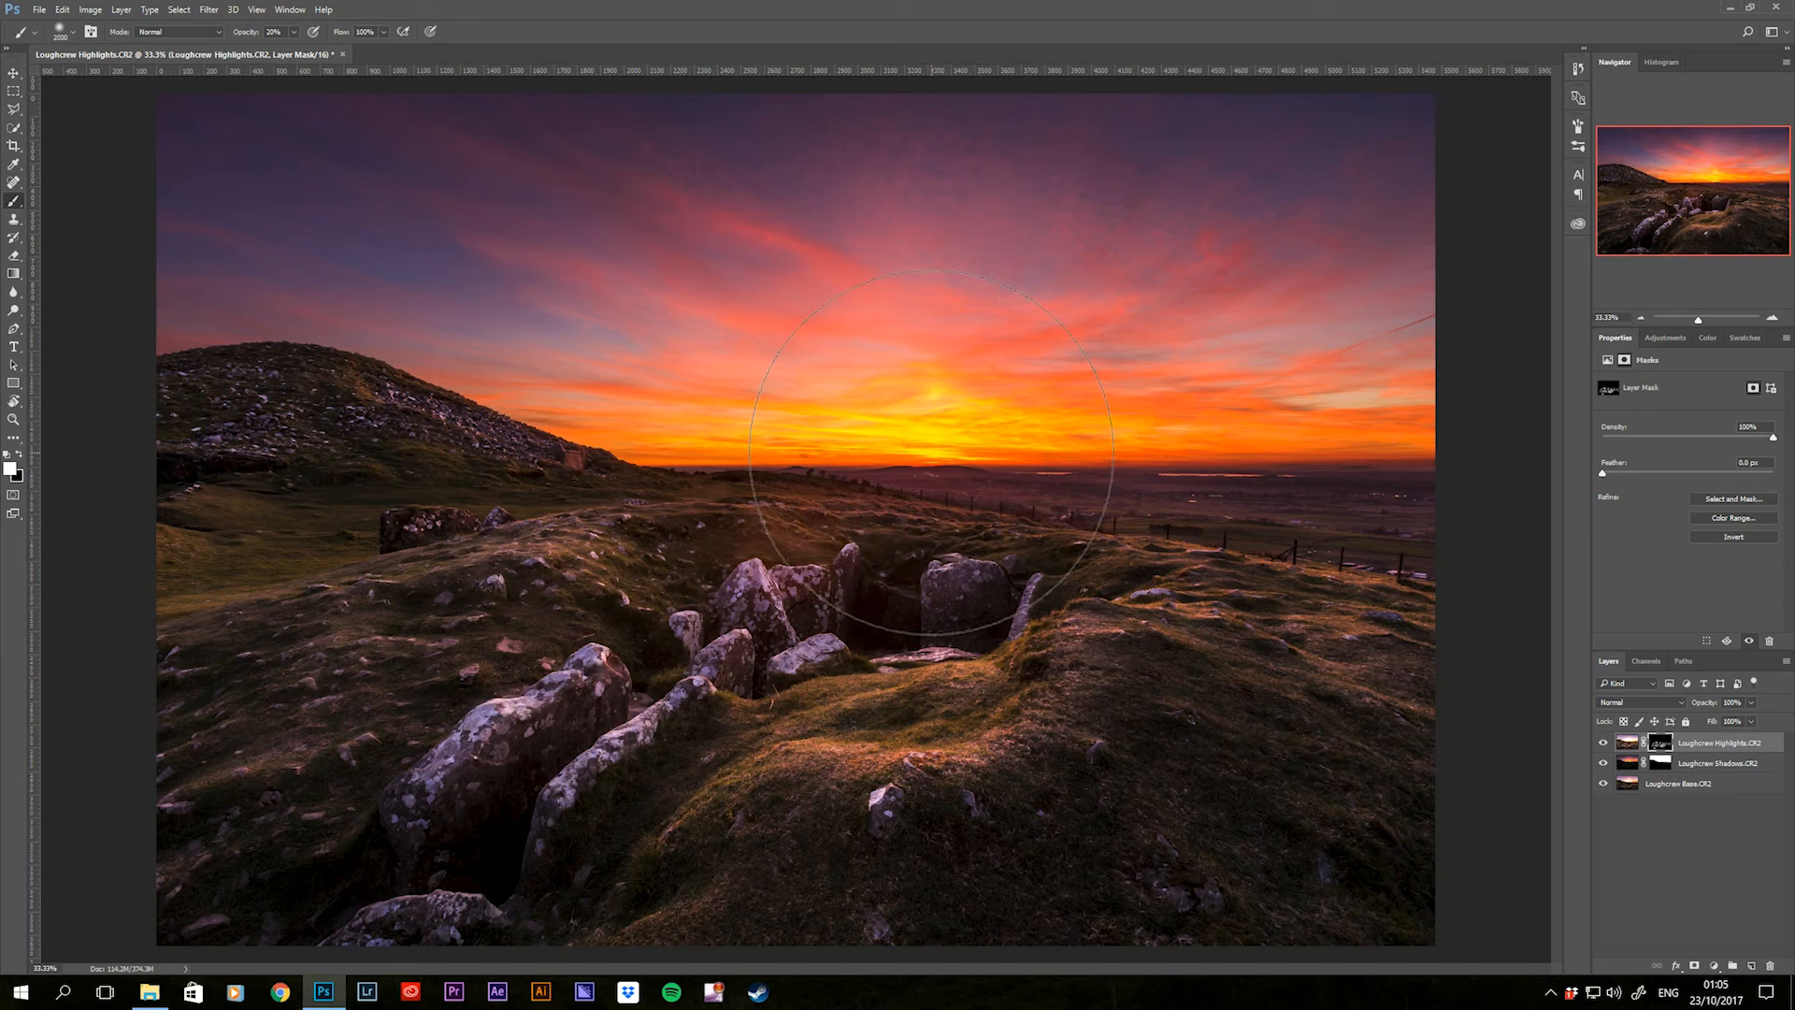
pyautogui.click(922, 441)
pyautogui.click(930, 480)
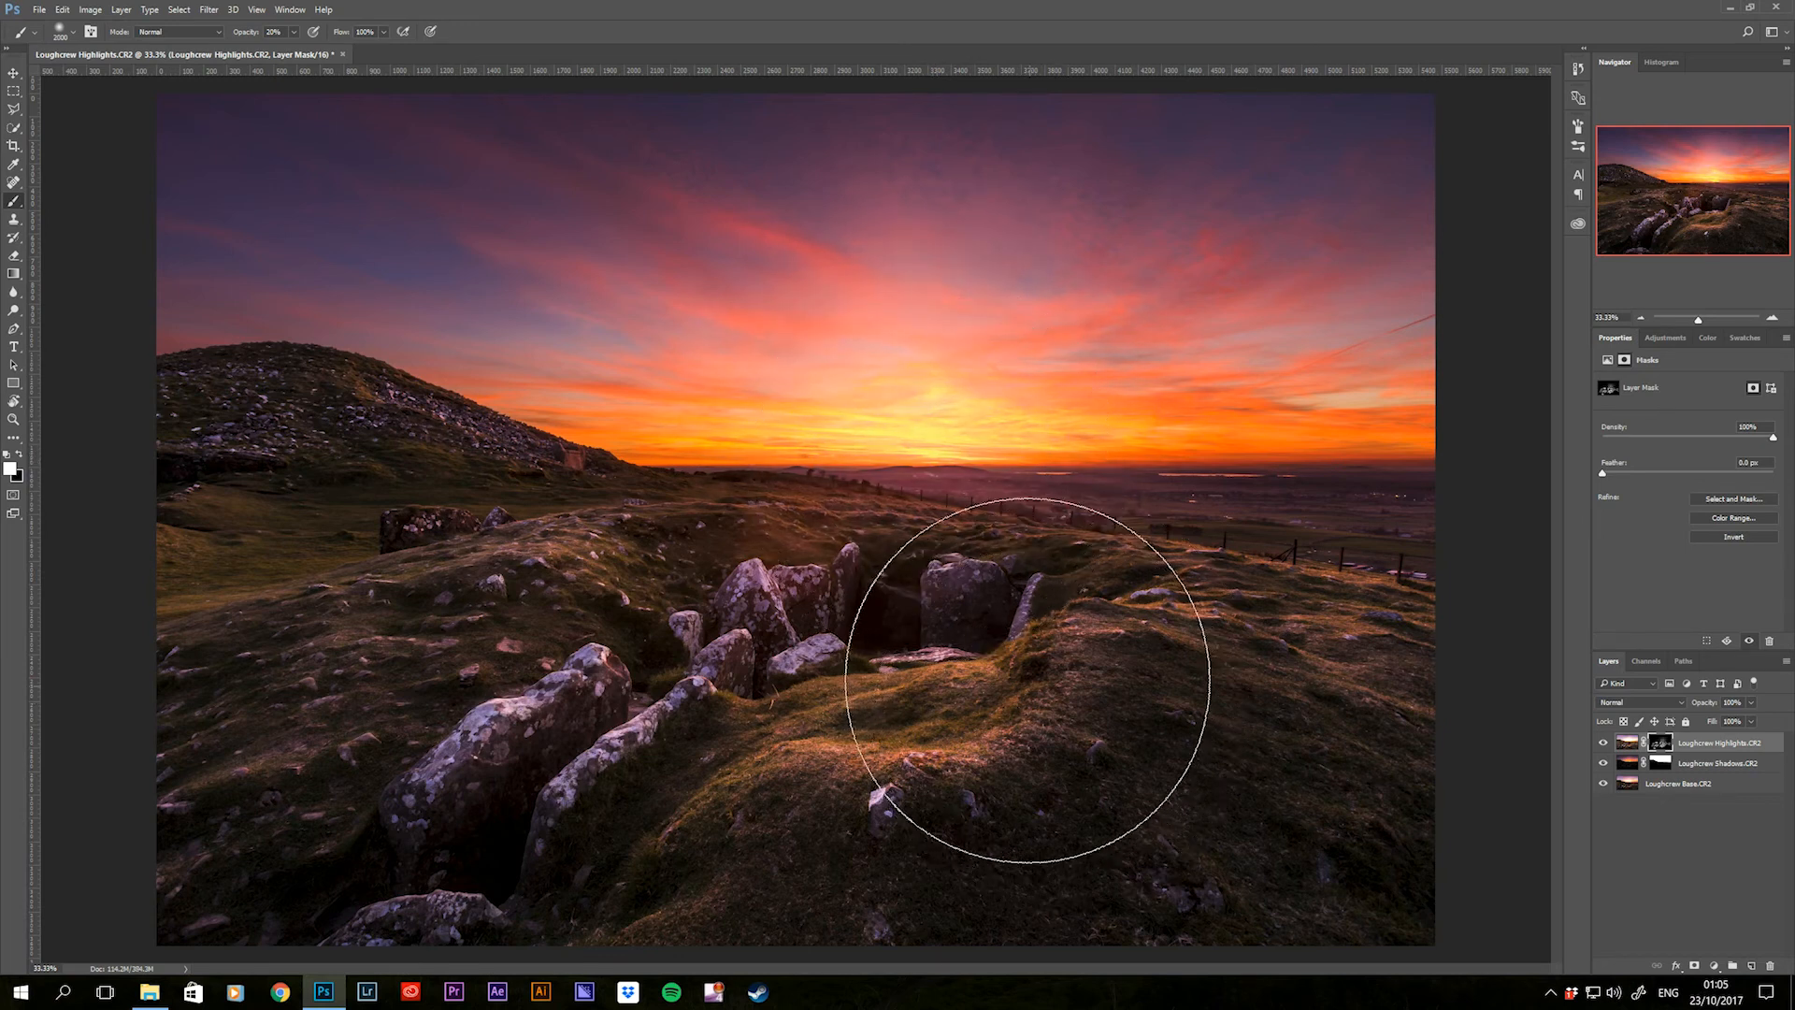
pyautogui.hotkey('ctrl', 'alt', 'z')
pyautogui.hotkey('ctrl', 'alt', 'z')
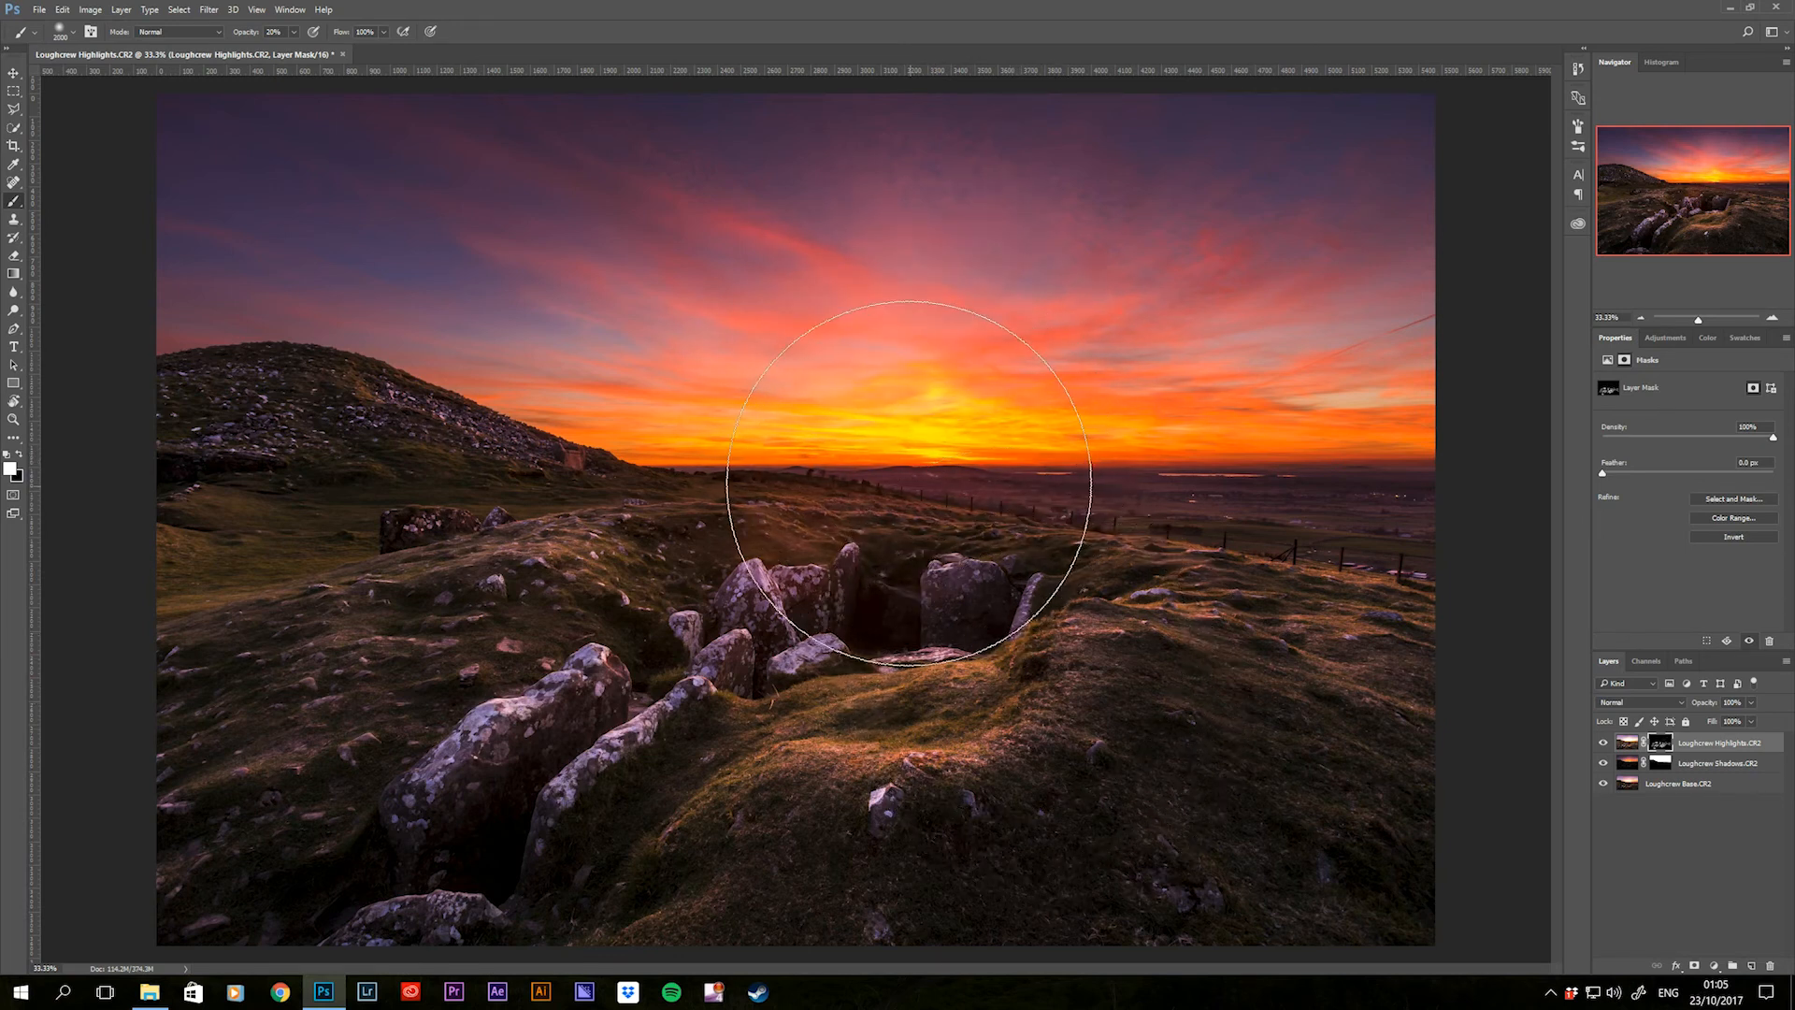
pyautogui.click(927, 477)
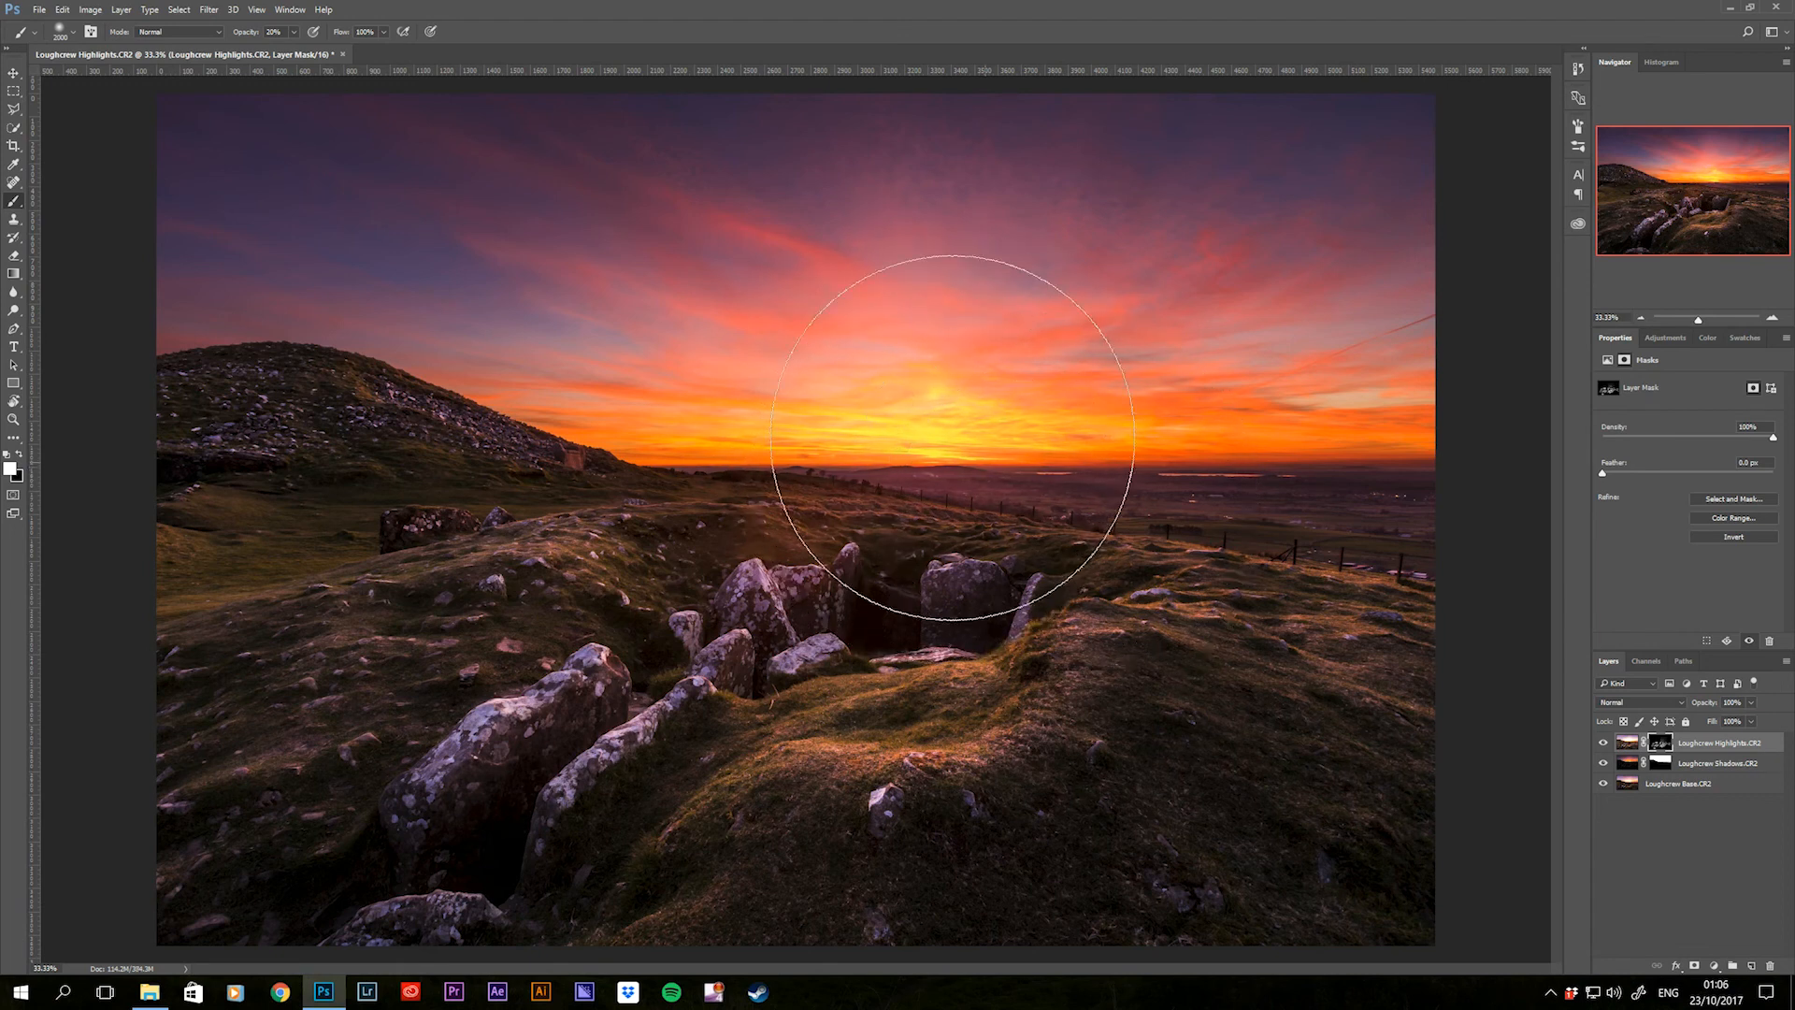
# - Load the Loughcrew Shadows mask as a selection, undo the test stroke in the sky, and invert the selection to cover the land
pyautogui.press('[')
pyautogui.press('[')
pyautogui.press('[')
pyautogui.press('[')
pyautogui.press('[')
pyautogui.press('[')
pyautogui.press('[')
pyautogui.press('[')
pyautogui.press('[')
pyautogui.press('[')
pyautogui.press('[')
pyautogui.press('[')
pyautogui.press('[')
pyautogui.press('[')
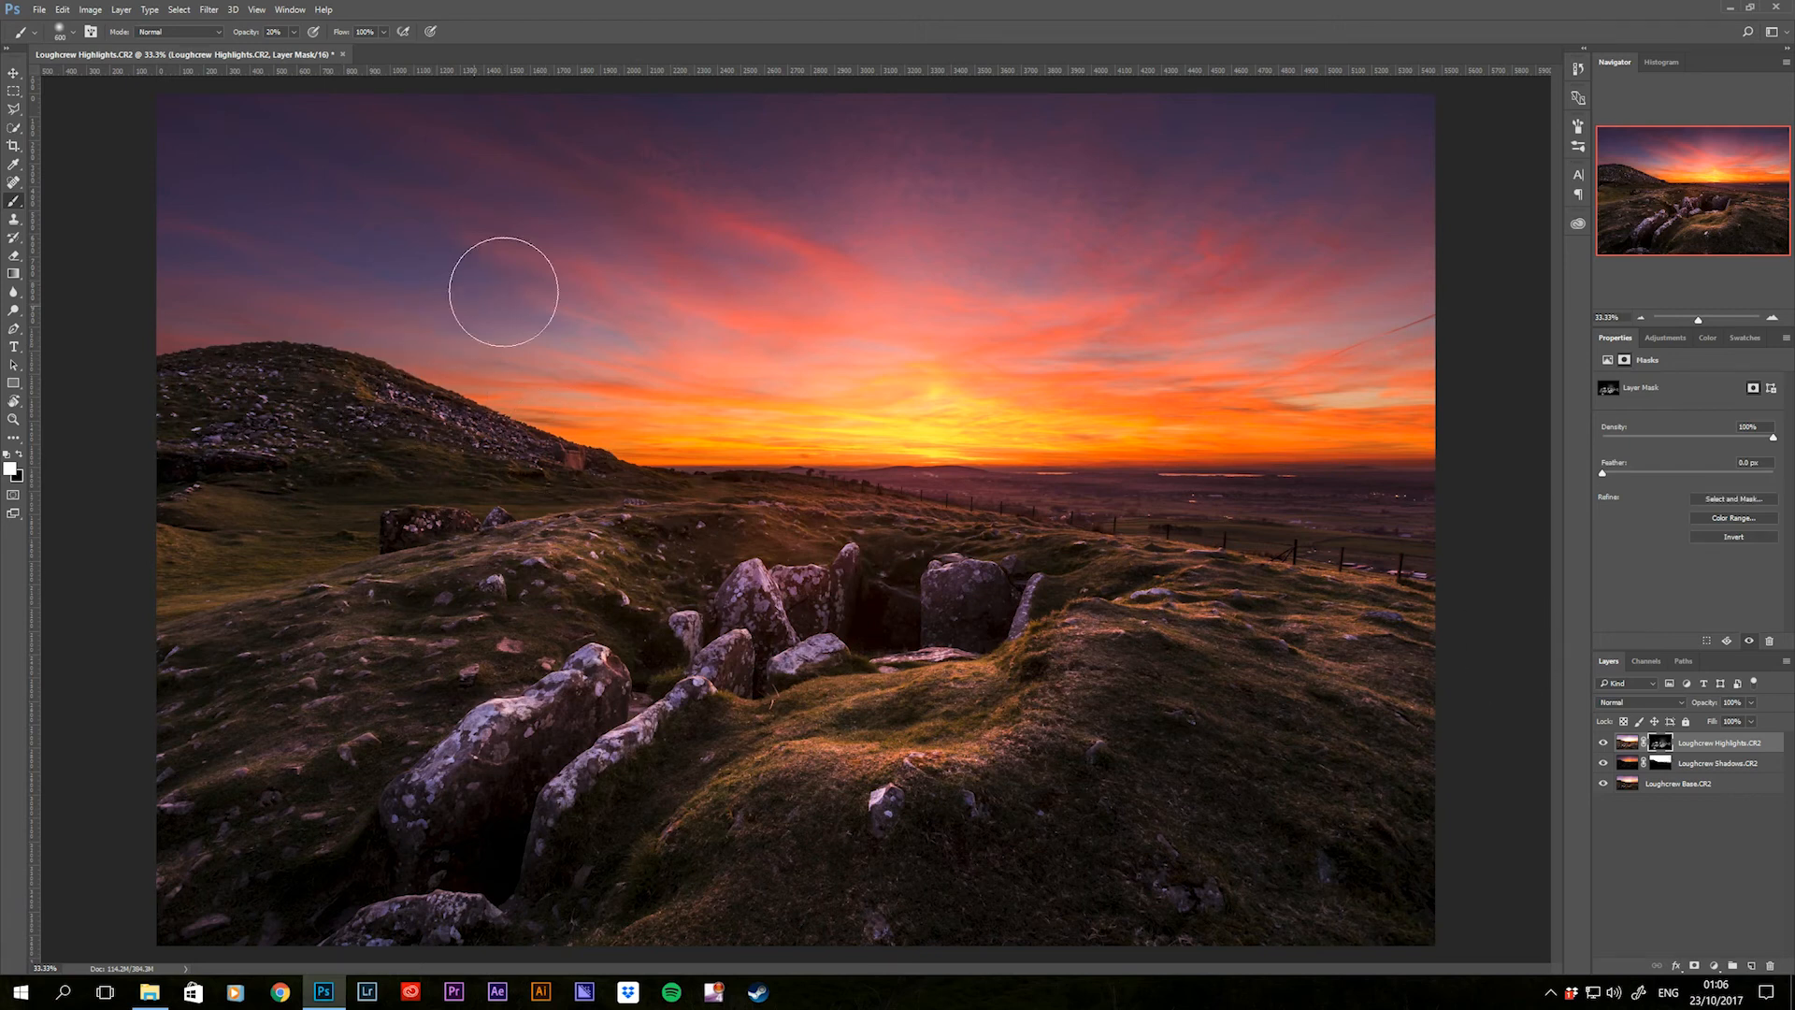
pyautogui.keyDown('ctrl'); pyautogui.click(1662, 764); pyautogui.keyUp('ctrl')
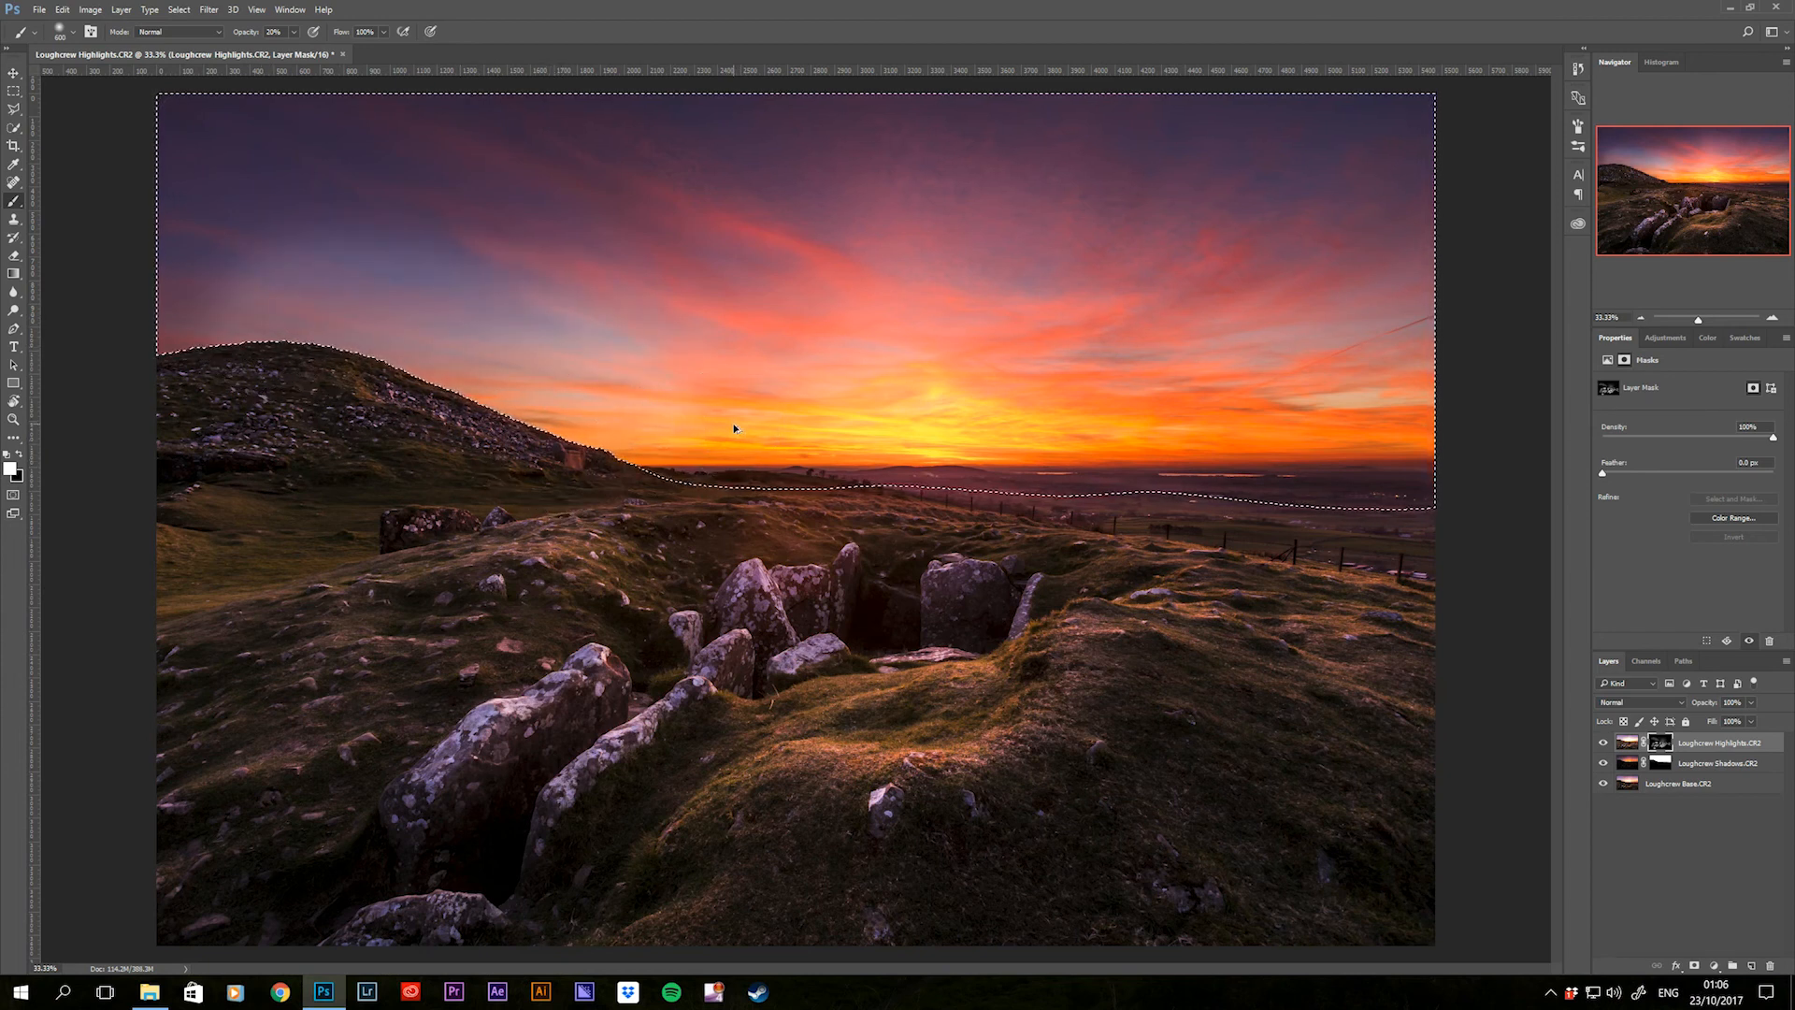
pyautogui.hotkey('ctrl', 'z')
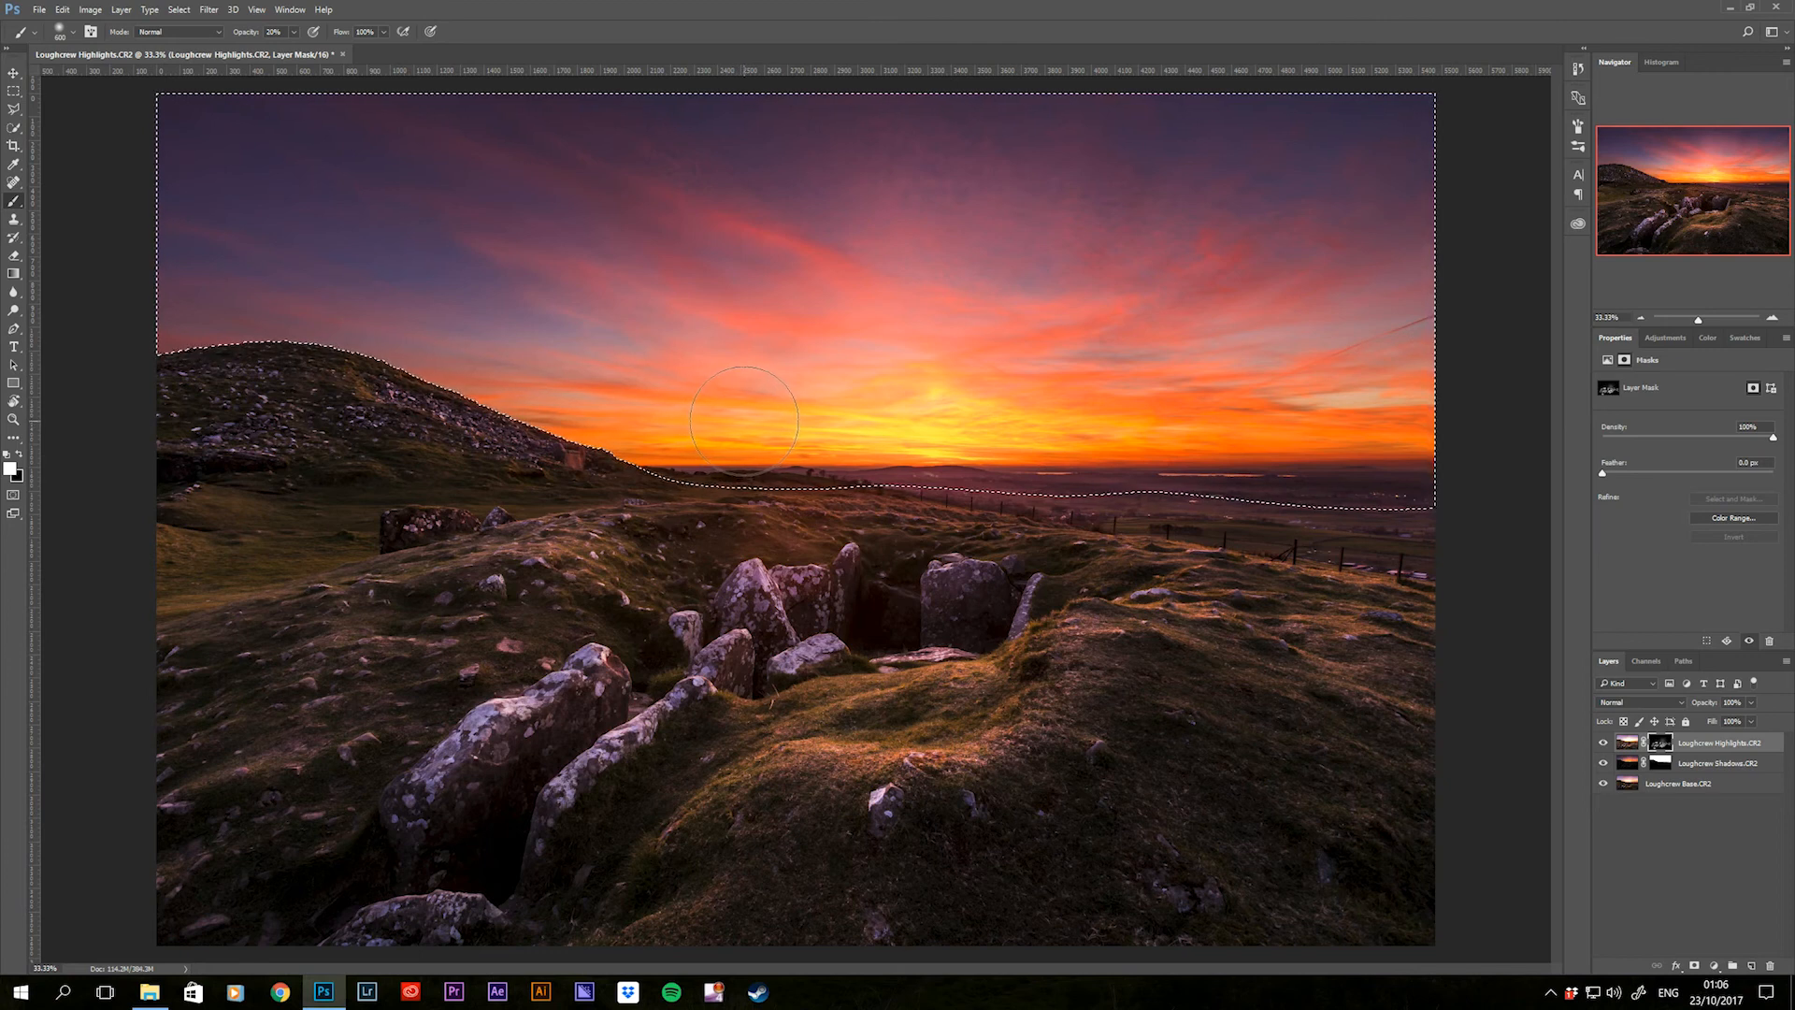
pyautogui.hotkey('ctrl', 'shift', 'i')
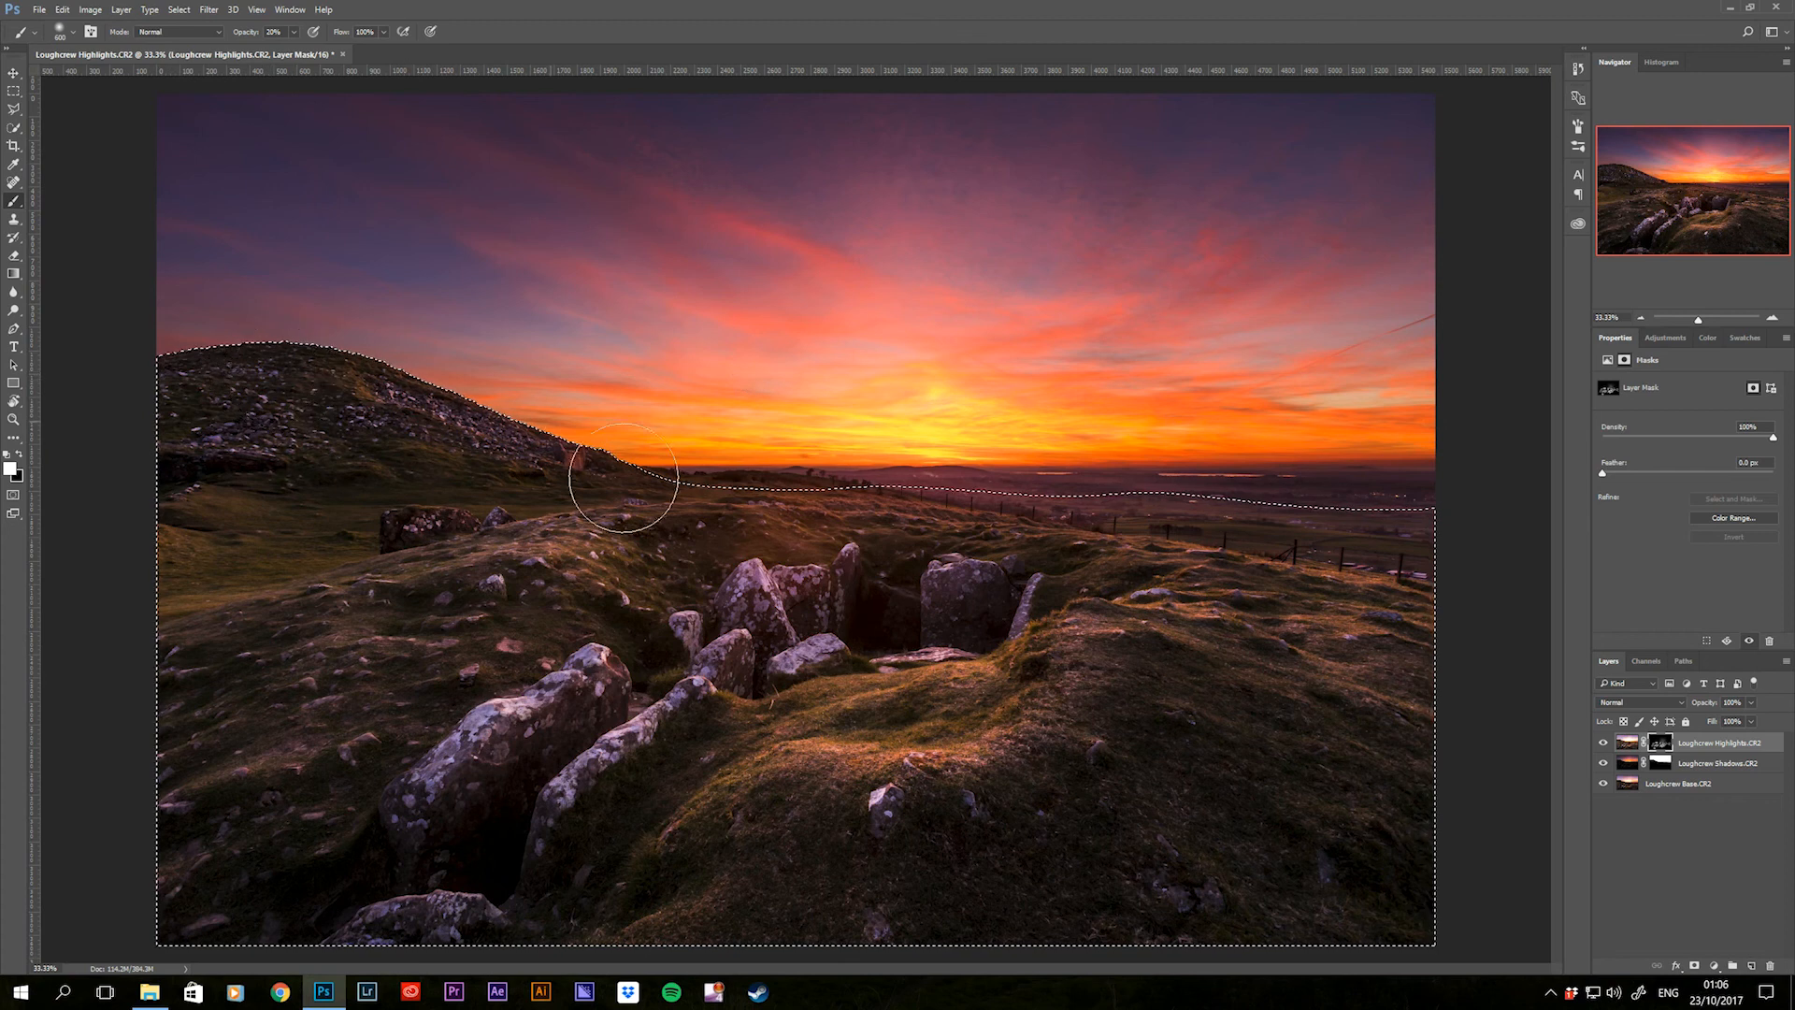
# - Paint white over the hill inside the selection on the Loughcrew Highlights mask with a smaller brush, and deselect
pyautogui.press('[')
pyautogui.press('[')
pyautogui.press('[')
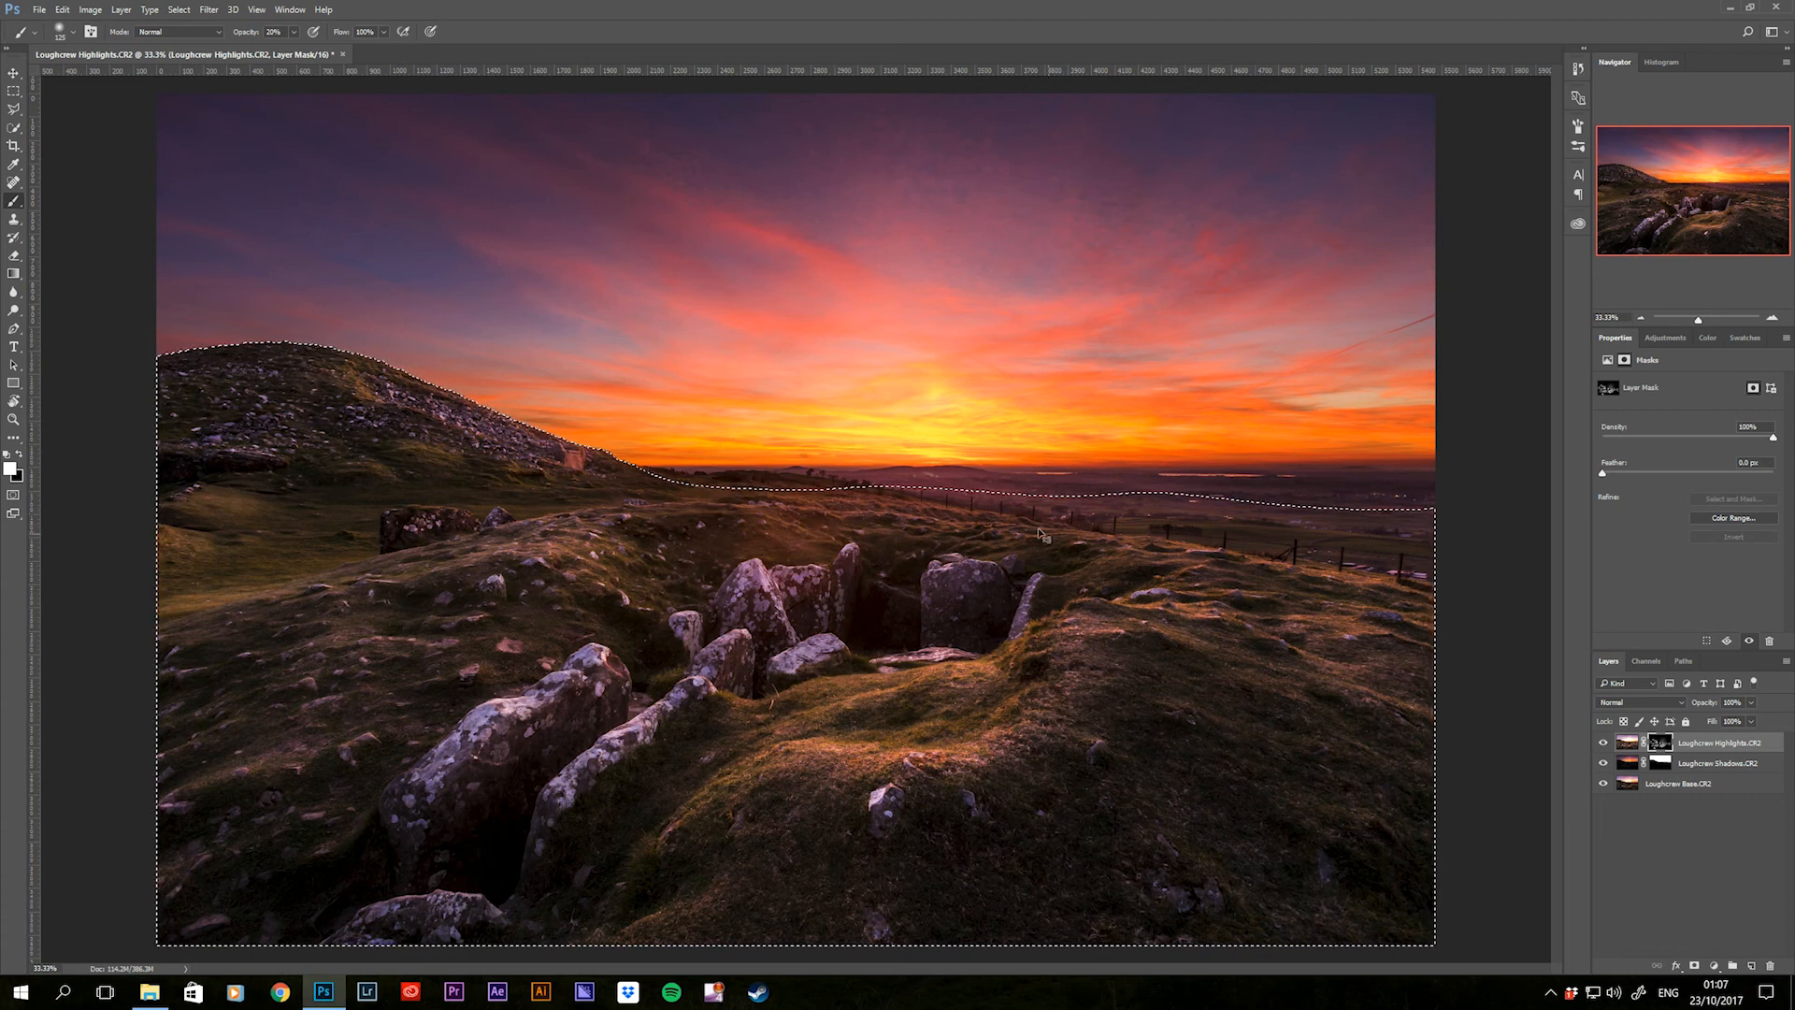
pyautogui.hotkey('ctrl', 'd')
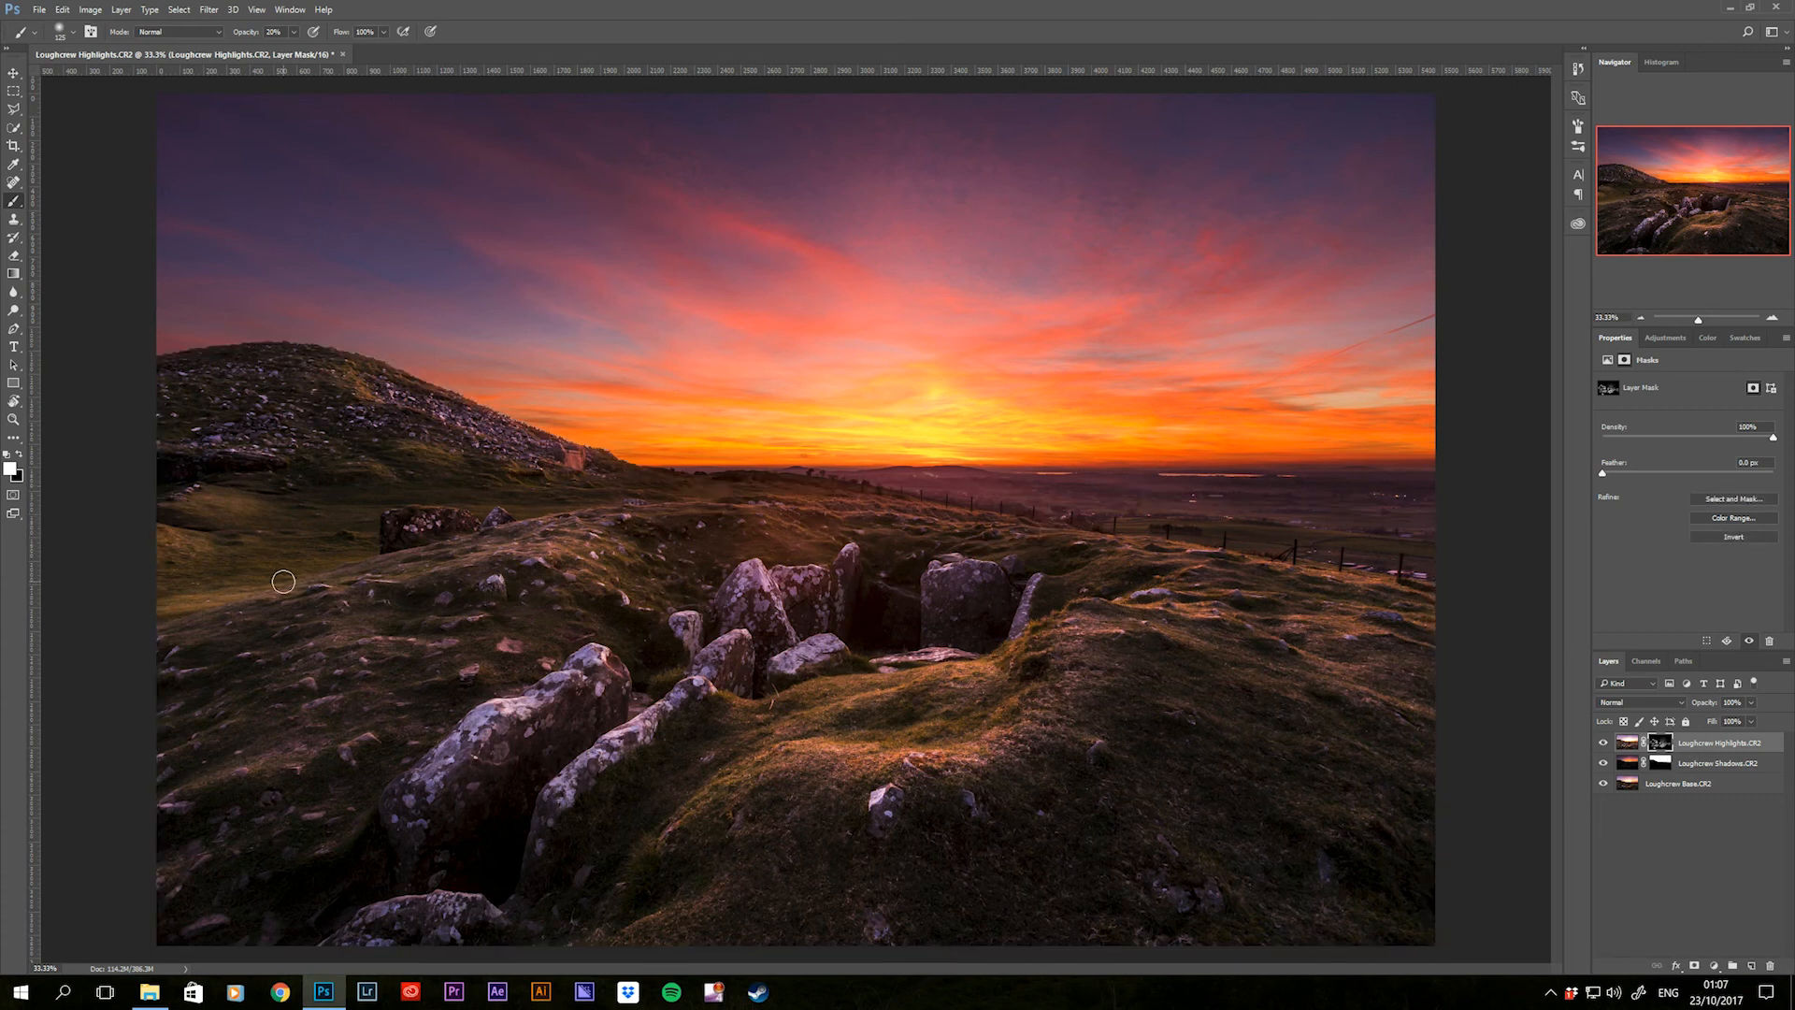
# - Try to darken the foreground edges by painting white on the Loughcrew Shadows mask with a soft 1400 px brush at 40% opacity
pyautogui.click(1660, 763)
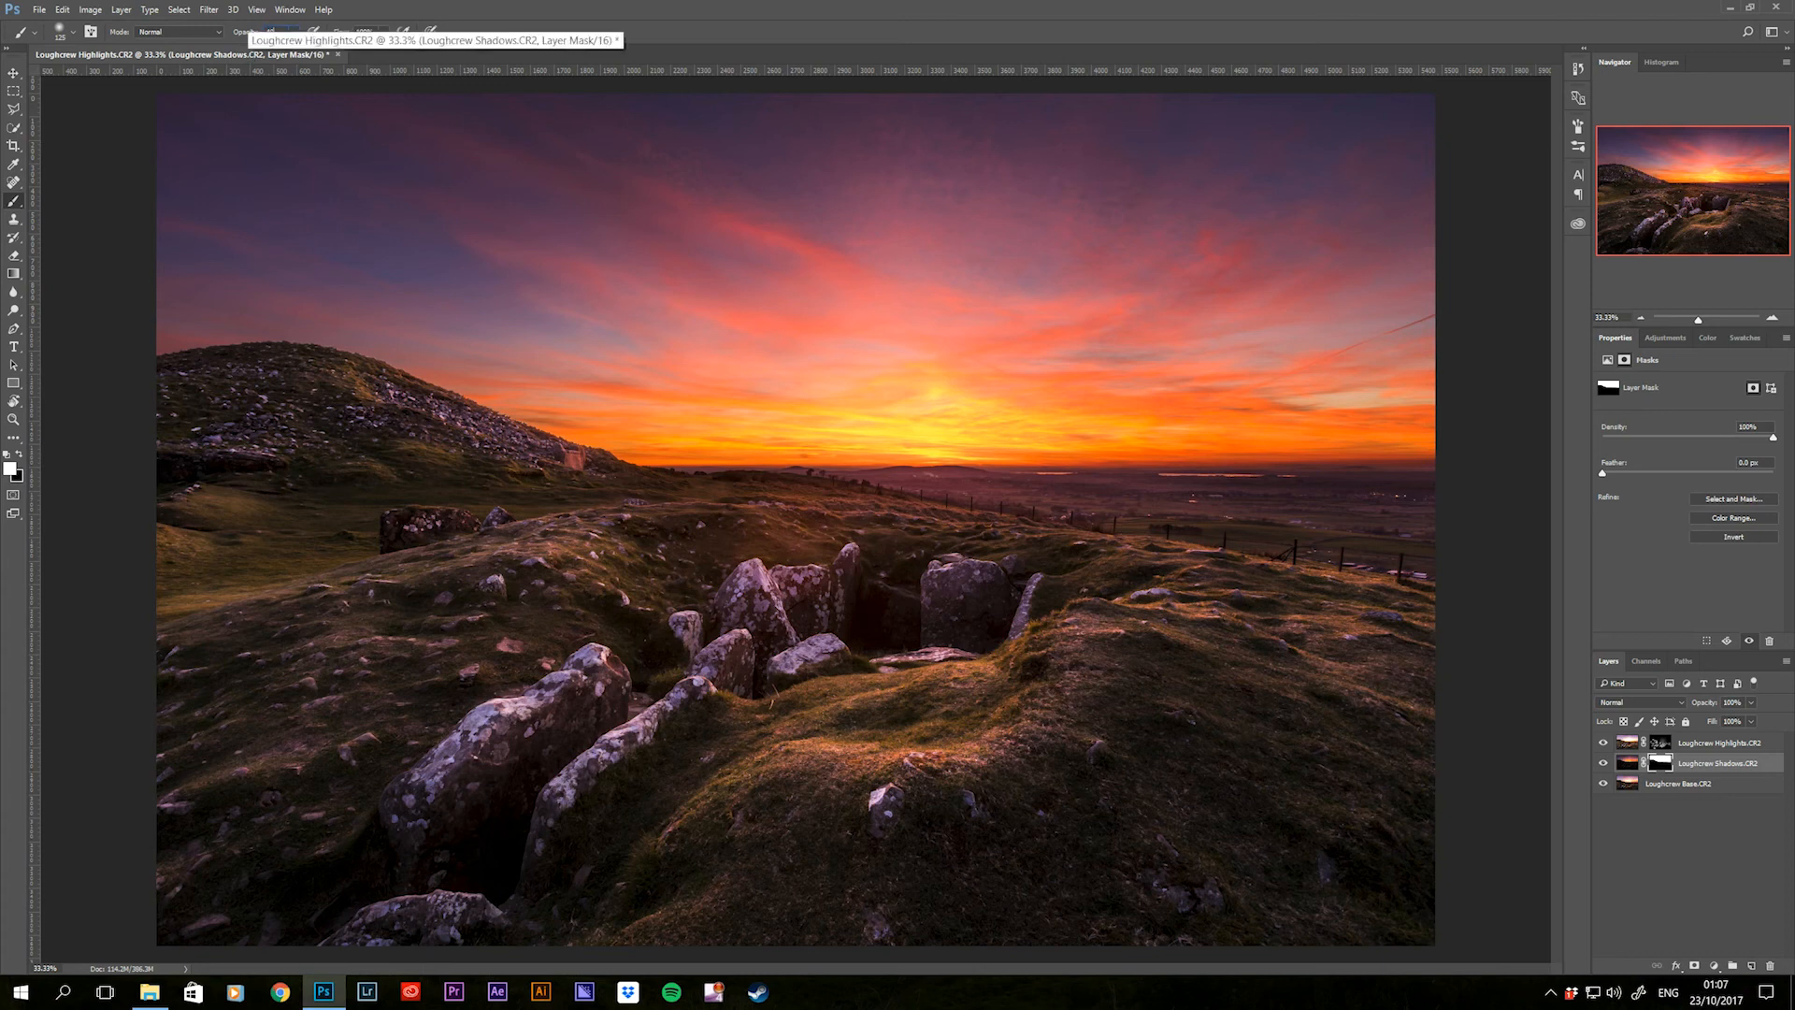
pyautogui.press(']')
pyautogui.press(']')
pyautogui.press(']')
pyautogui.press(']')
pyautogui.press(']')
pyautogui.press(']')
pyautogui.press(']')
pyautogui.press(']')
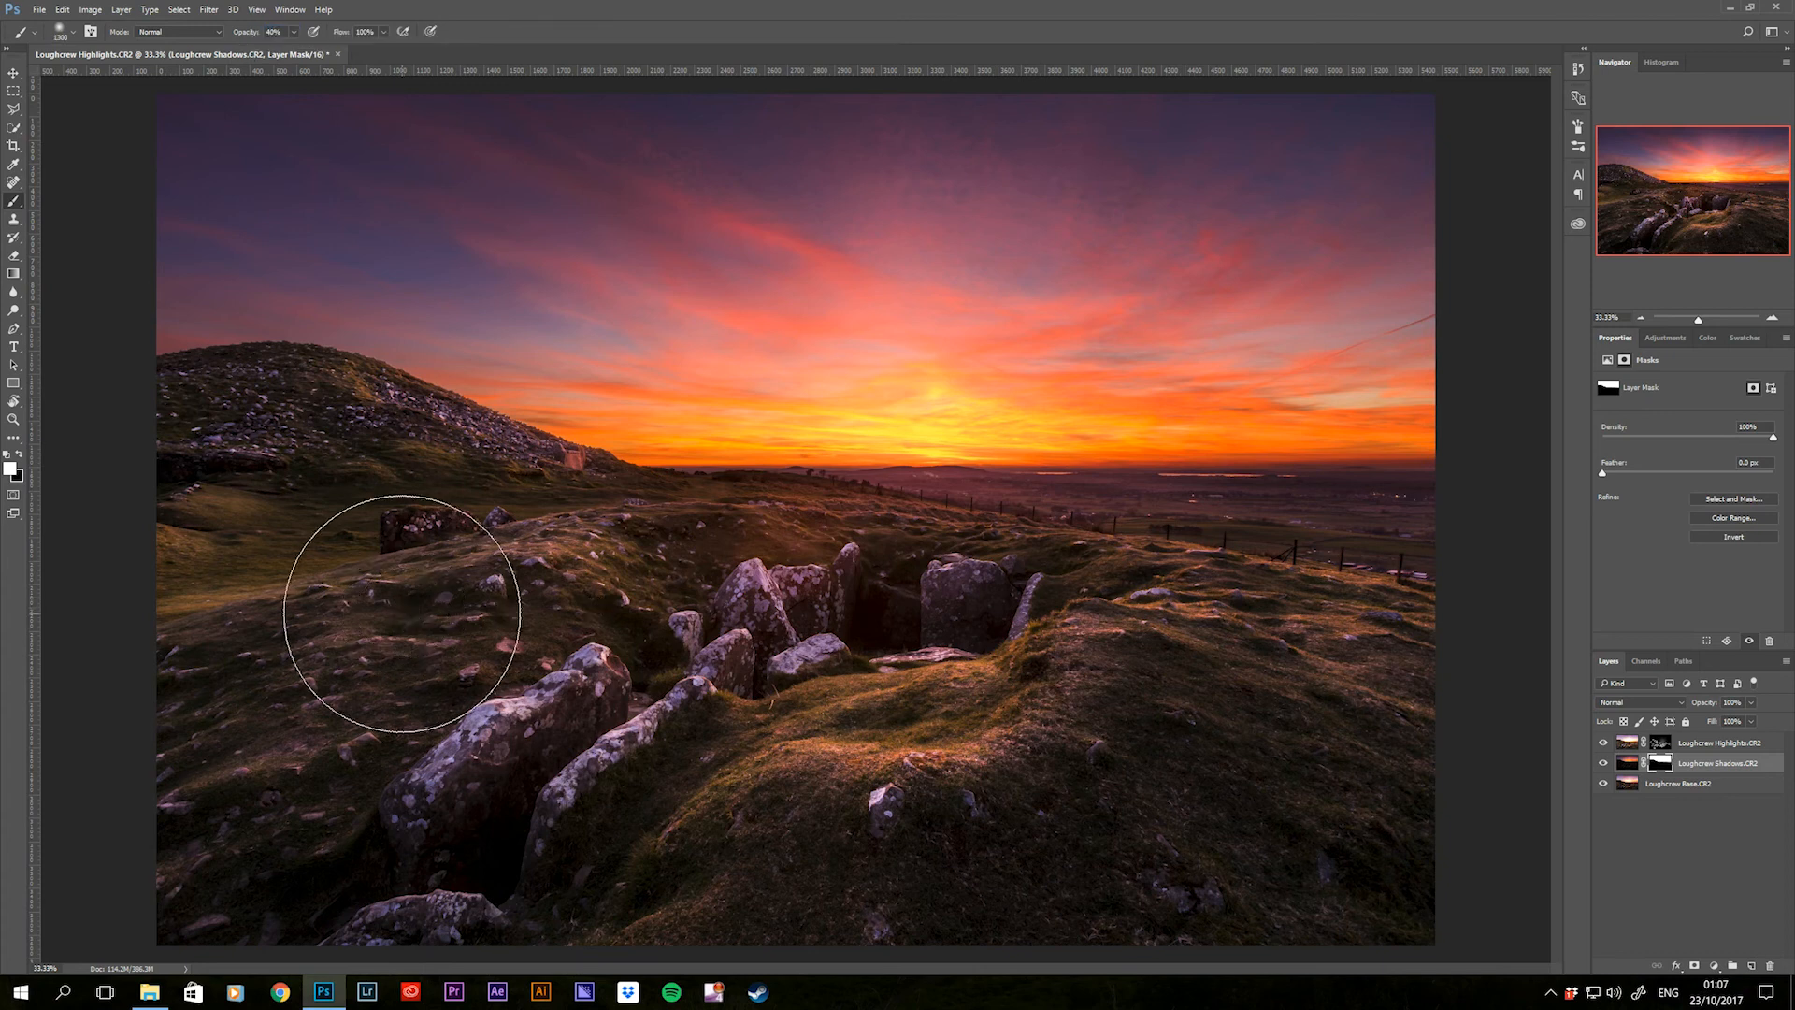
pyautogui.hotkey('ctrl', '-')
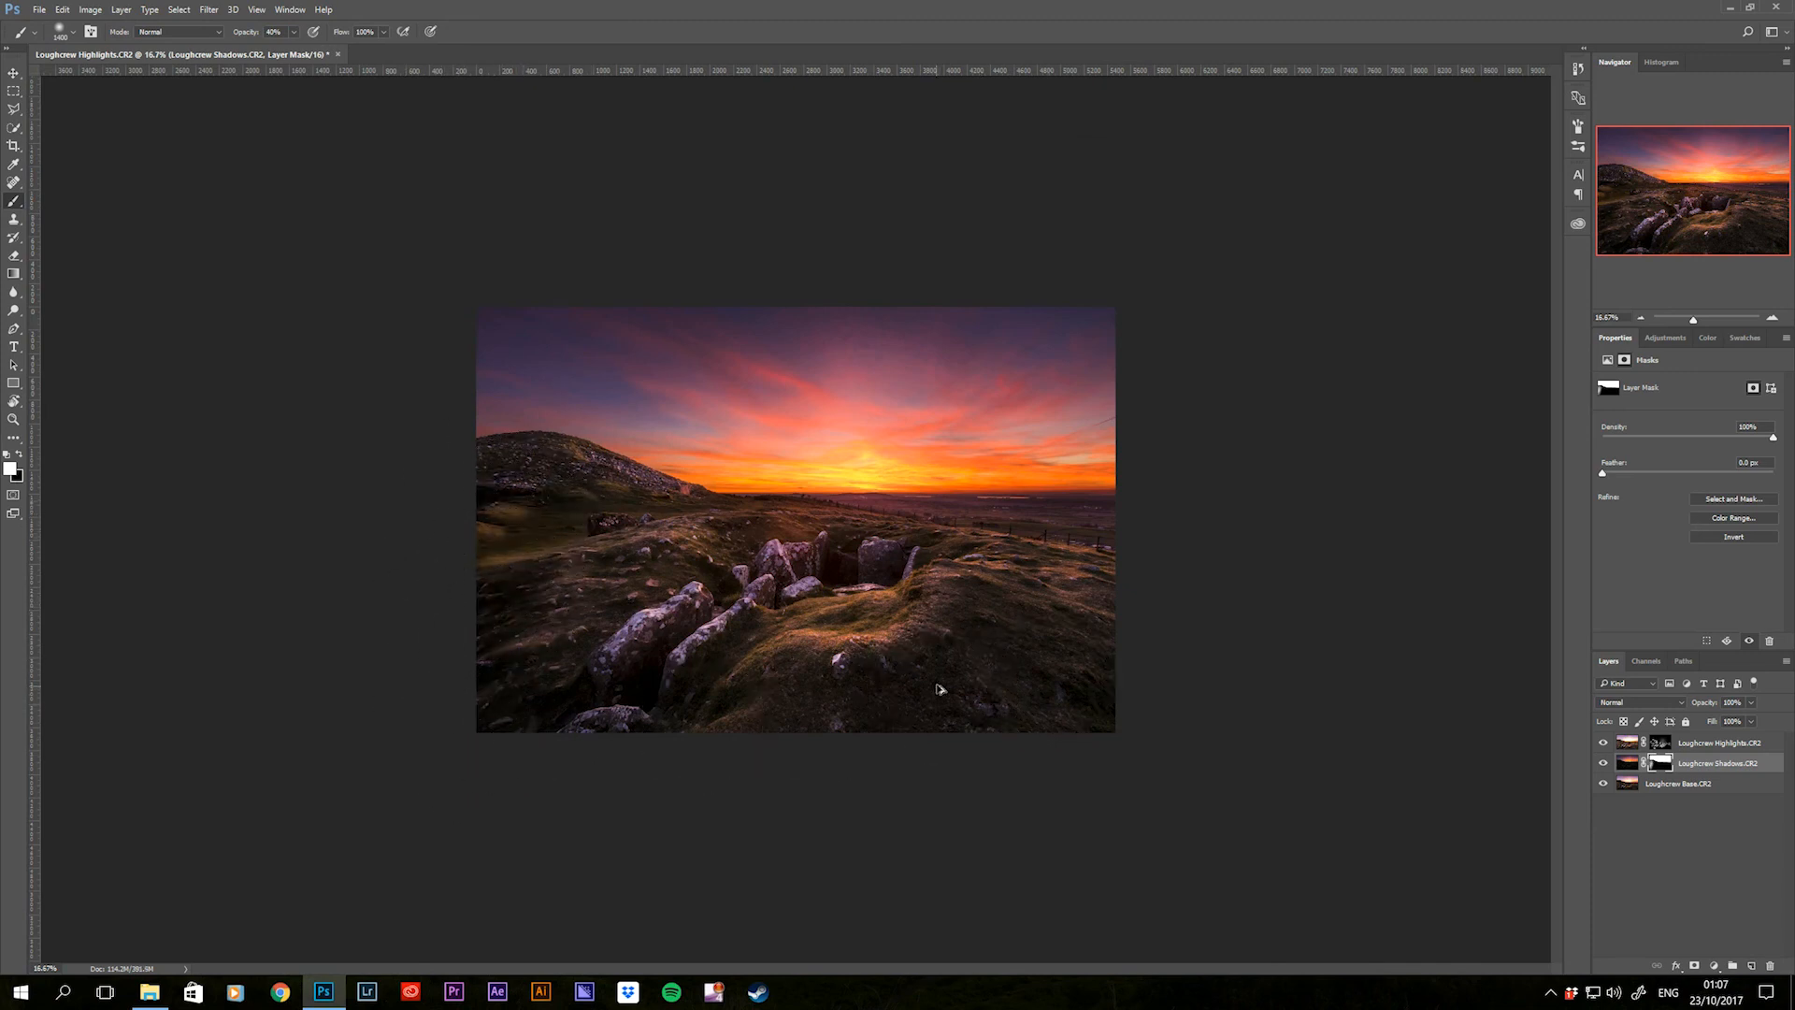
pyautogui.hotkey('ctrl', '2')
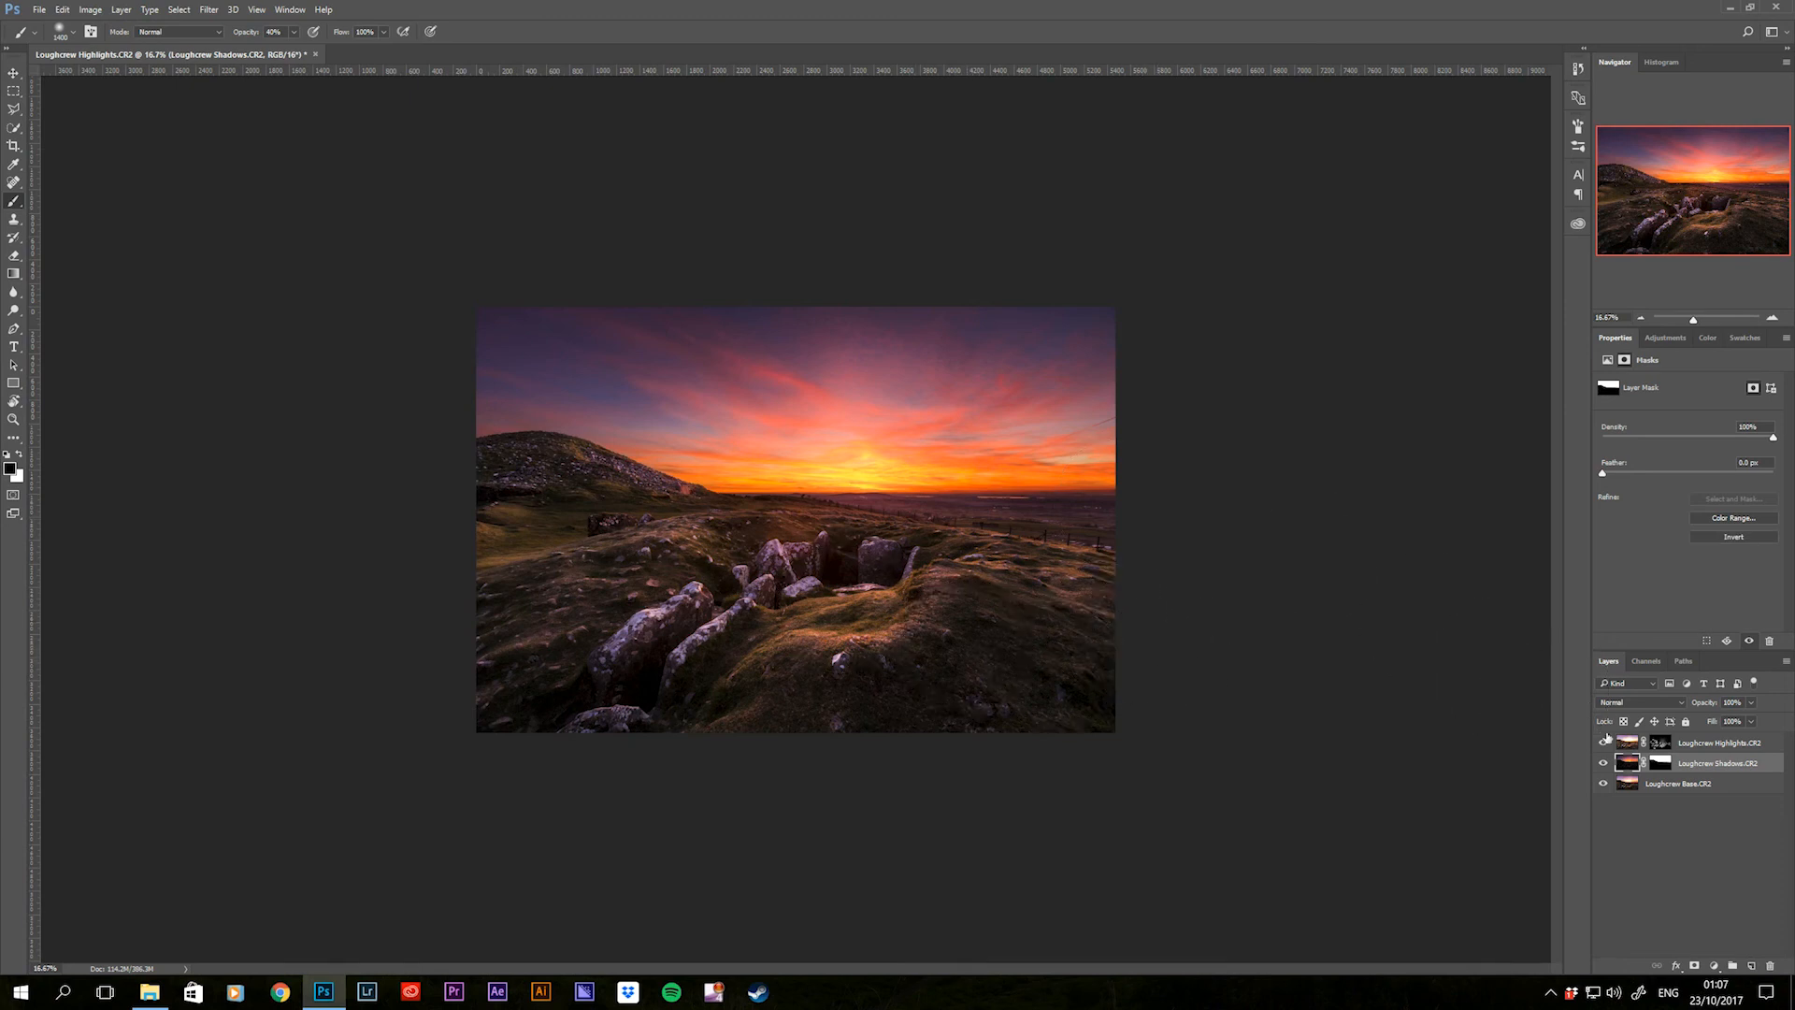
# - Darken the foreground's outer edges by painting white on the Loughcrew Shadows mask with a soft 1400 px or larger brush at 20% opacity
pyautogui.click(1660, 765)
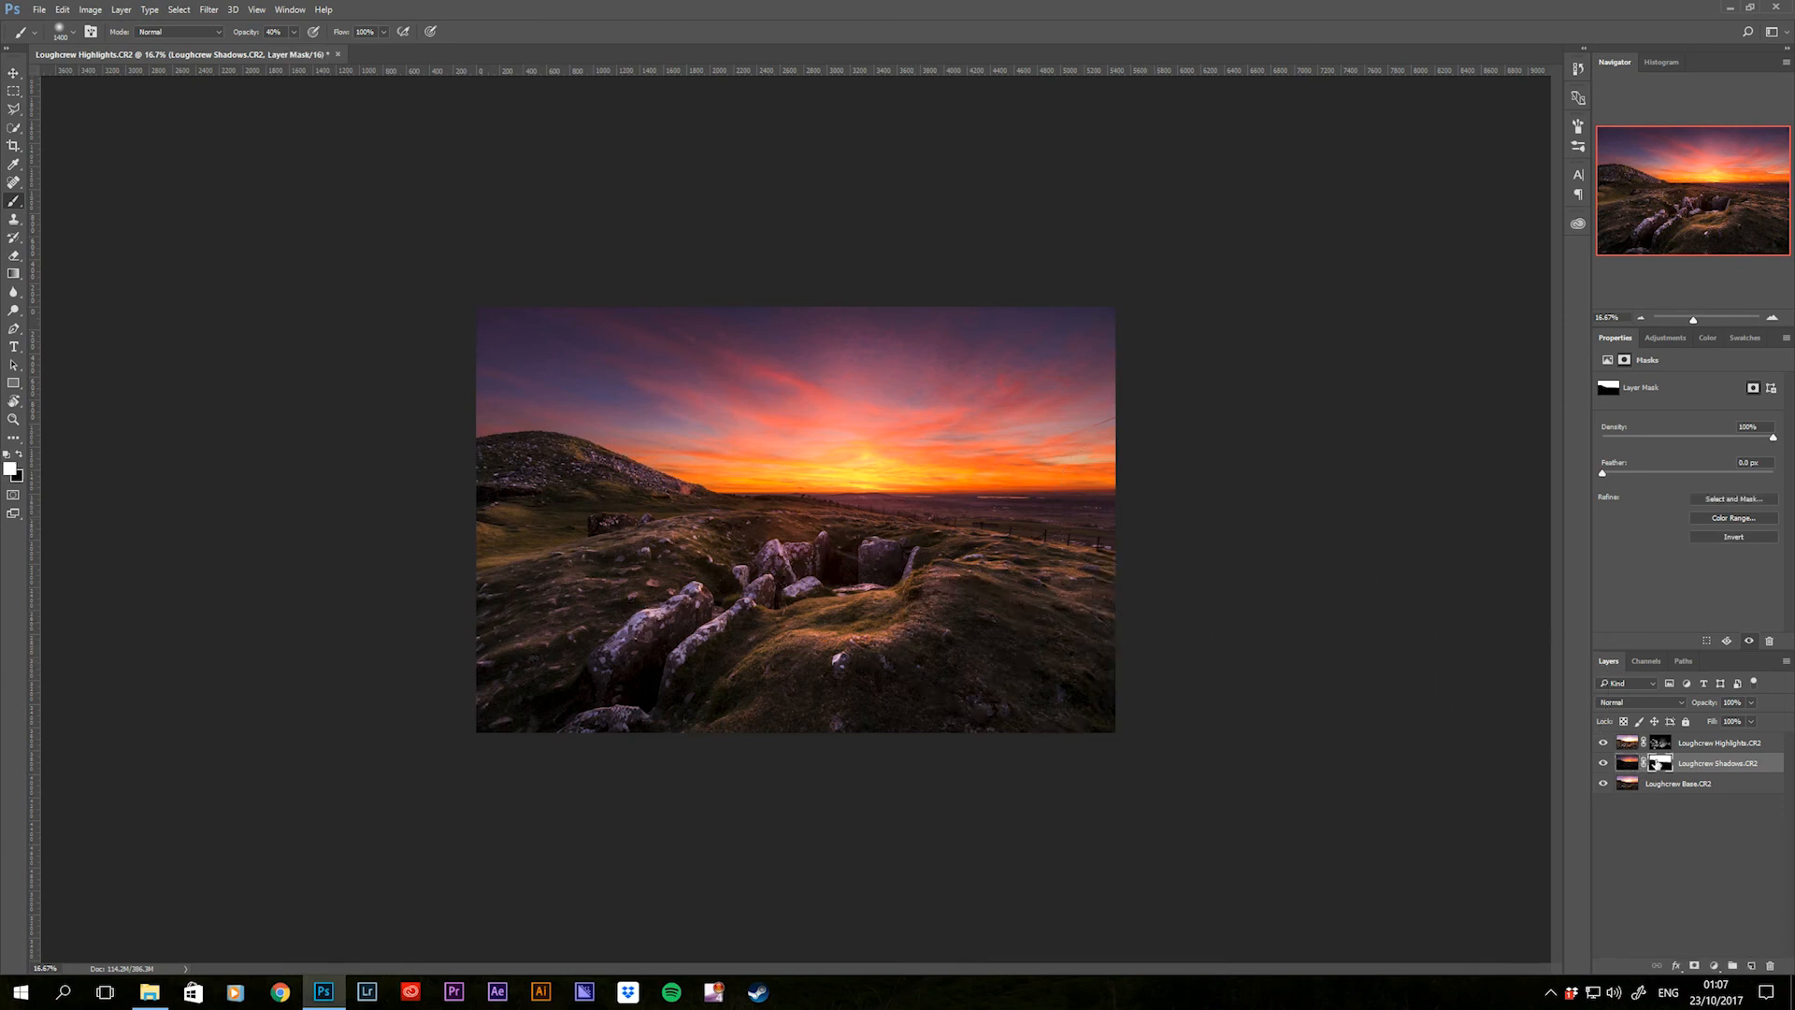
pyautogui.click(1665, 746)
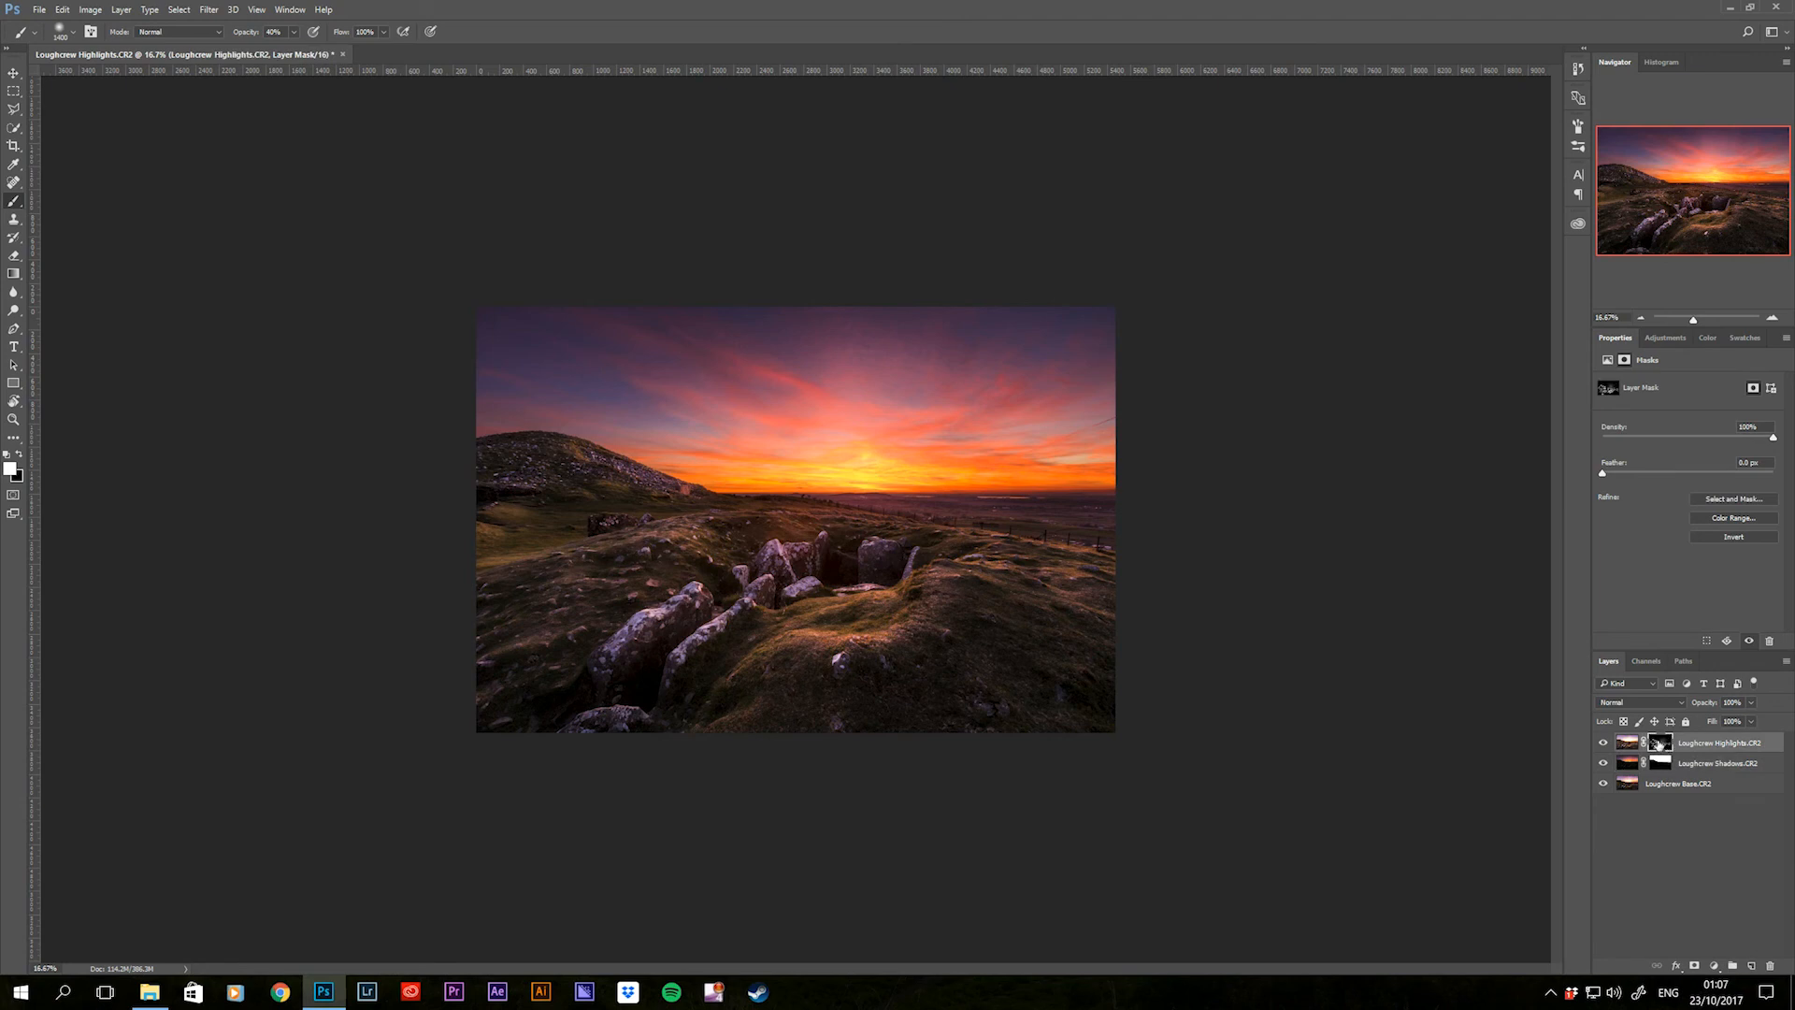
pyautogui.click(1660, 764)
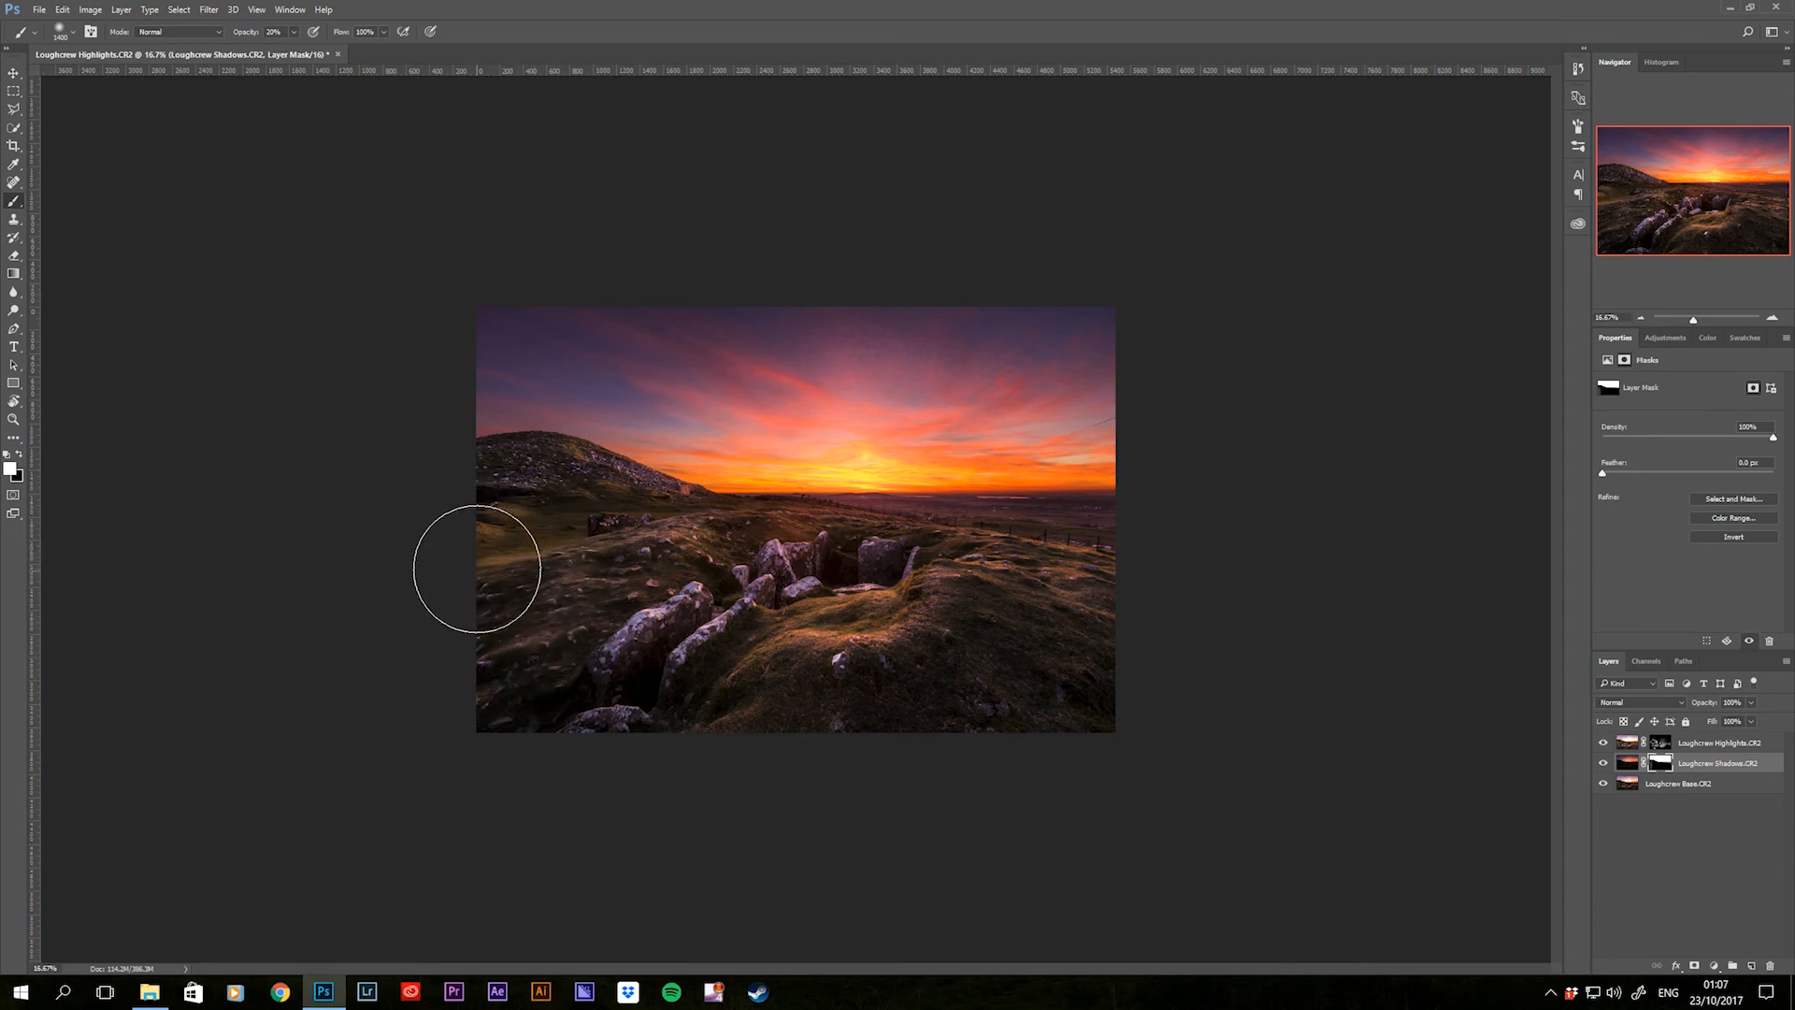
pyautogui.moveTo(487, 608)
pyautogui.mouseDown()
pyautogui.moveTo(545, 620)
pyautogui.moveTo(502, 582)
pyautogui.mouseUp()
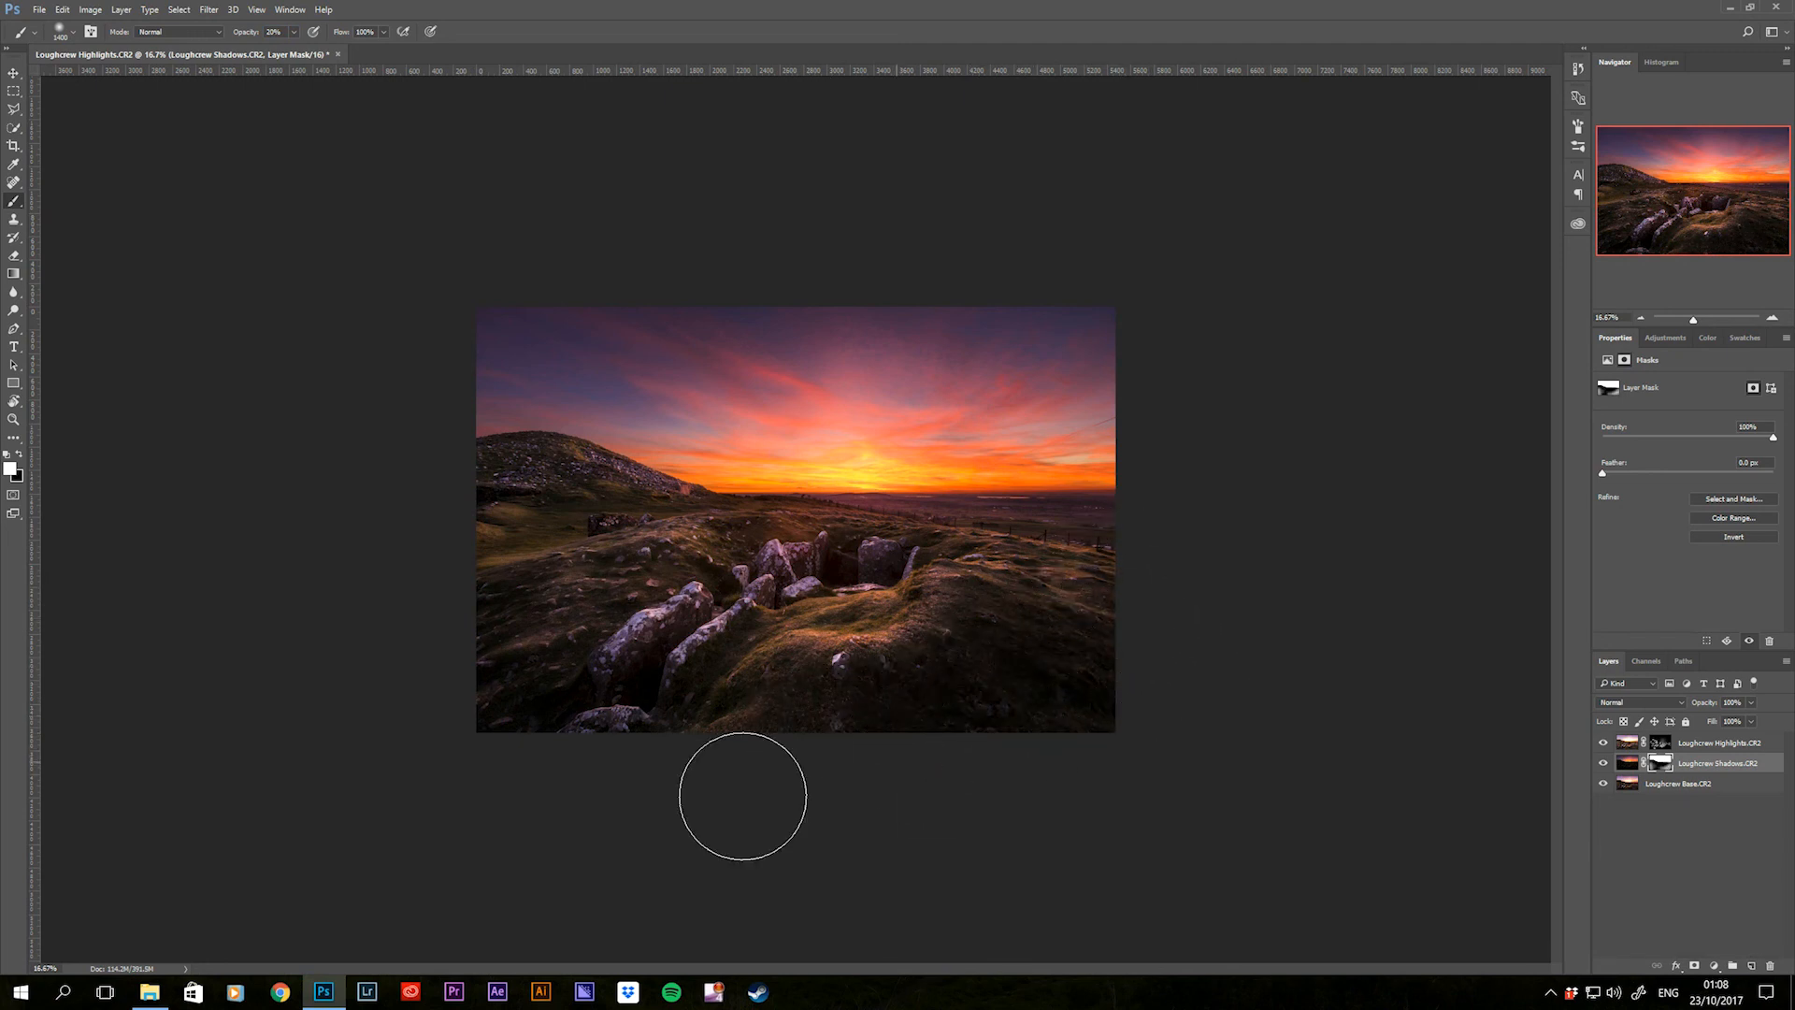
pyautogui.moveTo(1010, 742)
pyautogui.mouseDown()
pyautogui.moveTo(1071, 752)
pyautogui.moveTo(1054, 763)
pyautogui.mouseUp()
pyautogui.press(']')
pyautogui.press(']')
pyautogui.press(']')
pyautogui.press(']')
pyautogui.press(']')
pyautogui.press(']')
# - Set up a soft black brush of 1600 px on the Loughcrew Highlights layer mask
pyautogui.click(1661, 743)
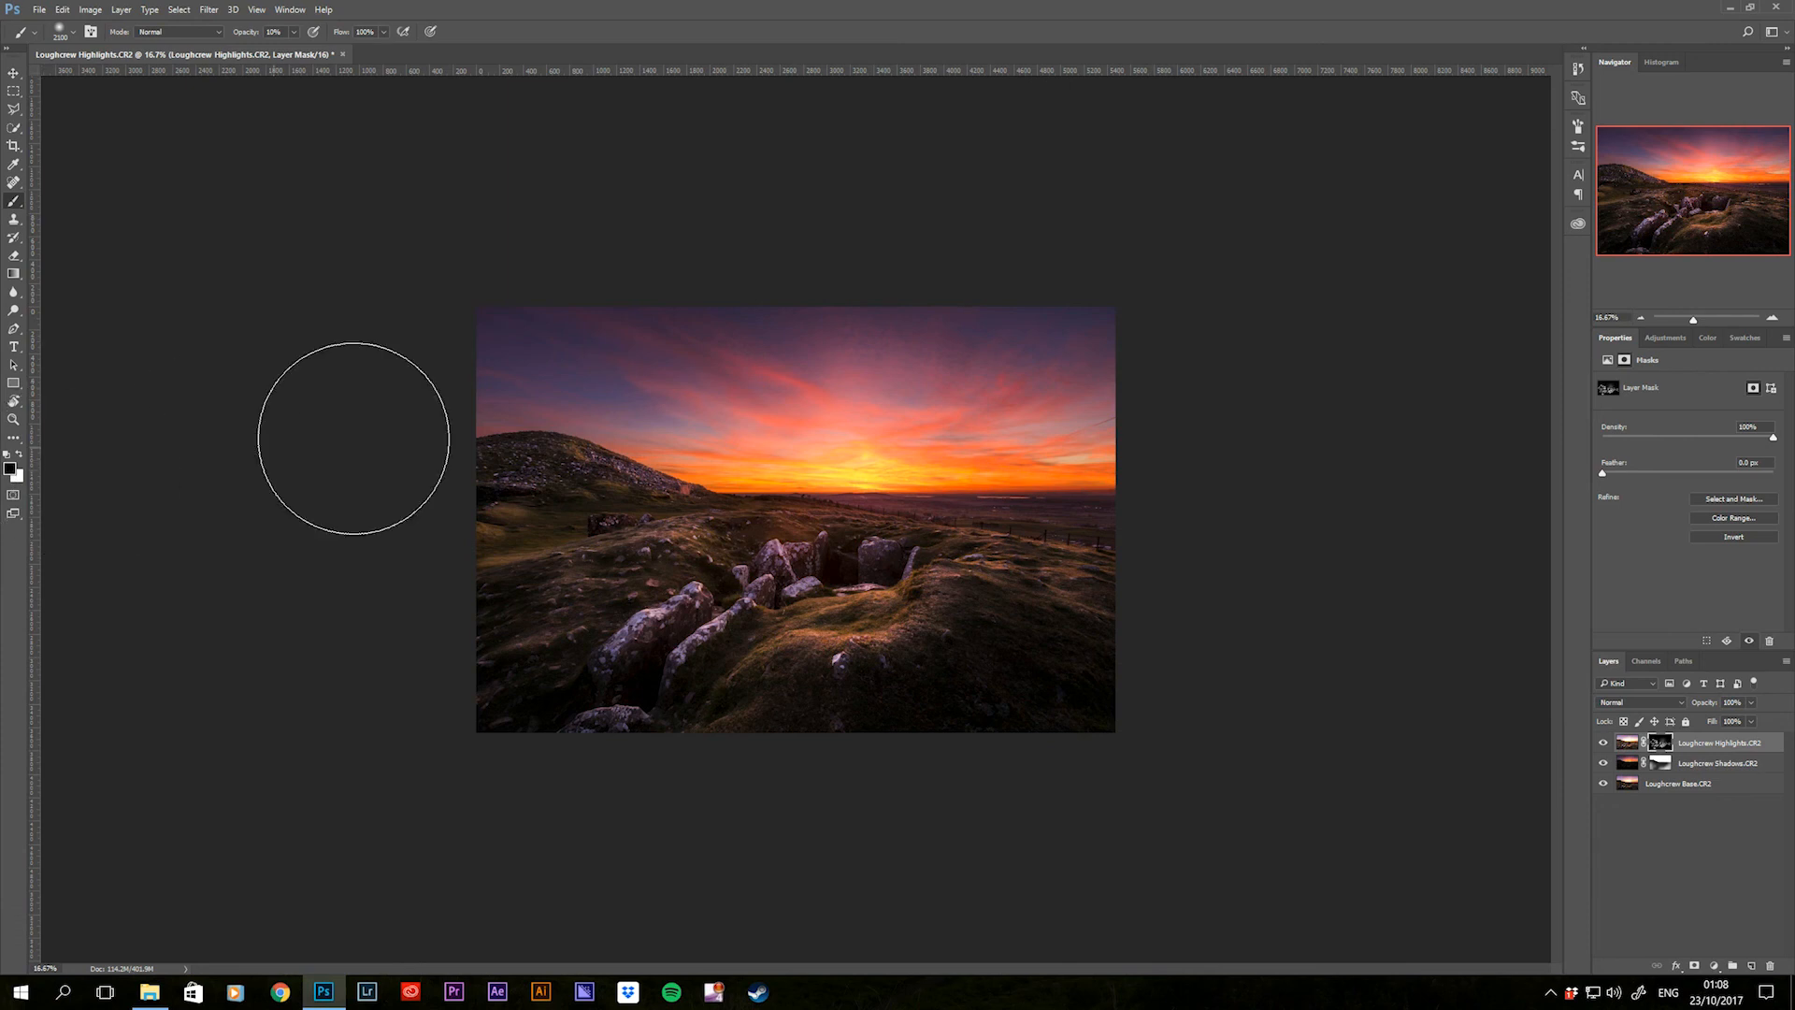
pyautogui.press('[')
pyautogui.press('[')
pyautogui.press('[')
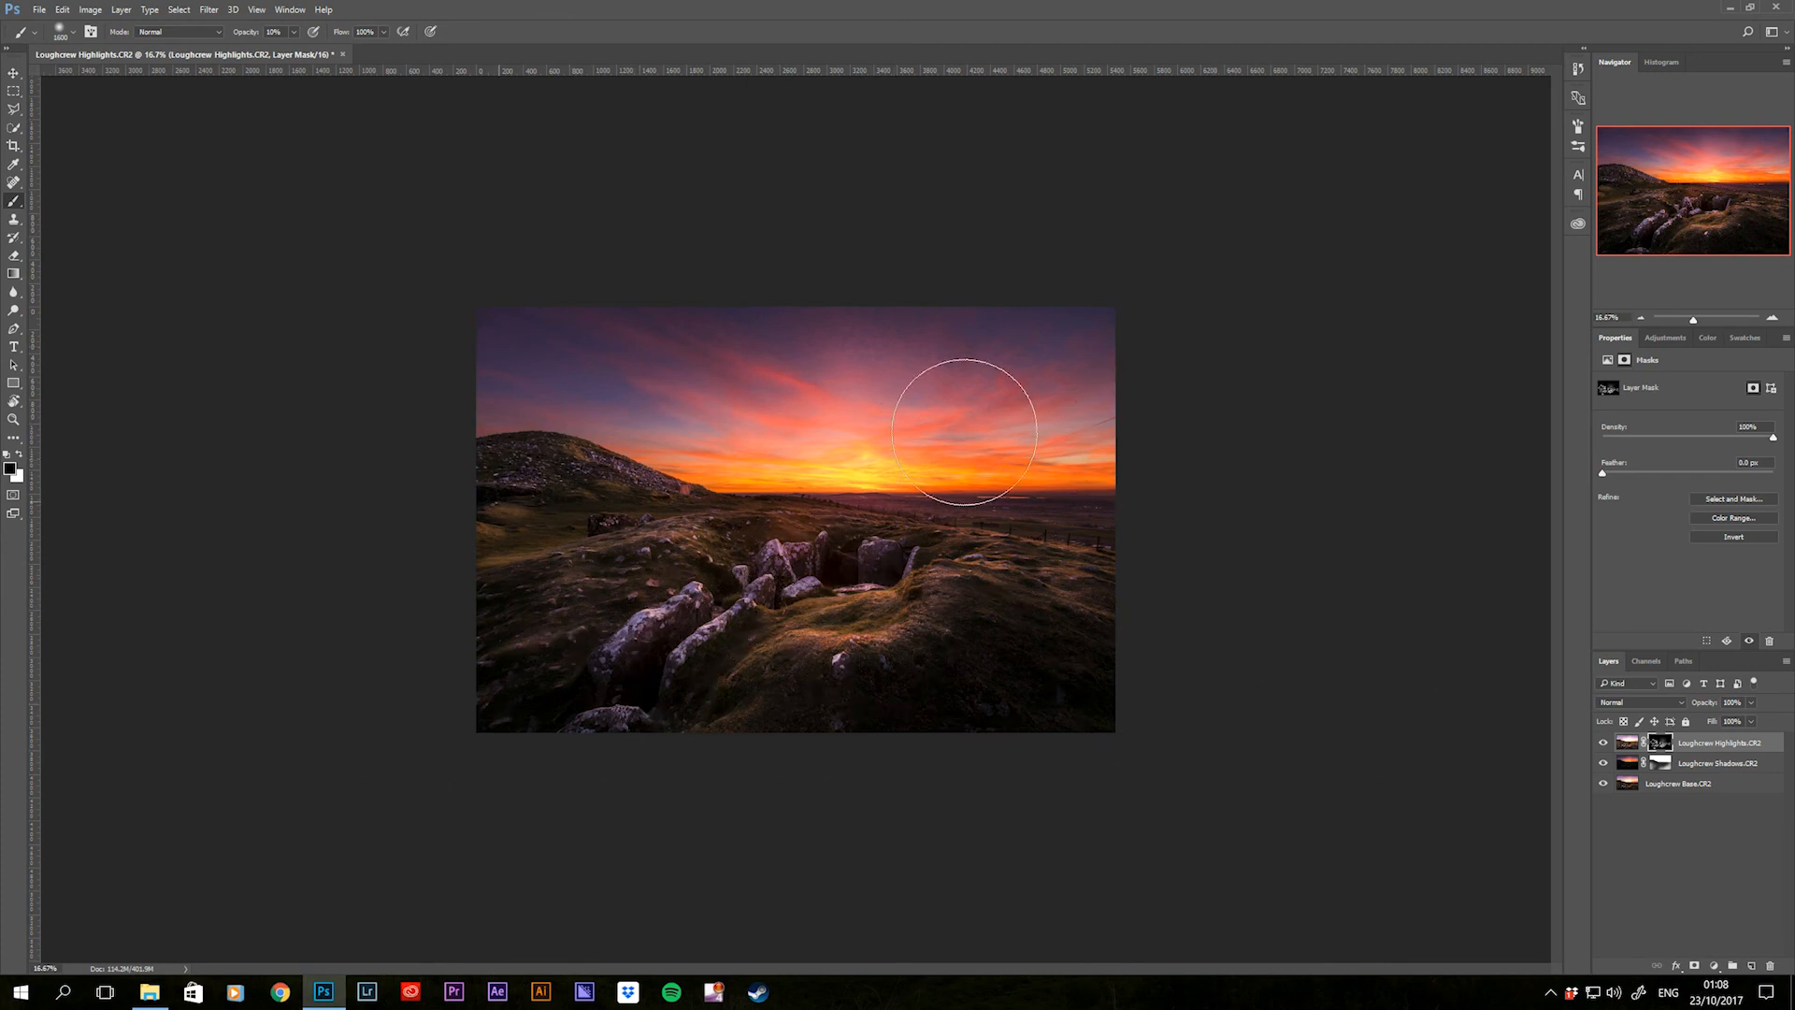
pyautogui.press('v')
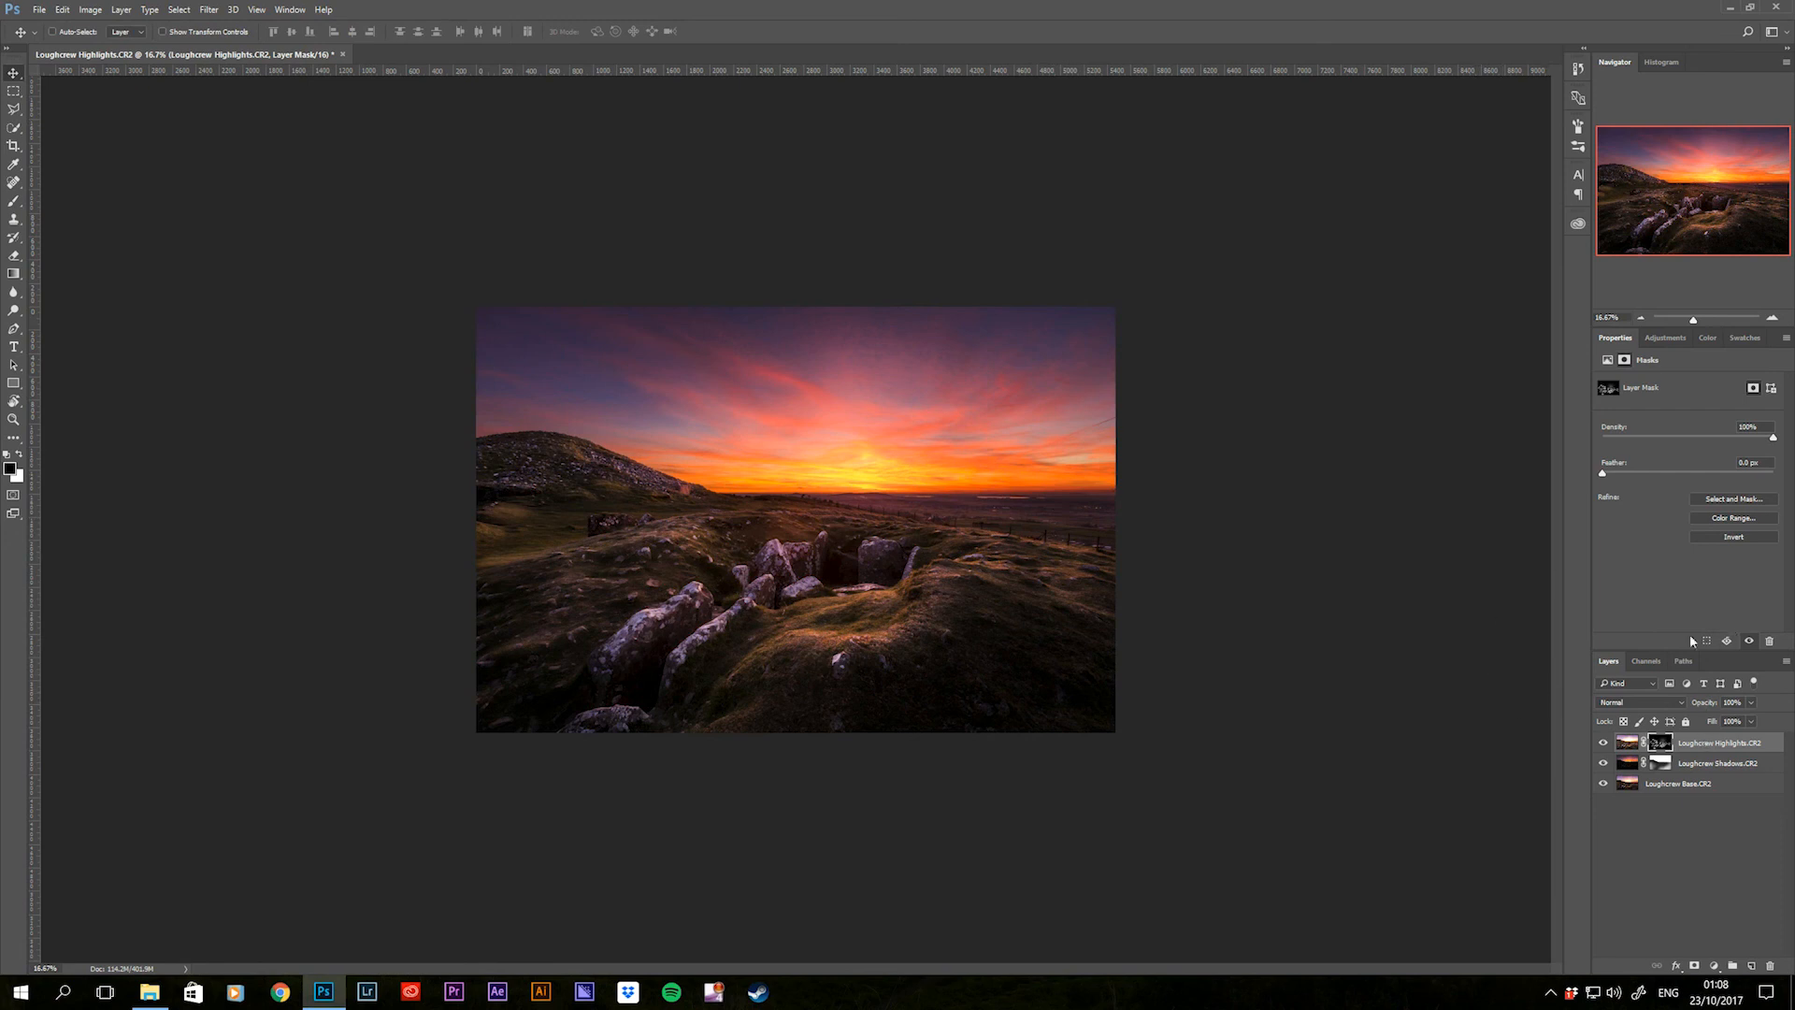
# - Add a Curves adjustment layer on top with one point in the shadows and one in the highlights for slight contrast
pyautogui.click(1665, 339)
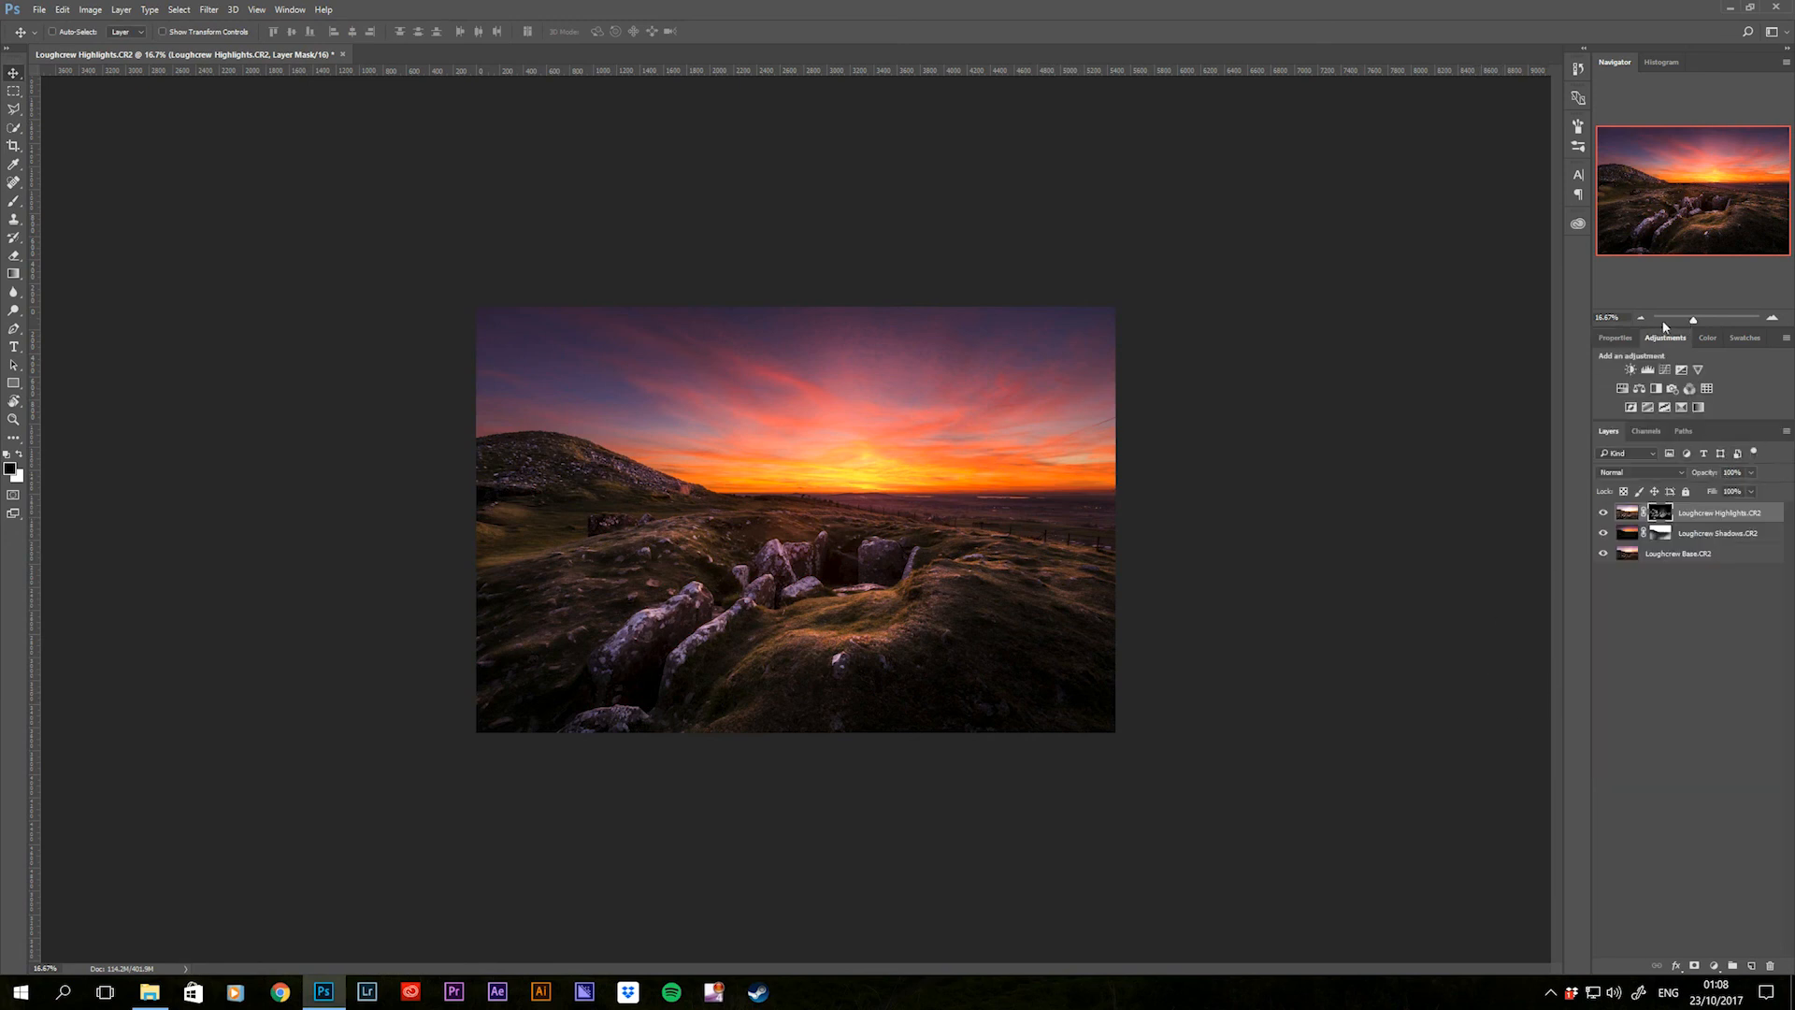
pyautogui.click(1665, 370)
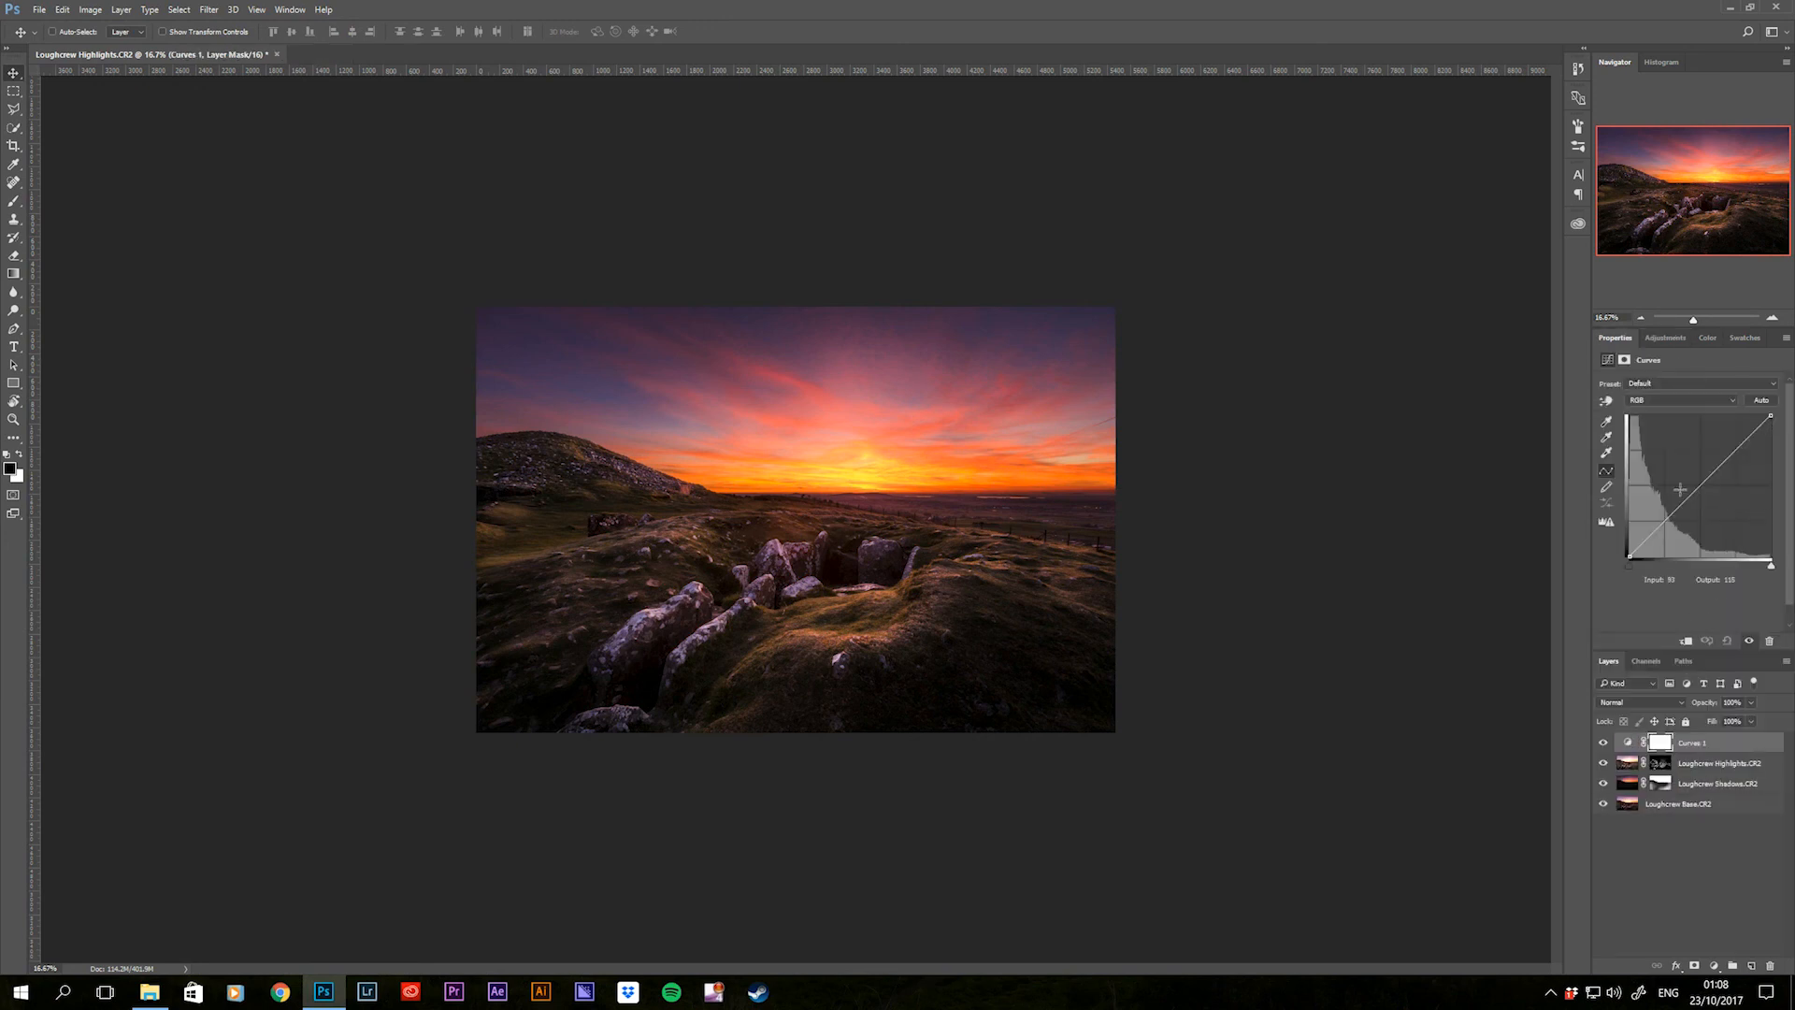
pyautogui.click(1666, 519)
pyautogui.moveTo(1665, 519); pyautogui.dragTo(1667, 518)
pyautogui.click(1722, 463)
pyautogui.moveTo(1722, 463); pyautogui.dragTo(1720, 463)
# - Hide the Curves layer and compare the image with and without the Loughcrew Highlights layer
pyautogui.click(1725, 747)
pyautogui.click(1605, 743)
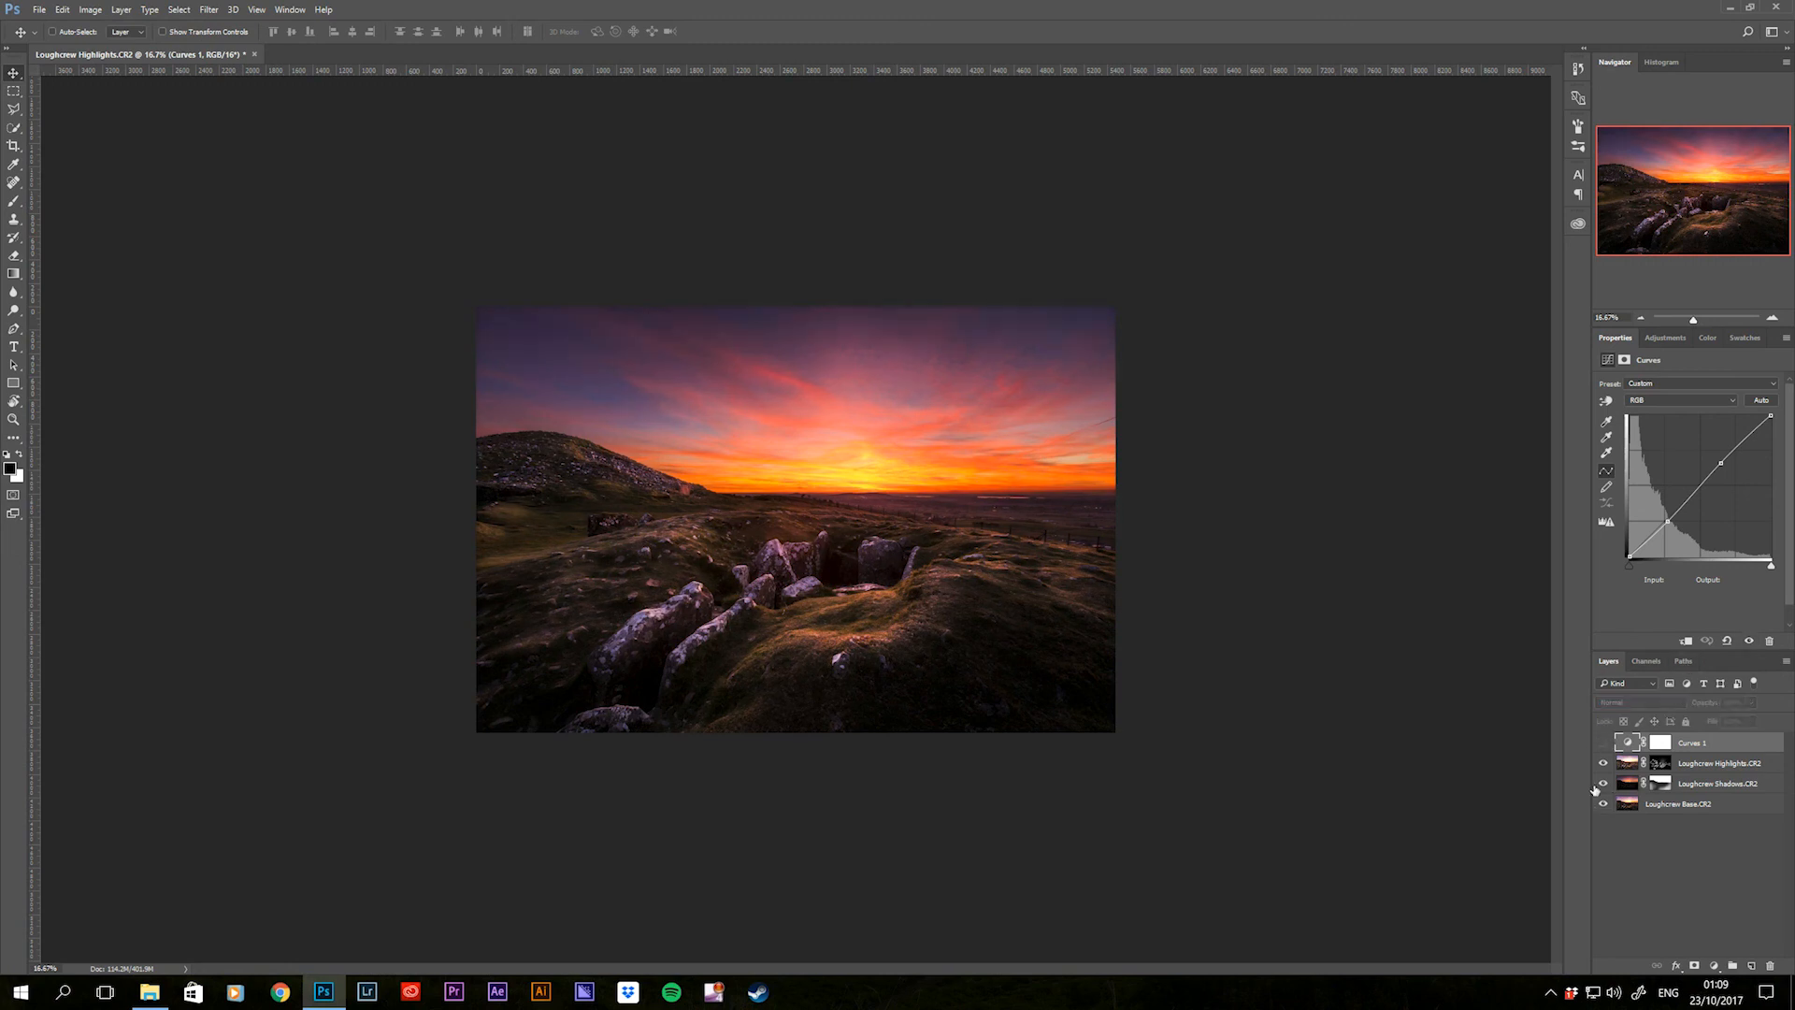
pyautogui.click(1604, 764)
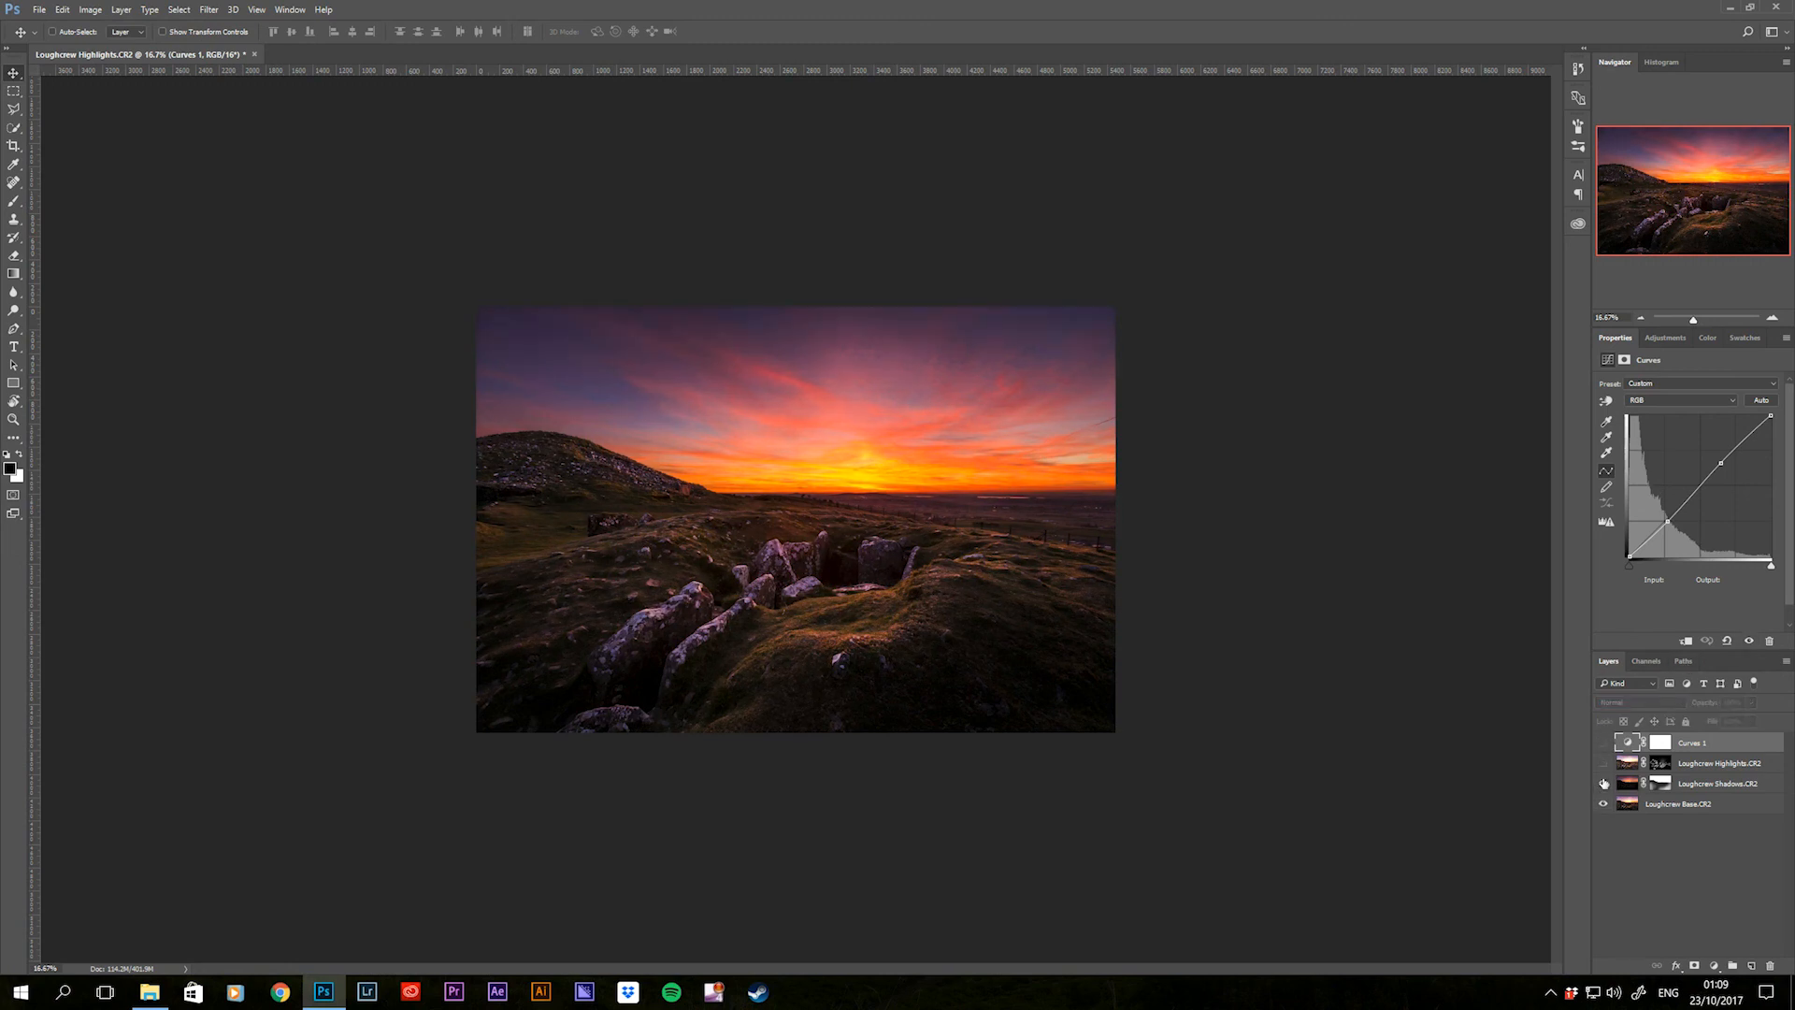
pyautogui.click(1605, 766)
pyautogui.click(1604, 765)
pyautogui.click(1604, 765)
# - Lower the Loughcrew Highlights layer's opacity to just under 50%
pyautogui.click(1716, 767)
pyautogui.click(1751, 702)
pyautogui.moveTo(1751, 722); pyautogui.dragTo(1713, 722)
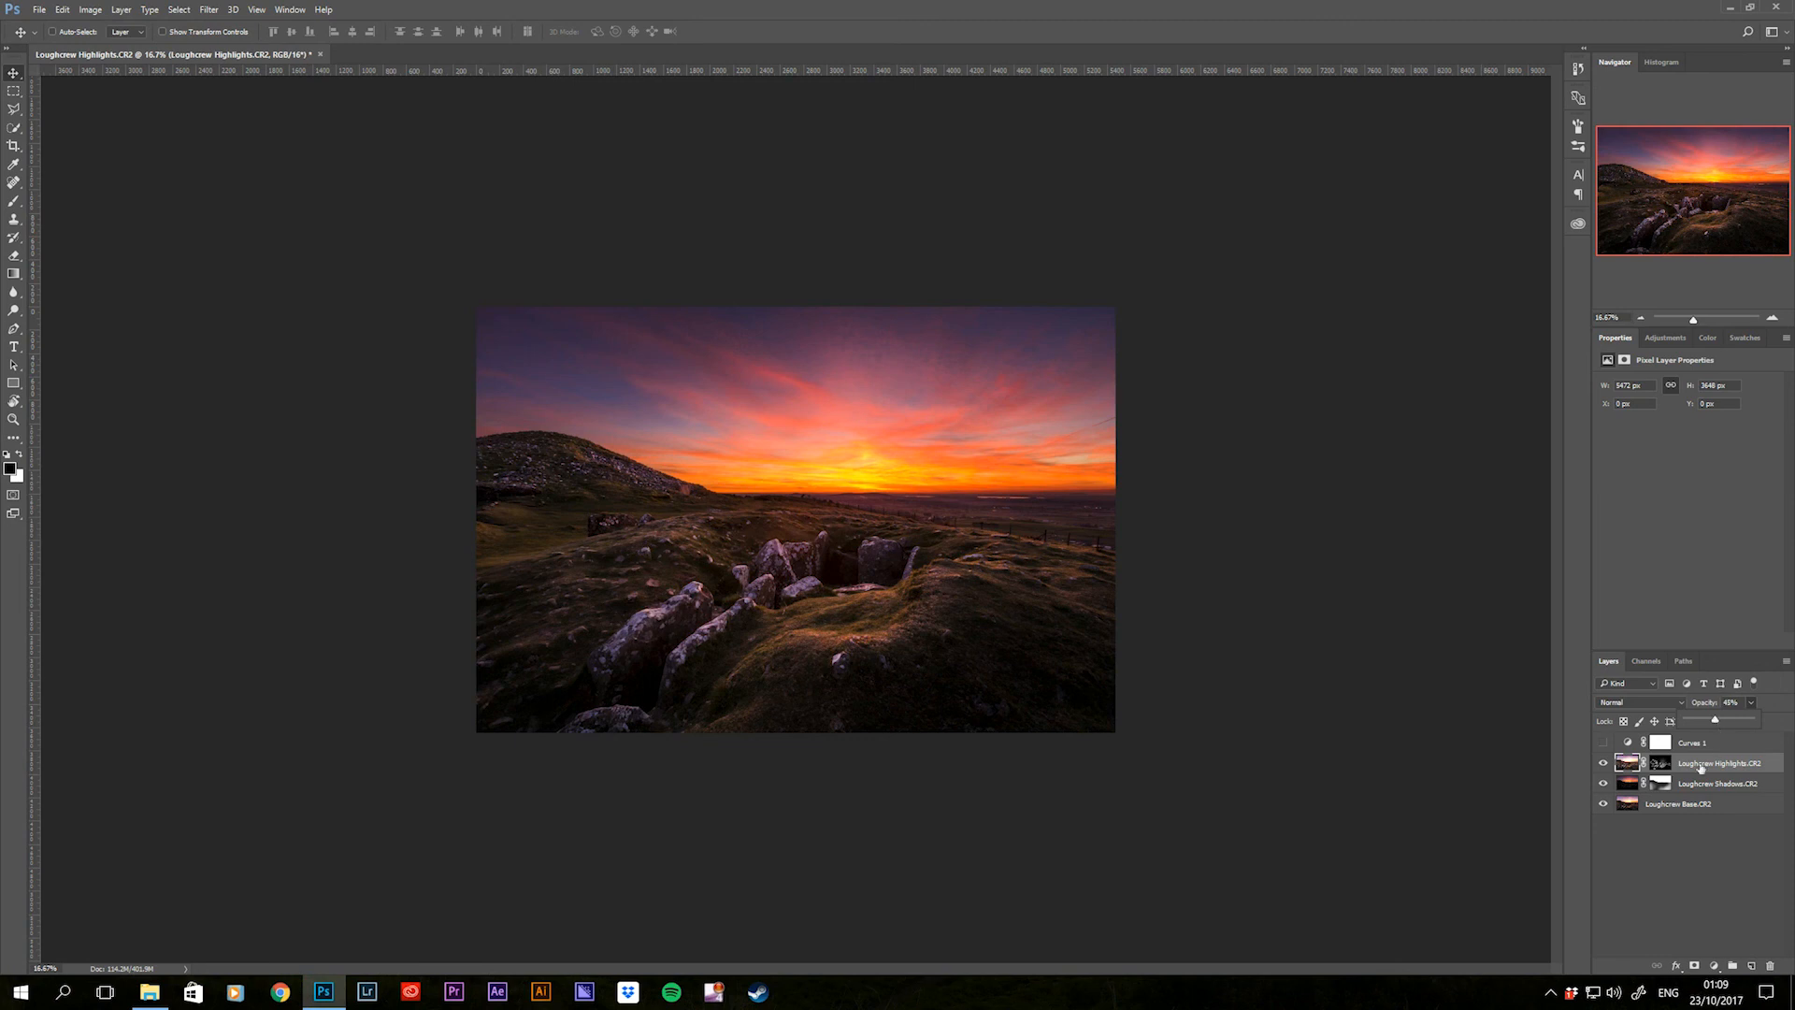
# - Compare the blend with the base exposure by hiding the Highlights and Shadows layers, and show all layers again including Curves
pyautogui.click(1603, 765)
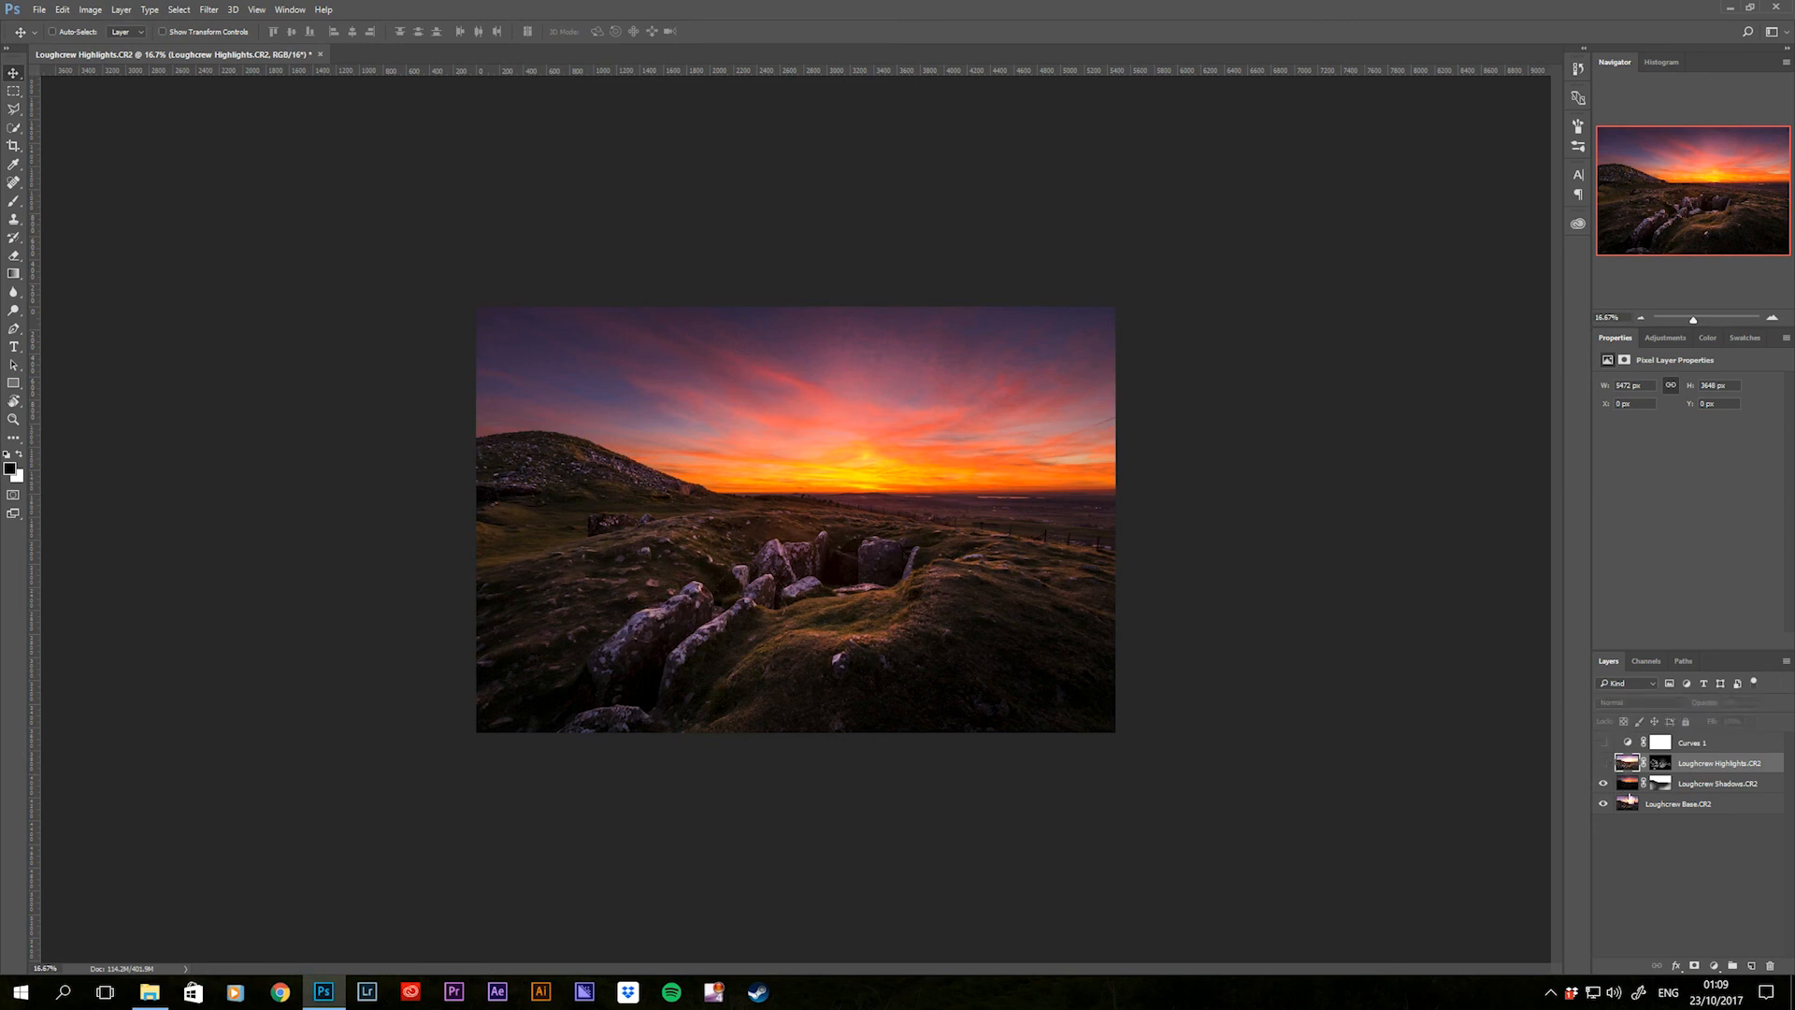
pyautogui.click(1605, 785)
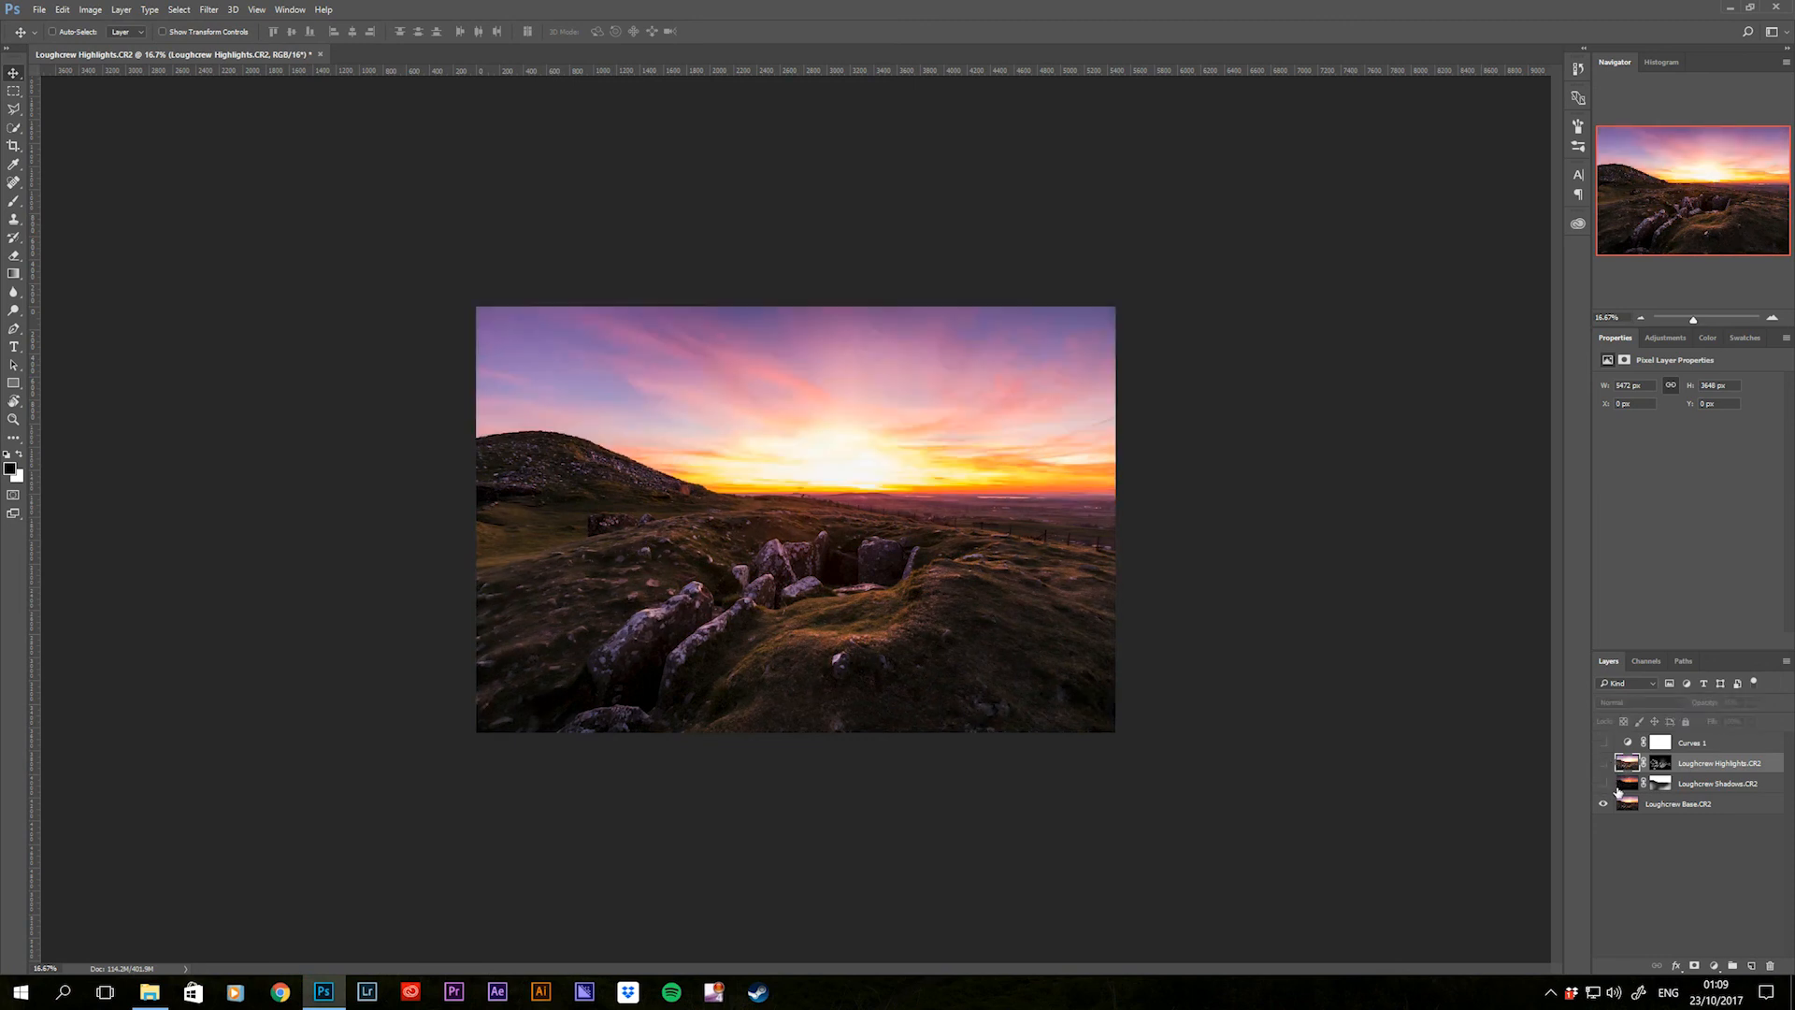
pyautogui.click(1605, 785)
pyautogui.click(1604, 763)
pyautogui.click(1603, 767)
pyautogui.moveTo(1603, 764); pyautogui.dragTo(1603, 743)
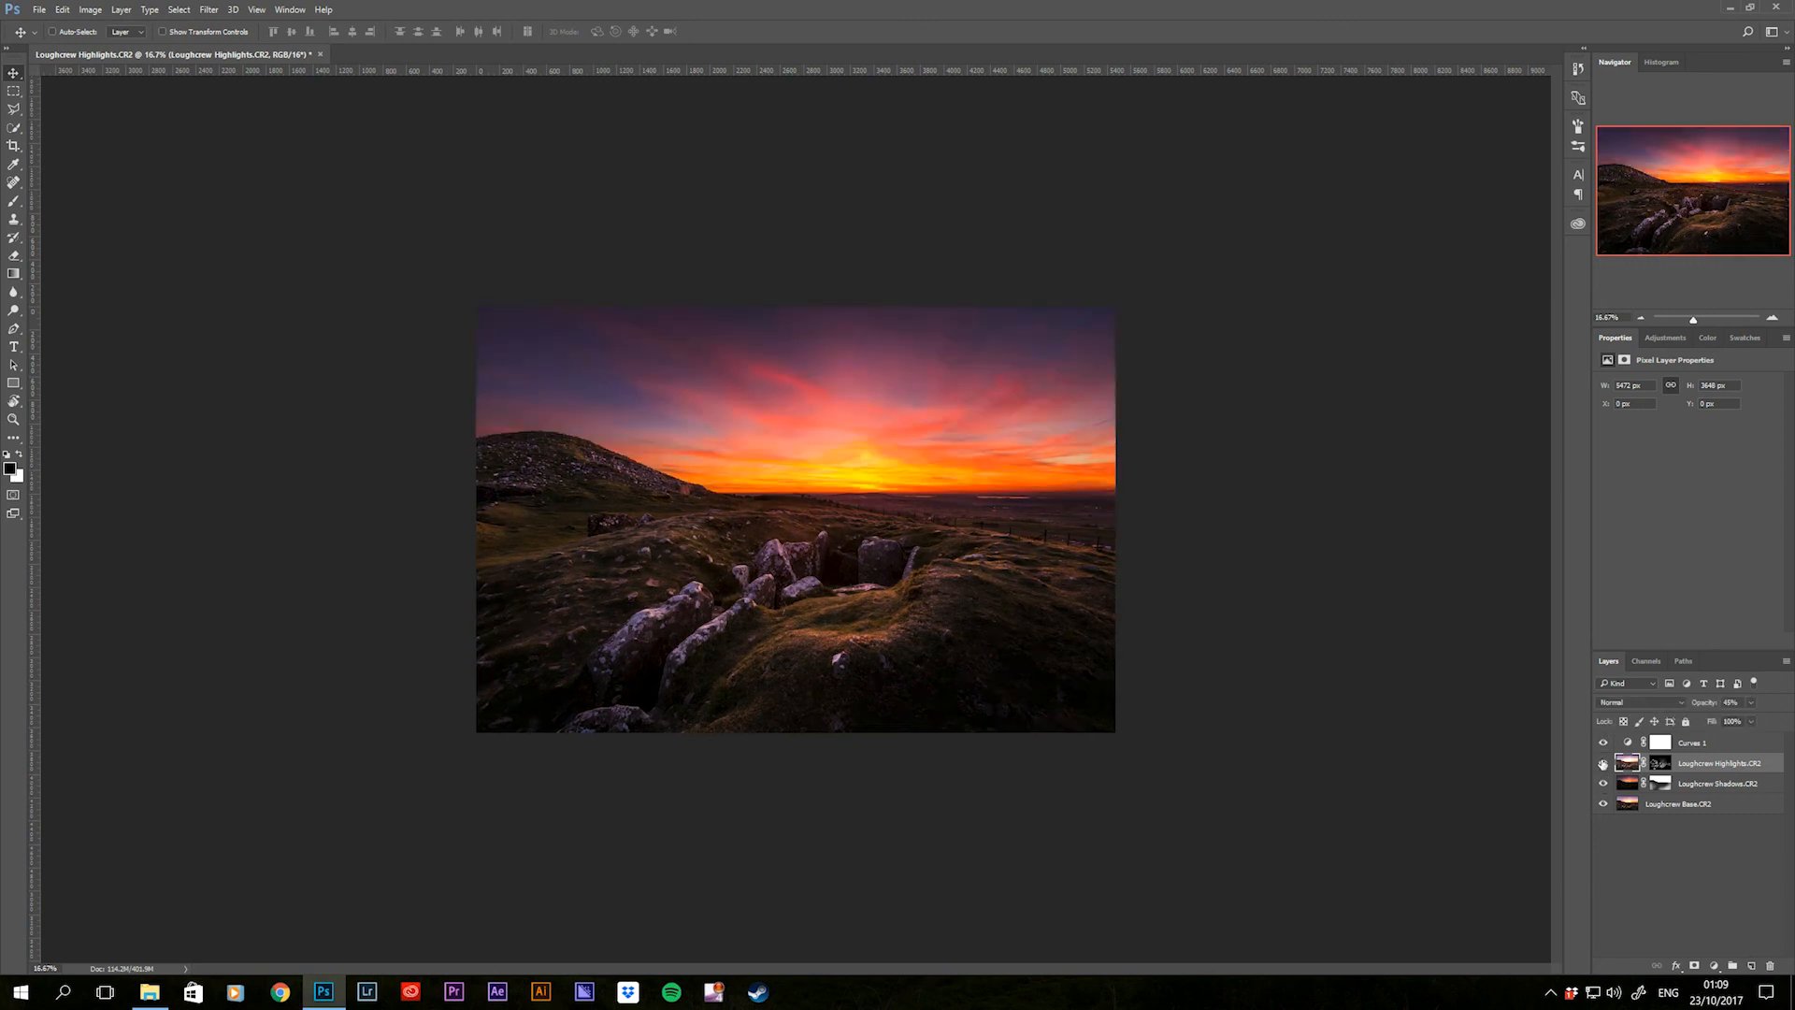
# - Group the Curves, Loughcrew Highlights and Loughcrew Shadows layers, and compare the image with and without the group
pyautogui.click(1704, 785)
pyautogui.keyDown('shift'); pyautogui.click(1728, 750); pyautogui.keyUp('shift')
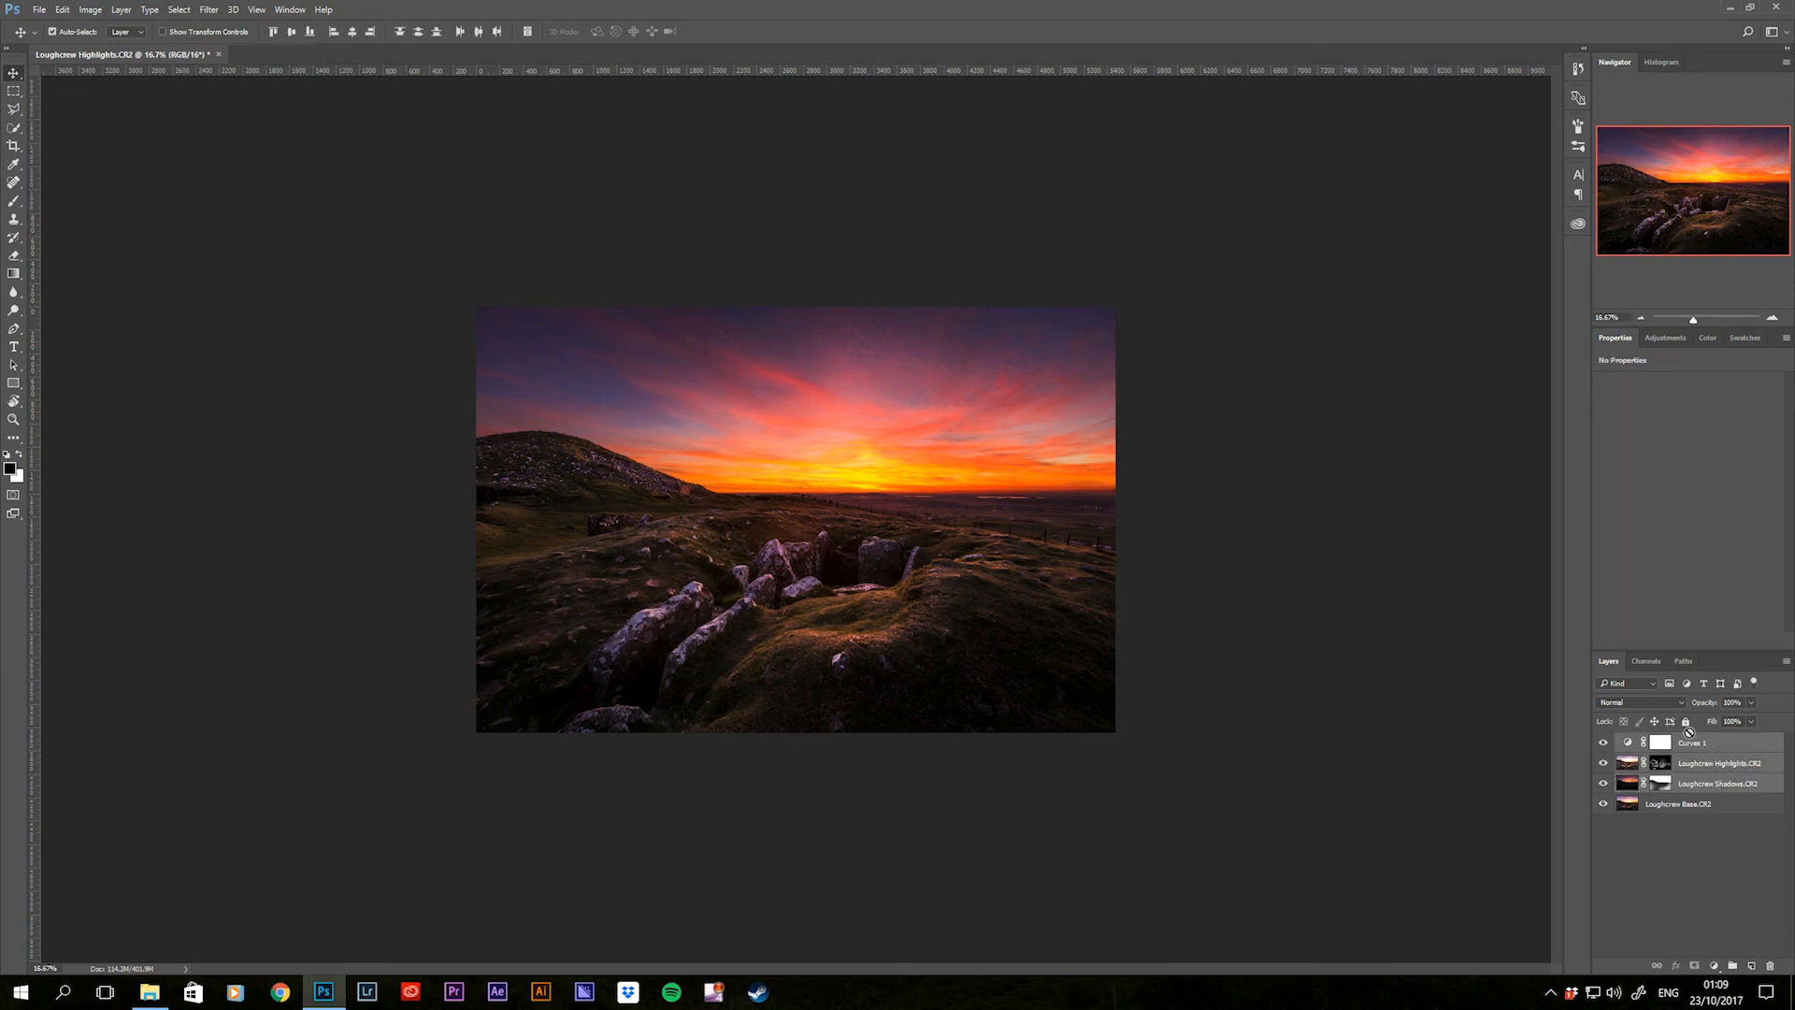
pyautogui.hotkey('ctrl', 'g')
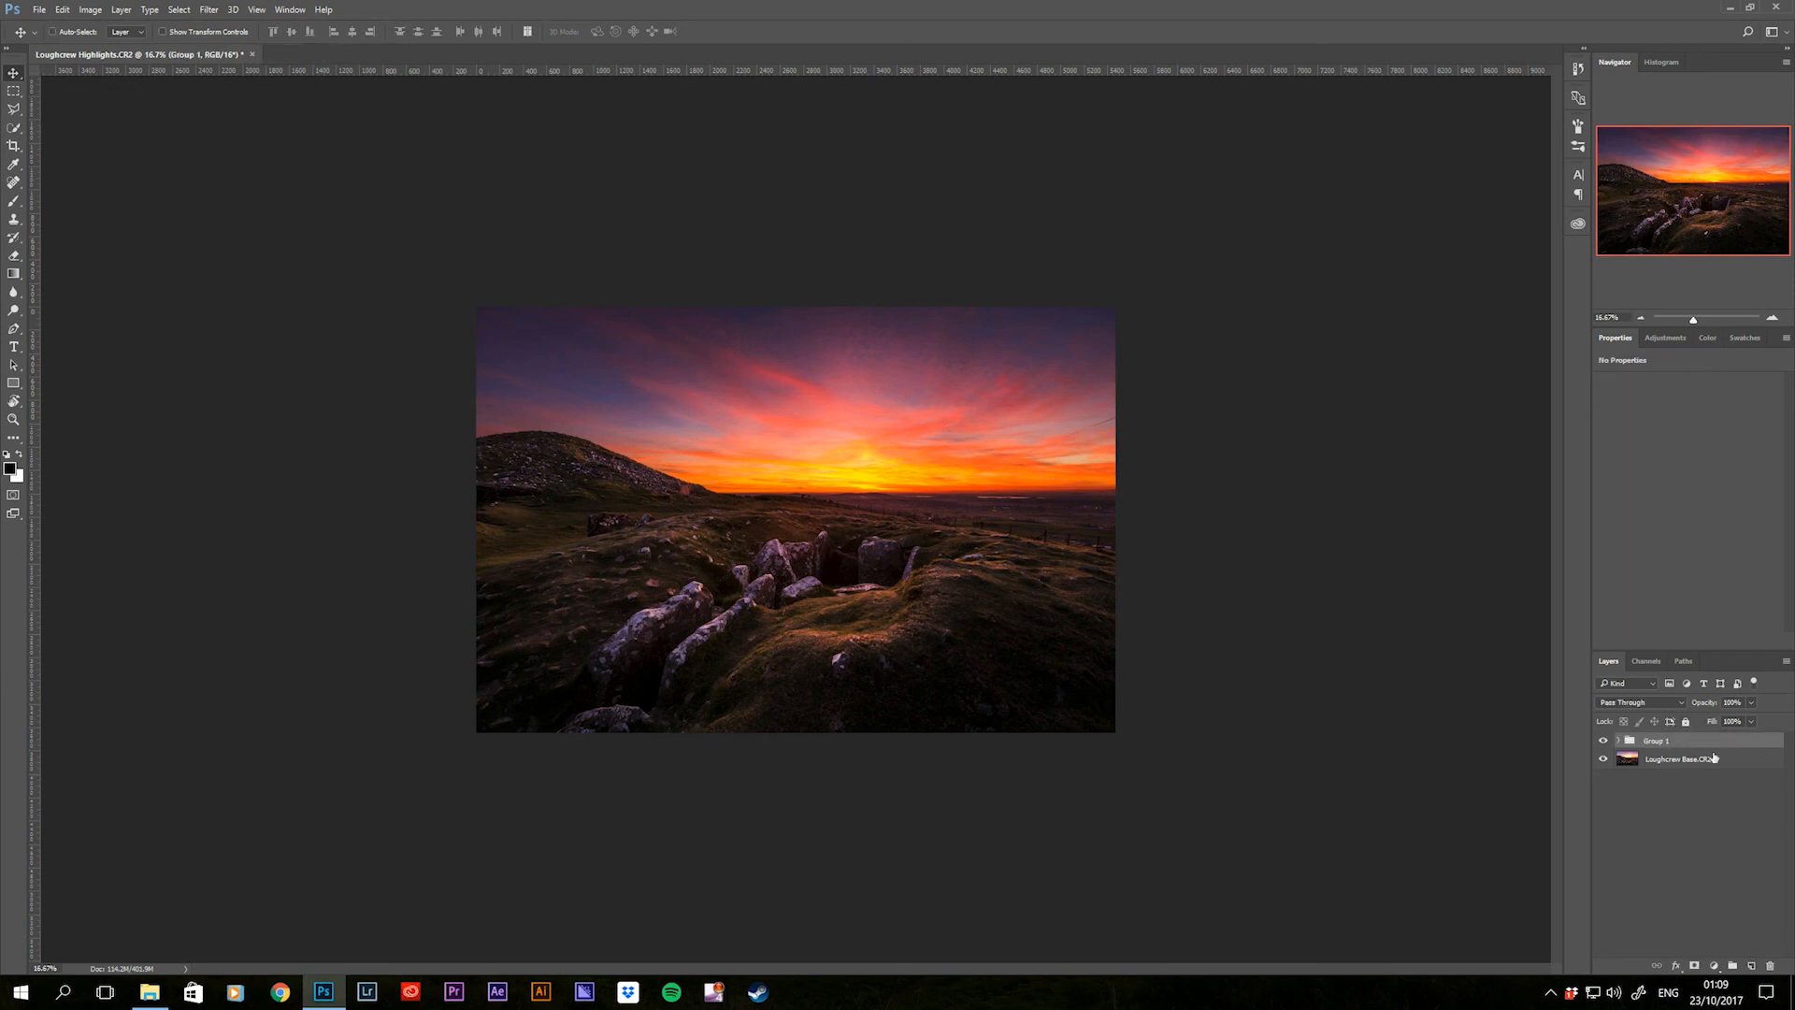
pyautogui.click(1605, 741)
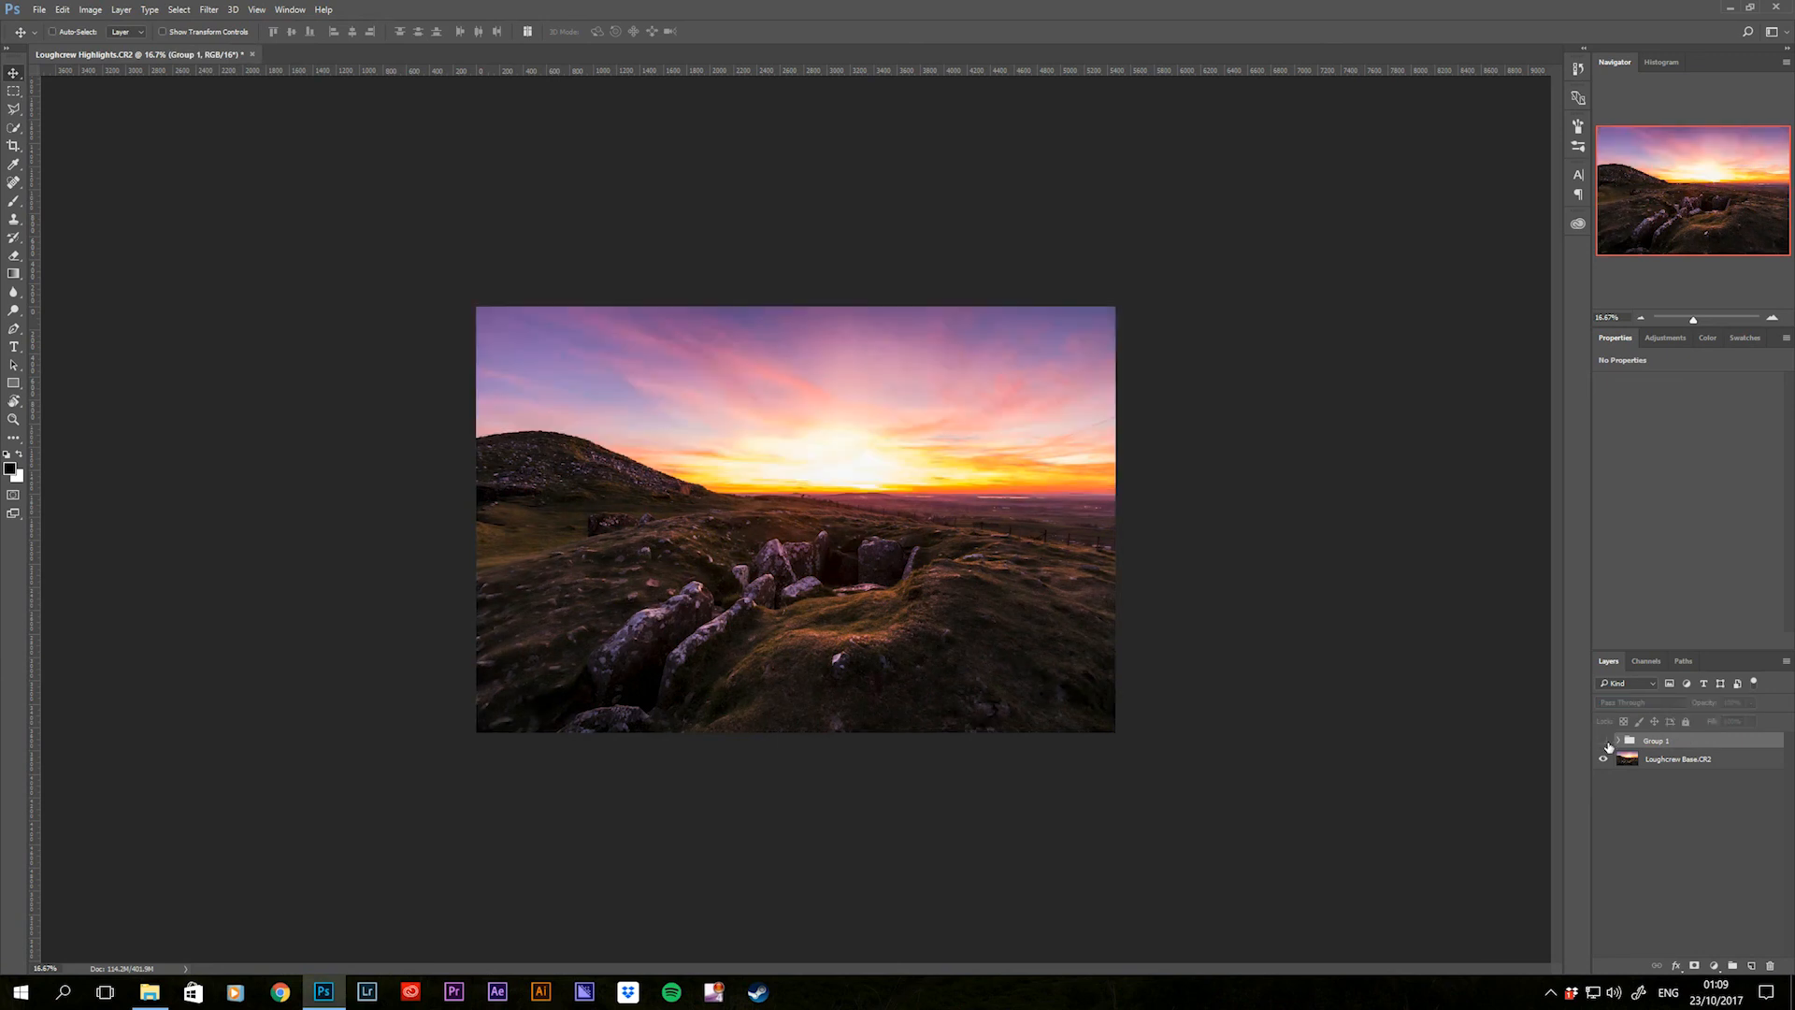
pyautogui.click(1605, 741)
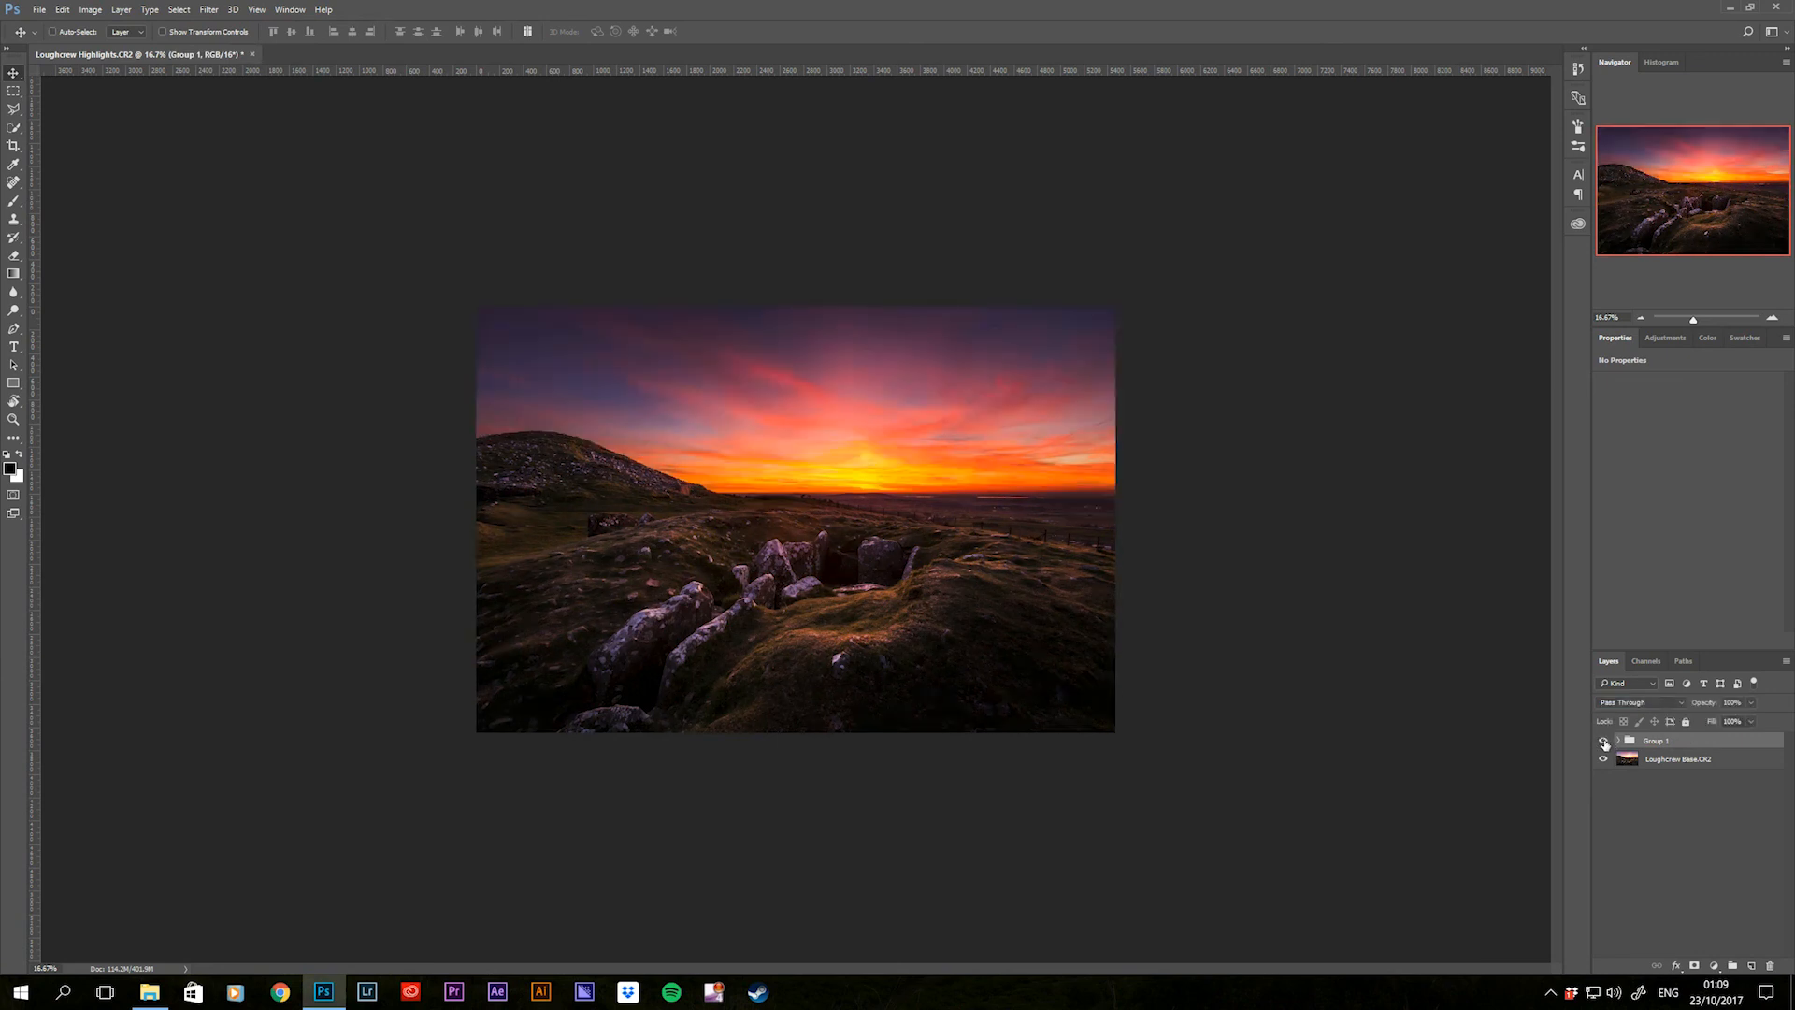